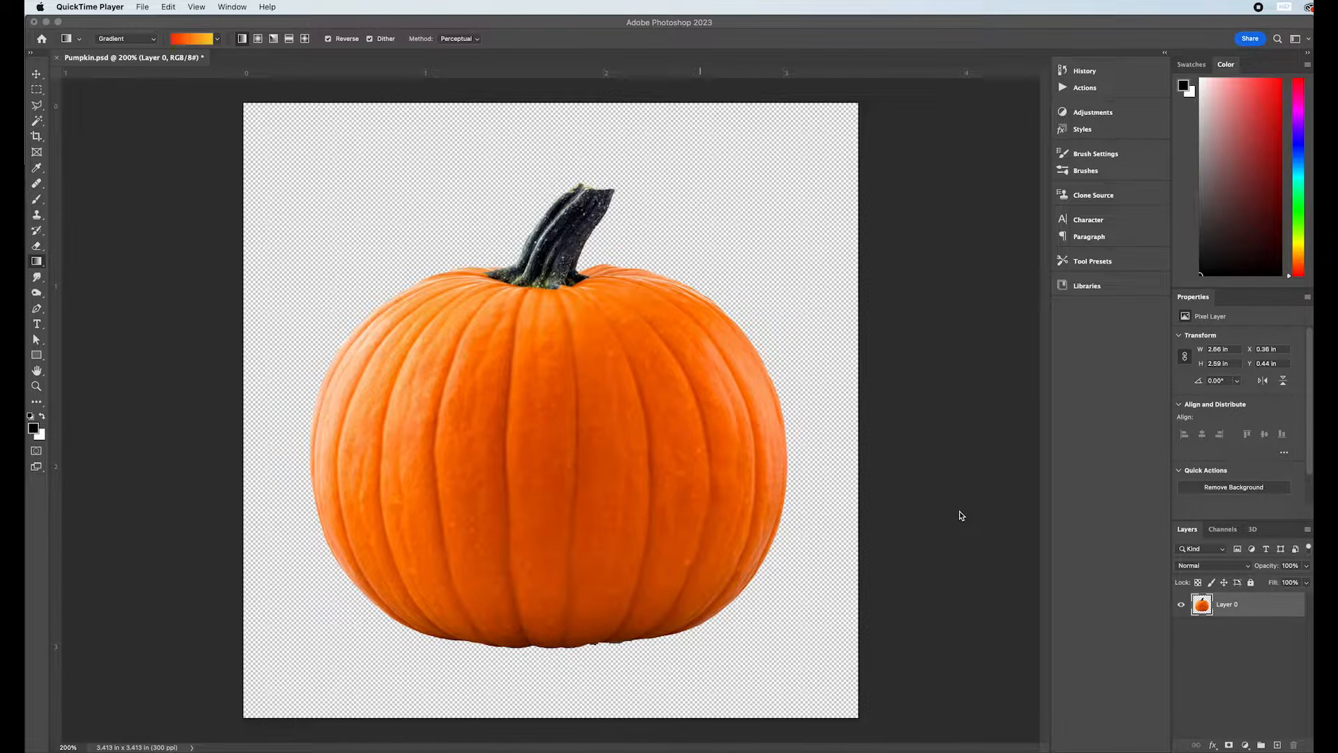
Toggle the pumpkin layer's visibility to compare the canvas with and without it.
left_click(1181, 609)
left_click(1180, 608)
left_click(1180, 608)
left_click(1180, 608)
left_click(1180, 608)
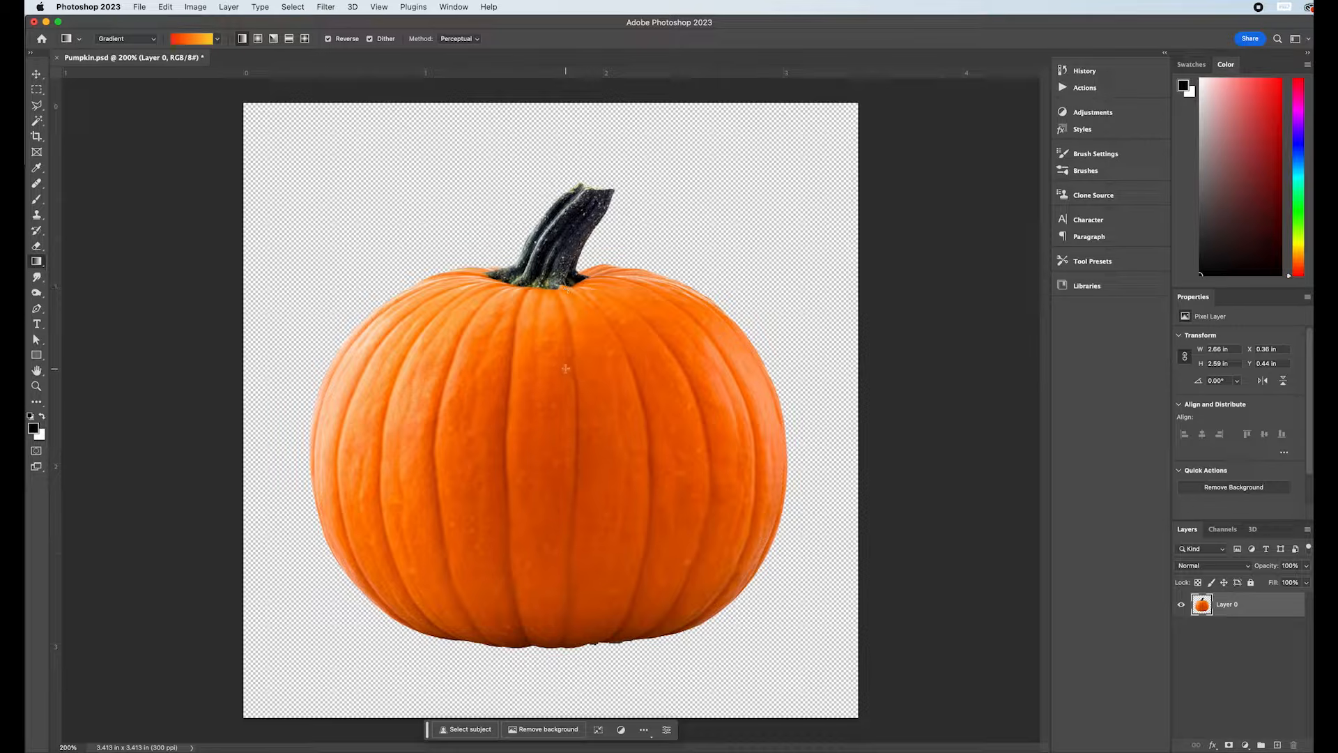
Try deleting a small rectangular area from the pumpkin's face directly on Layer 0.
left_click(37, 90)
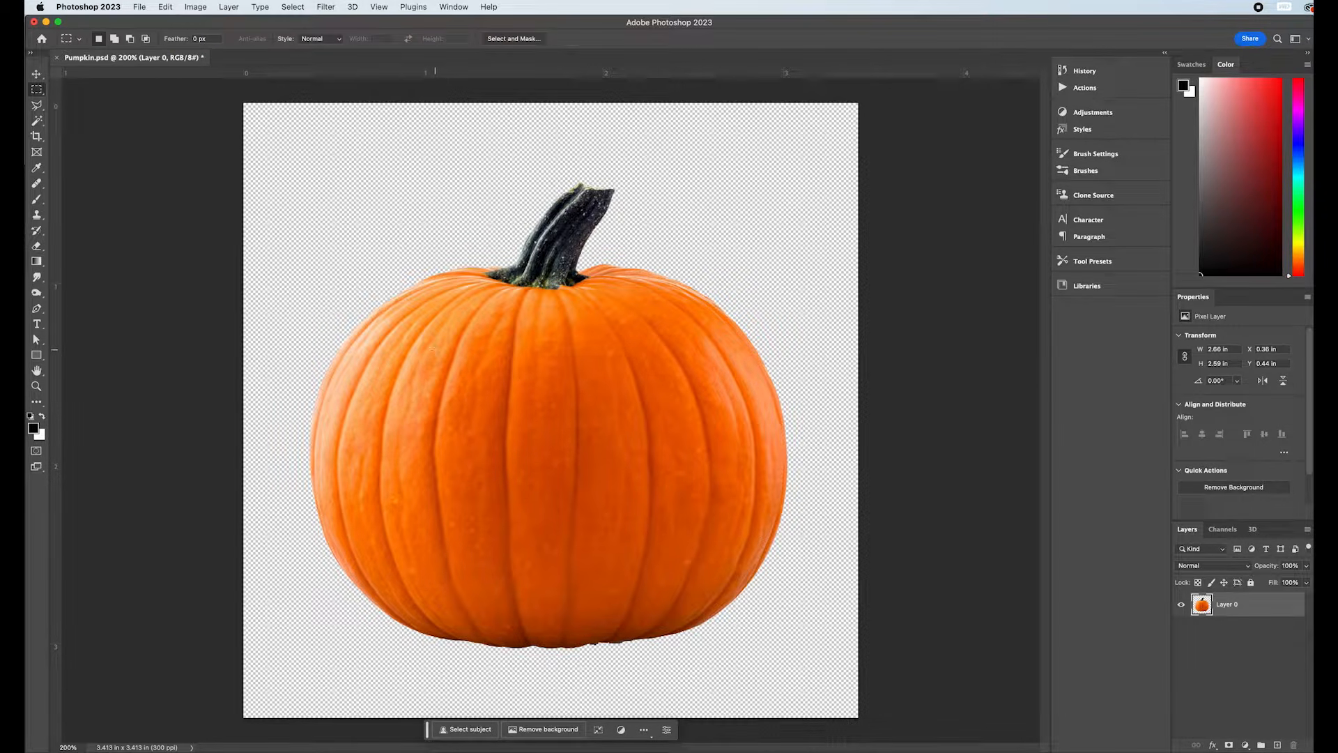
left_click_drag(426, 359, 528, 413)
key("Delete")
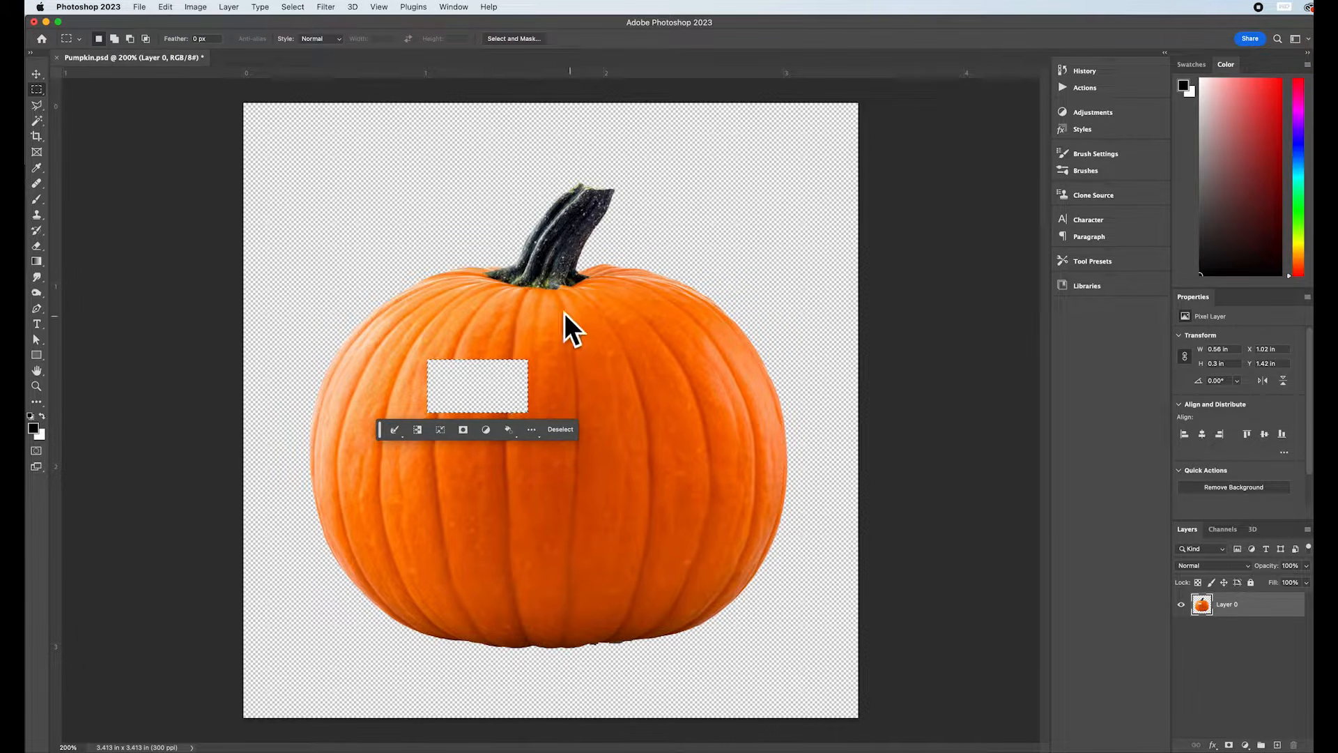
key("super+z")
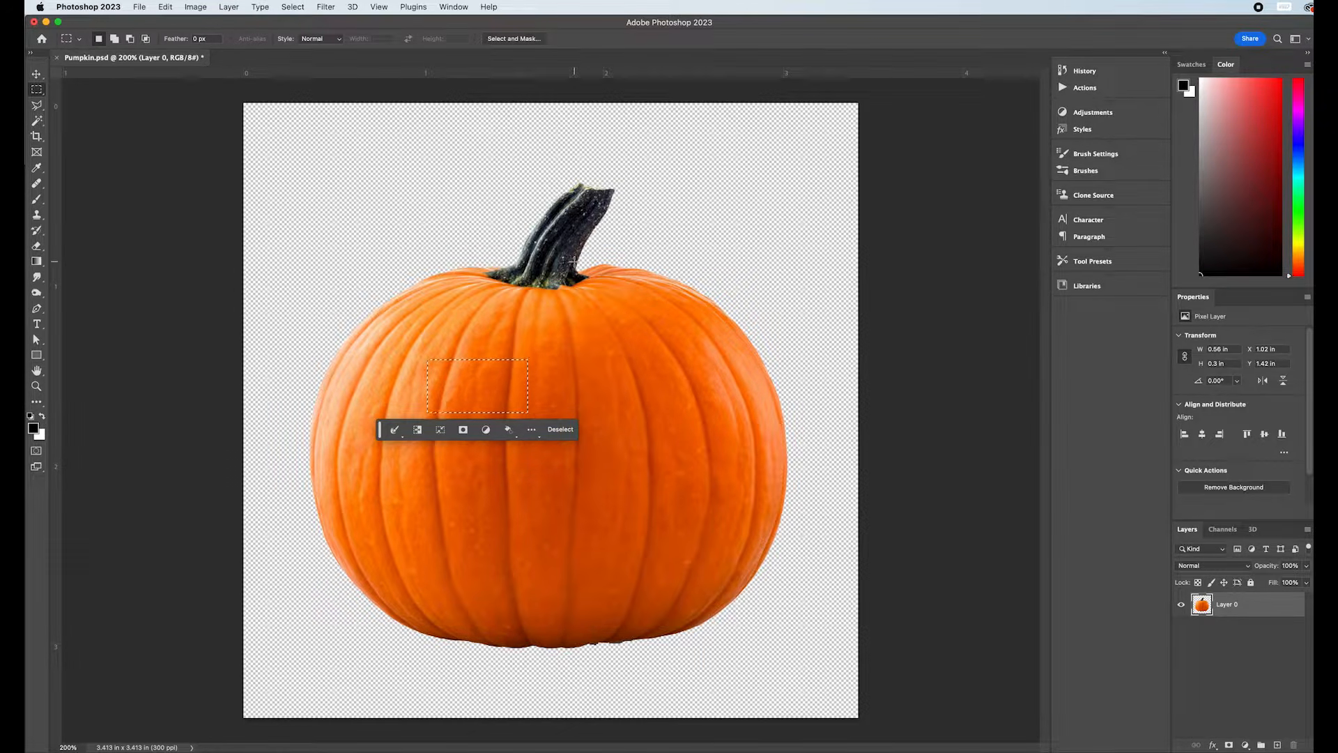
key("super+d")
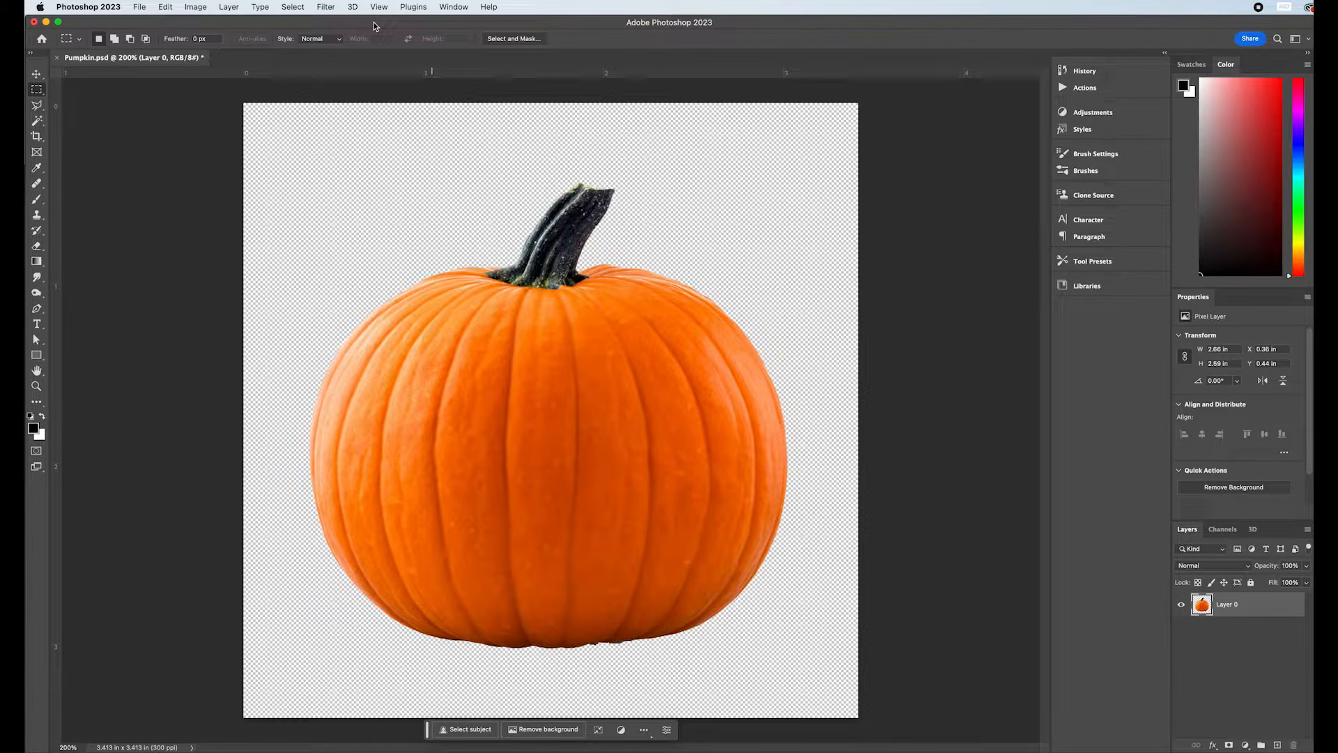
Duplicate Layer 0 within the same document and name the copy jackOlantern.
right_click(1232, 614)
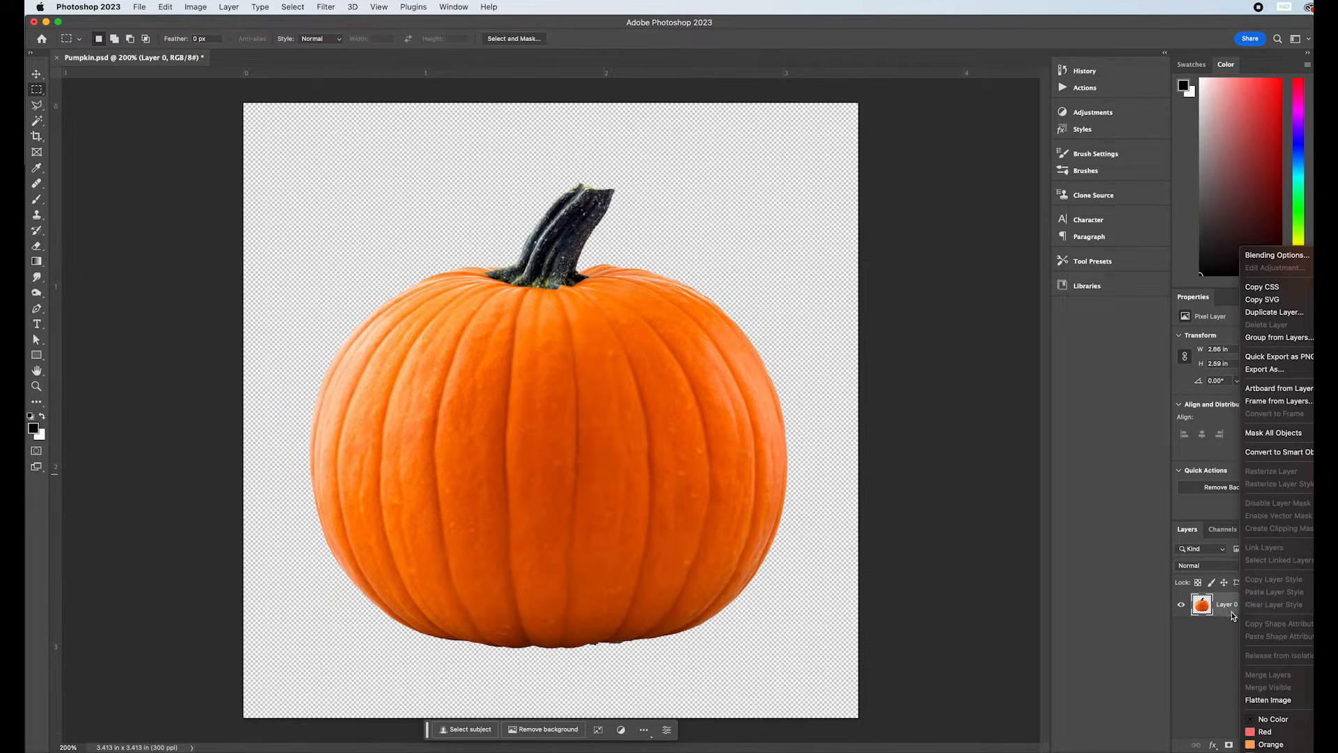
left_click(1273, 312)
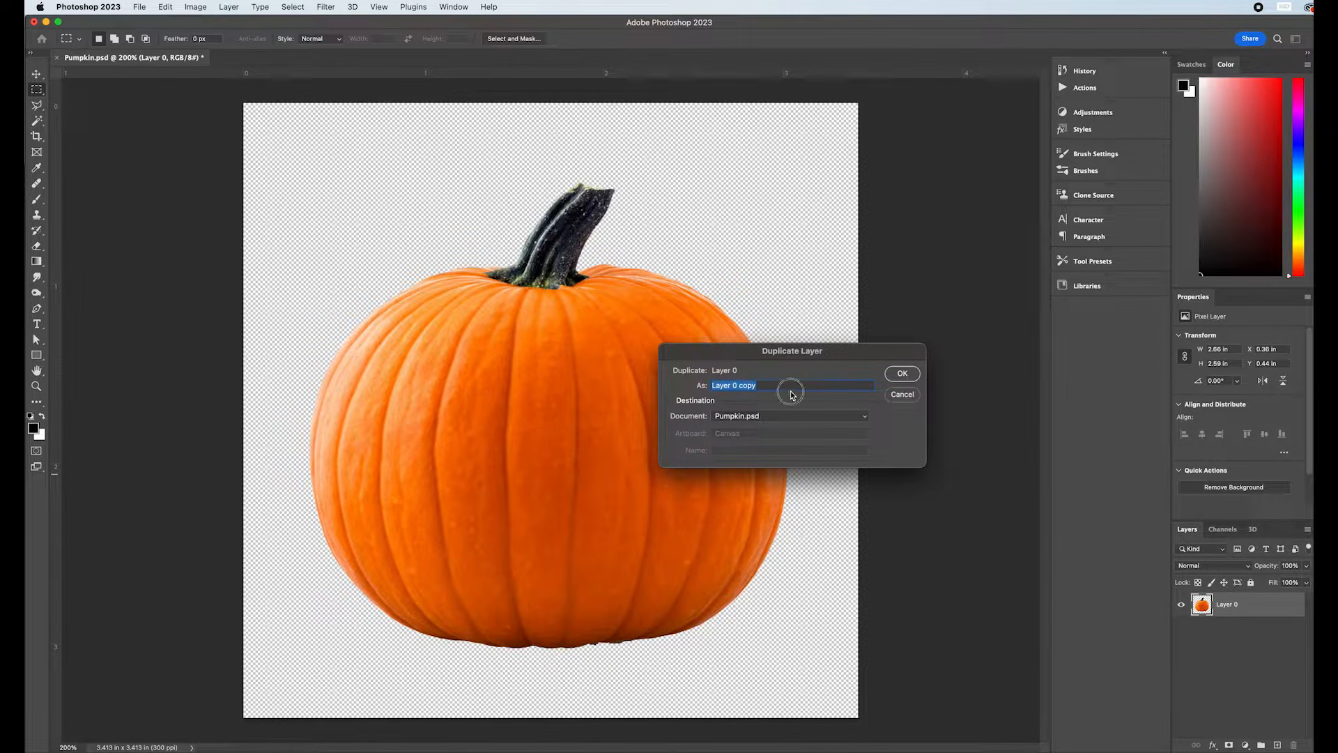
type("jackOlantern")
key("Return")
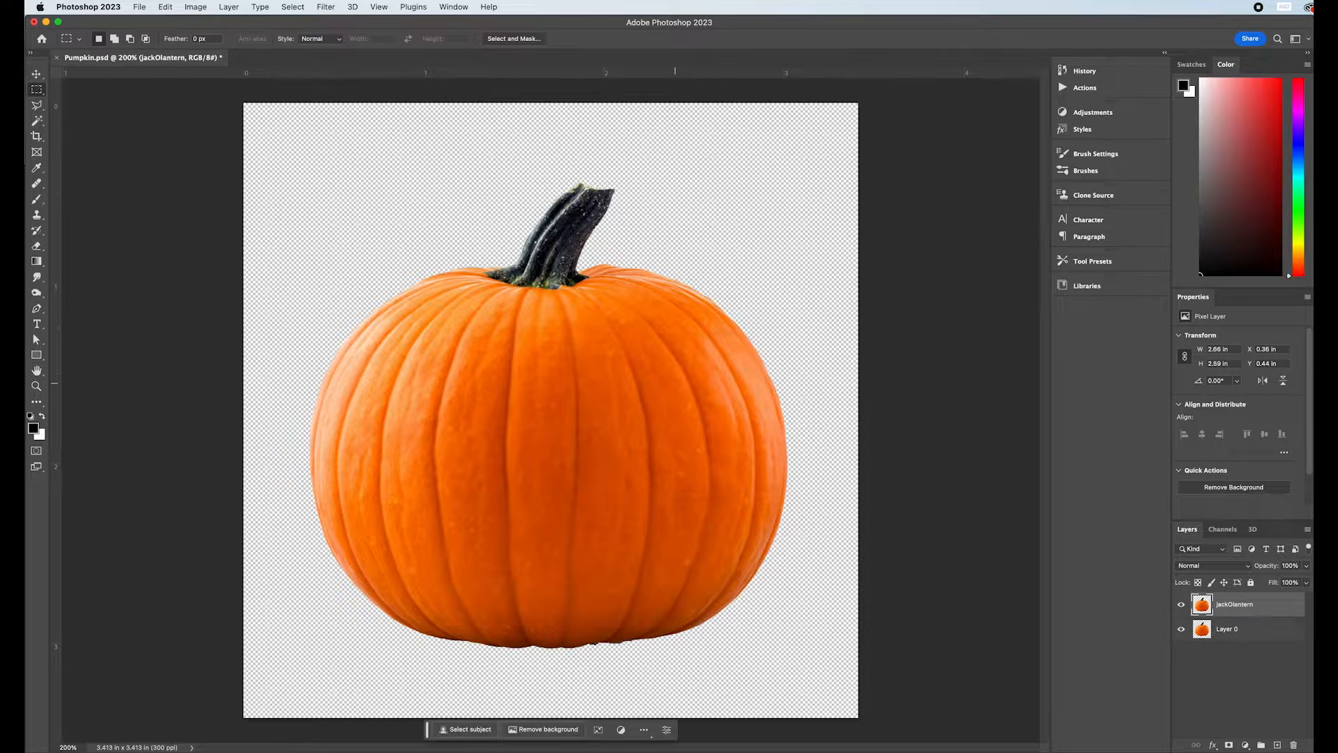
Hide the original Layer 0 and toggle the jackOlantern layer's visibility to check it, leaving that copy shown.
left_click(1181, 630)
left_click(1182, 607)
left_click(1181, 608)
left_click(1182, 608)
left_click(1181, 608)
left_click(1182, 609)
left_click(1181, 609)
left_click(1182, 608)
left_click(1183, 608)
Add a new empty layer above jackOlantern and name it black background.
left_click(1277, 744)
double_click(1231, 604)
type("black b")
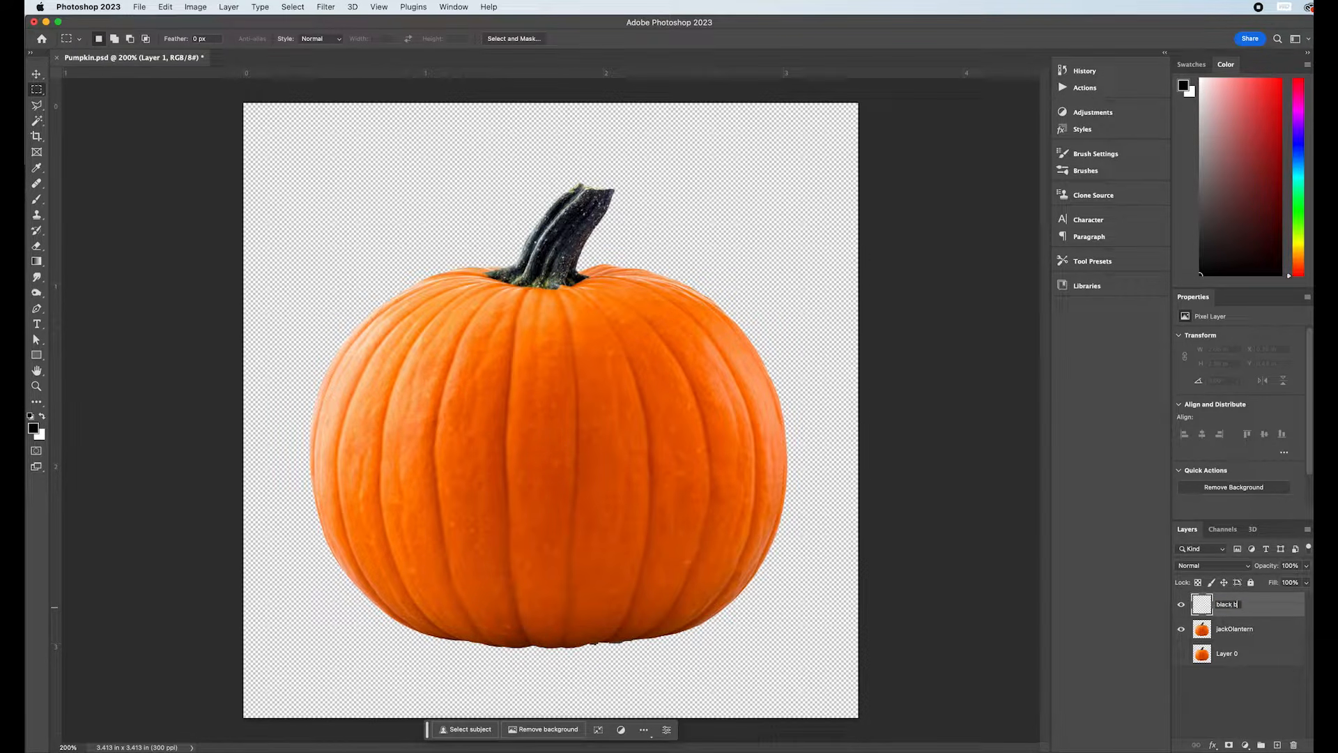
type("ackground")
key("Return")
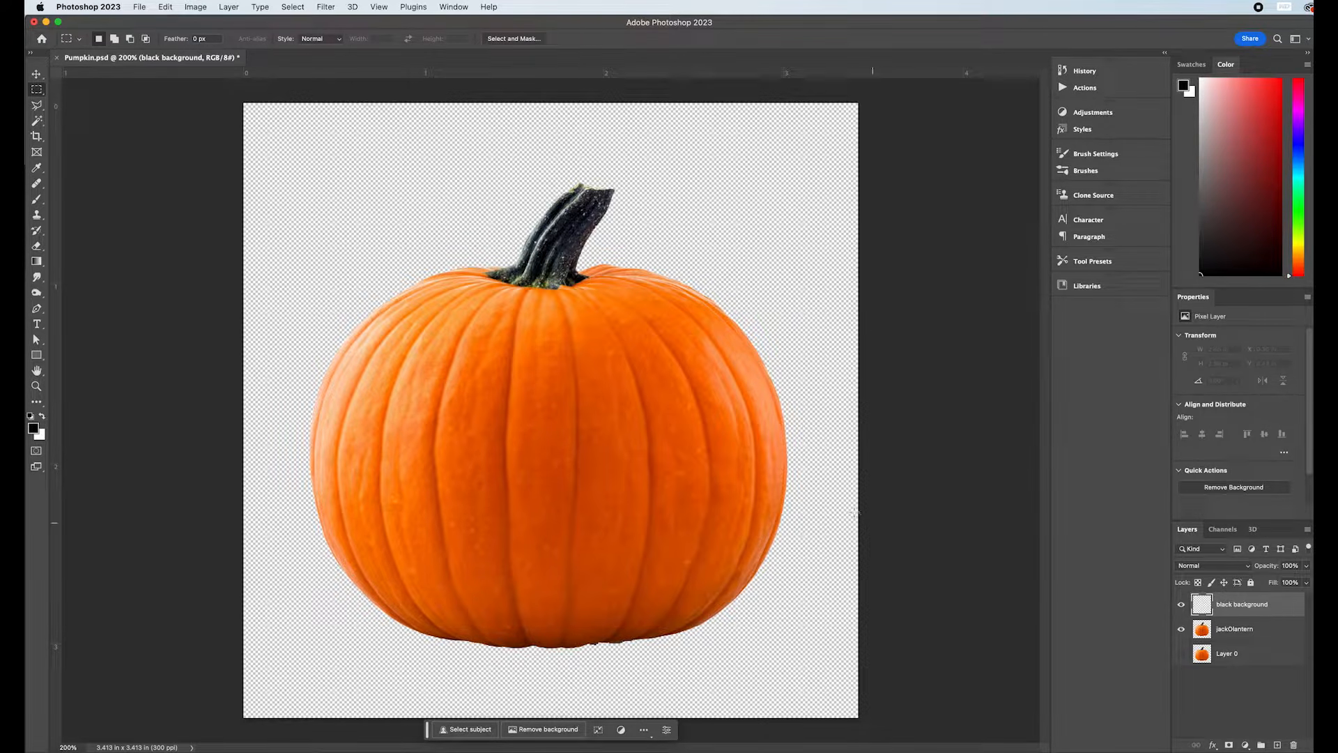
Fill the black background layer with black using the Paint Bucket and place it beneath the jackOlantern layer.
left_click_drag(37, 261, 98, 273)
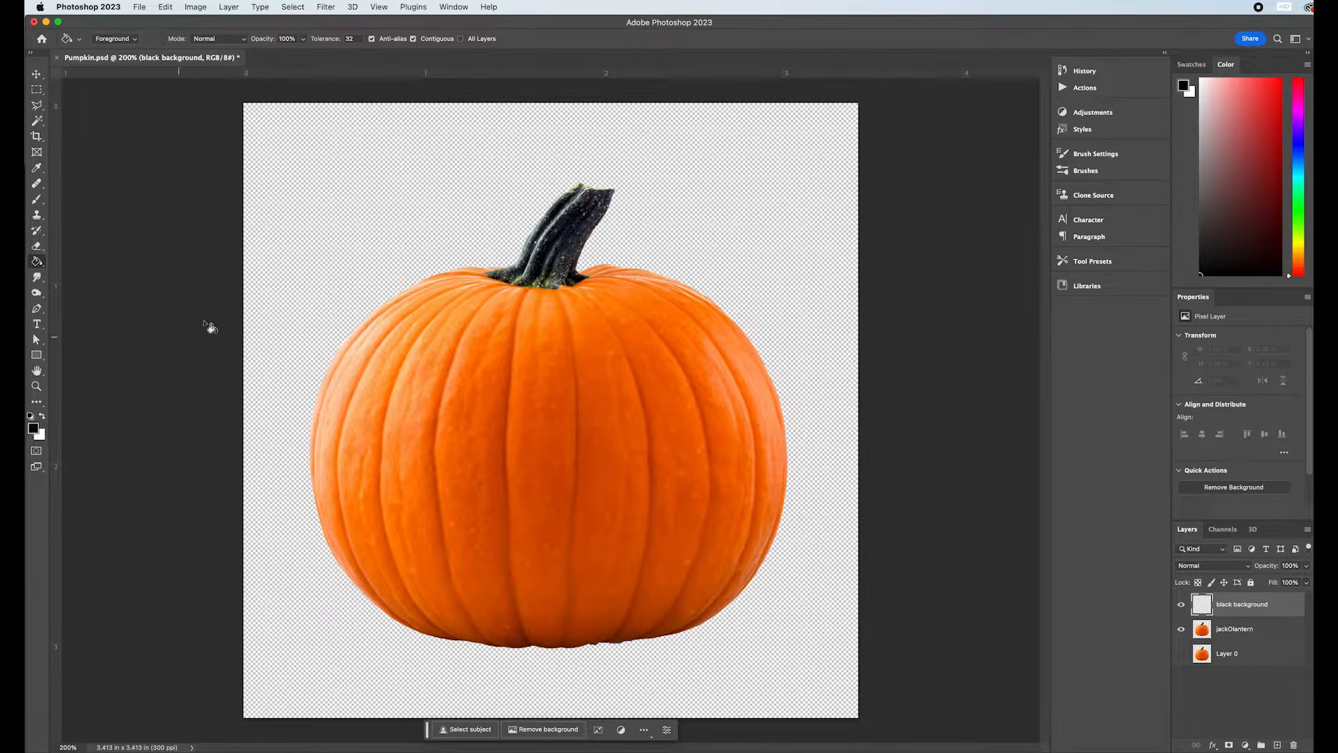
left_click(355, 228)
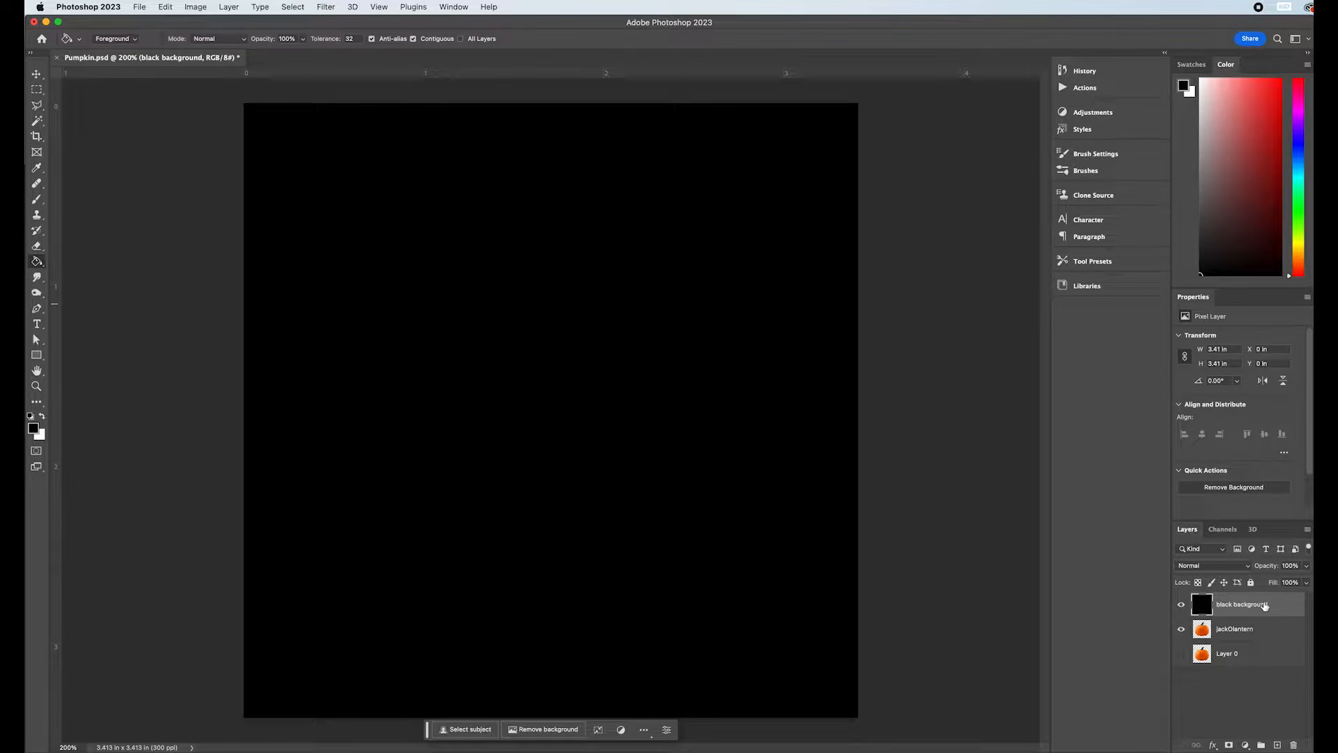
left_click_drag(1252, 600, 1255, 638)
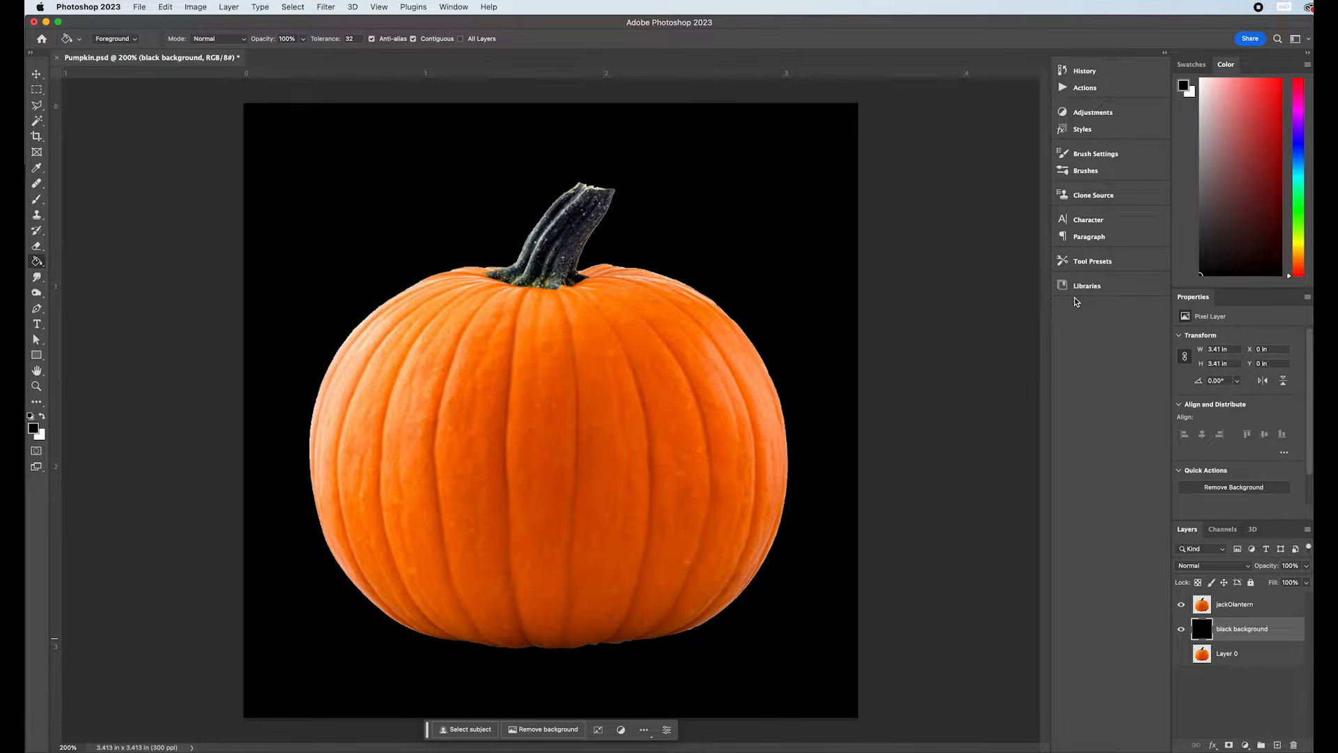
Add a layer mask to the jackOlantern layer.
left_click(1241, 610)
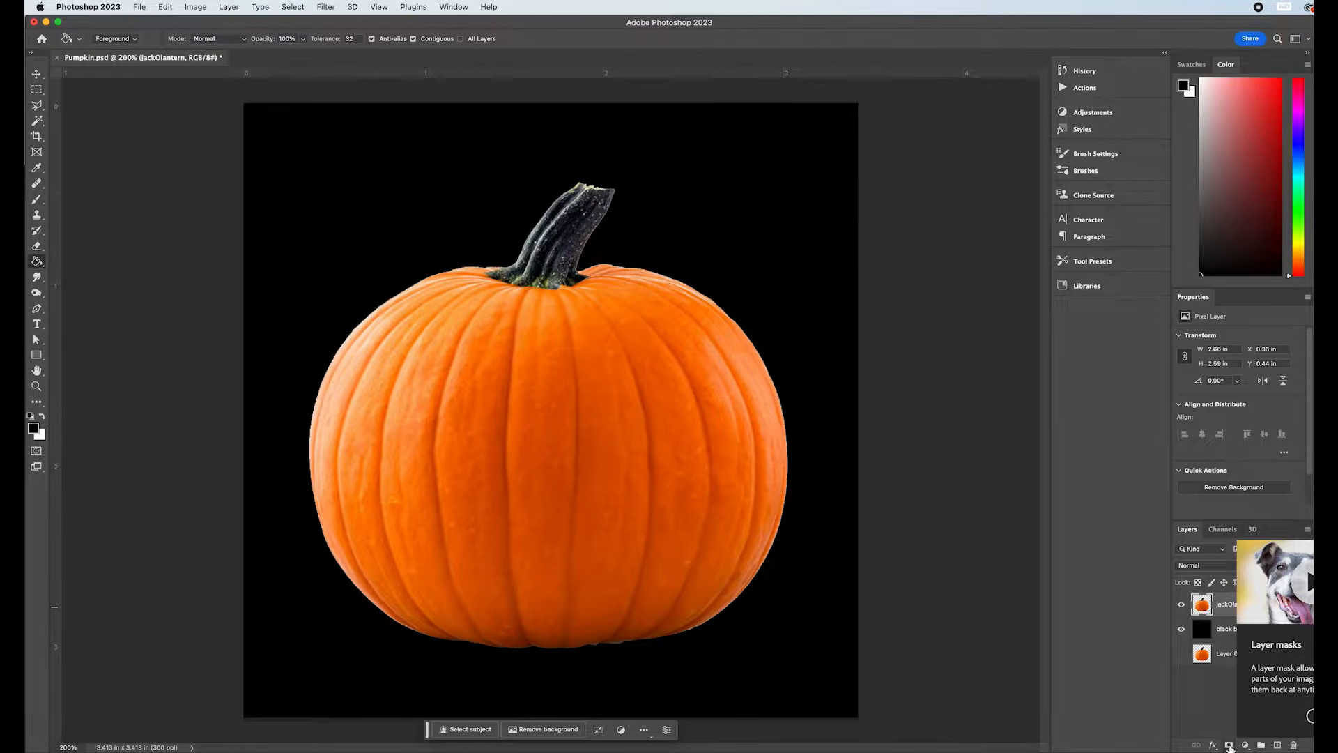
left_click(1230, 746)
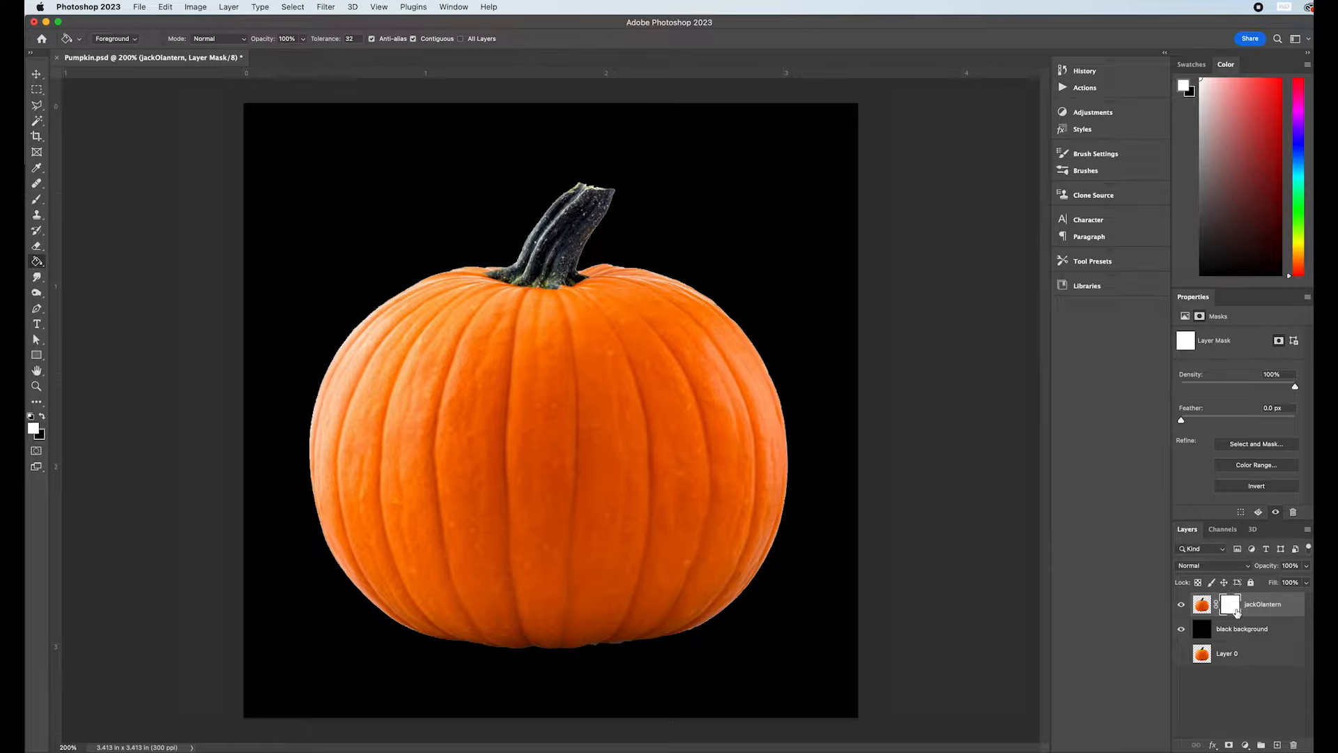
Mask out a rectangular area at the pumpkin's left side, then restore it by filling the mask area with white.
left_click(37, 89)
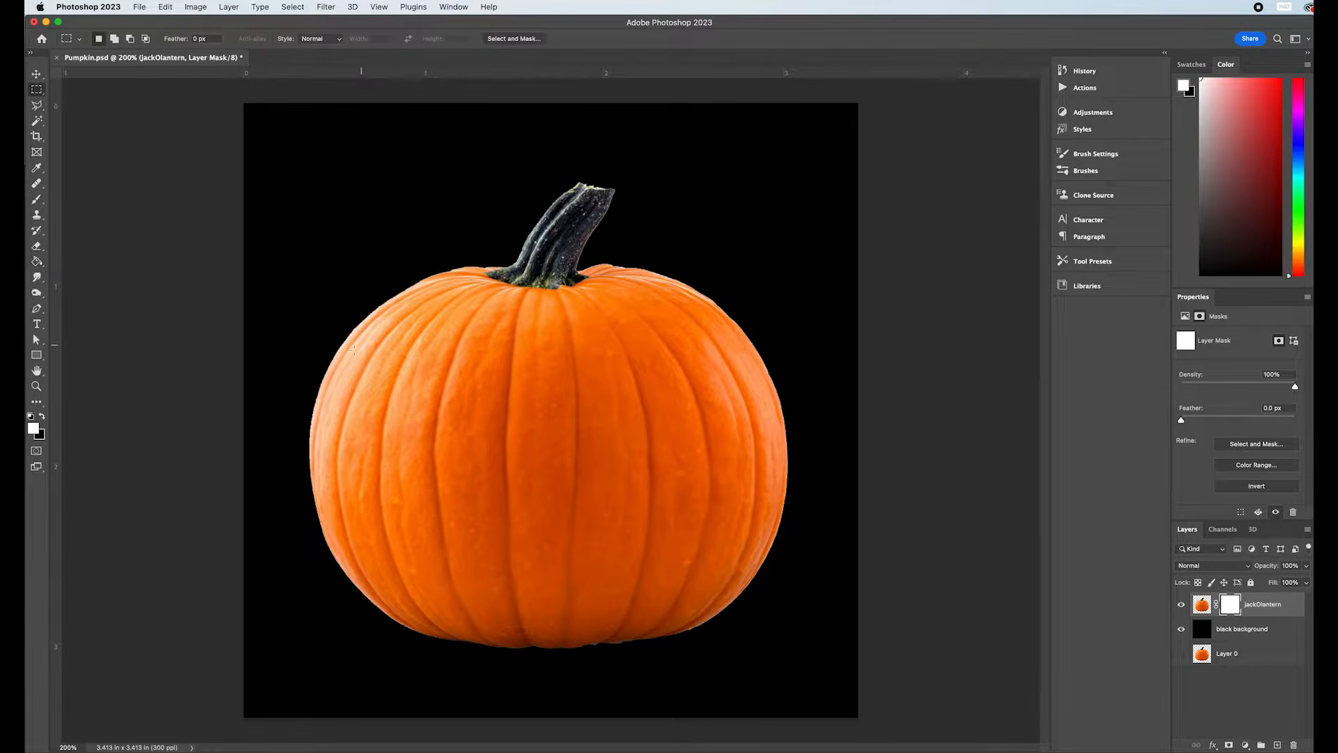
left_click_drag(306, 377, 467, 460)
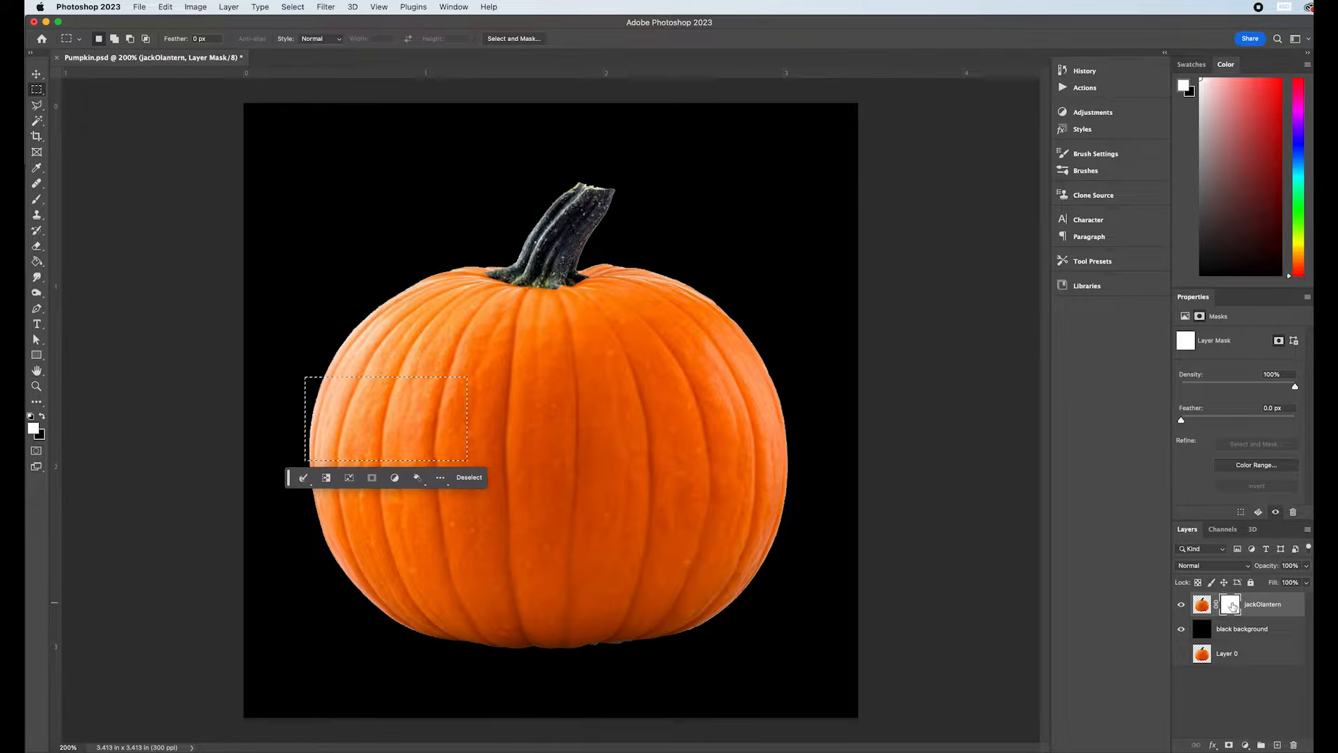
key("BackSpace")
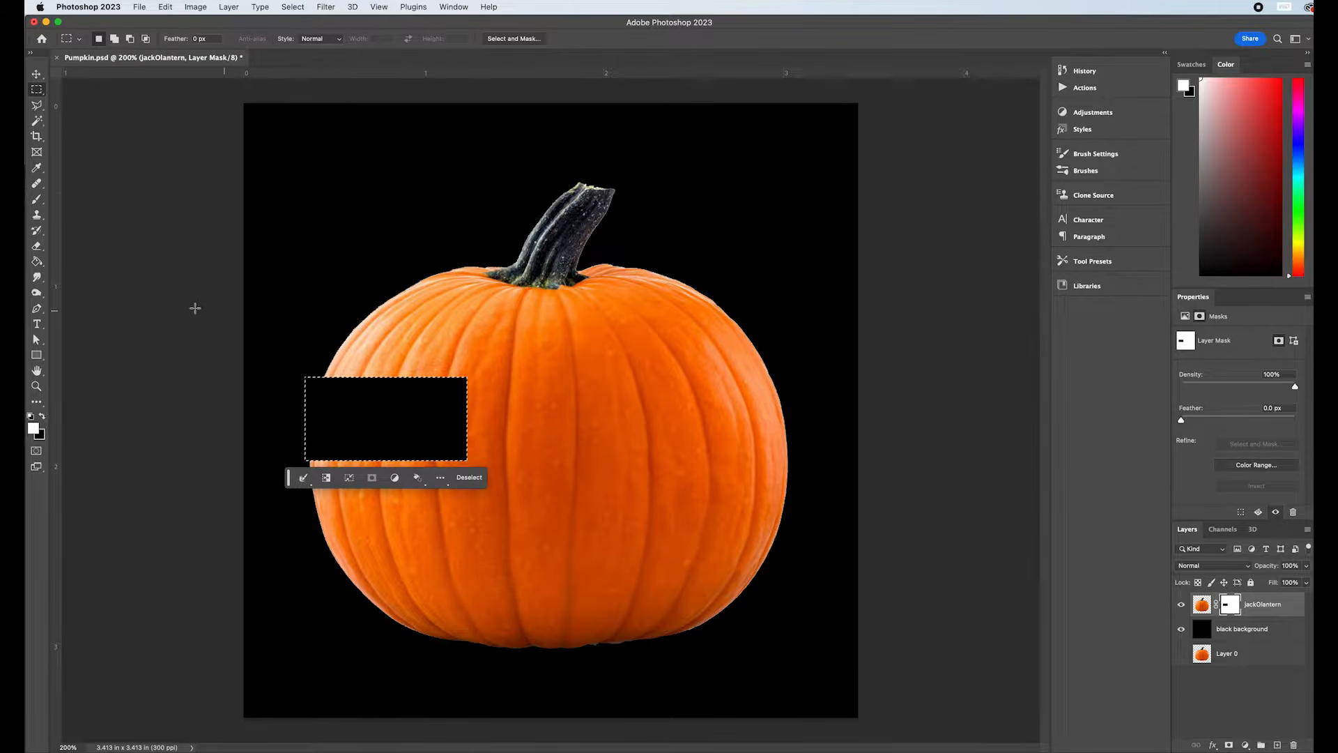
left_click(37, 263)
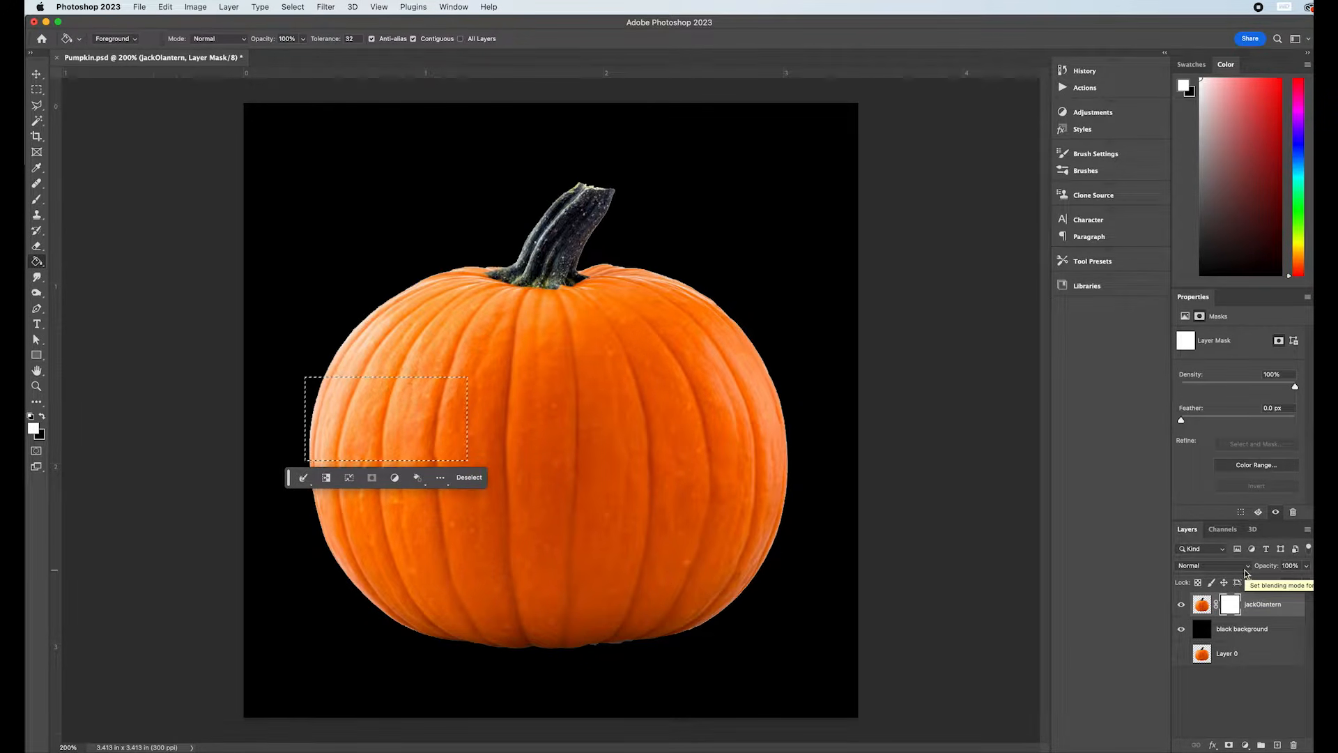
key("super+d")
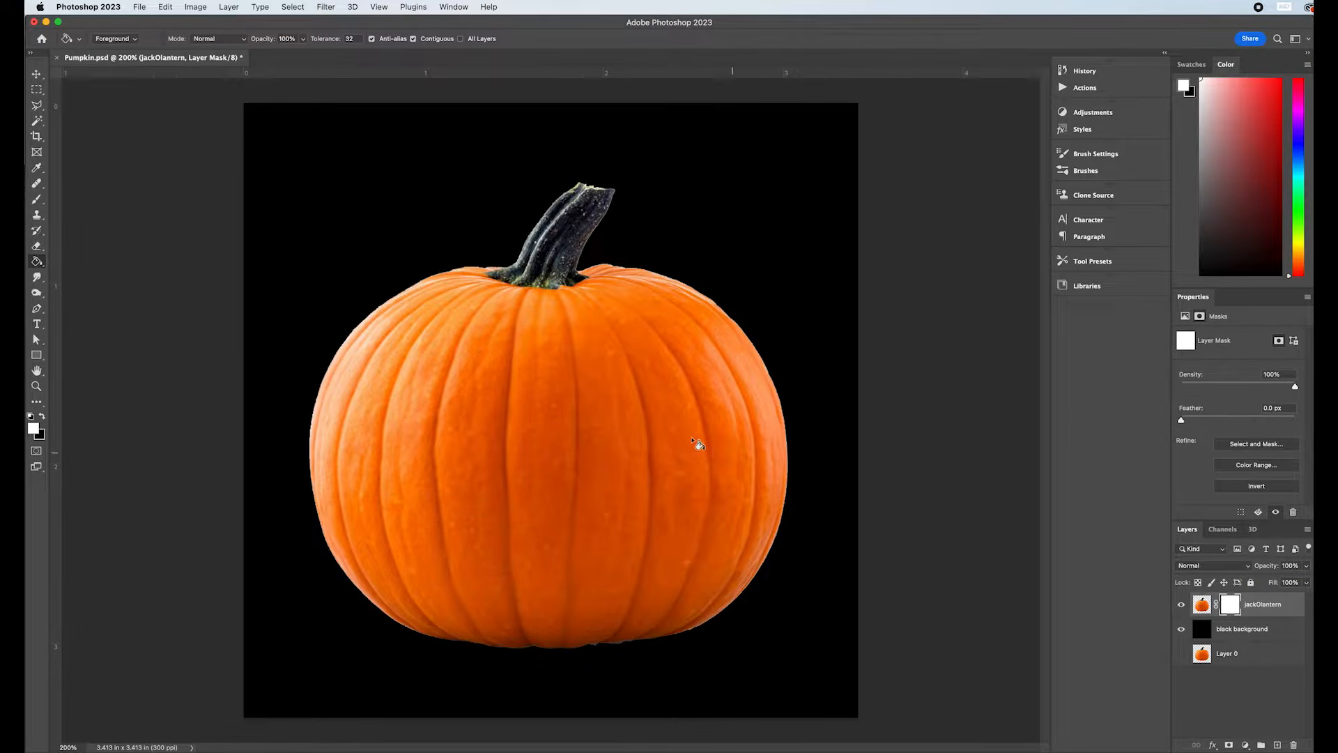
Cut a triangular left eye into the jackOlantern layer mask using a Polygonal Lasso selection.
left_click(38, 103)
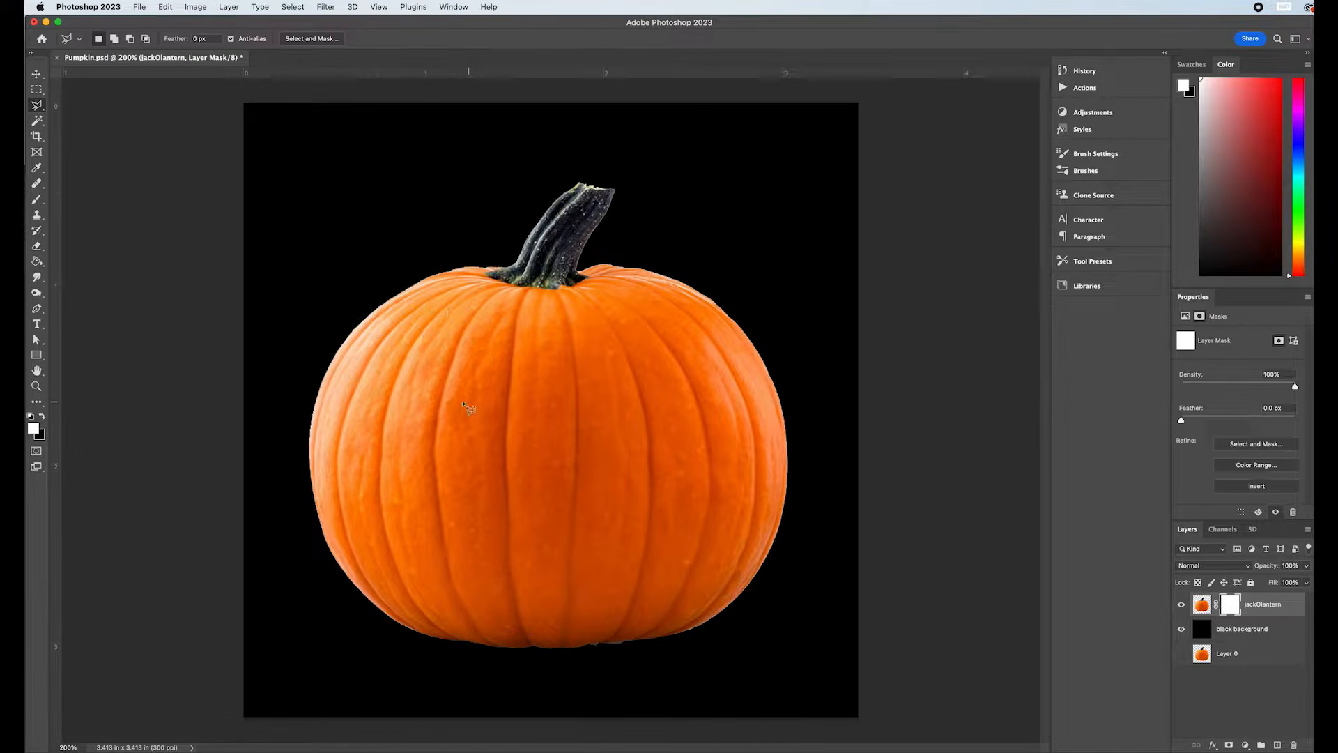
left_click(390, 433)
left_click(469, 342)
left_click(515, 445)
left_click(391, 434)
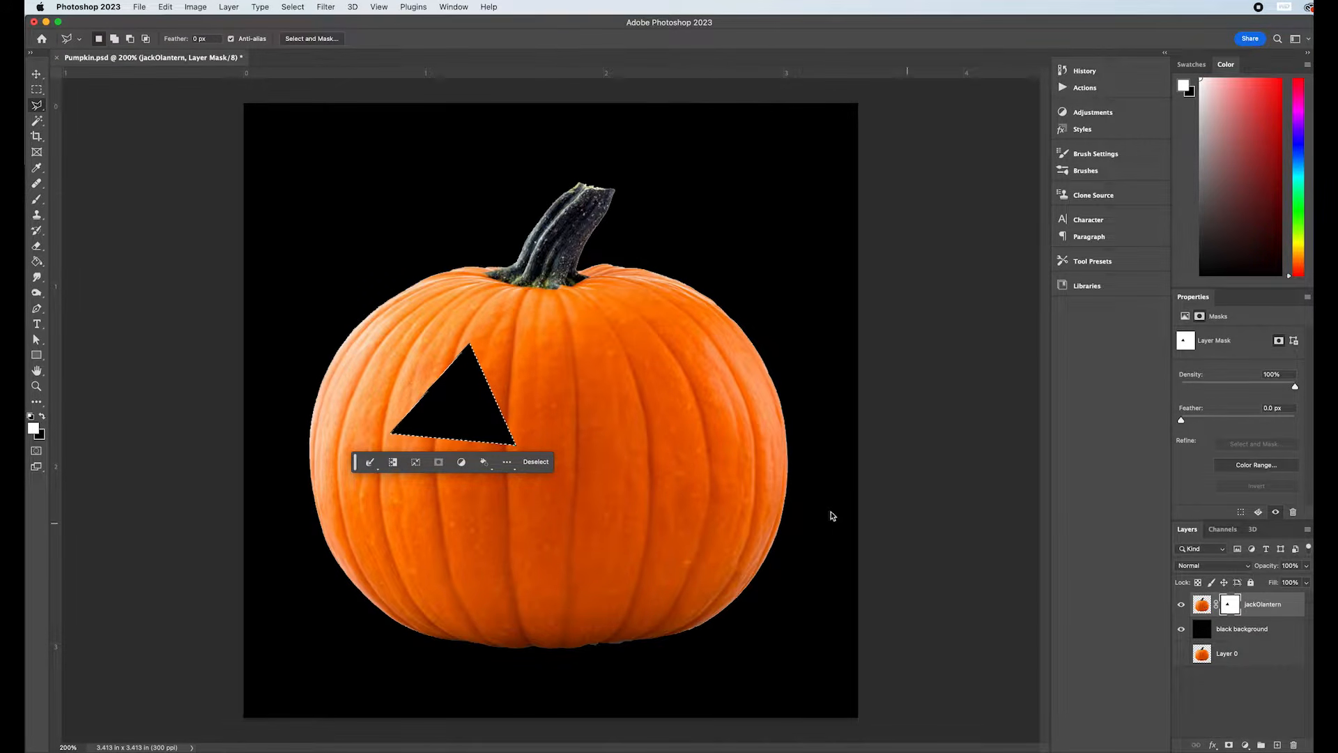
Flip the triangular selection horizontally, move it to the pumpkin's right side and cut the second eye into the layer mask.
right_click(478, 410)
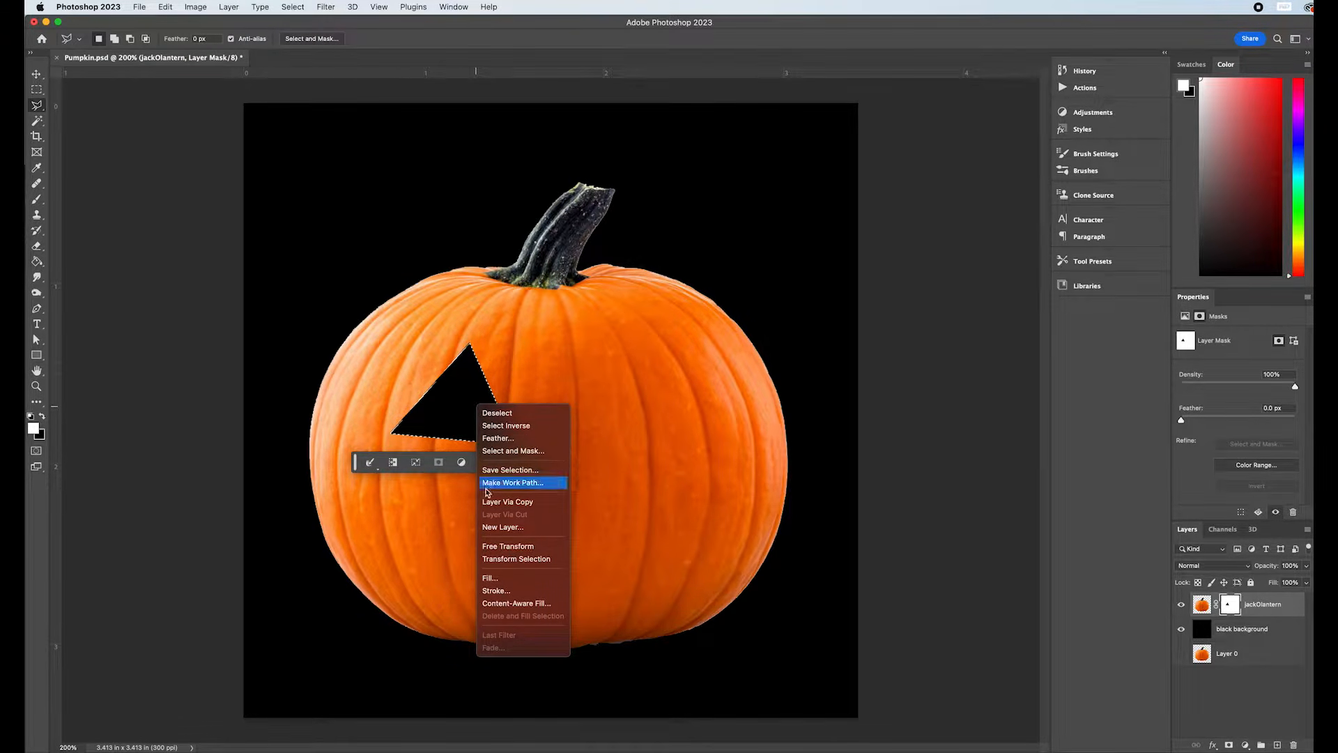
left_click(498, 558)
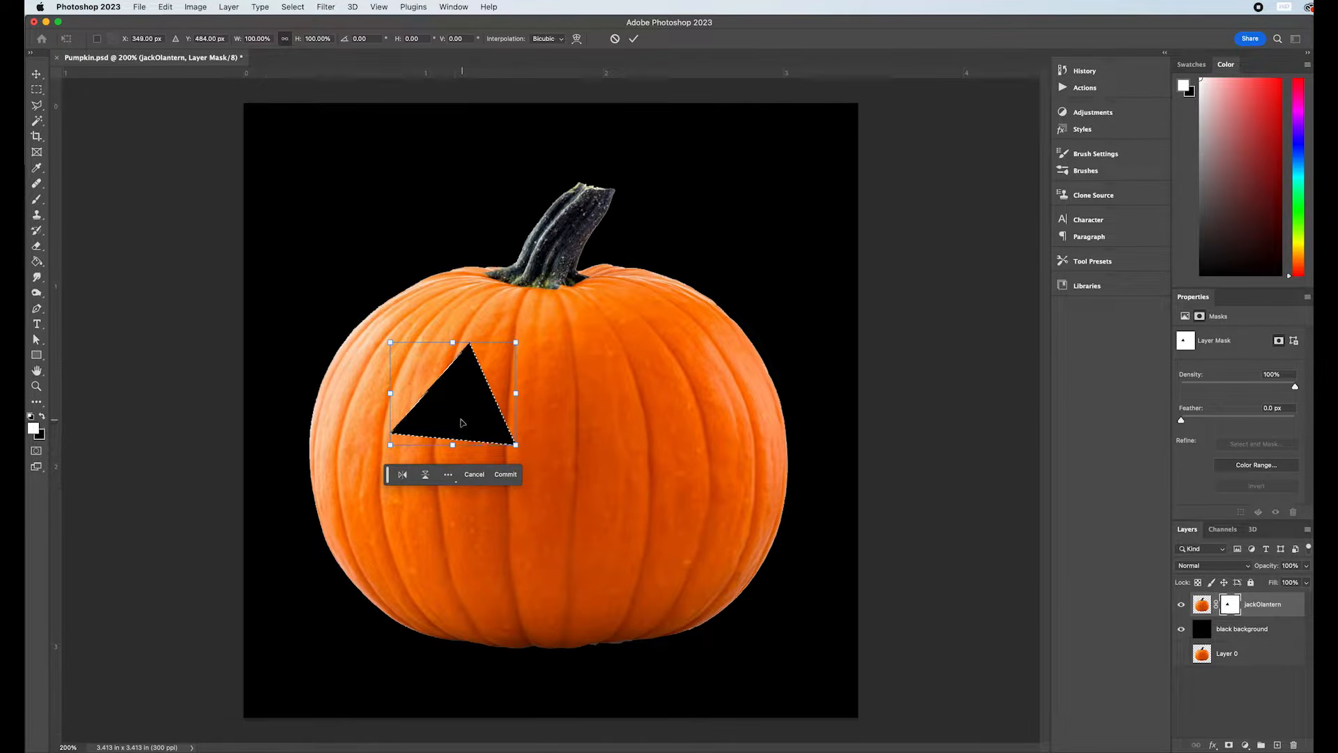
left_click(403, 477)
left_click_drag(436, 411, 619, 409)
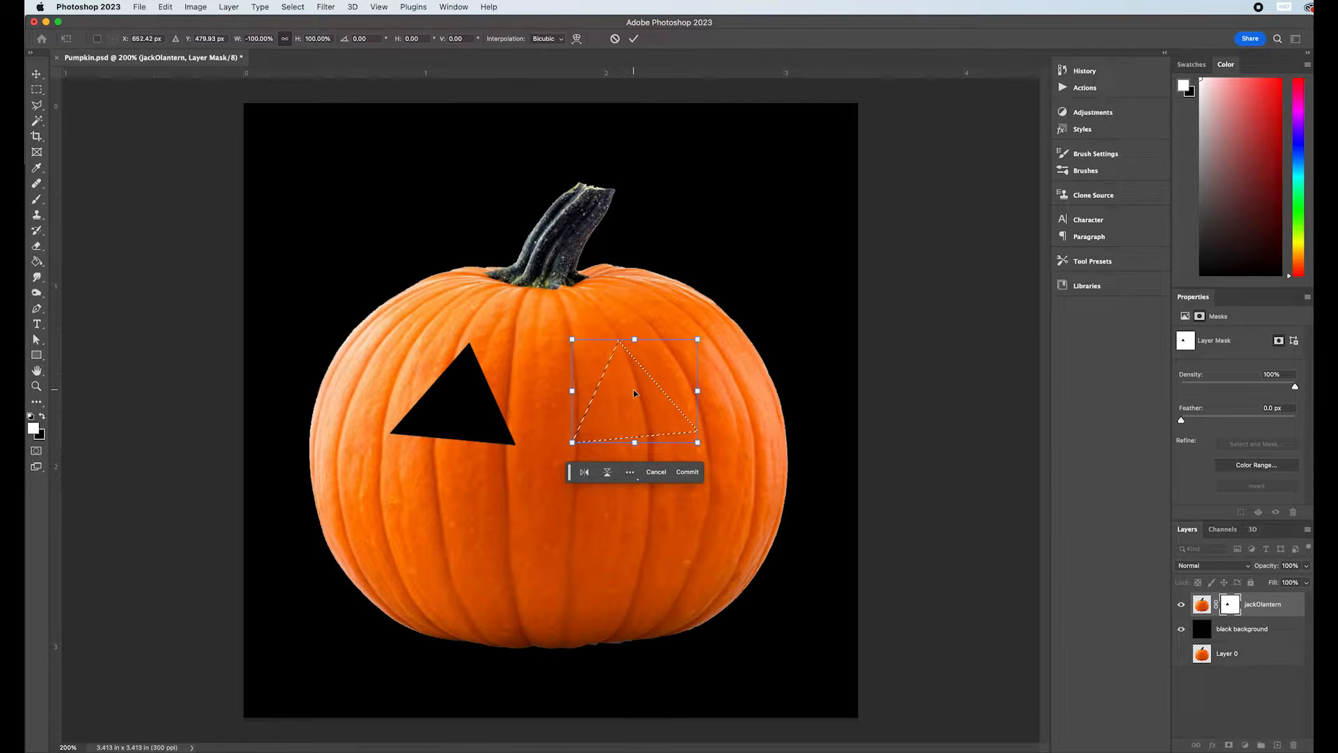
key("Return")
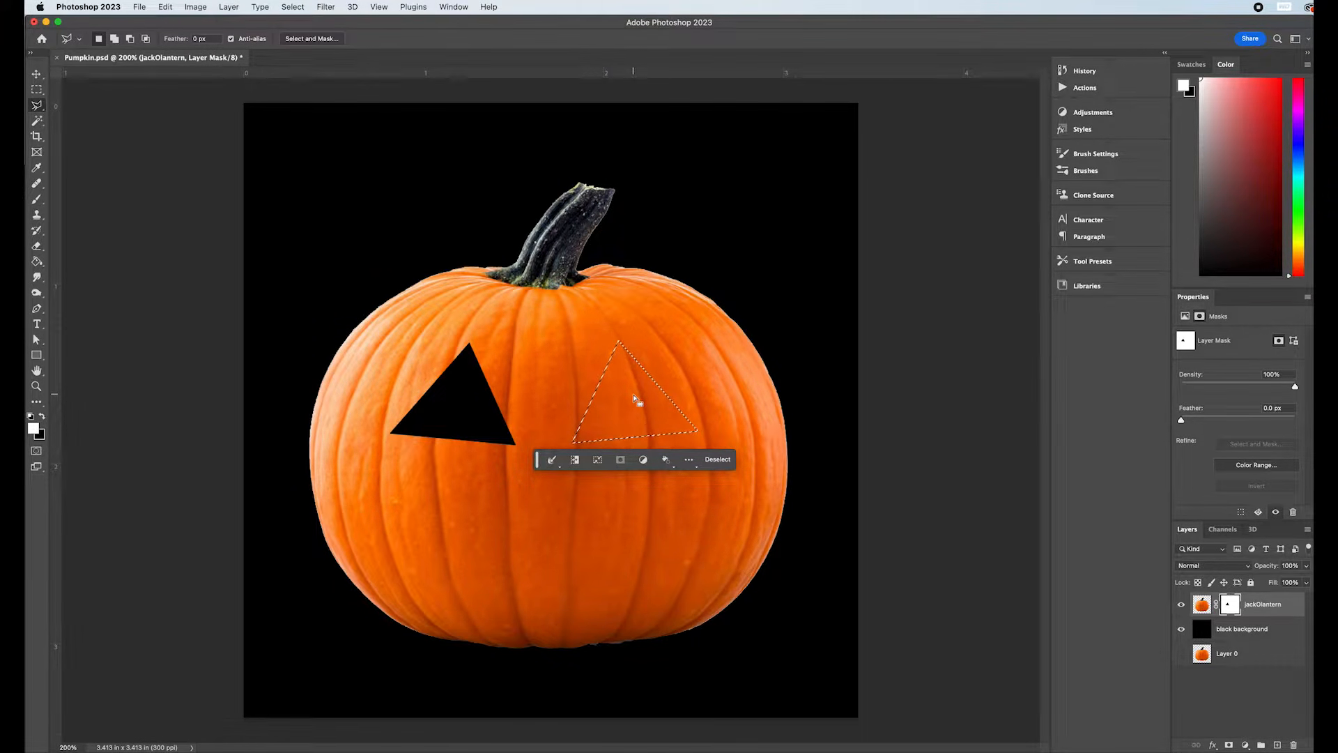
key("BackSpace")
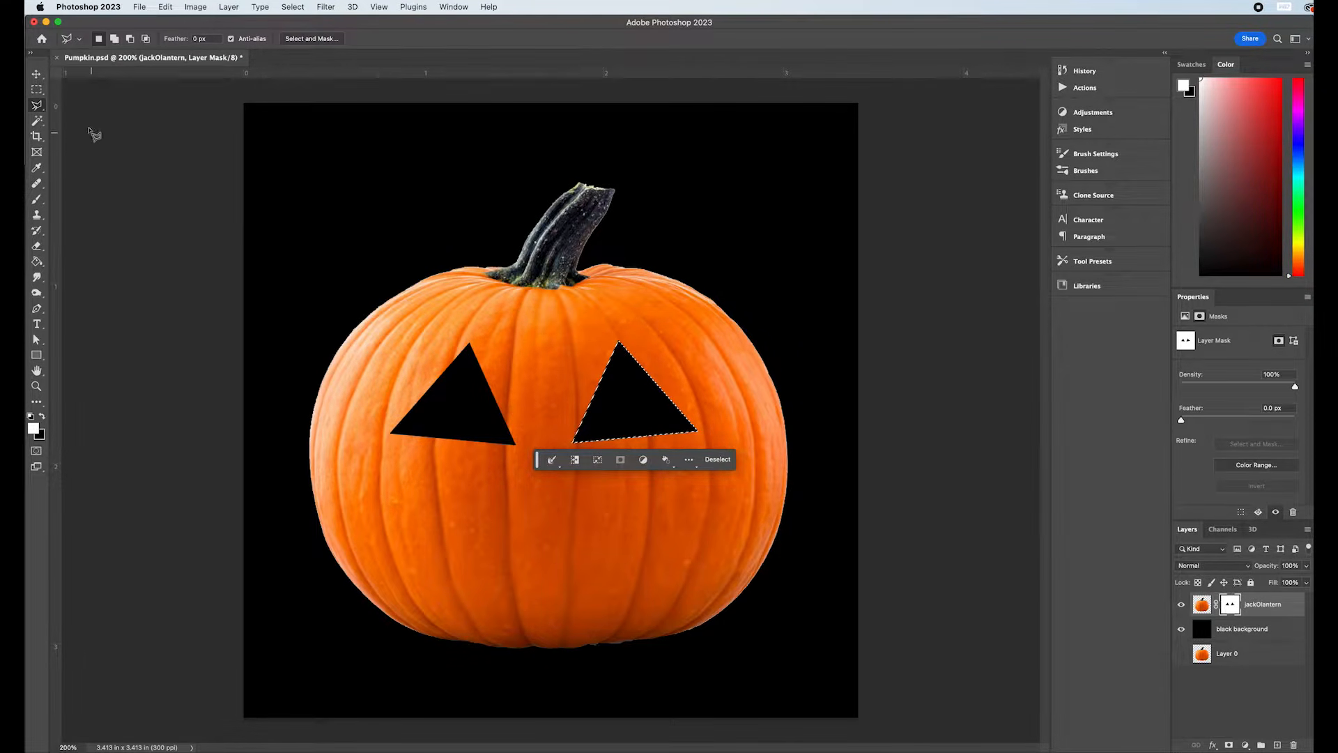
Select two small upright ellipses as pupils, one overlapping the lower edge of each triangular eye.
left_click(40, 93)
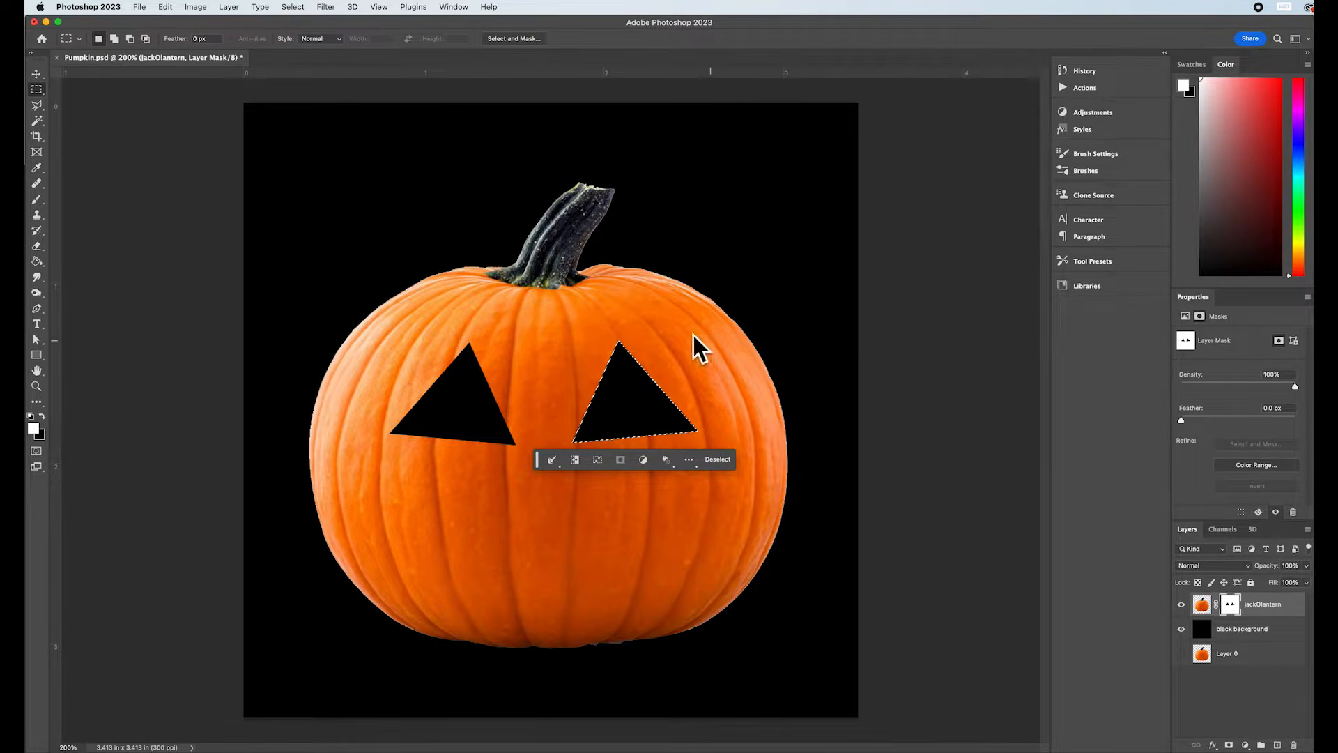
right_click(36, 89)
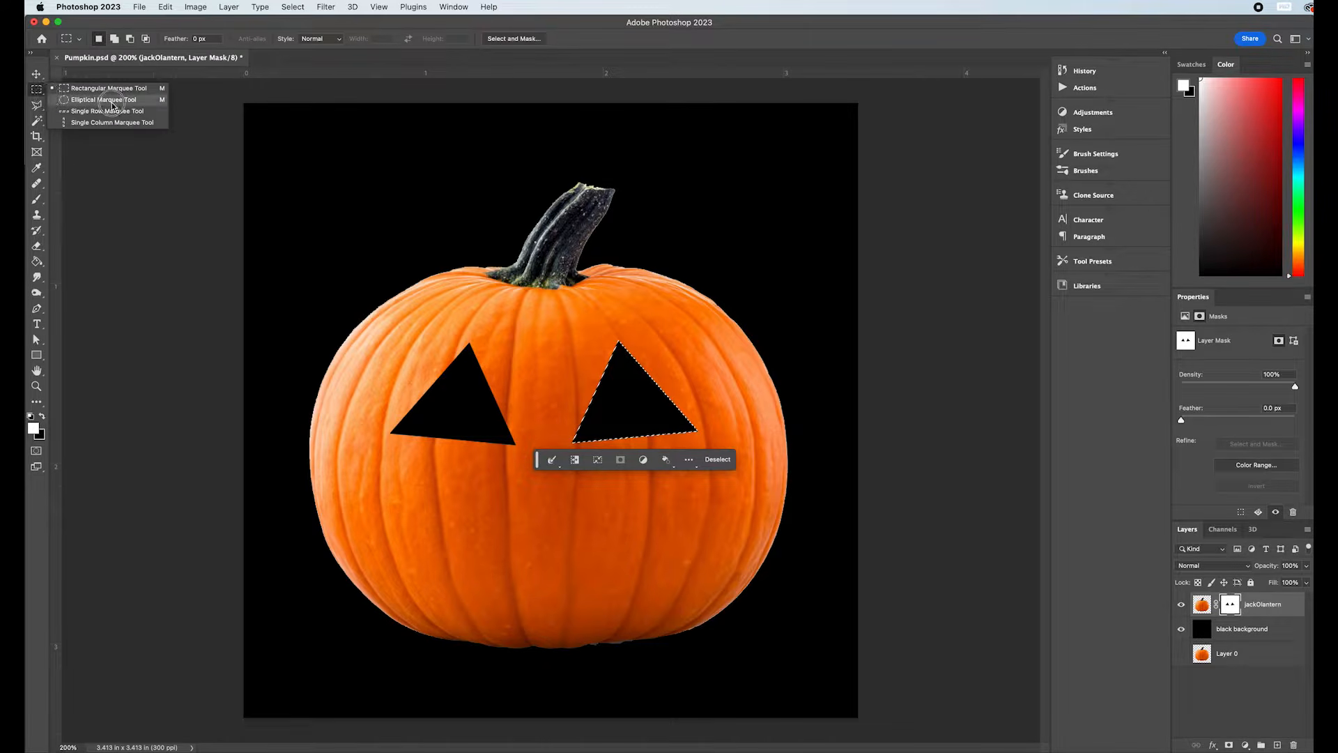
left_click(105, 102)
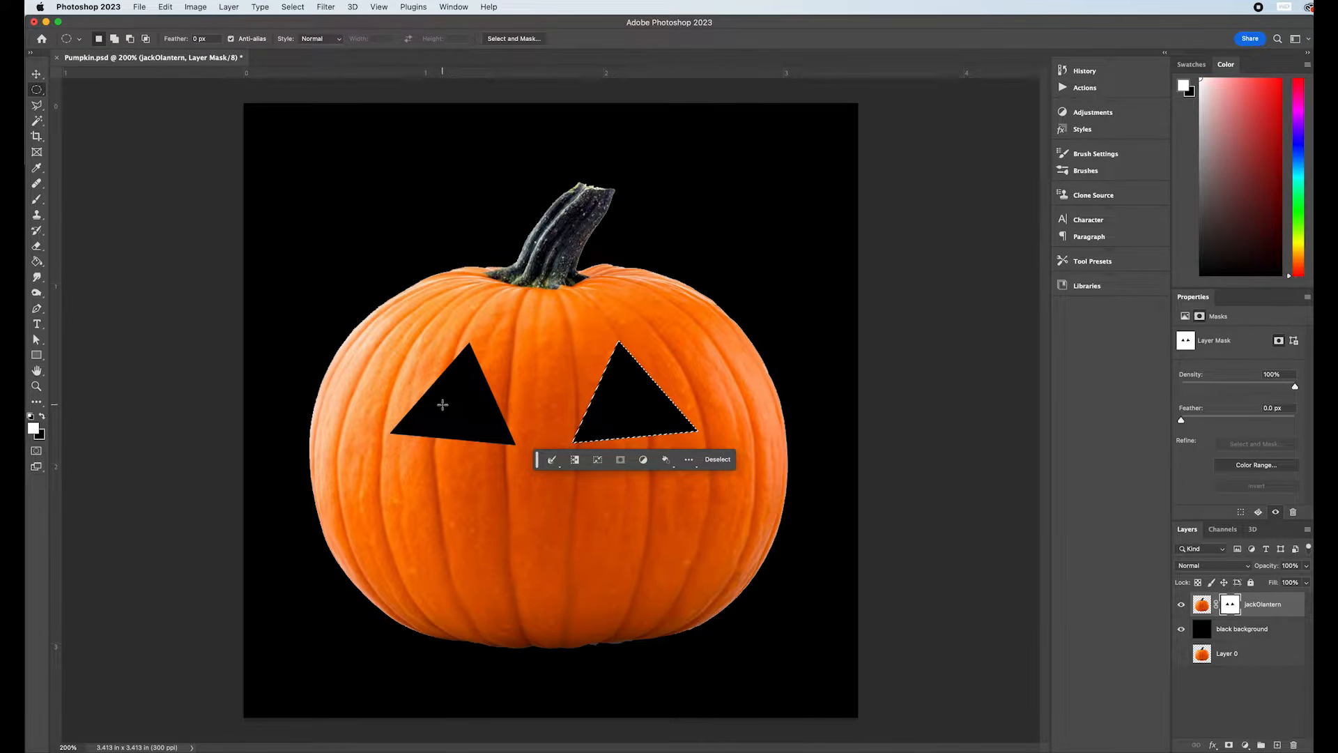
left_click_drag(443, 402, 478, 452)
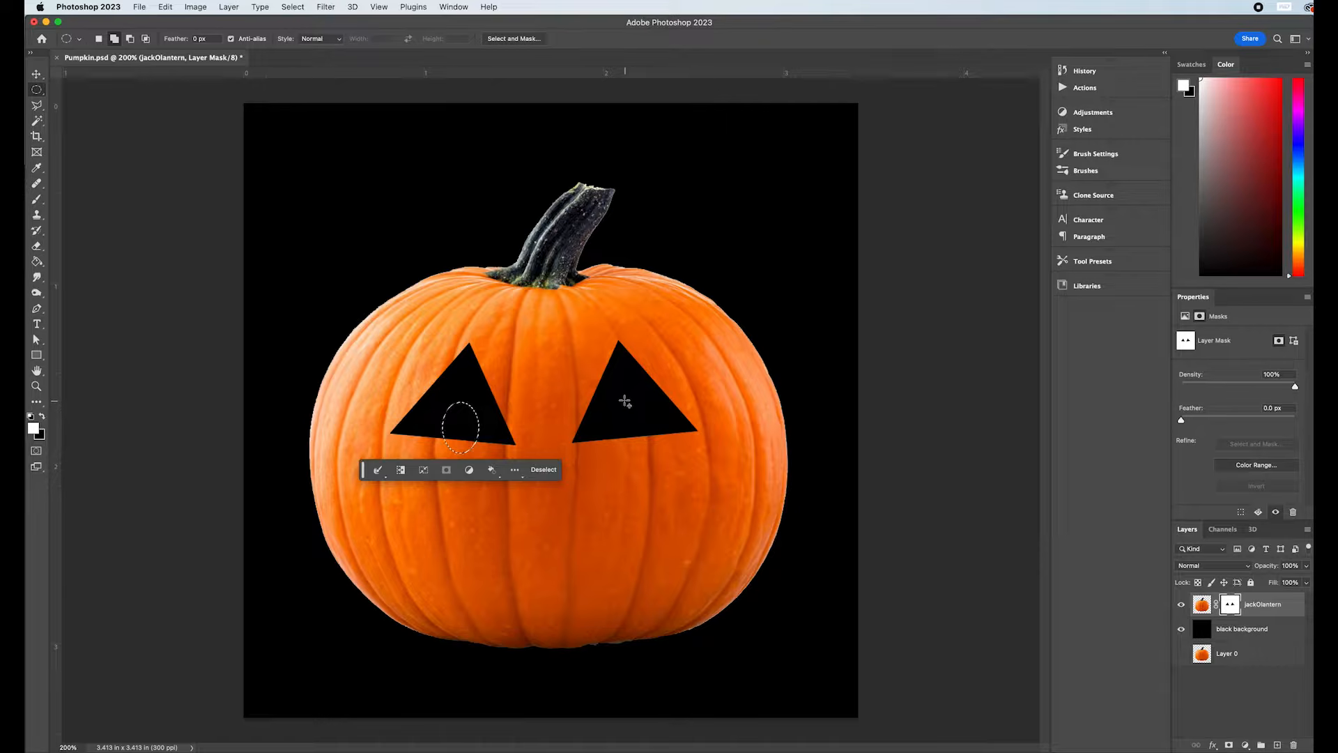
left_click_drag(619, 398, 656, 454)
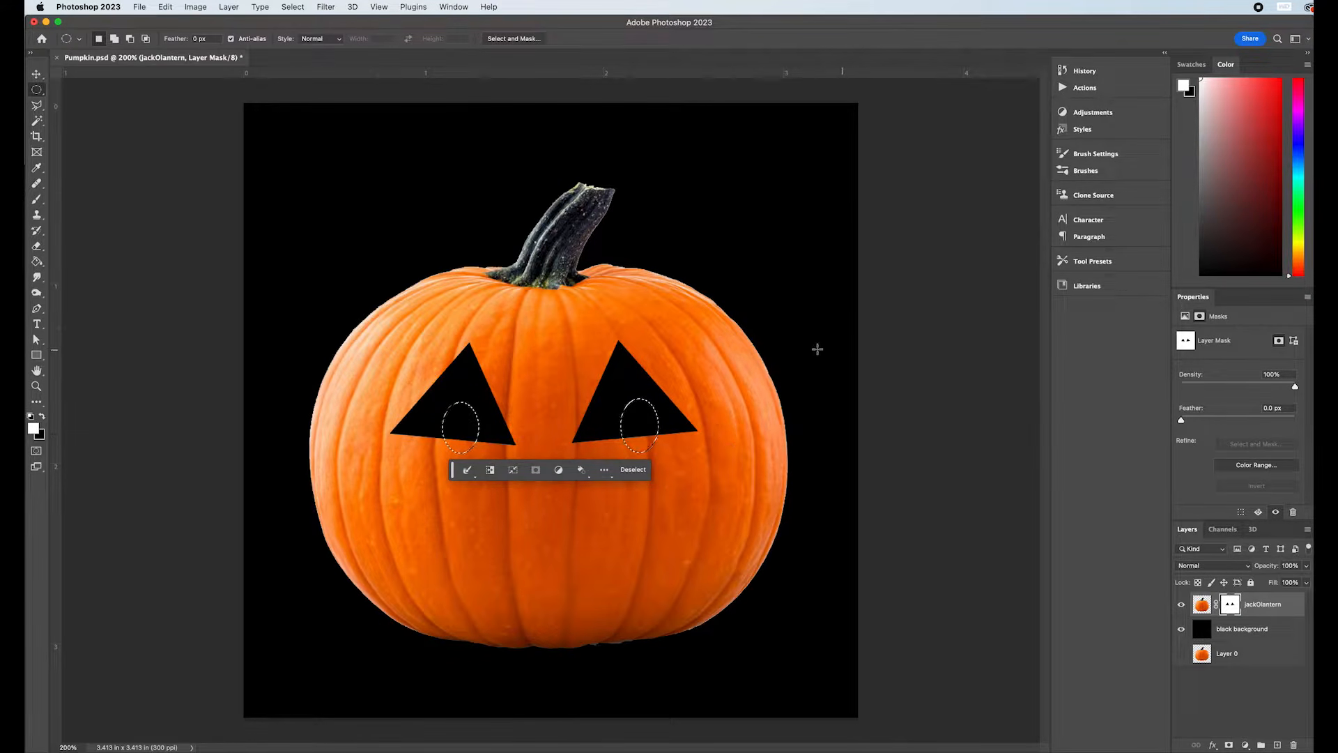
Fill the two elliptical pupil selections on the jackOlantern layer mask with white at 100% opacity in Normal mode.
left_click(38, 262)
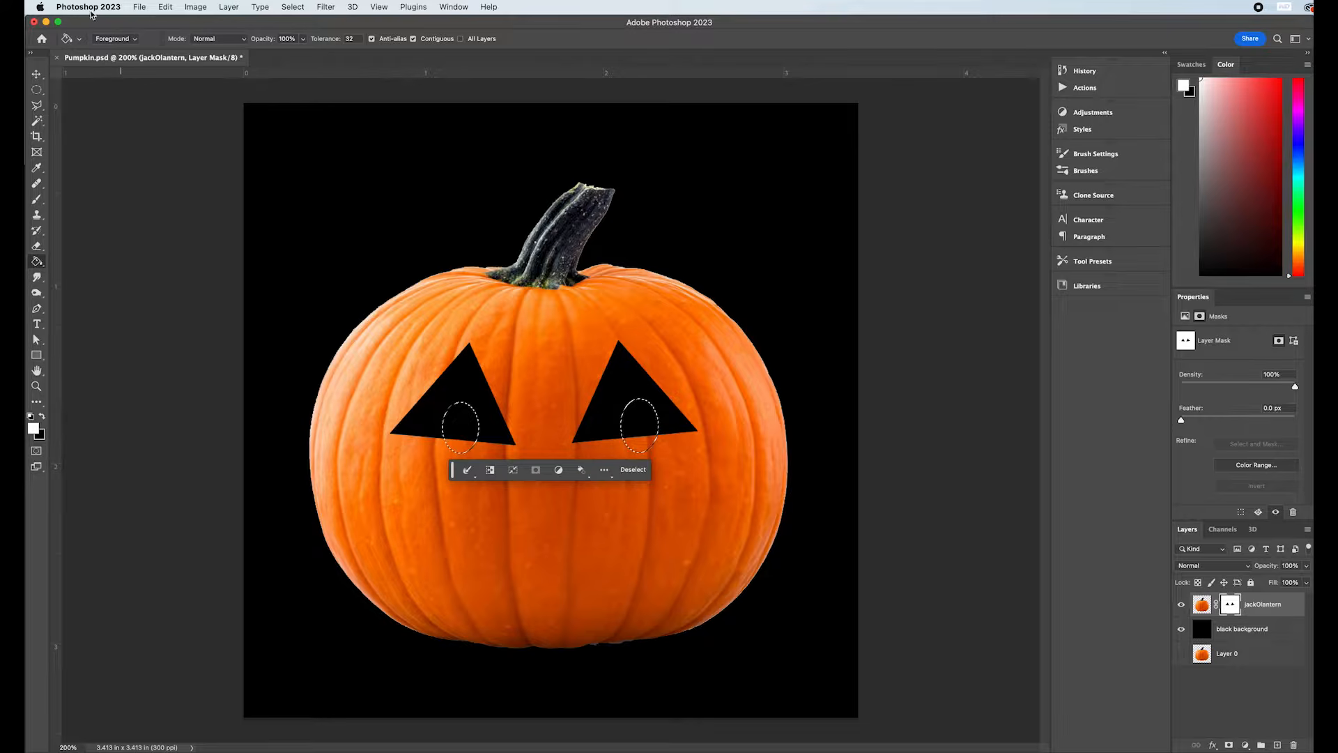
left_click(164, 7)
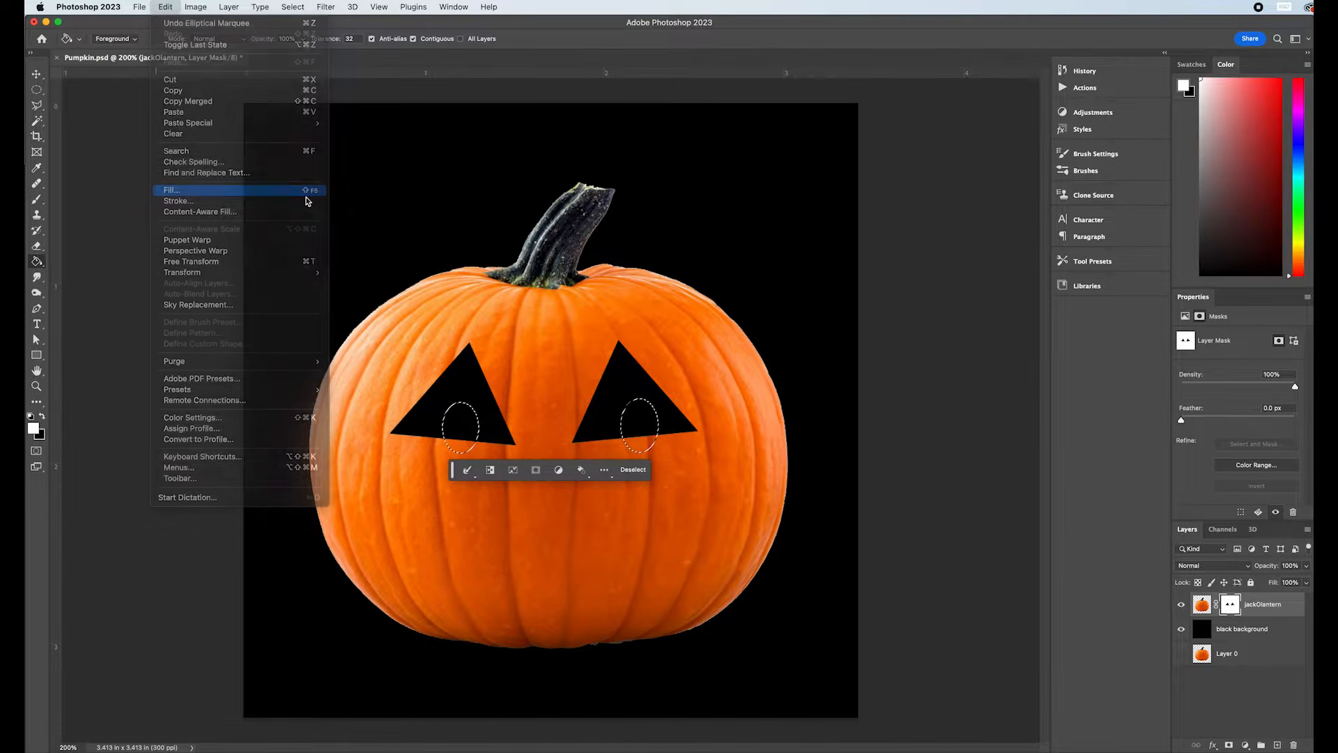
left_click(184, 198)
left_click(643, 485)
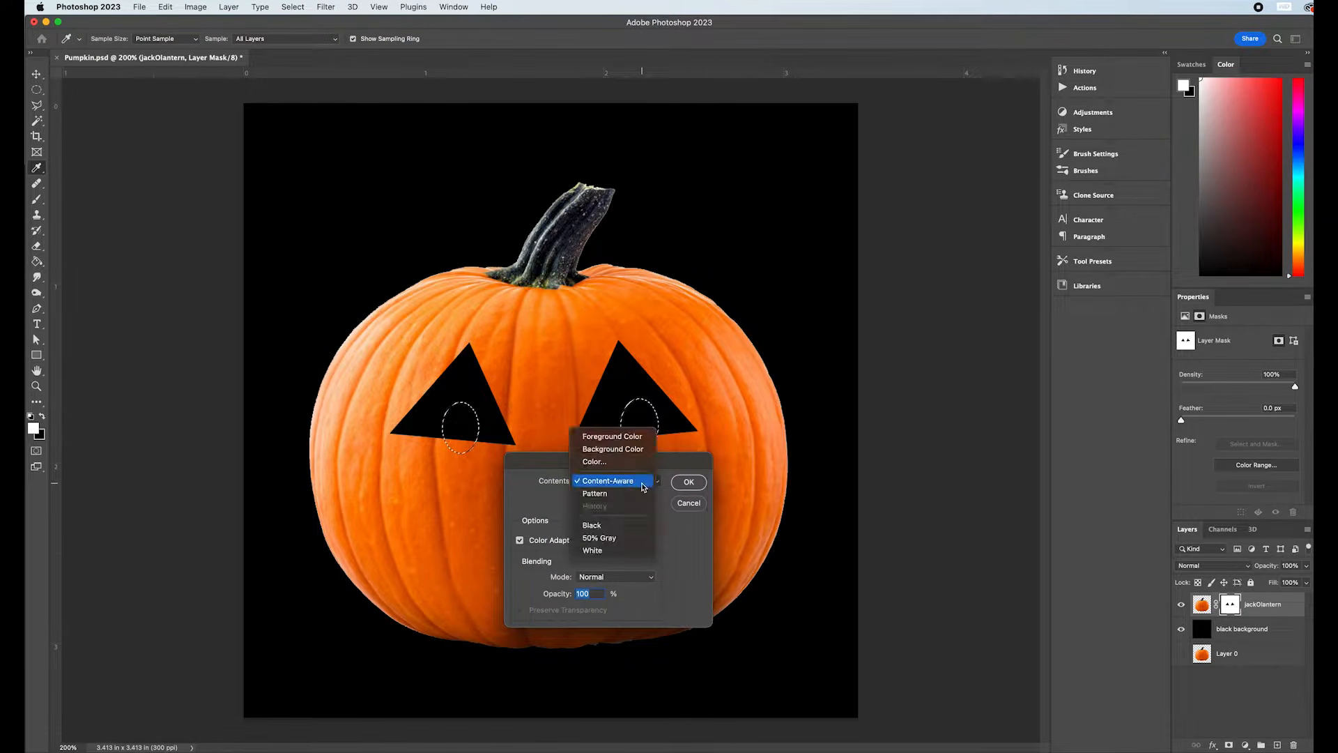
left_click(606, 550)
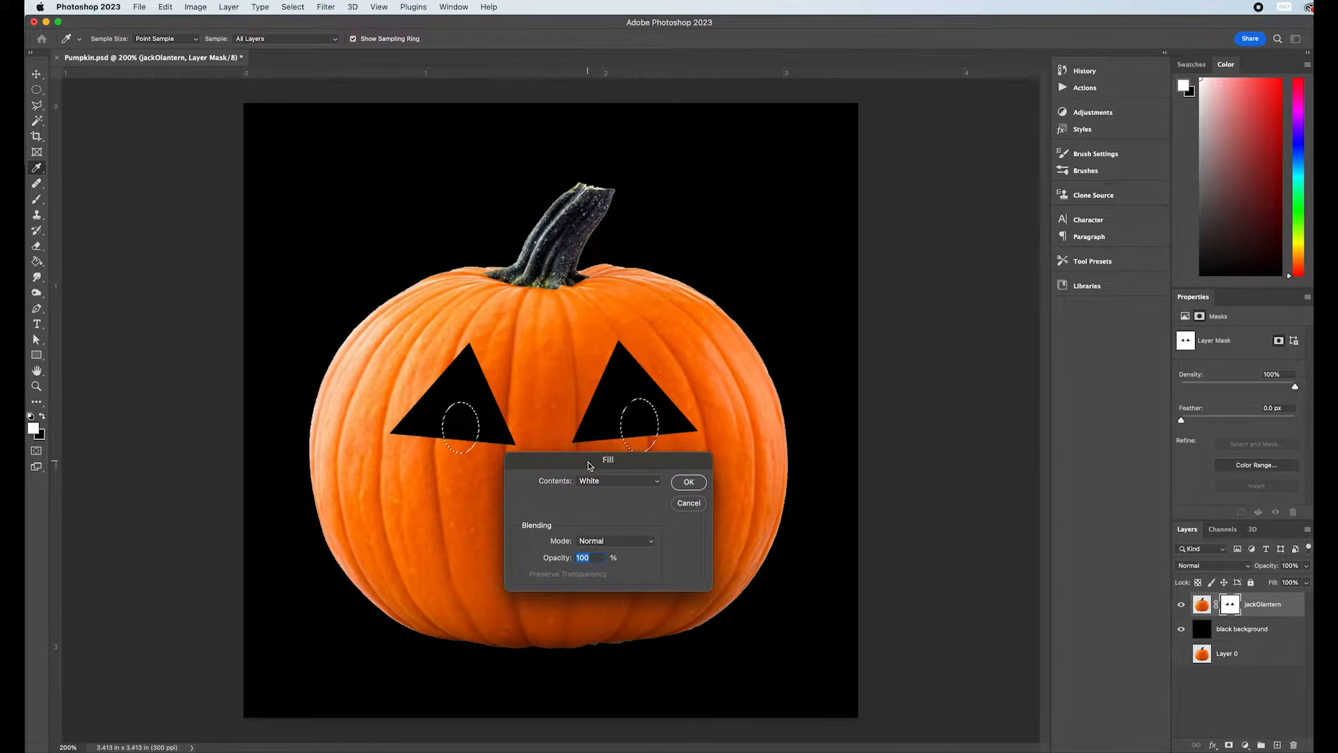
left_click(689, 481)
key("g")
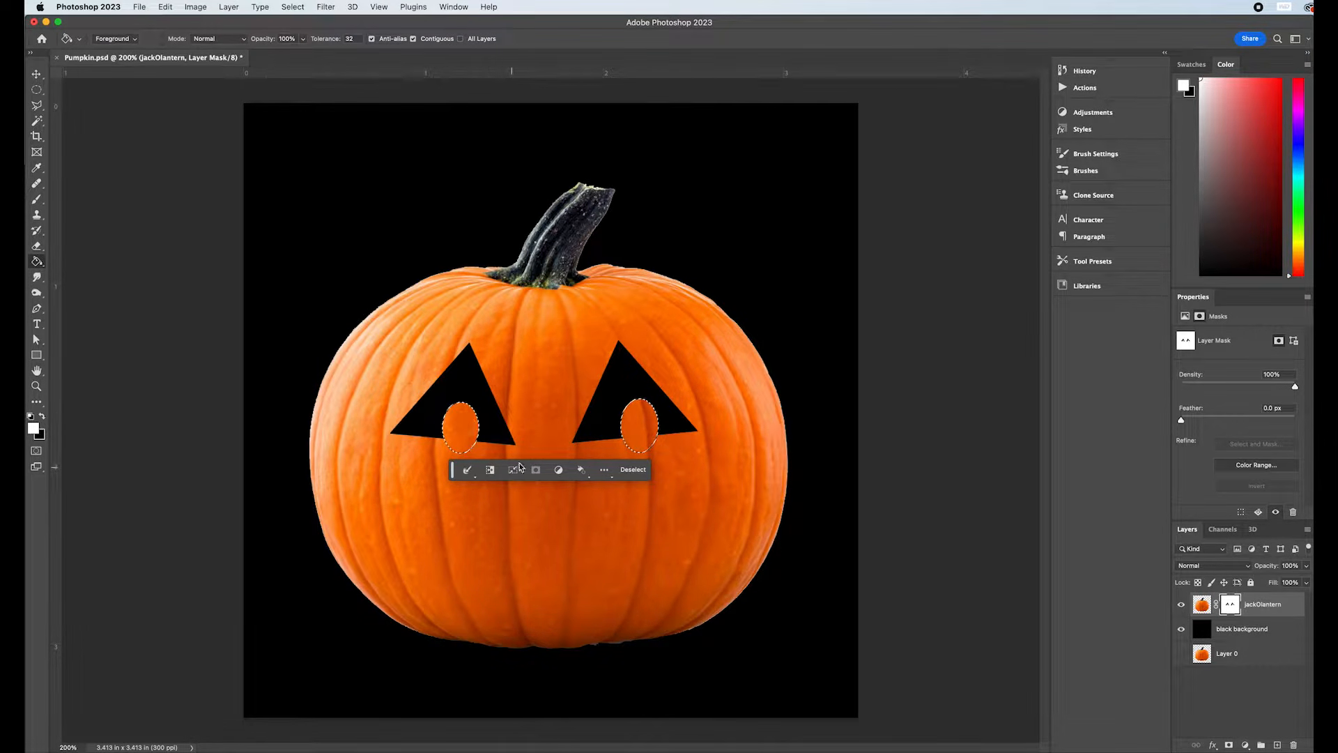
Cut a small round dot into each eye's restored ellipse on the layer mask using Elliptical Marquee selections, and deselect.
left_click(37, 89)
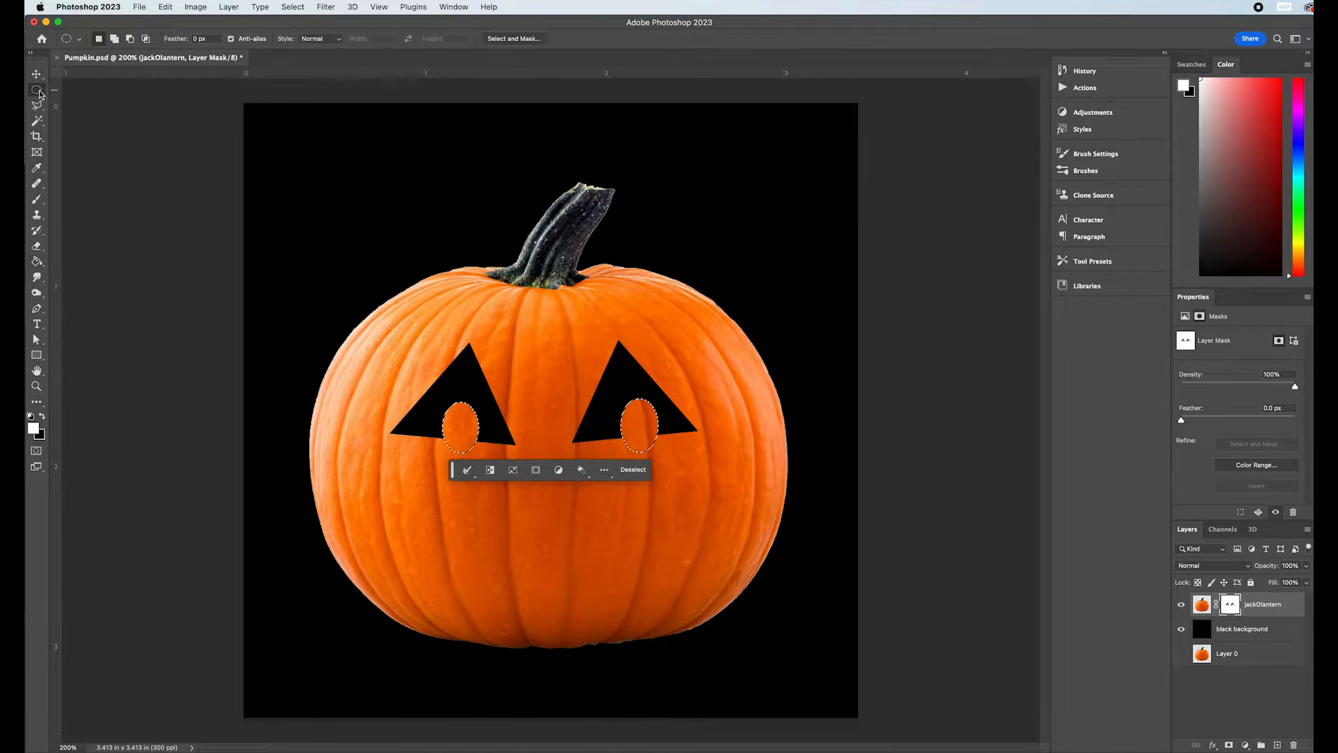
left_click(266, 140)
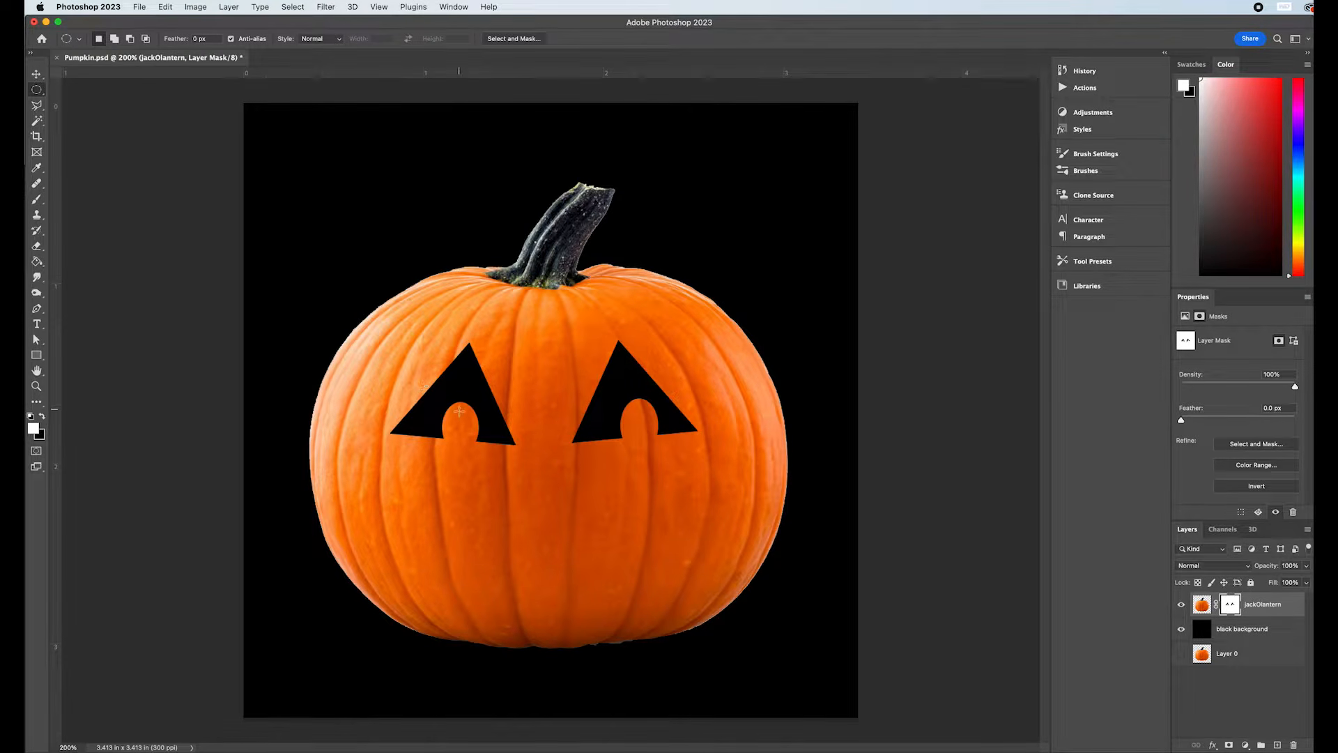
left_click_drag(461, 413, 471, 425)
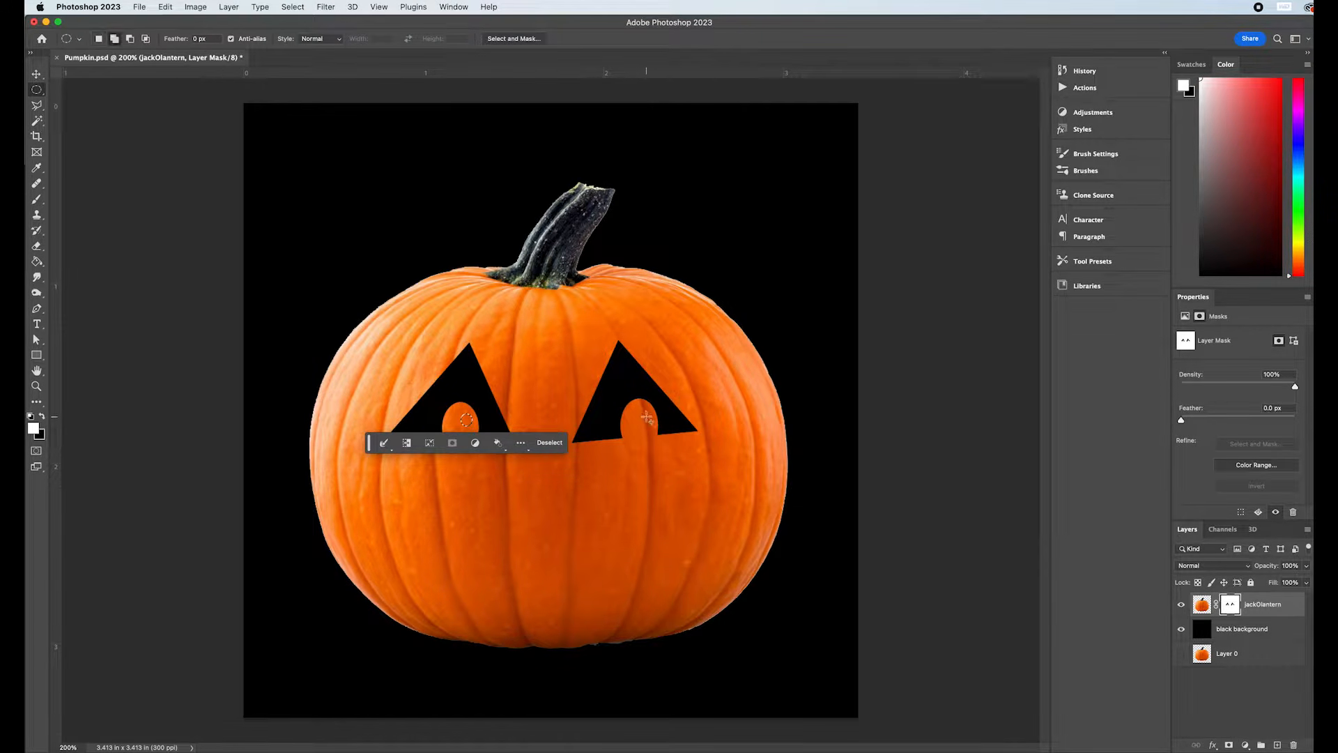
left_click_drag(641, 414, 652, 425)
key("BackSpace")
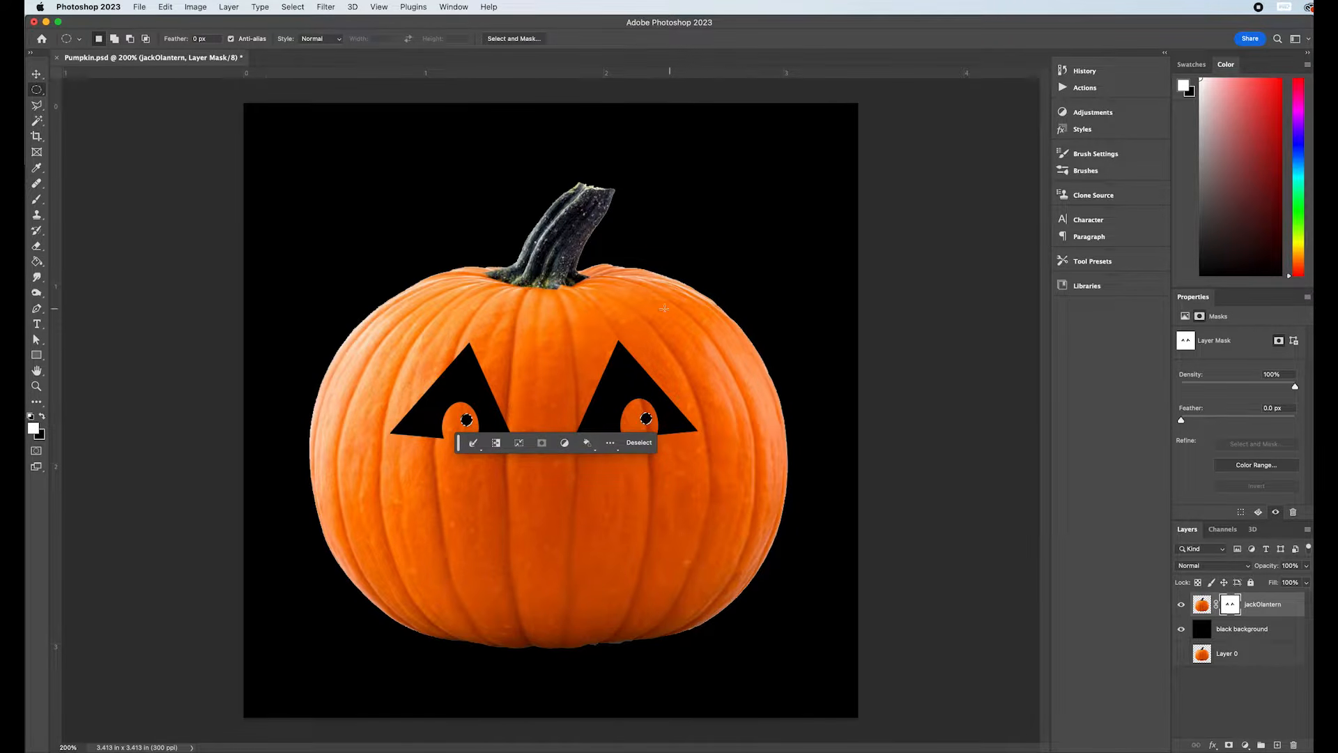
left_click(37, 75)
left_click(142, 109)
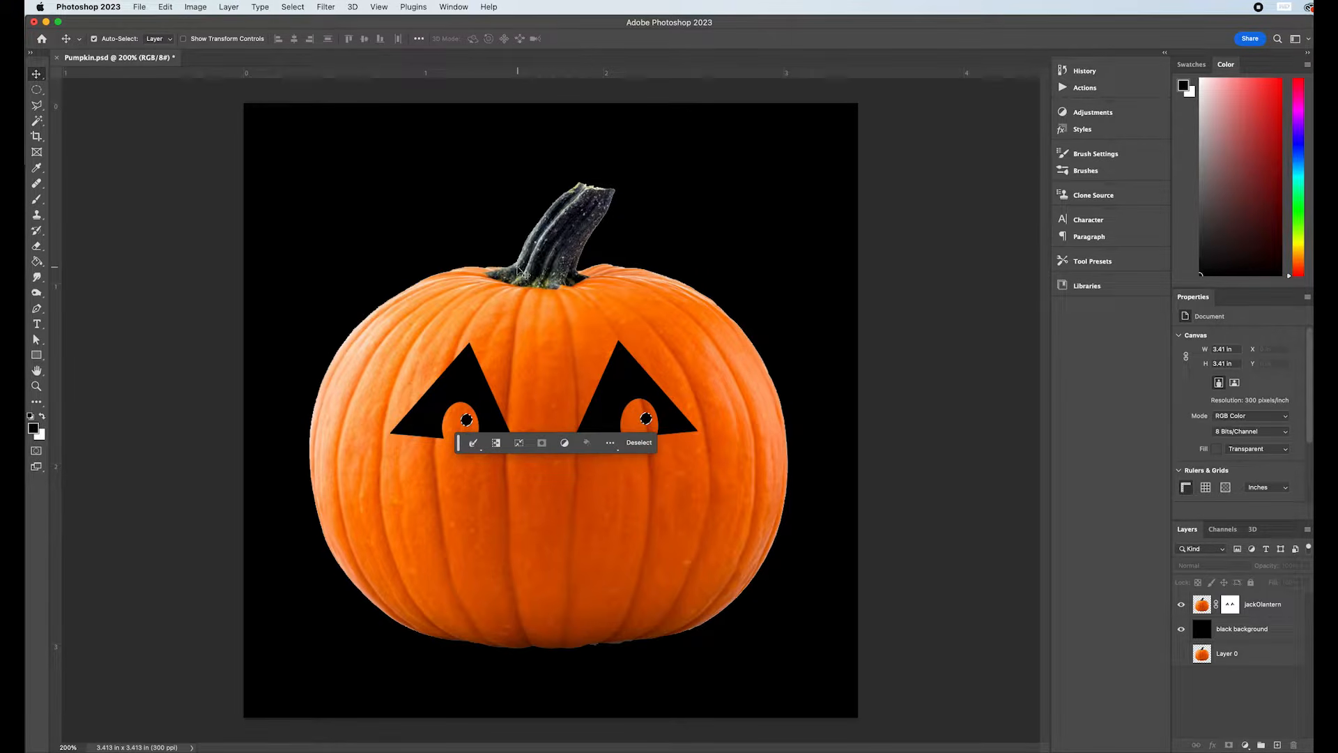
key("super+d")
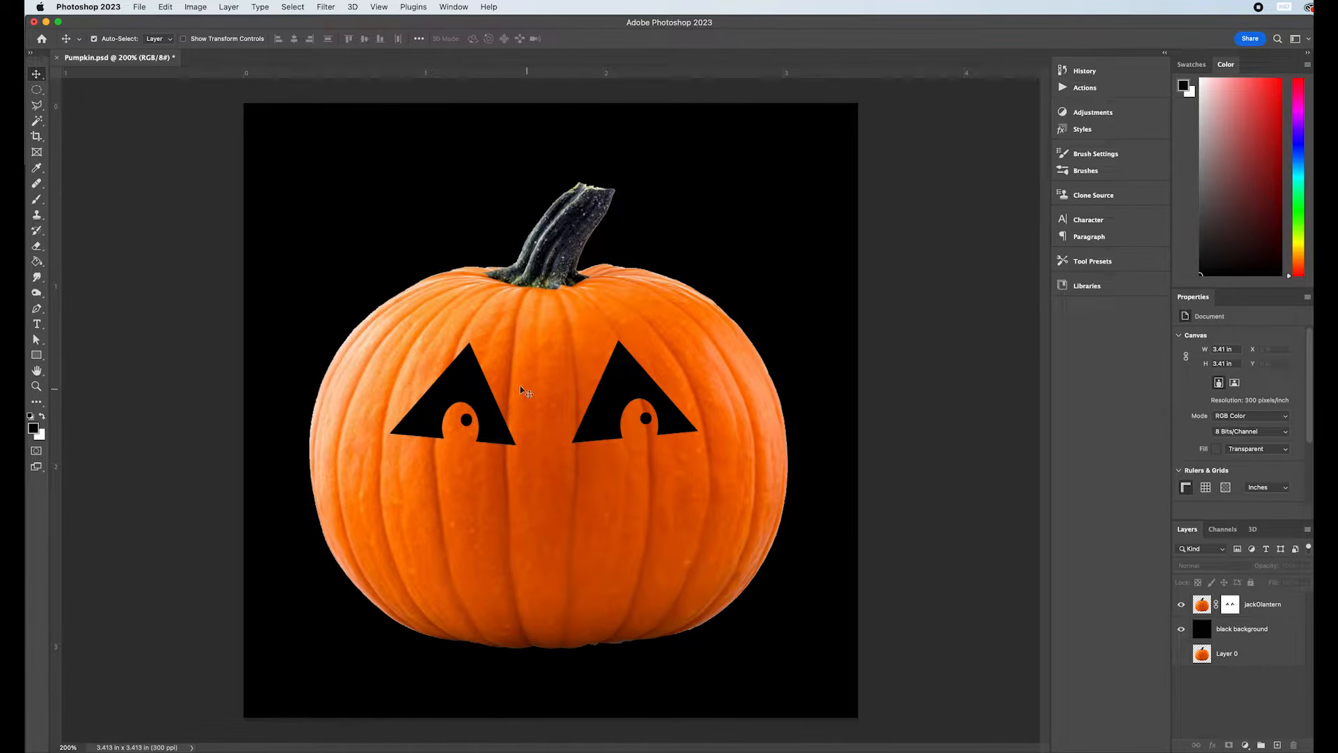
Cut a downward-pointing triangular nose into the jackOlantern layer mask, centred below the eyes, using a Polygonal Lasso selection.
left_click(37, 106)
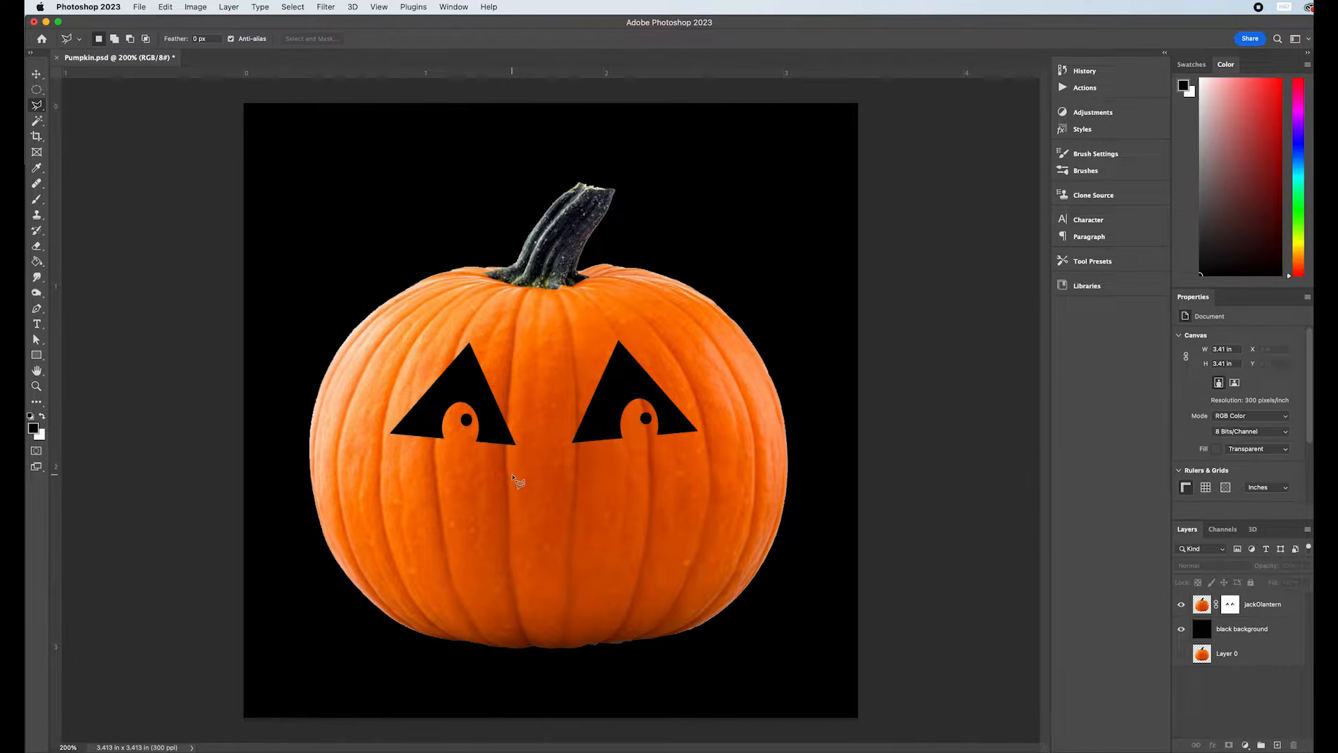
left_click(1237, 613)
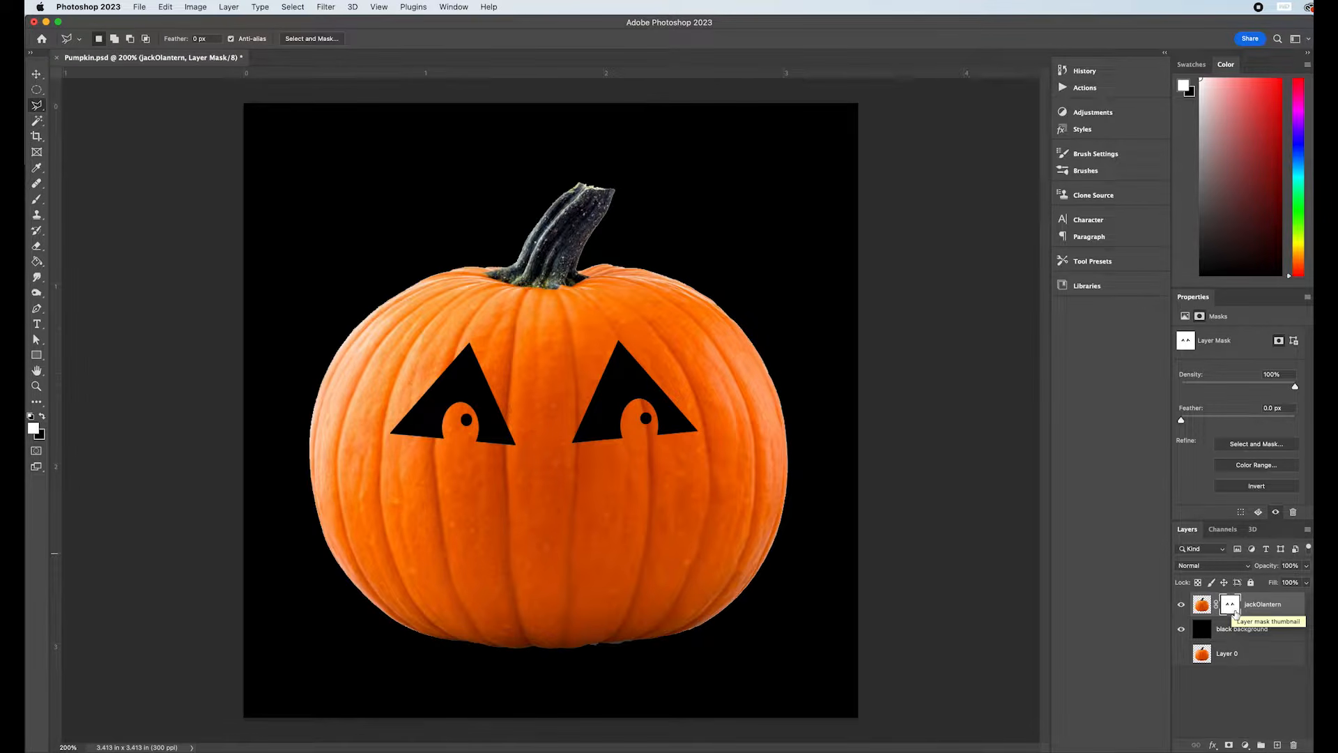
left_click(503, 468)
left_click(581, 469)
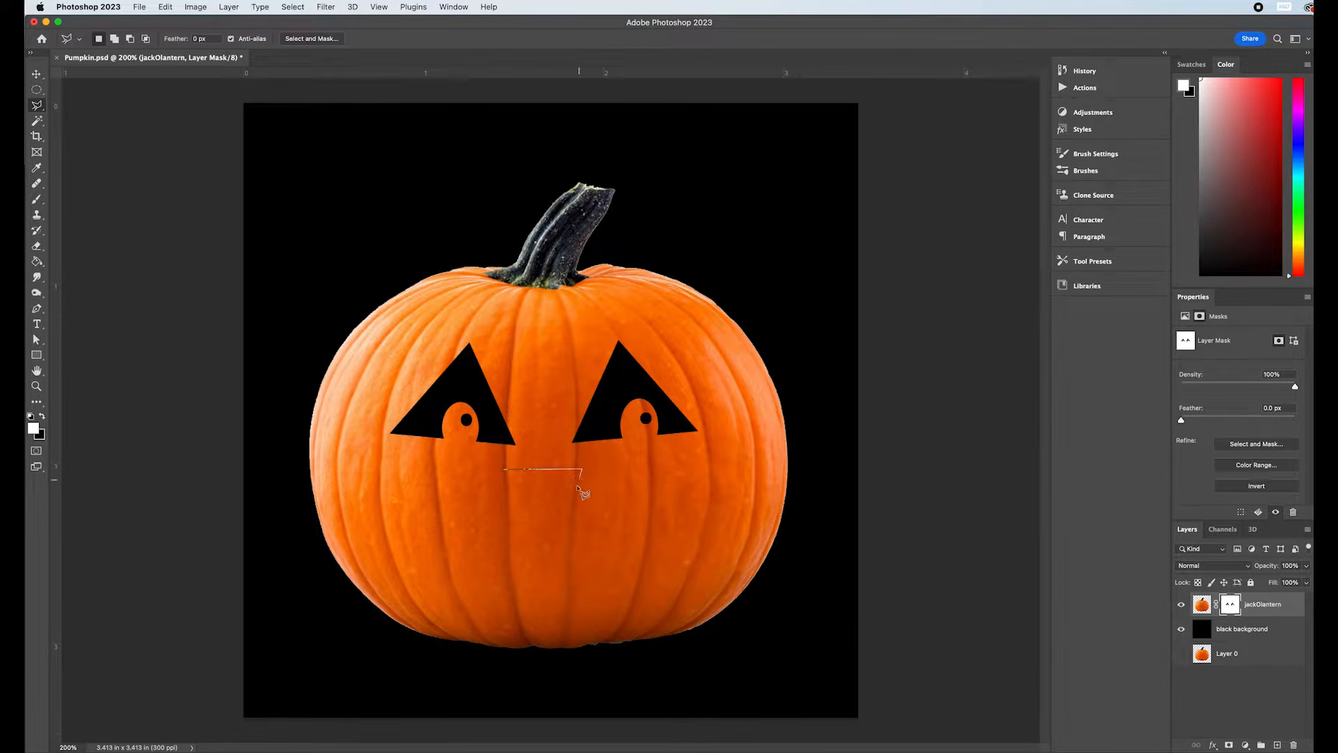
left_click(539, 522)
left_click(503, 470)
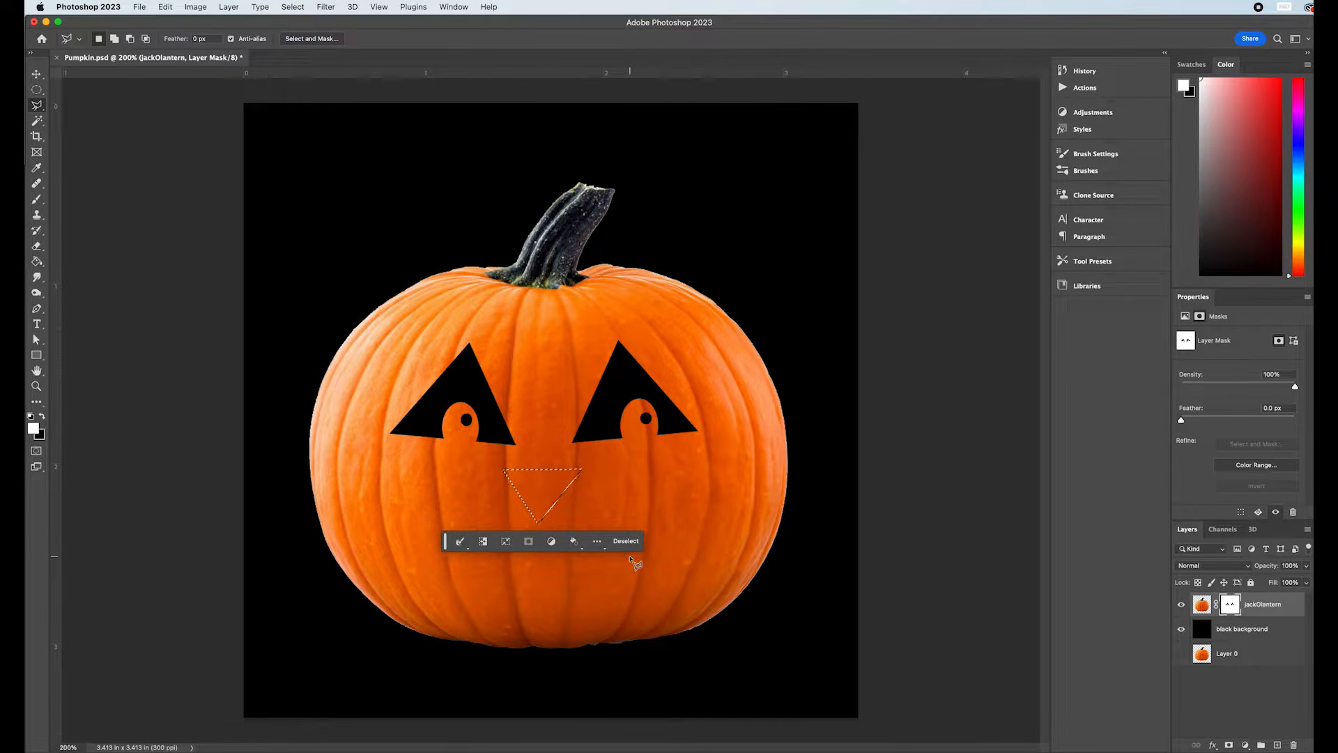
key("Delete")
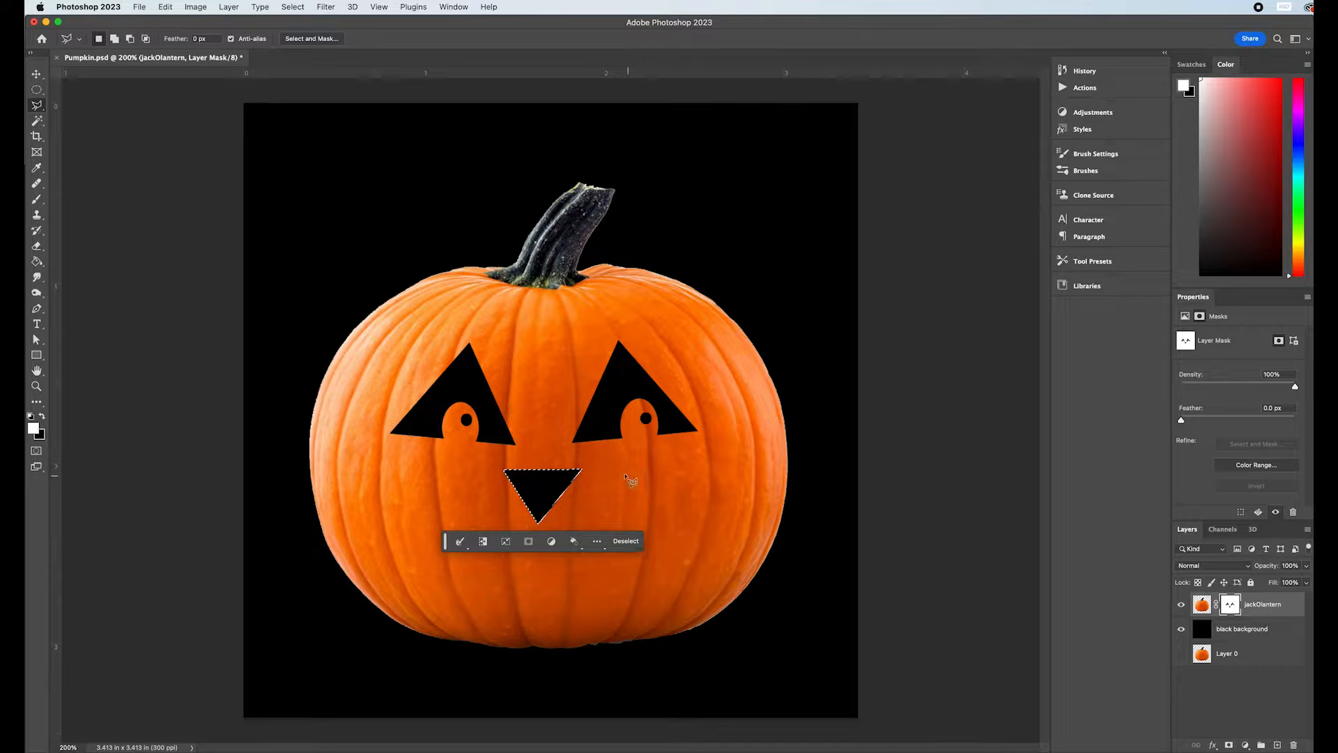
Outline a wide curved smile with square and pointed teeth using the Polygonal Lasso, cut it into the jackOlantern layer mask and deselect.
left_click(358, 487)
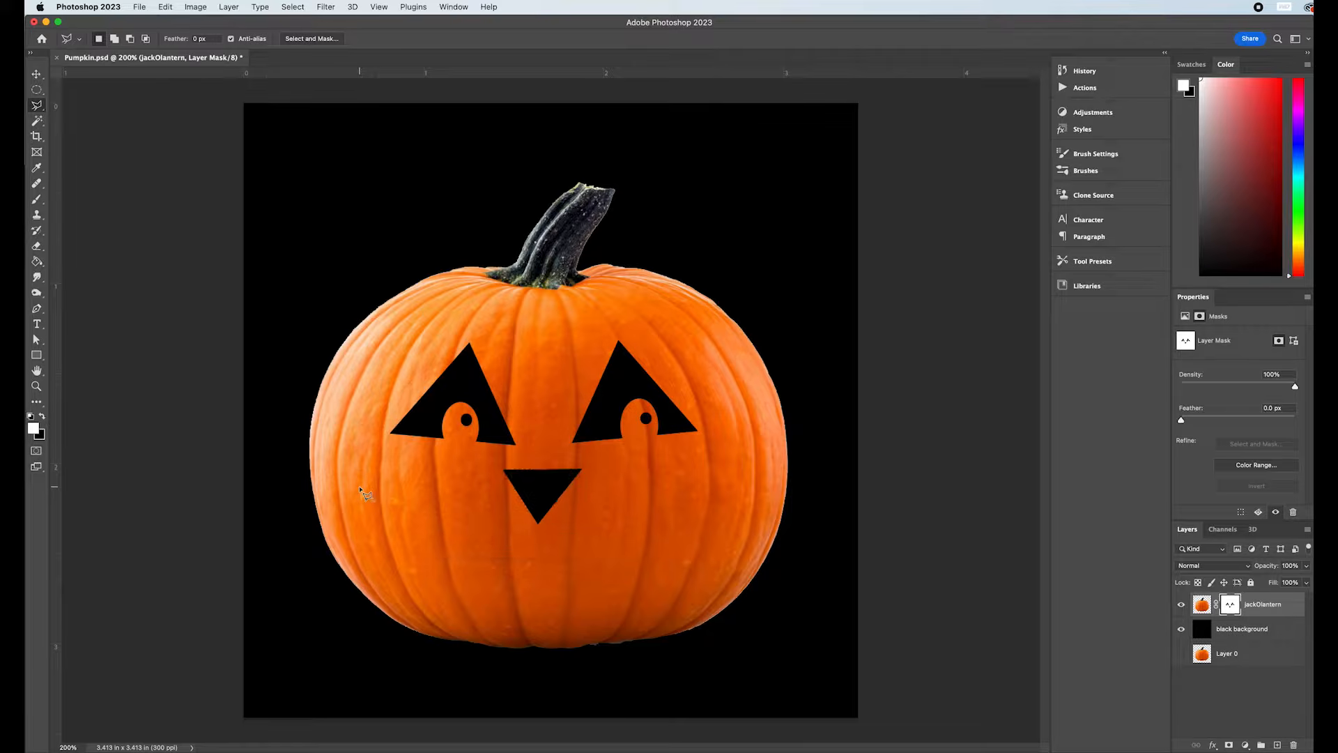
left_click(392, 520)
left_click(428, 538)
left_click(428, 570)
left_click(461, 574)
left_click(462, 544)
left_click(597, 548)
left_click(596, 579)
left_click(630, 579)
left_click(630, 545)
left_click(636, 544)
left_click(637, 578)
left_click(673, 573)
left_click(673, 538)
left_click(715, 523)
left_click(729, 509)
left_click(743, 493)
left_click(709, 563)
left_click(671, 583)
left_click(579, 599)
left_click(579, 576)
left_click(546, 572)
left_click(544, 598)
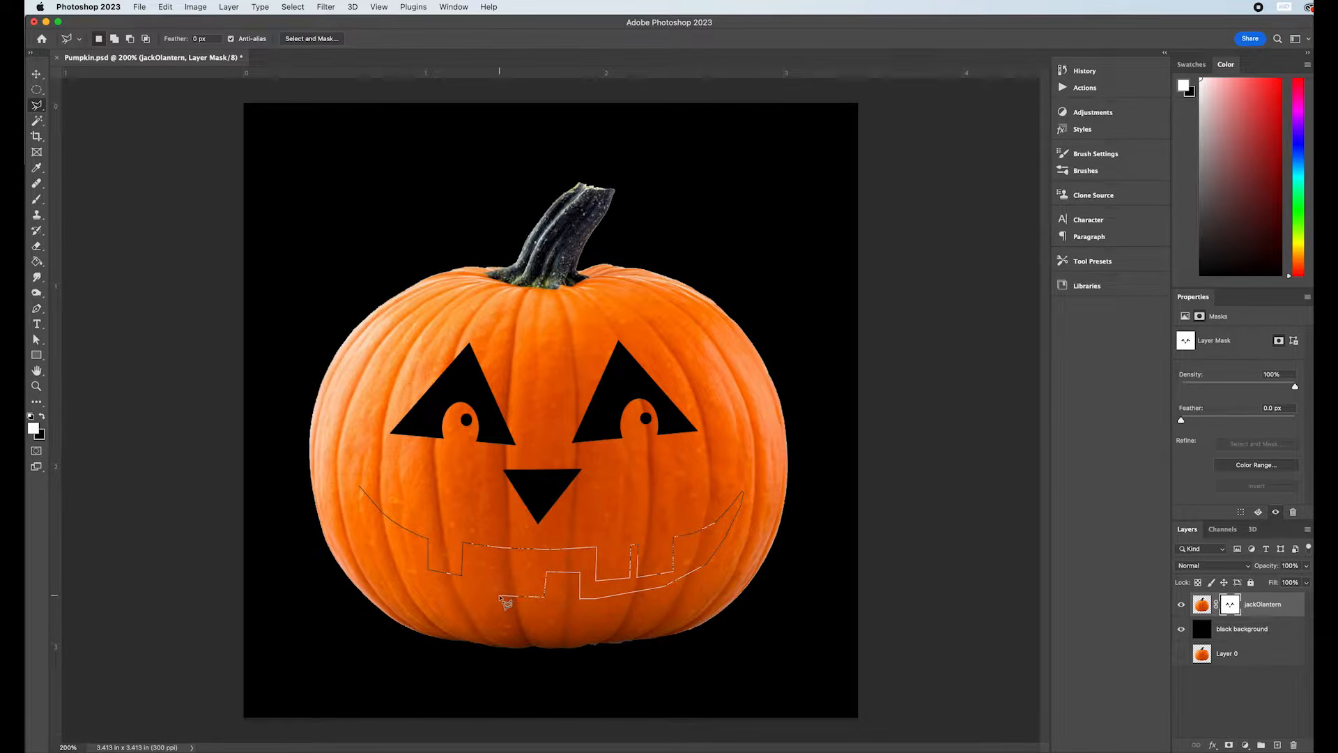
left_click(487, 595)
left_click(476, 565)
left_click(462, 587)
left_click(343, 500)
left_click(347, 487)
left_click(358, 475)
left_click(360, 486)
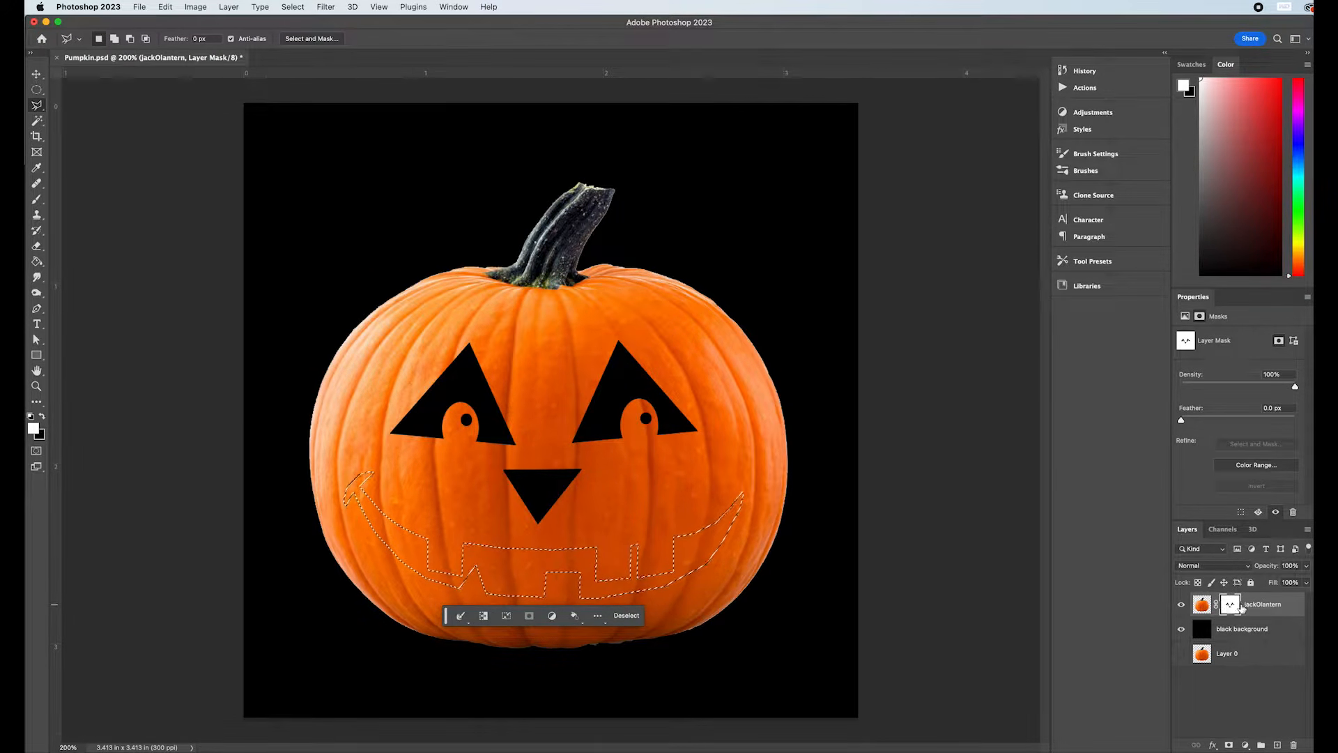
key("Delete")
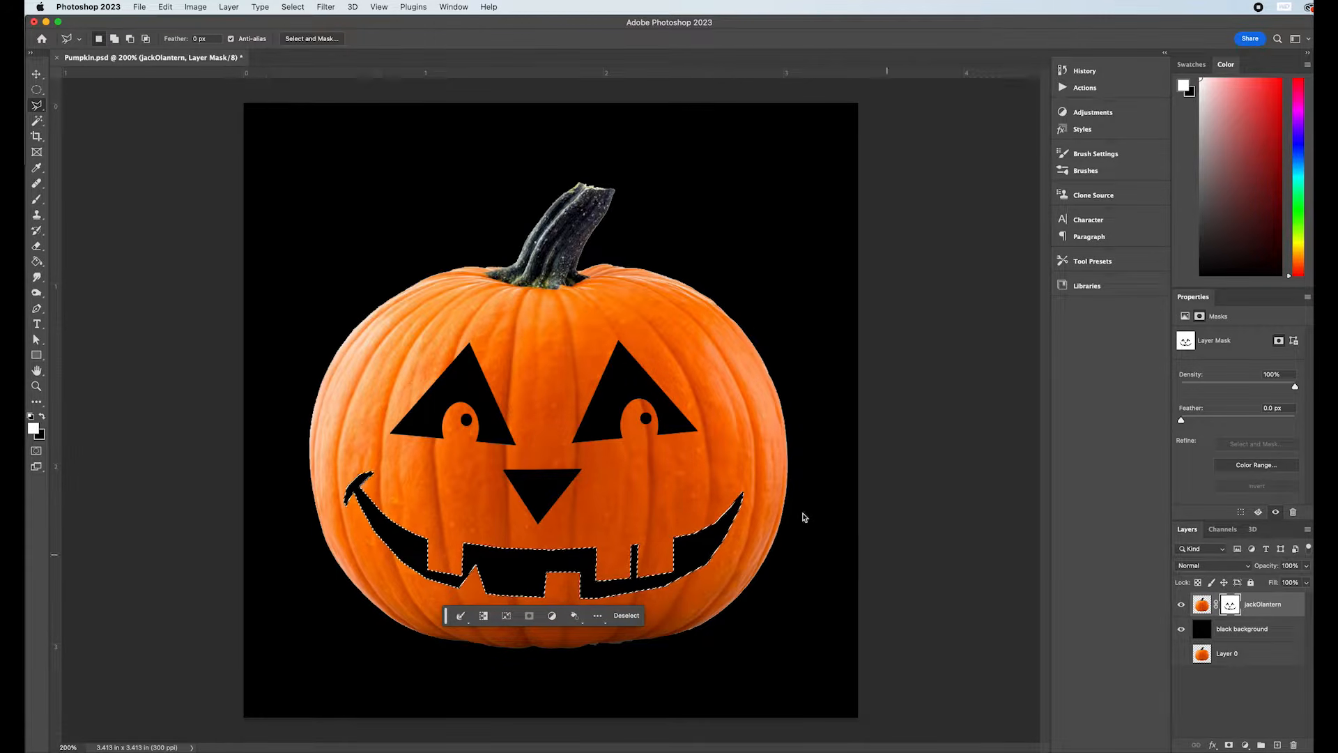
left_click(37, 90)
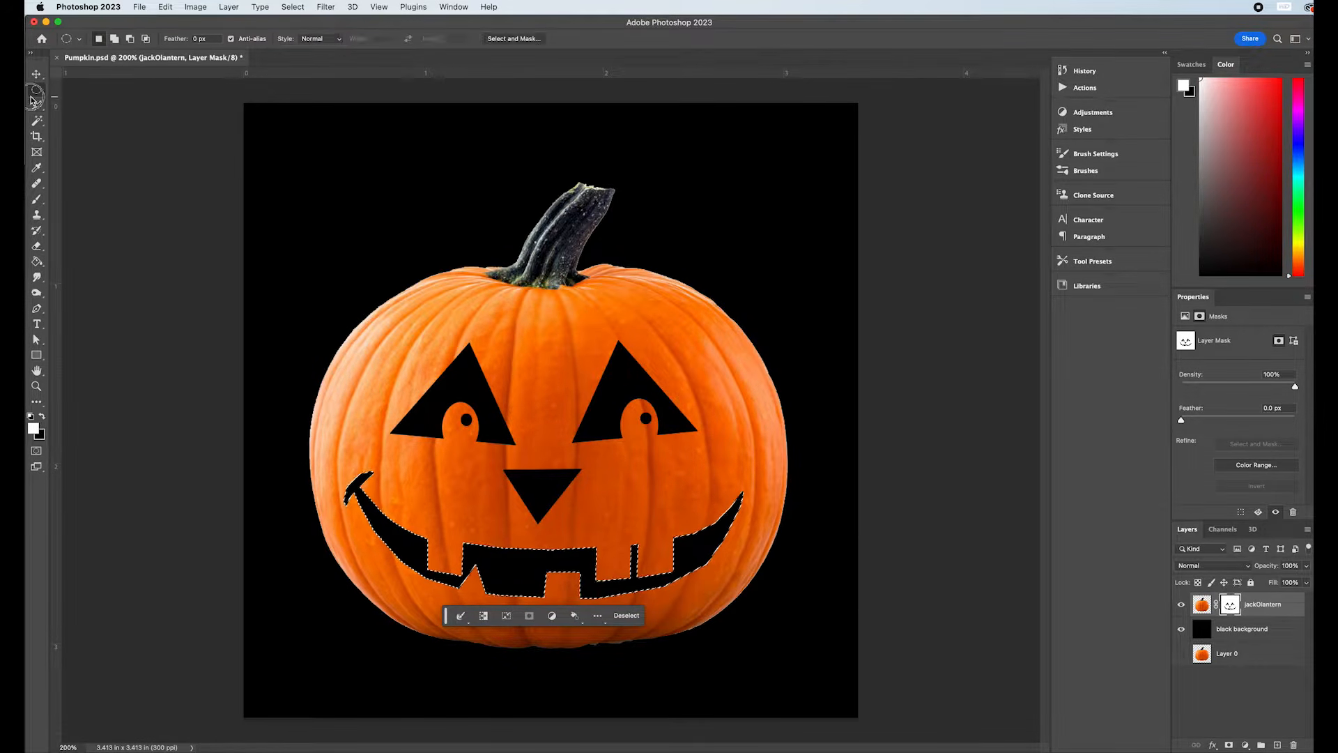
key("super+d")
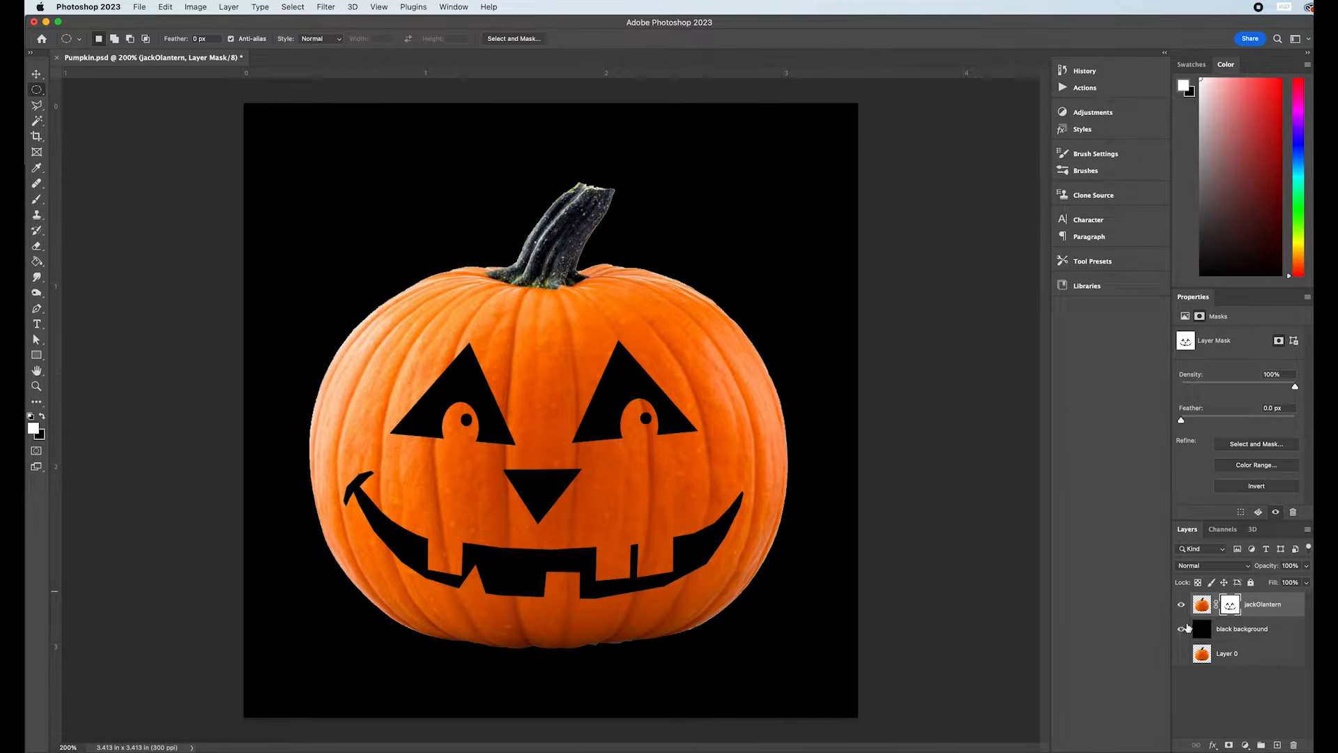
Hide and show the black background layer to check the transparent cut-outs in the pumpkin.
left_click(1181, 629)
left_click(1182, 631)
left_click(1181, 630)
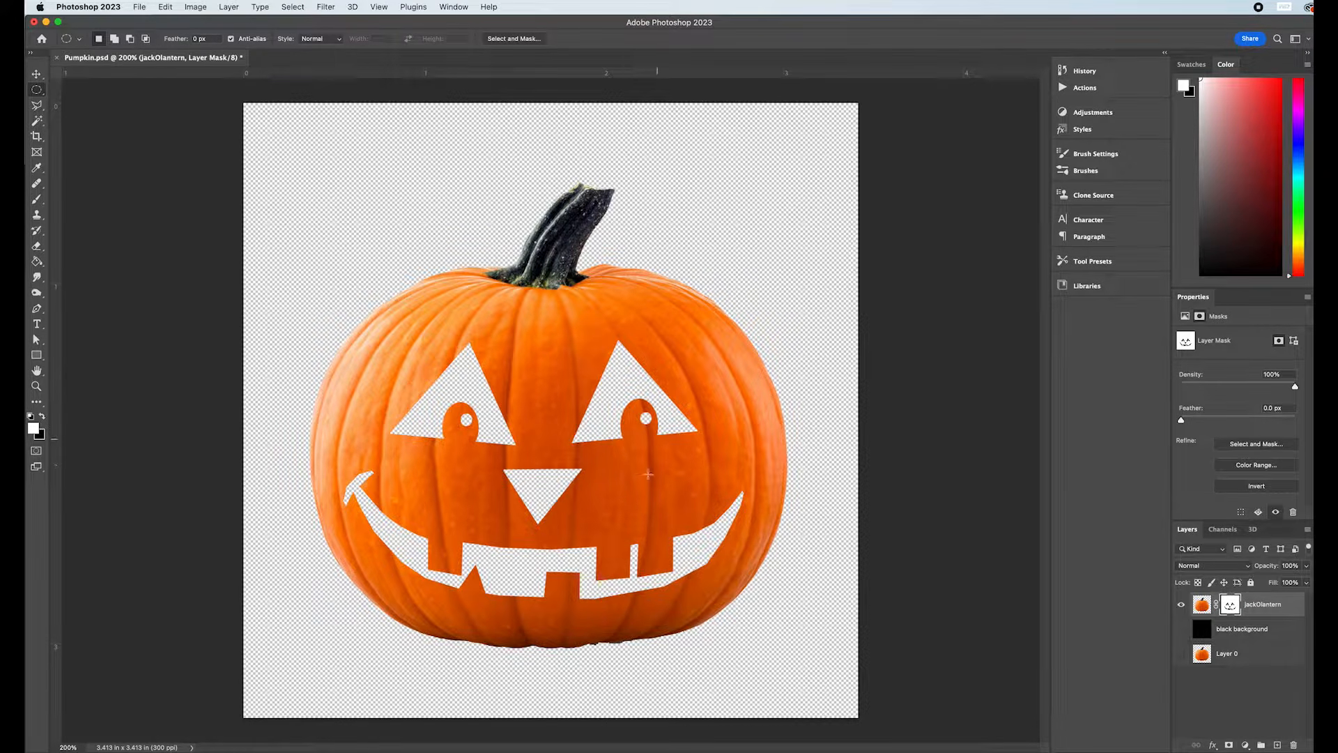
left_click(1181, 631)
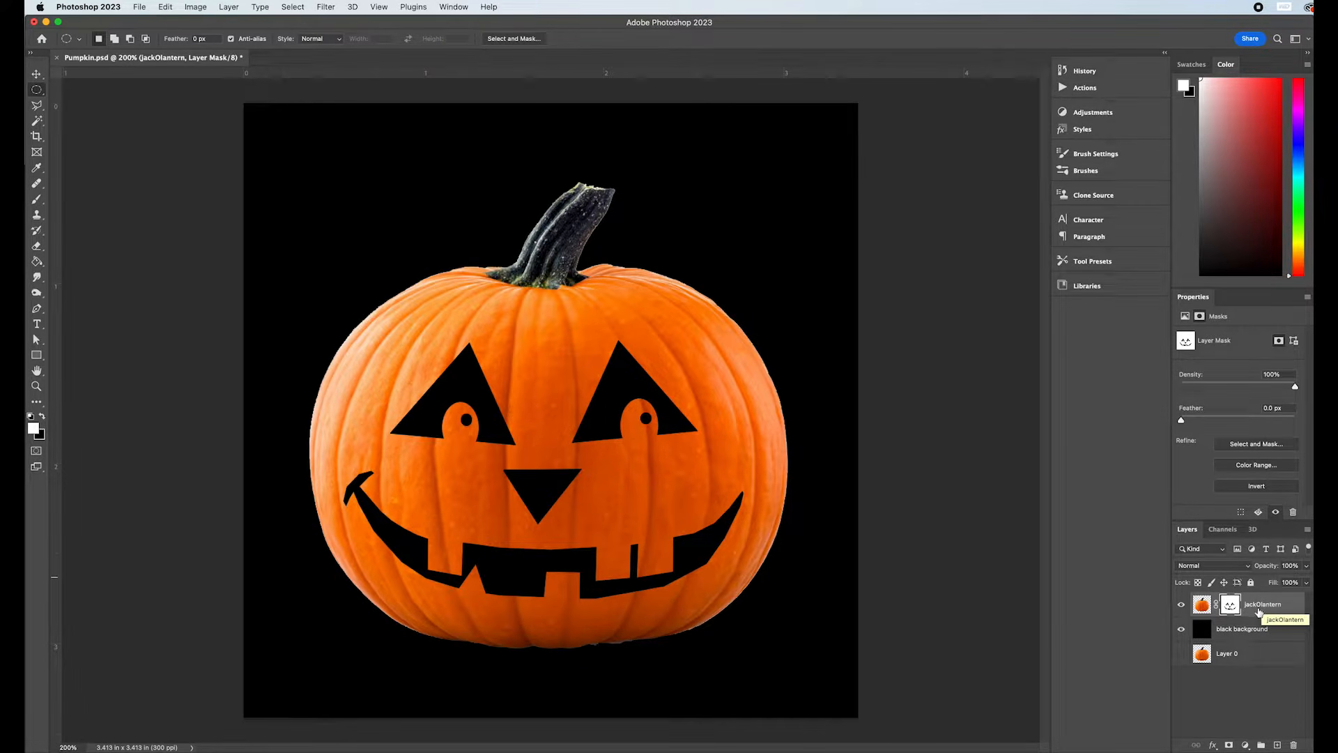
Add a new layer above jackOlantern and name it glow.
left_click(1277, 744)
double_click(1227, 604)
type("d")
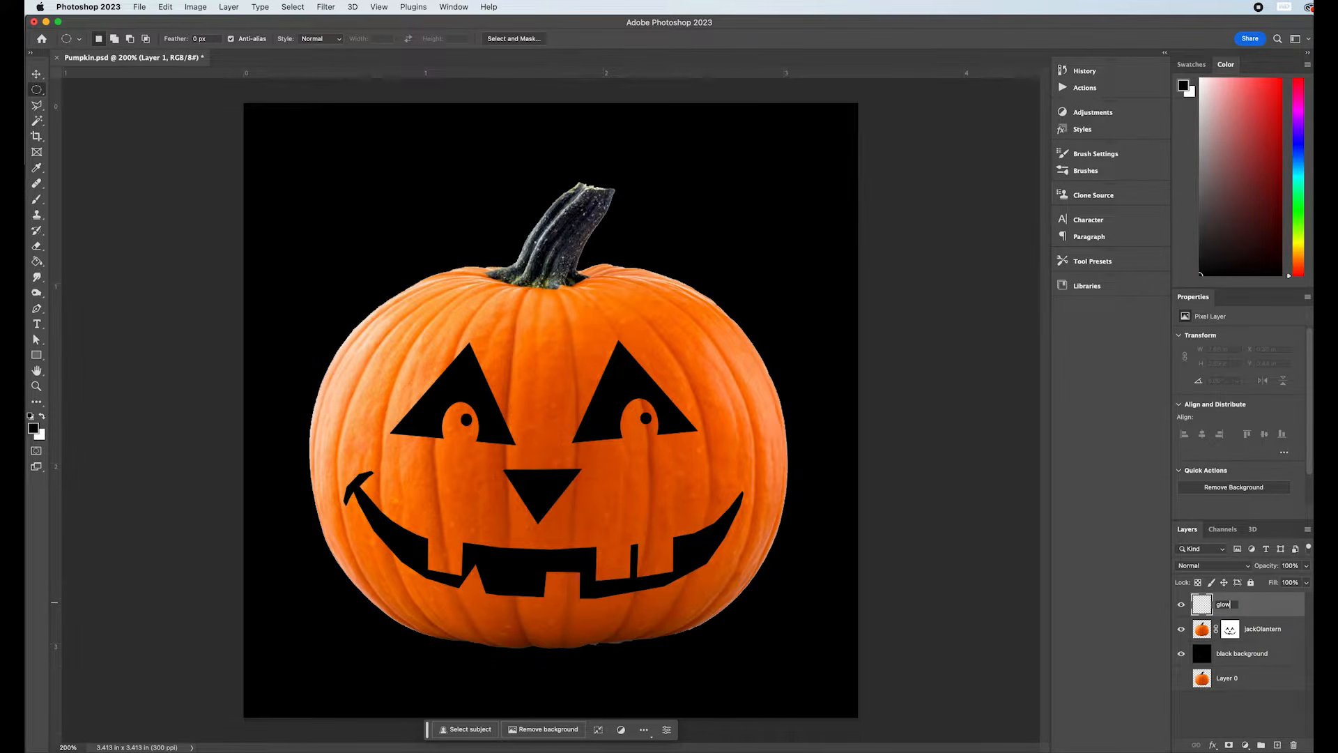
key("Return")
Draw a Polygonal Lasso selection inside the pumpkin's outline that encloses the eyes, nose and mouth.
left_click(38, 106)
left_click(446, 323)
left_click(674, 322)
left_click(736, 363)
left_click(753, 515)
left_click(708, 583)
left_click(618, 620)
left_click(453, 608)
left_click(387, 597)
left_click(325, 486)
left_click(349, 416)
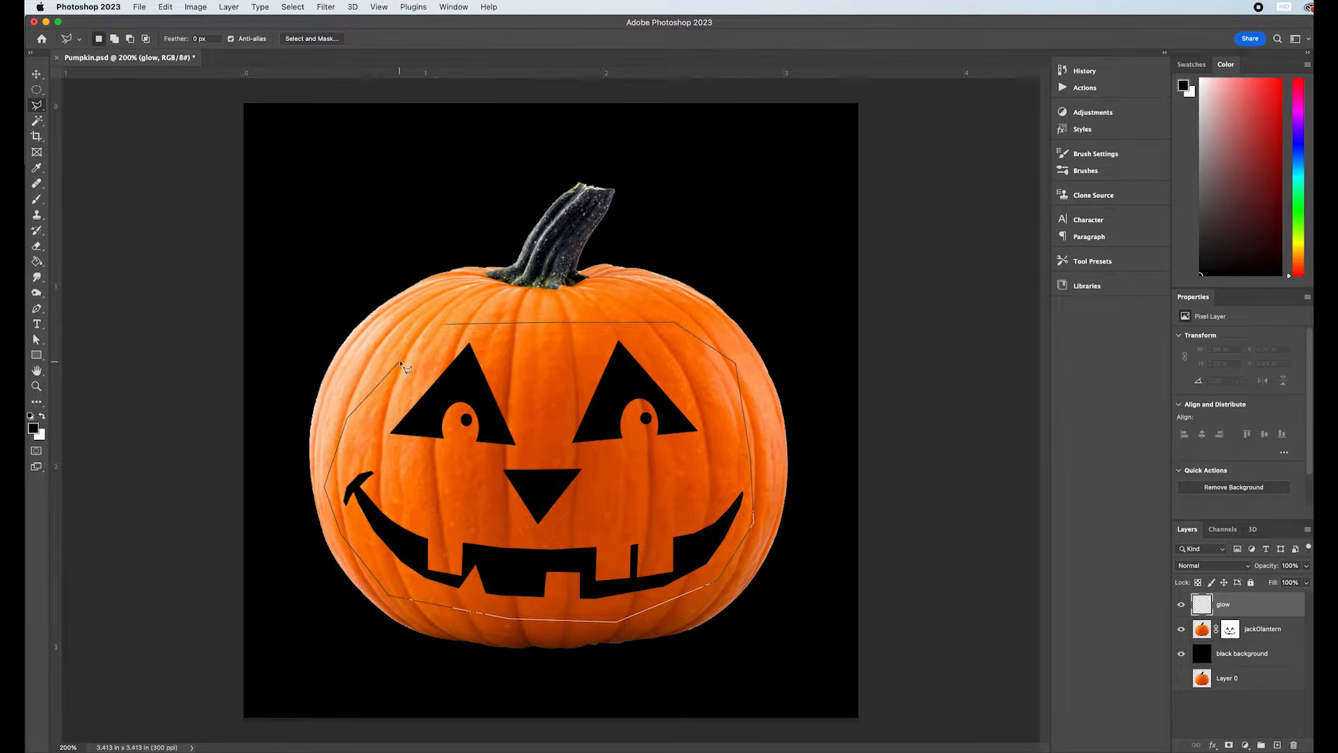
left_click(446, 326)
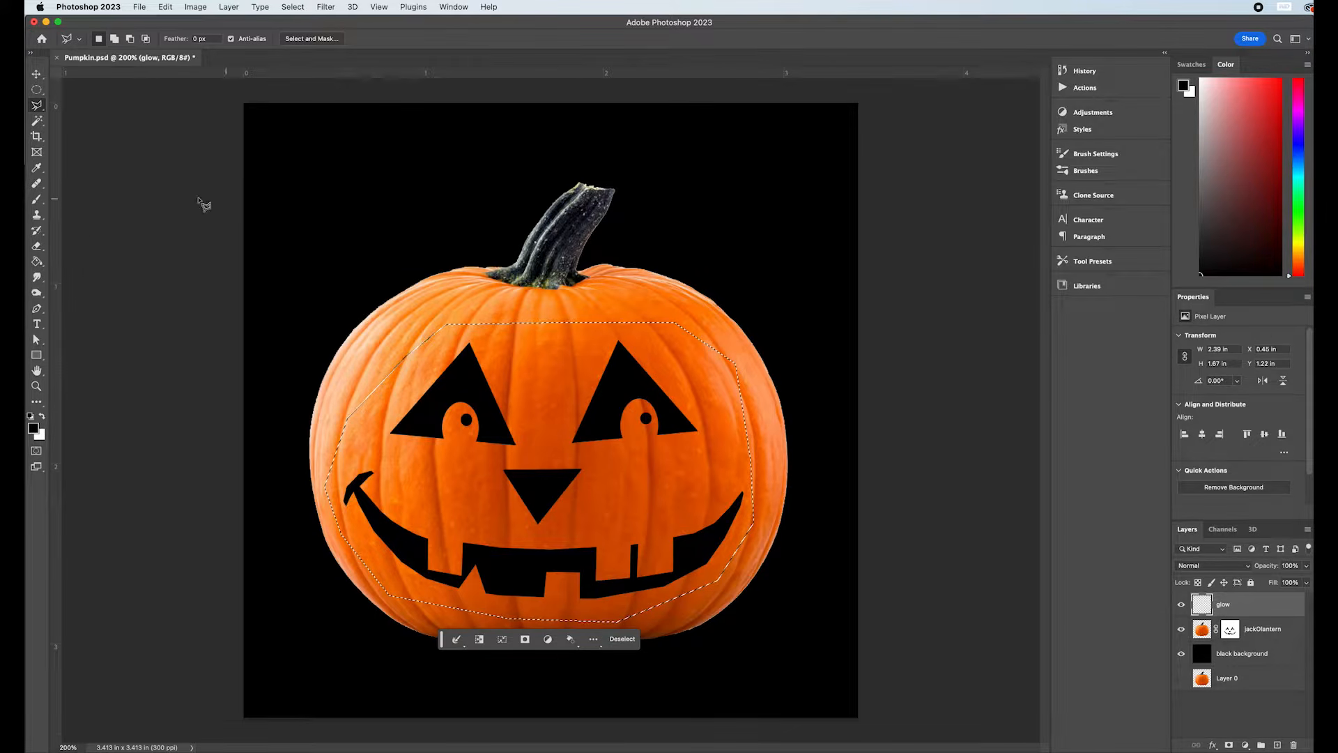
Fill the glow layer's selection with a radial red-to-yellow gradient from the nose outward, and switch off Reverse so yellow is at the centre.
left_click(41, 263)
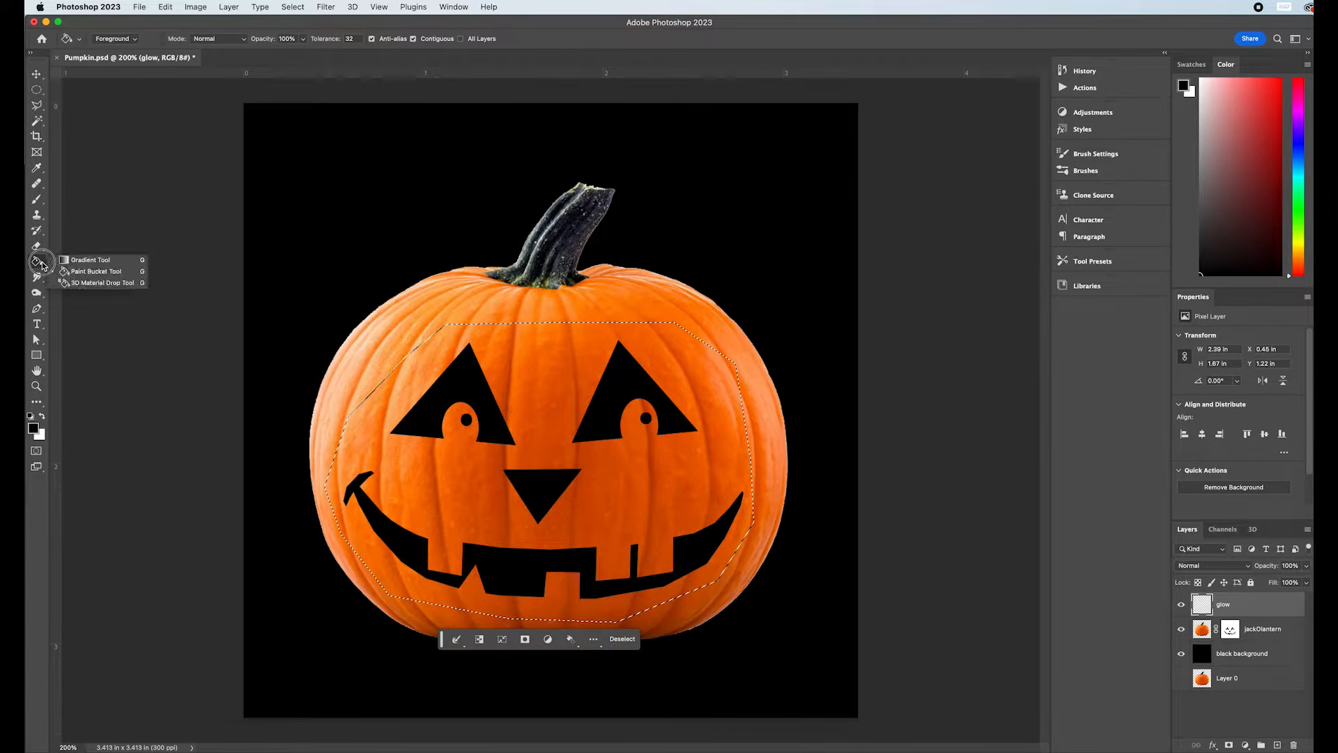
left_click(101, 260)
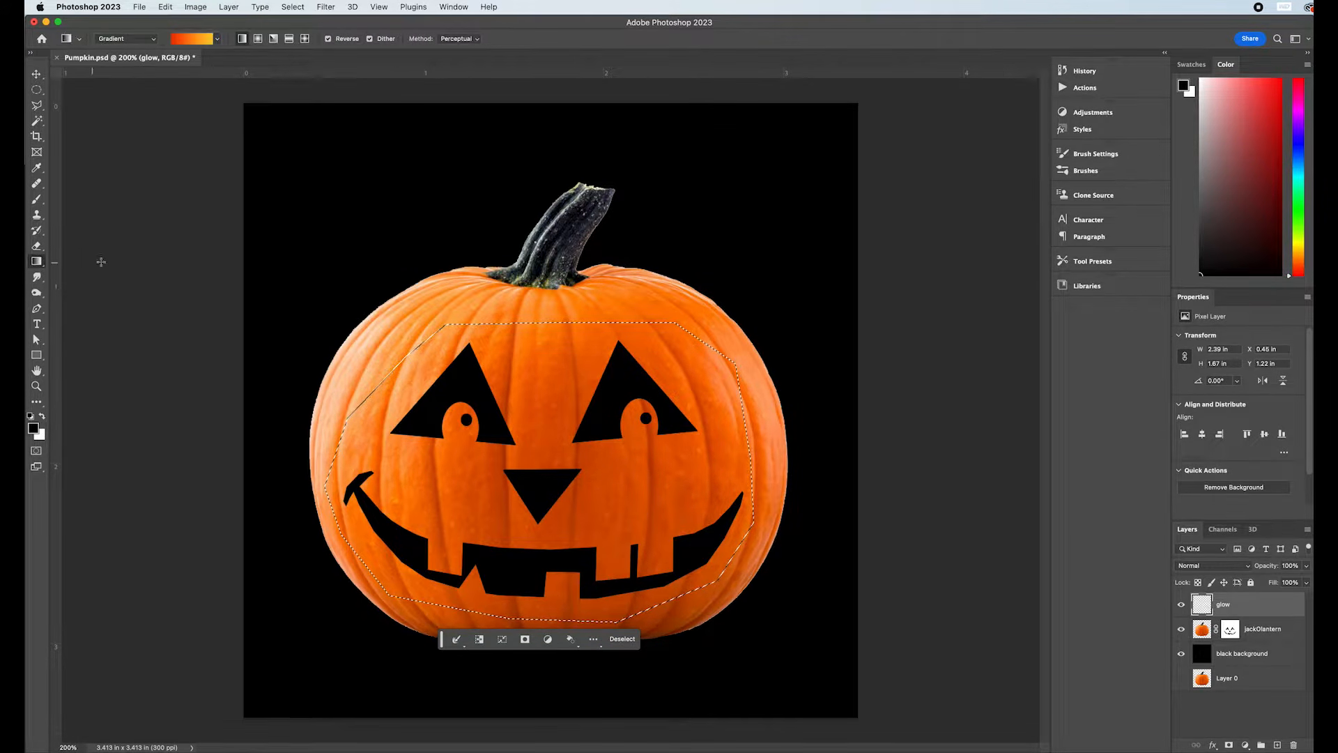
left_click(216, 39)
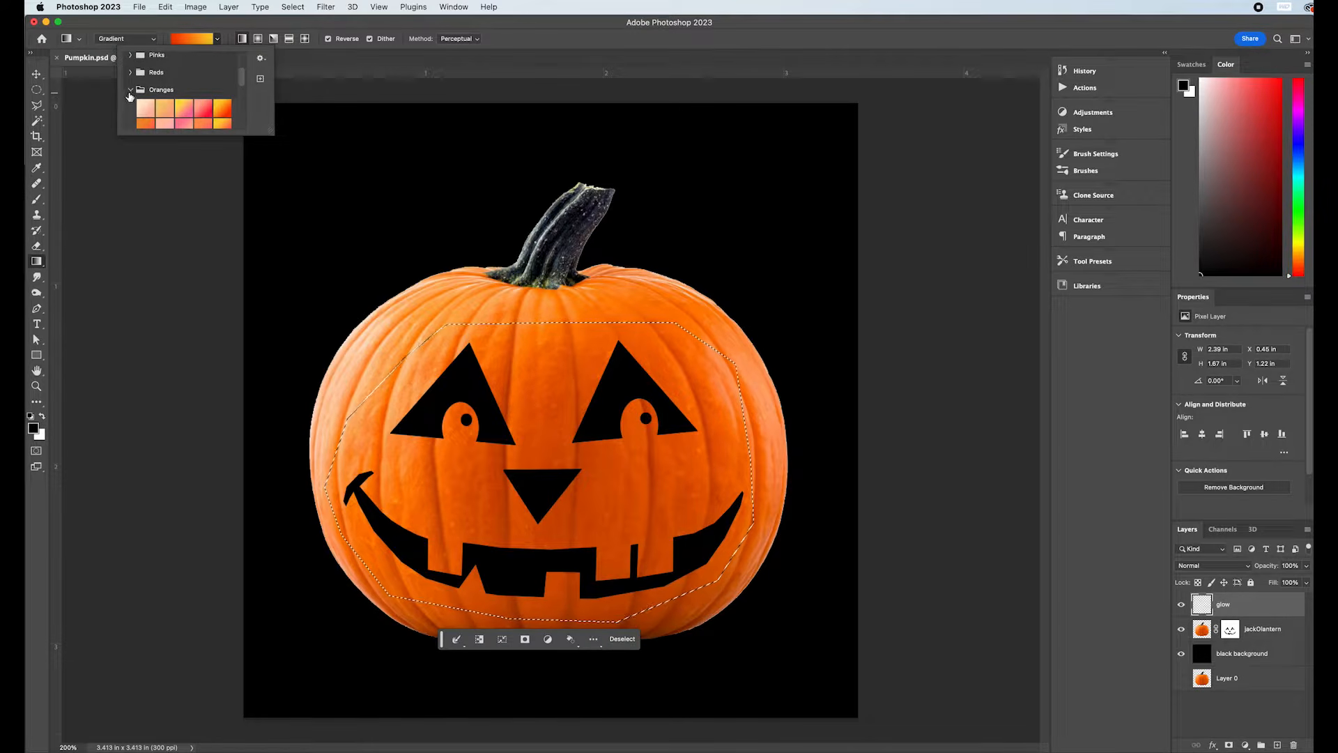
scroll(130, 98, "down", 4)
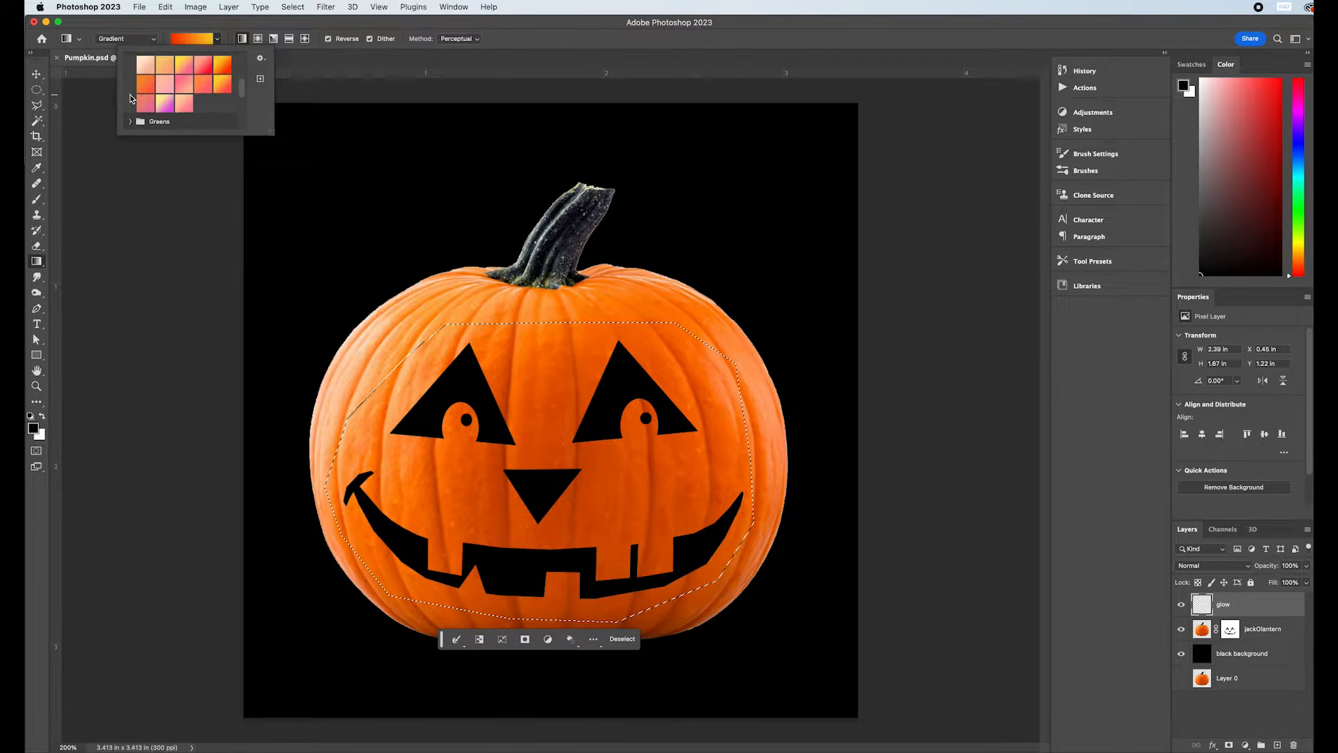
scroll(132, 80, "up", 2)
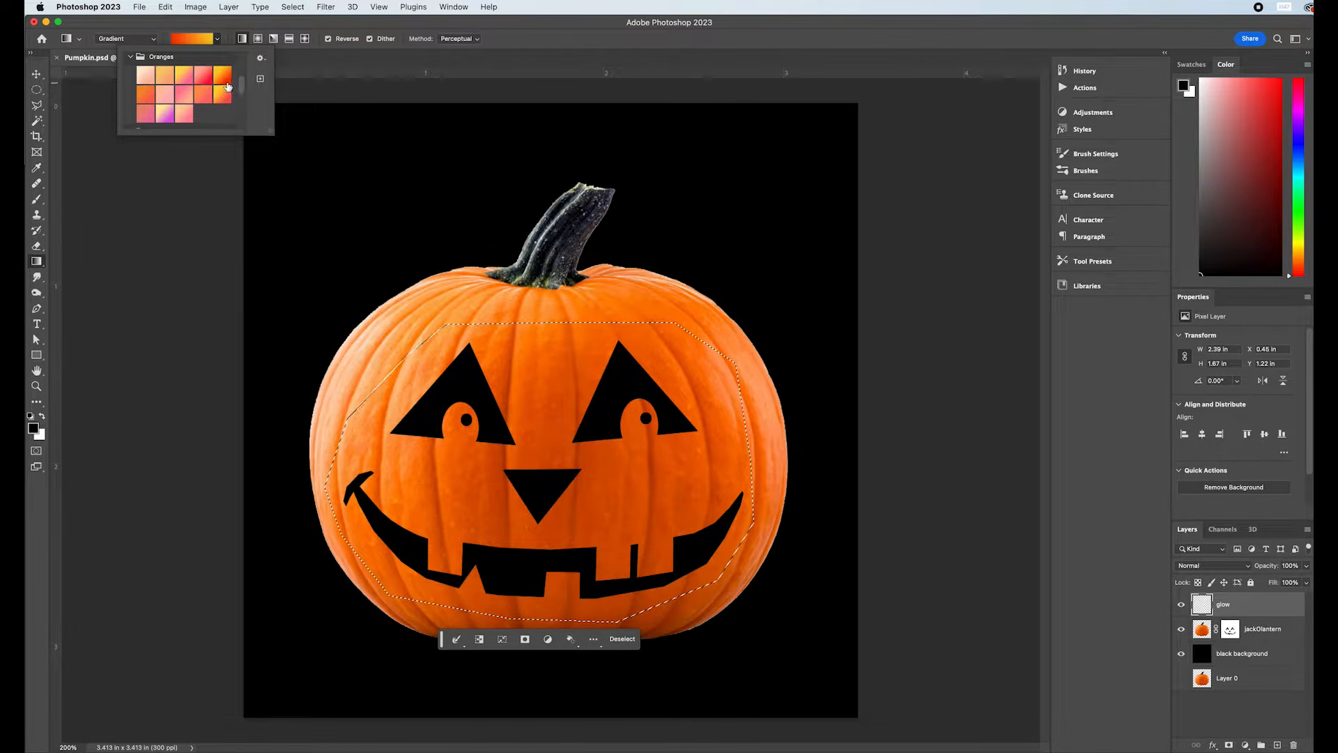
left_click(259, 40)
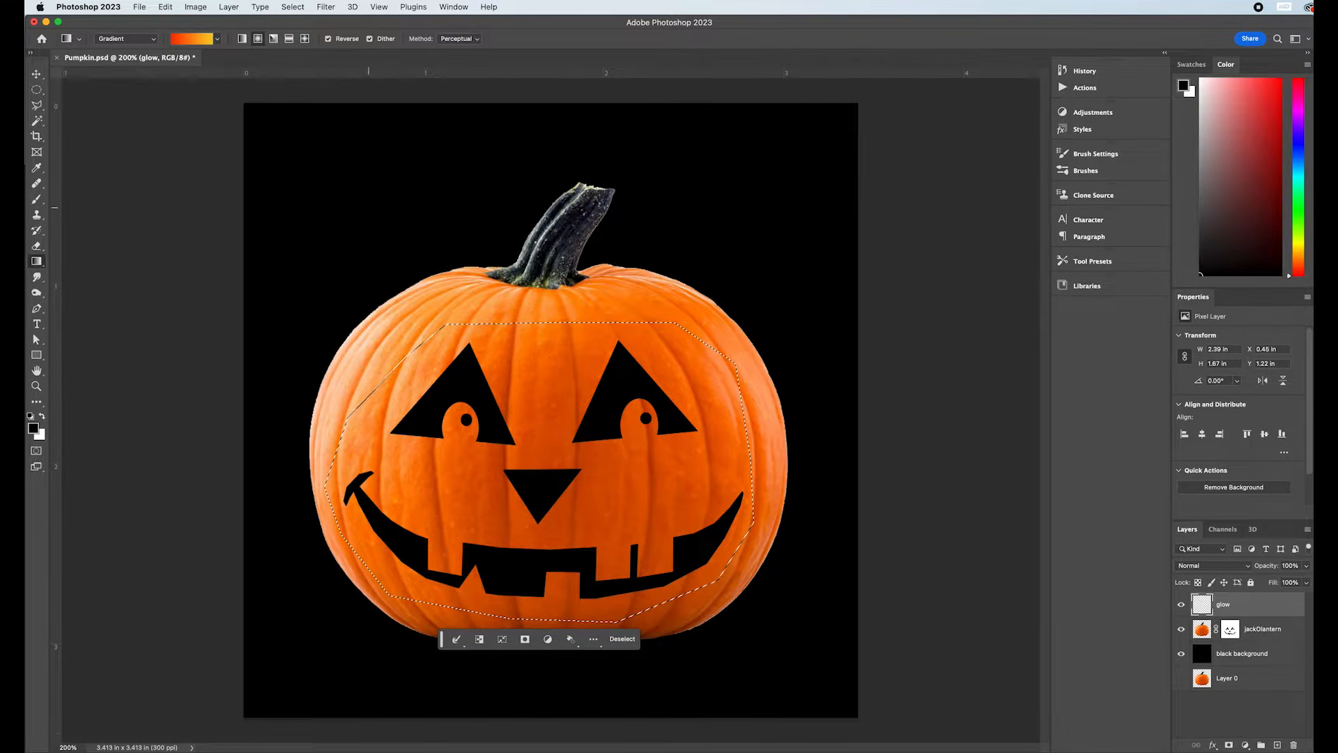
left_click_drag(538, 467, 722, 647)
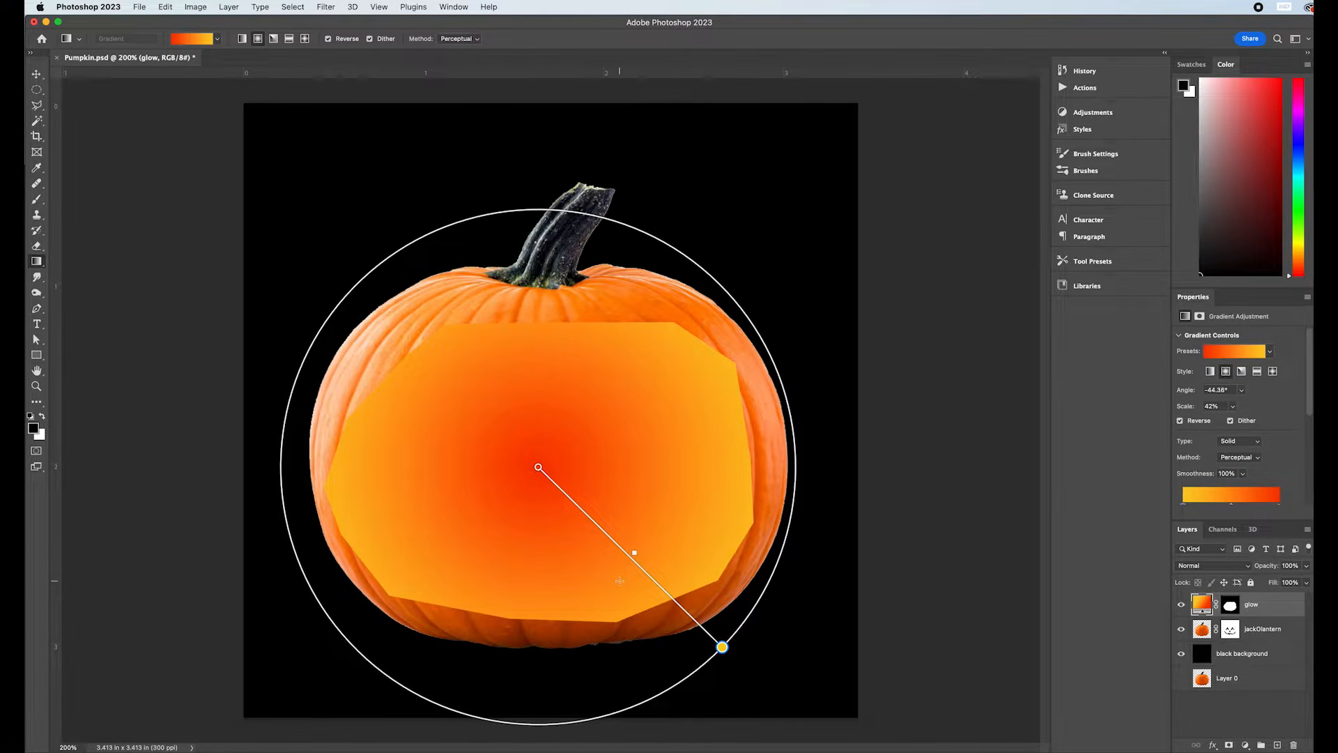
scroll(1249, 458, "down", 2)
left_click(1180, 370)
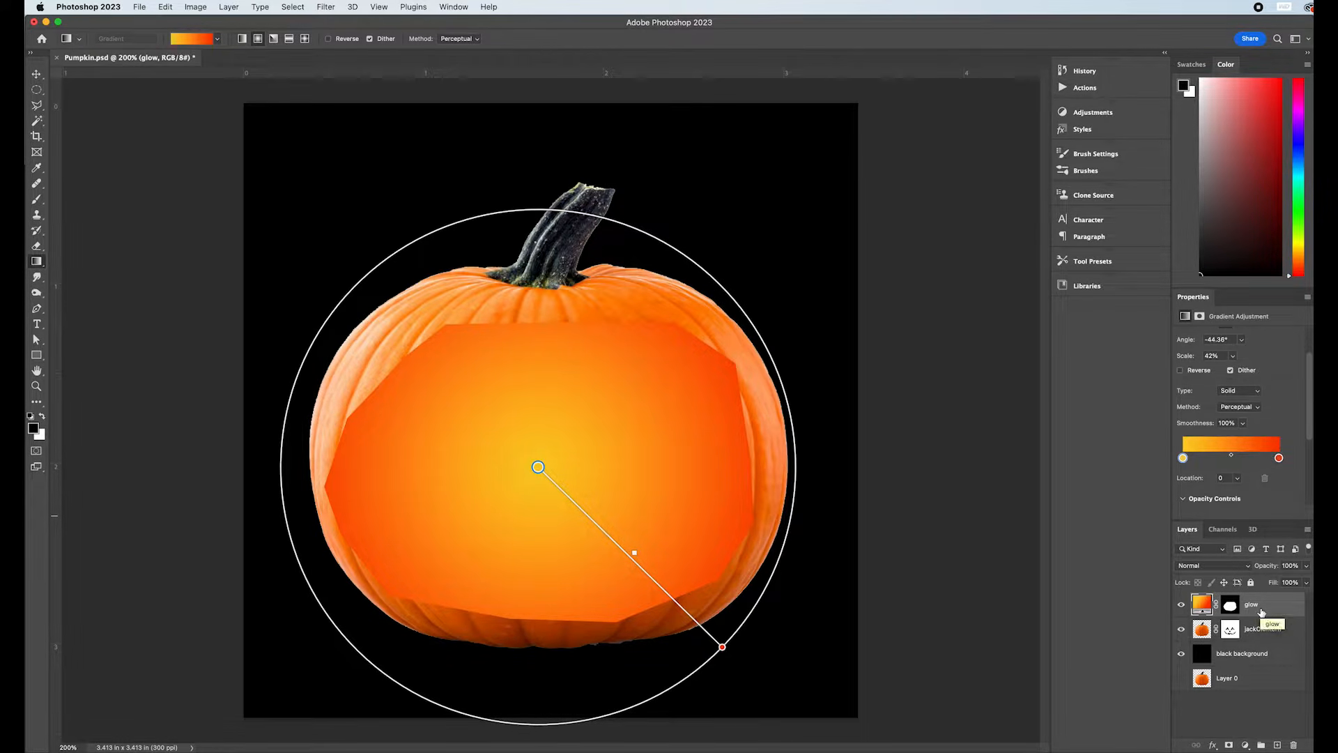
Move the glow layer below jackOlantern and make the jackOlantern layer's pumpkin image active instead of its mask.
left_click_drag(1261, 611, 1273, 639)
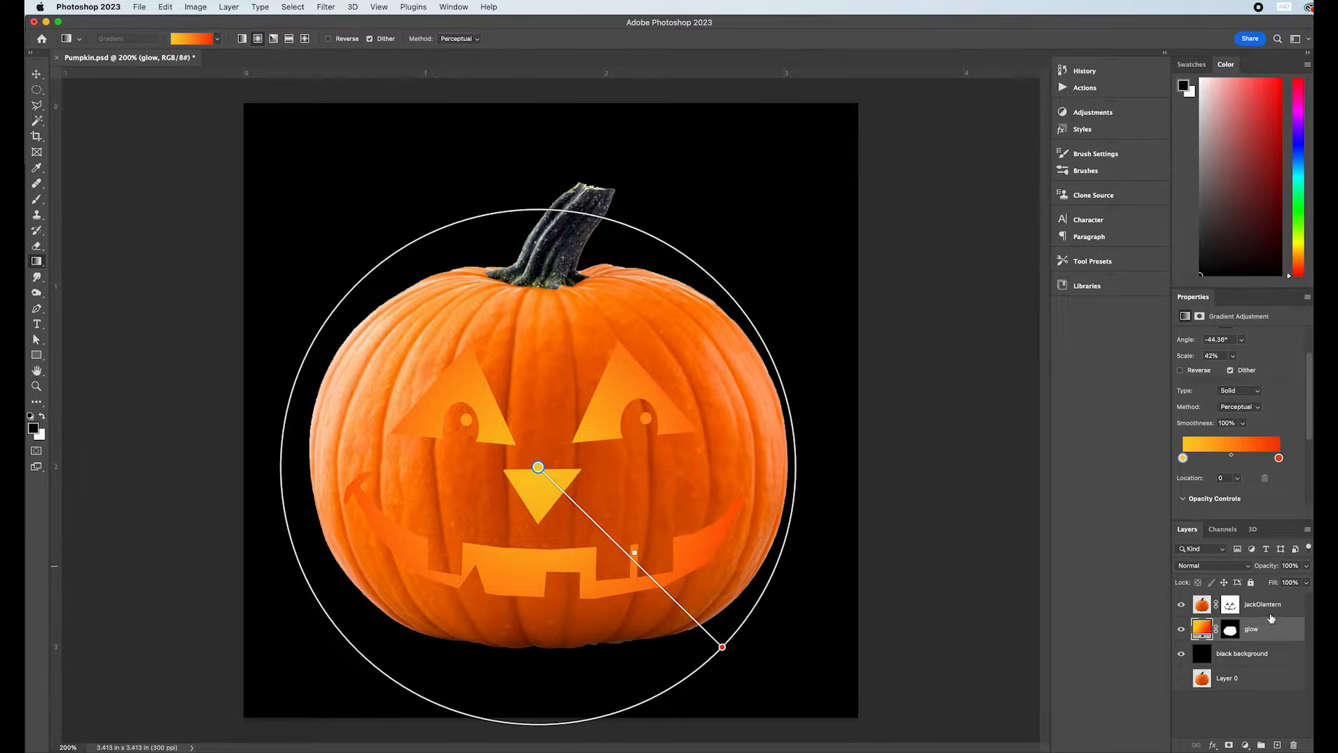
left_click(1269, 607)
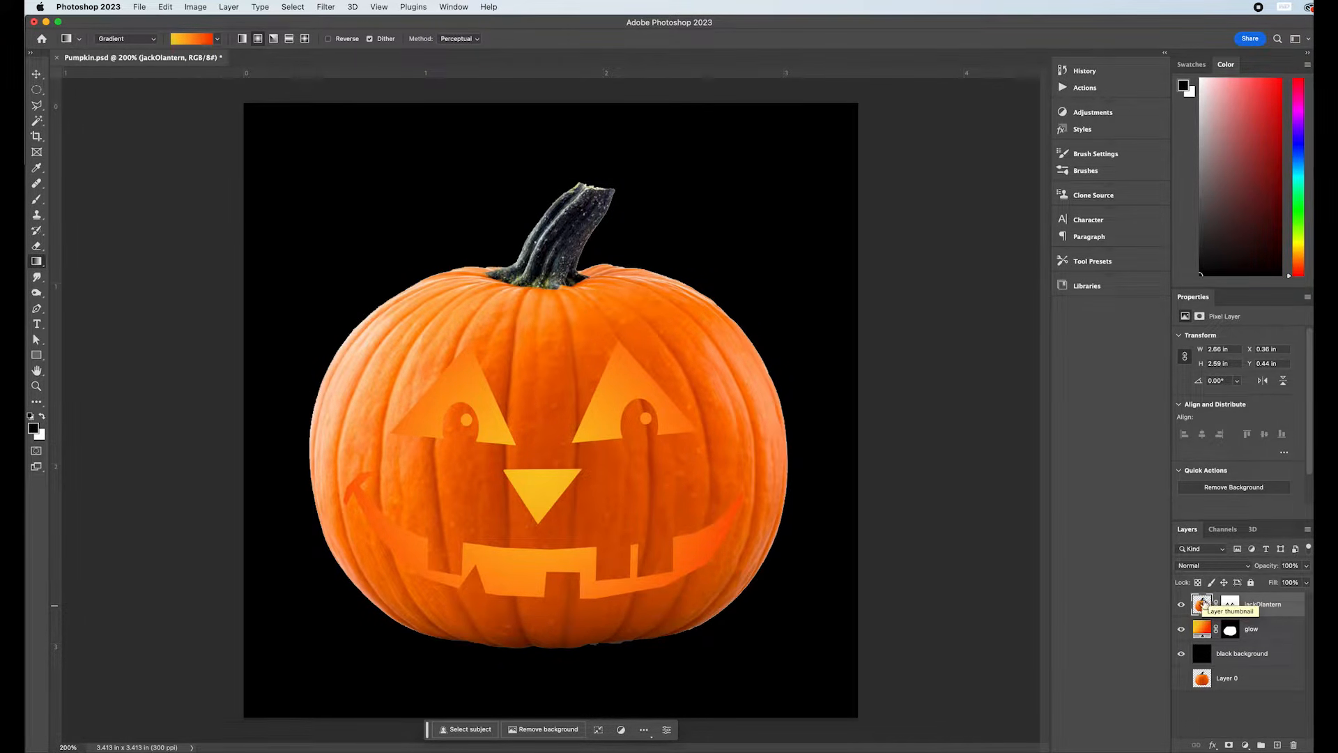
left_click(1229, 605)
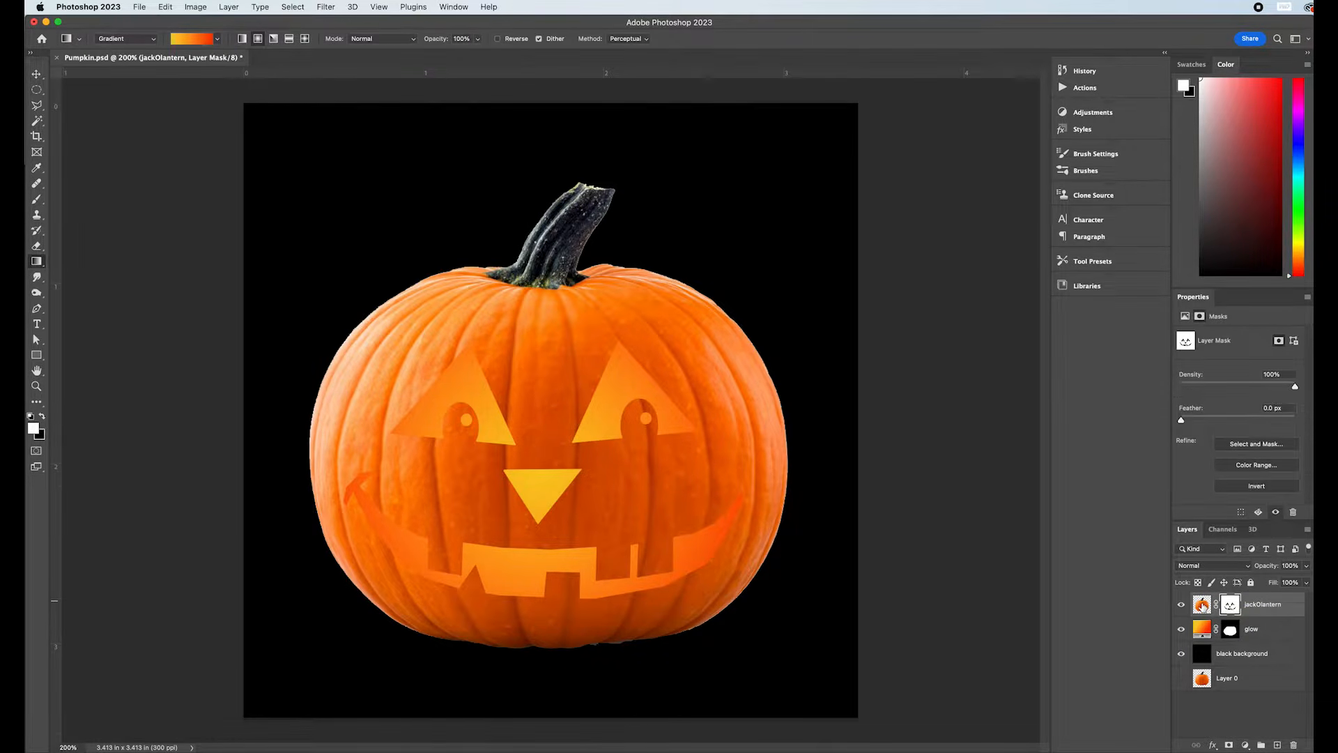
left_click(1201, 604)
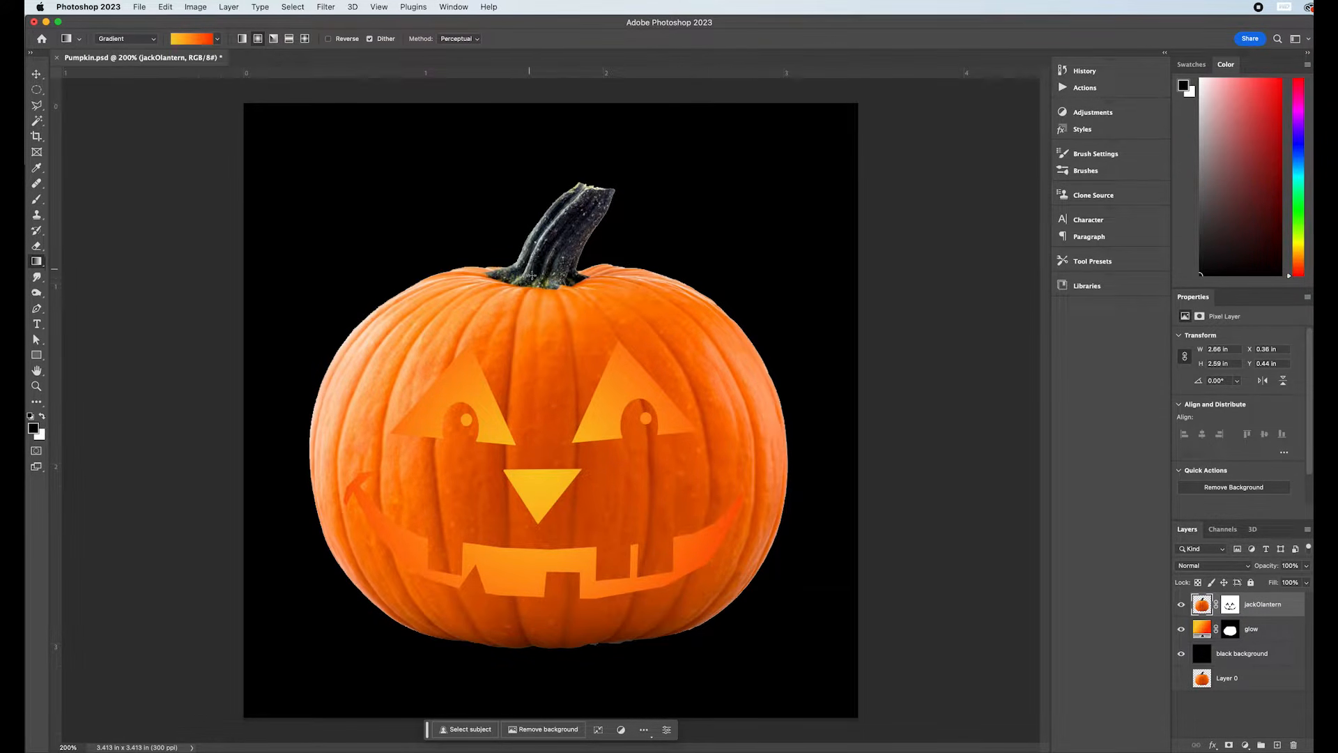
Darken the jackOlantern pumpkin image with an Exposure adjustment of -1.73 and an Offset of -0.0203.
left_click(194, 7)
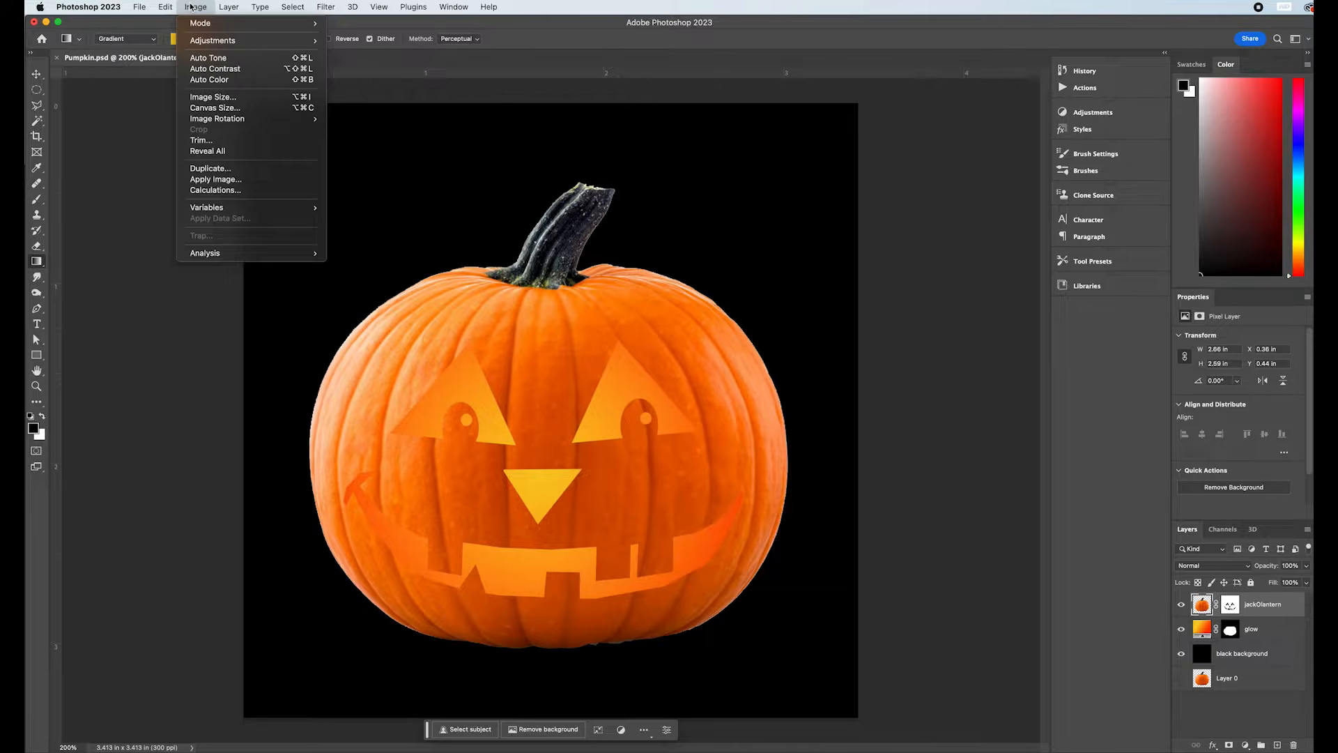
mouse_move(218, 49)
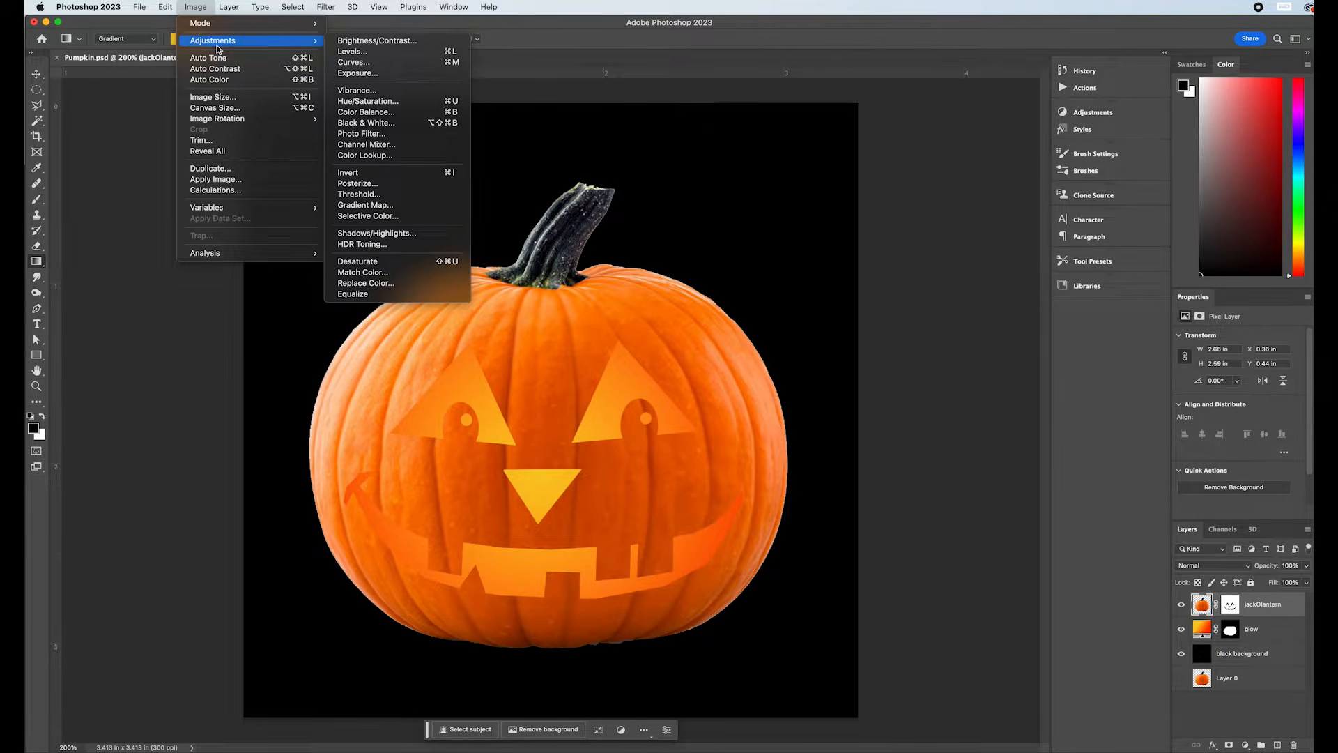
left_click(378, 77)
mouse_move(1026, 167)
left_mouse_down()
mouse_move(799, 163)
mouse_move(784, 198)
mouse_move(770, 198)
mouse_move(784, 225)
left_mouse_up()
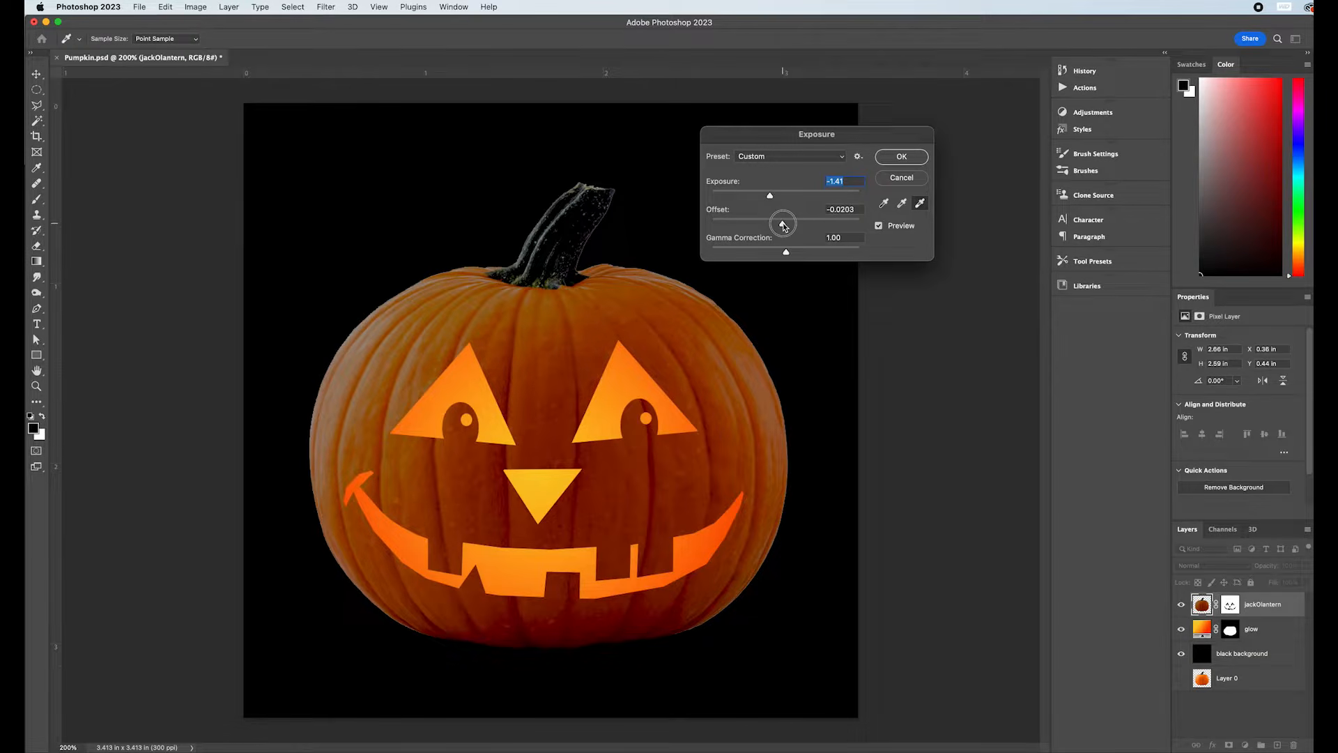
left_click_drag(784, 226, 784, 226)
mouse_move(769, 197)
left_mouse_down()
mouse_move(736, 198)
mouse_move(771, 204)
left_mouse_up()
left_click_drag(783, 226, 768, 200)
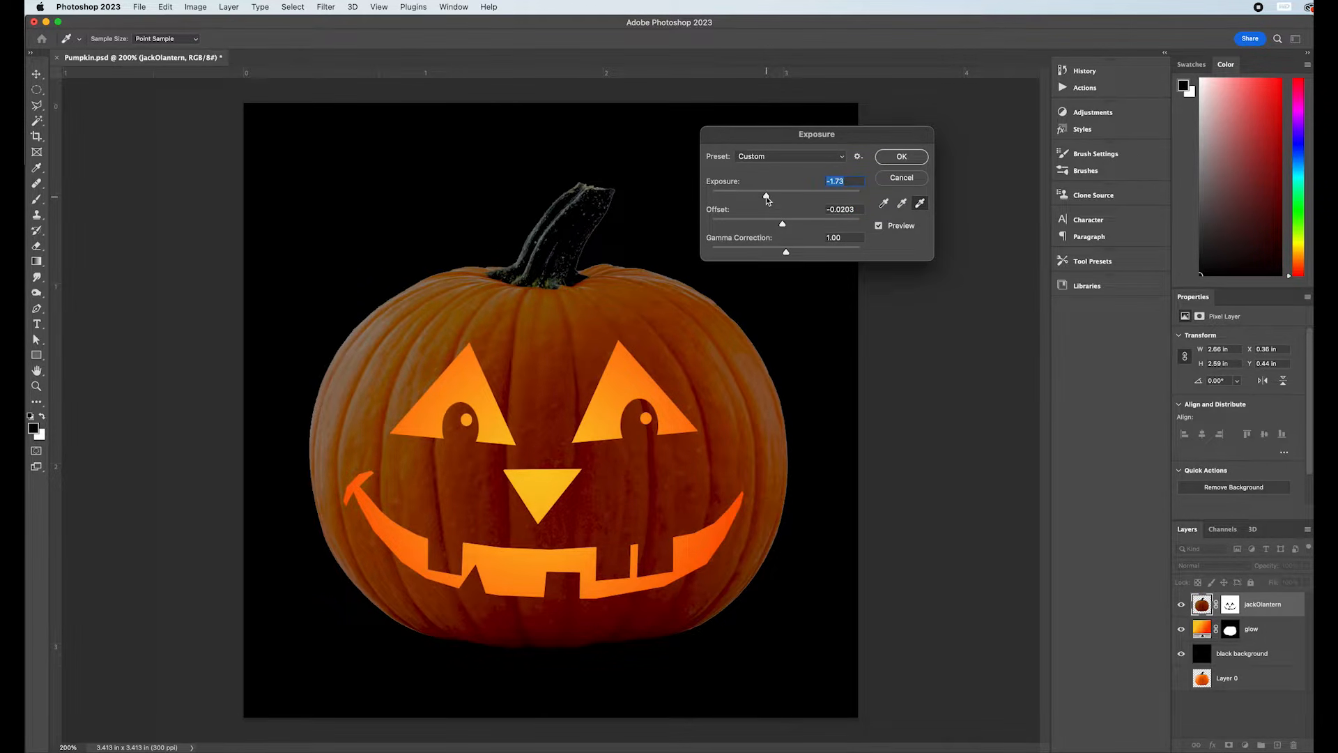
left_click(901, 156)
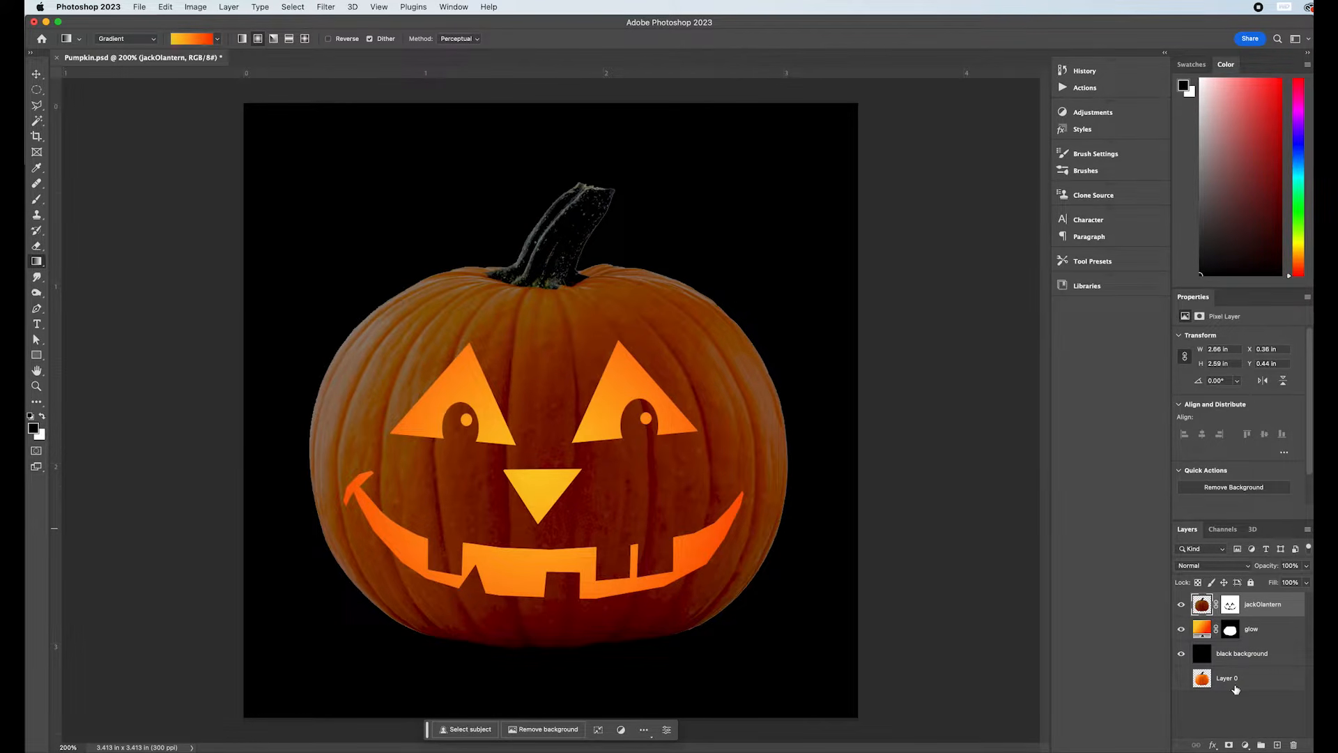
Add a new layer above jackOlantern and name it 1point.
left_click(1277, 744)
double_click(1225, 606)
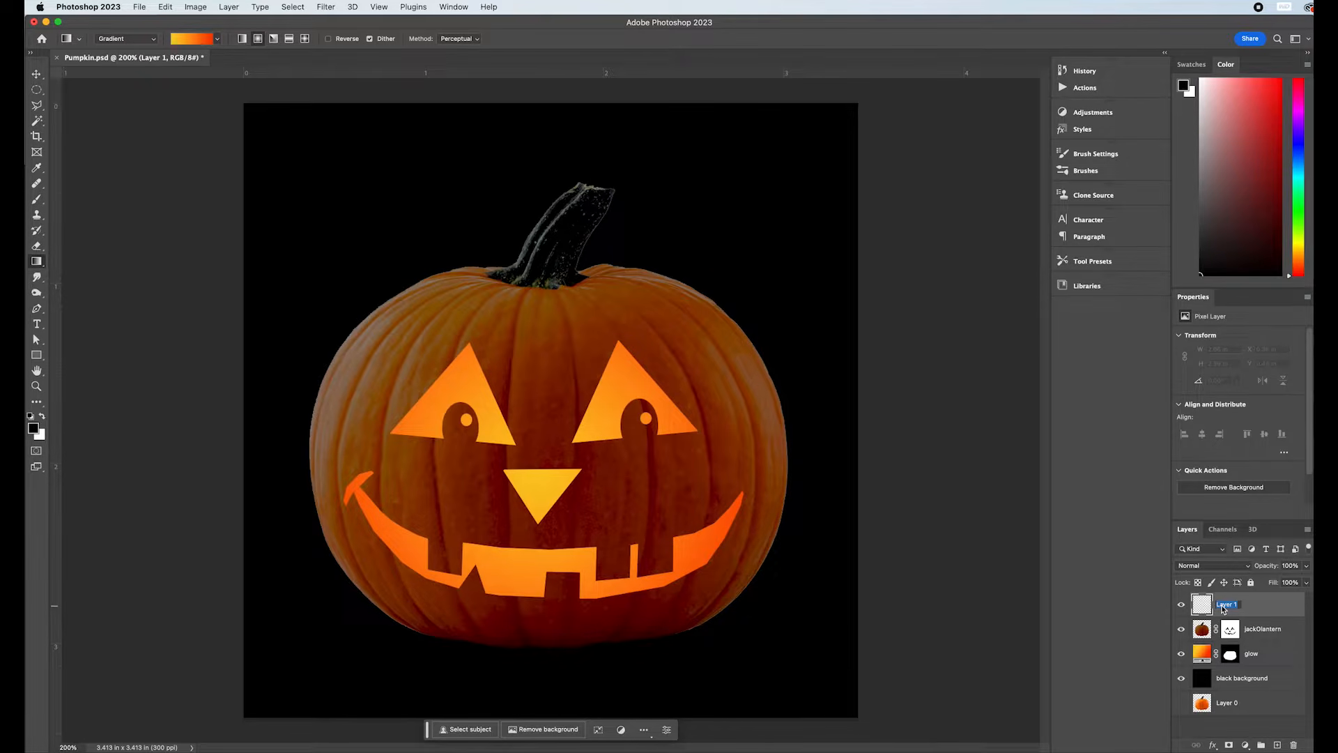
type("li")
left_click(1253, 601)
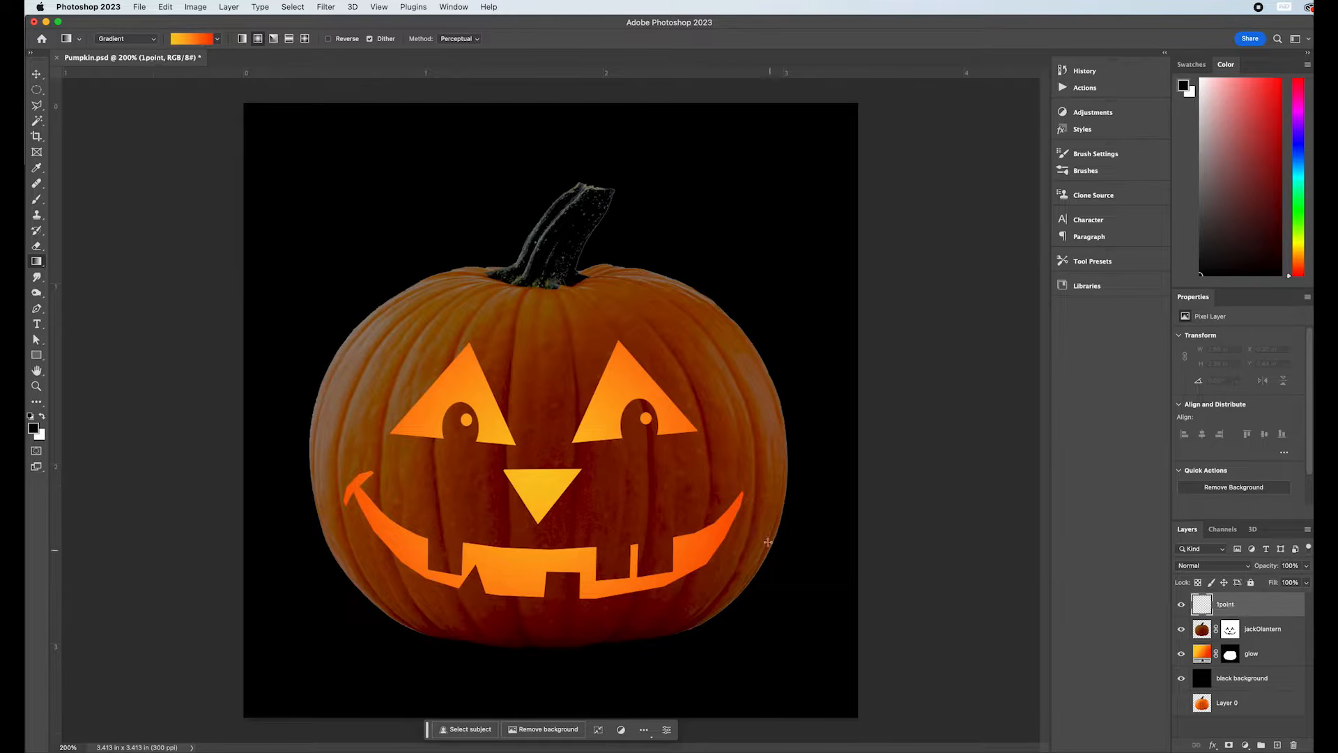
Set up the Brush tool with white as the foreground colour and reduce the brush size to 15 px.
left_click(36, 199)
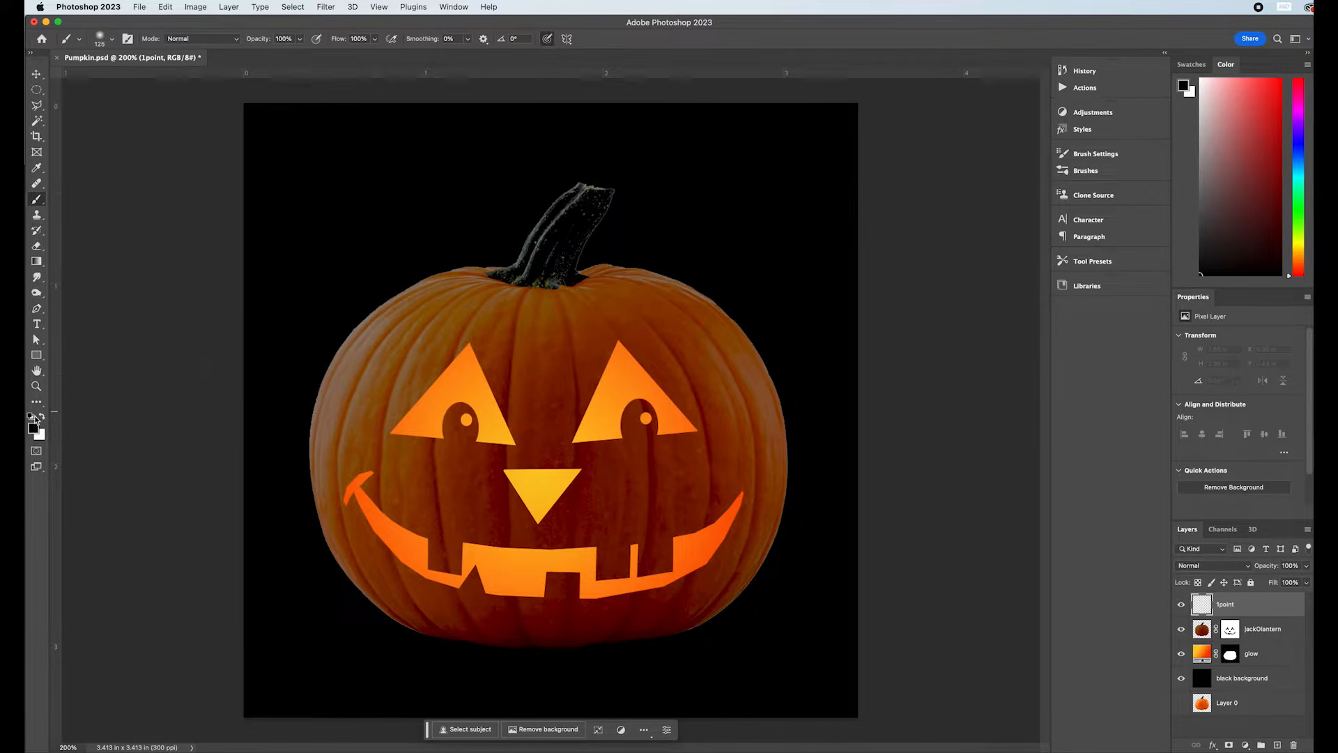
left_click(42, 417)
key("bracketleft")
key("bracketleft")
key("bracketleft")
key("bracketleft")
key("bracketleft")
key("bracketleft")
key("bracketleft")
key("bracketleft")
key("bracketleft")
key("bracketleft")
key("bracketleft")
key("bracketleft")
key("bracketleft")
Replace the soft test dab with a smaller white dot between the eyes at maximum brush hardness, and lock the 1point layer.
left_click(542, 400)
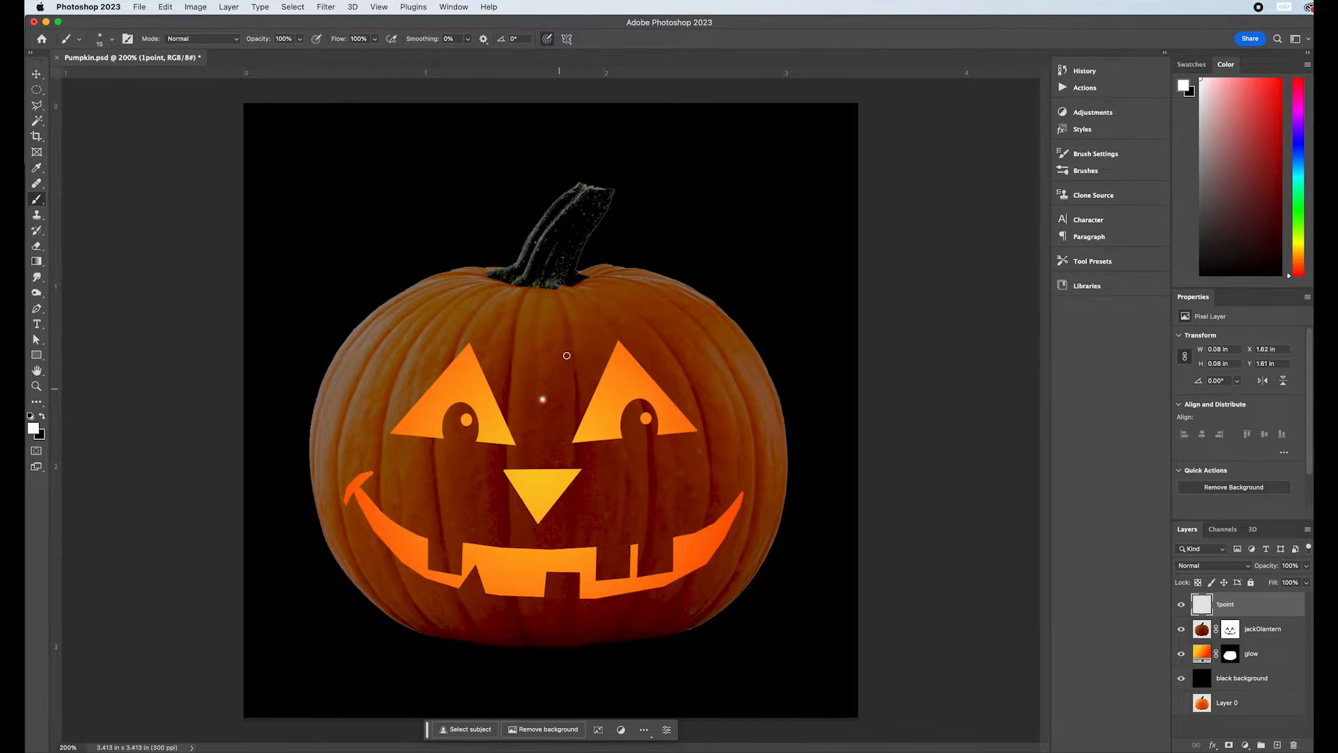
key("super+z")
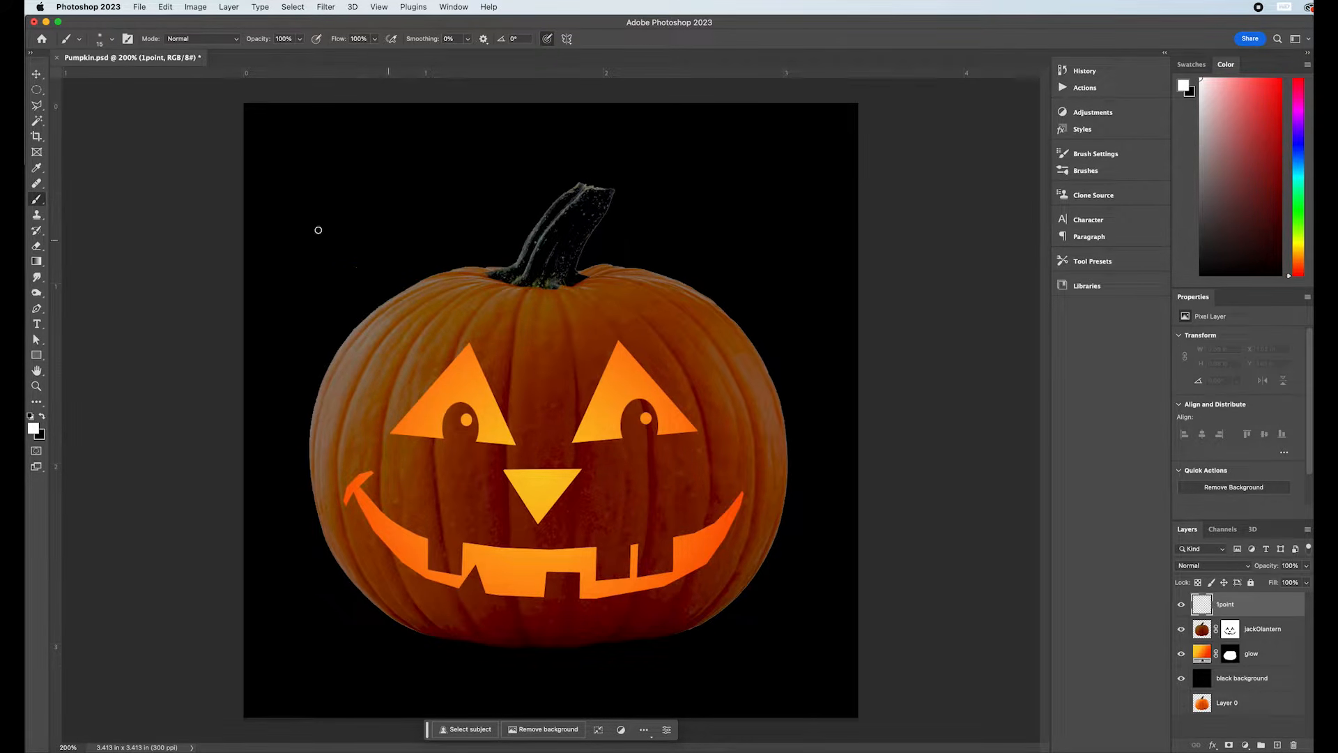
left_click(112, 42)
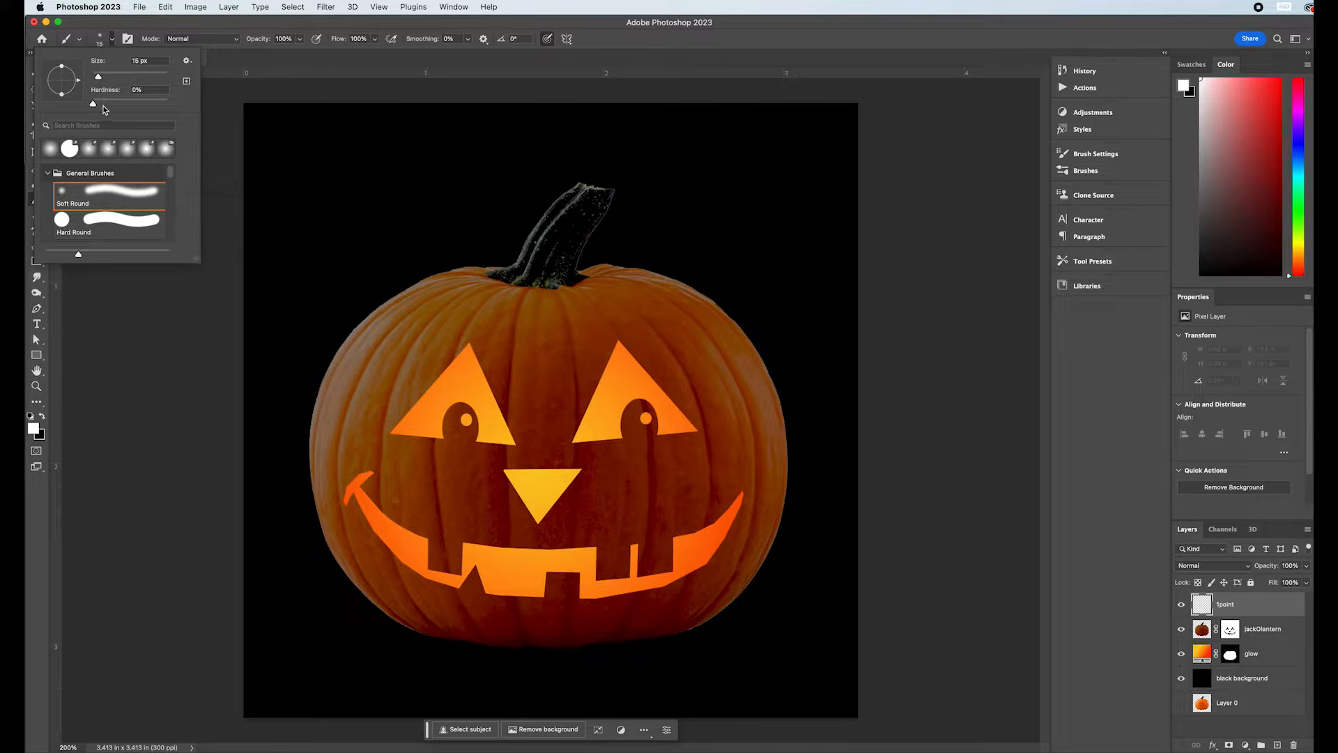
left_click_drag(93, 103, 212, 101)
key("Return")
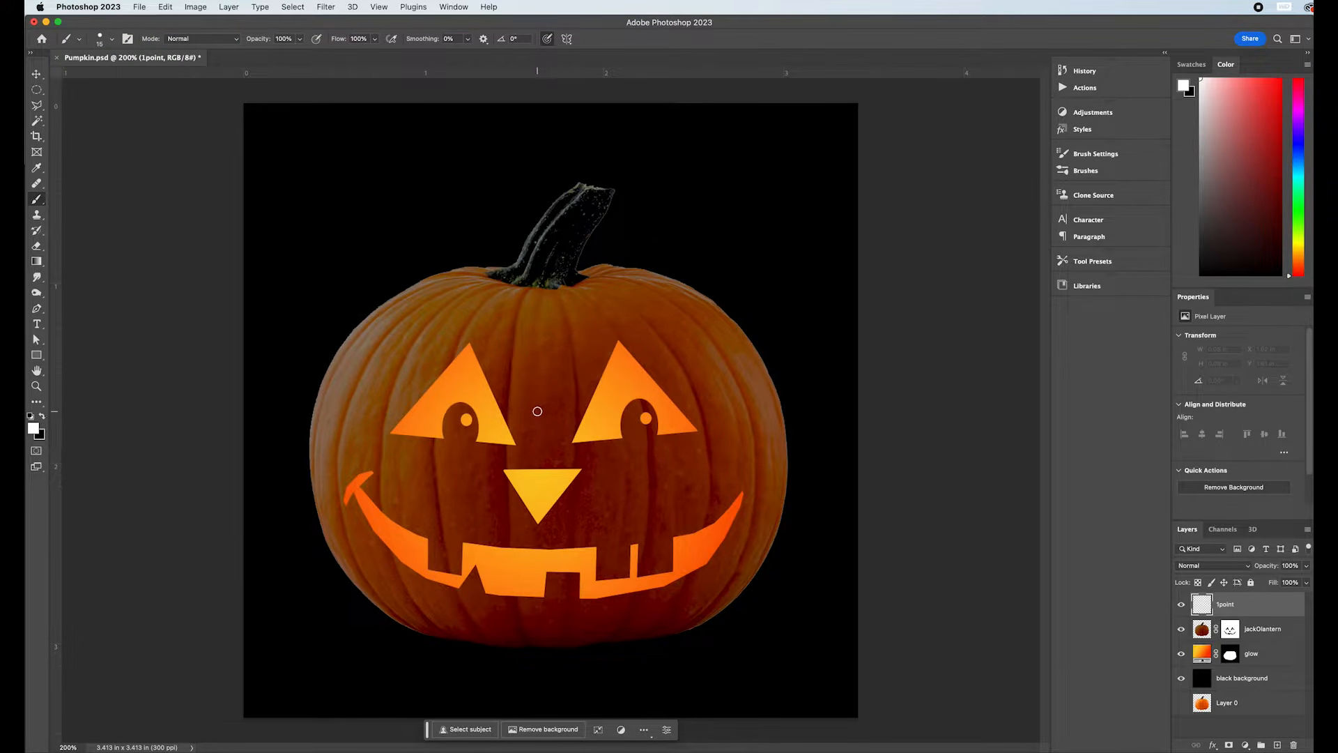
key("bracketleft")
key("bracketleft")
left_click(542, 407)
left_click(1251, 582)
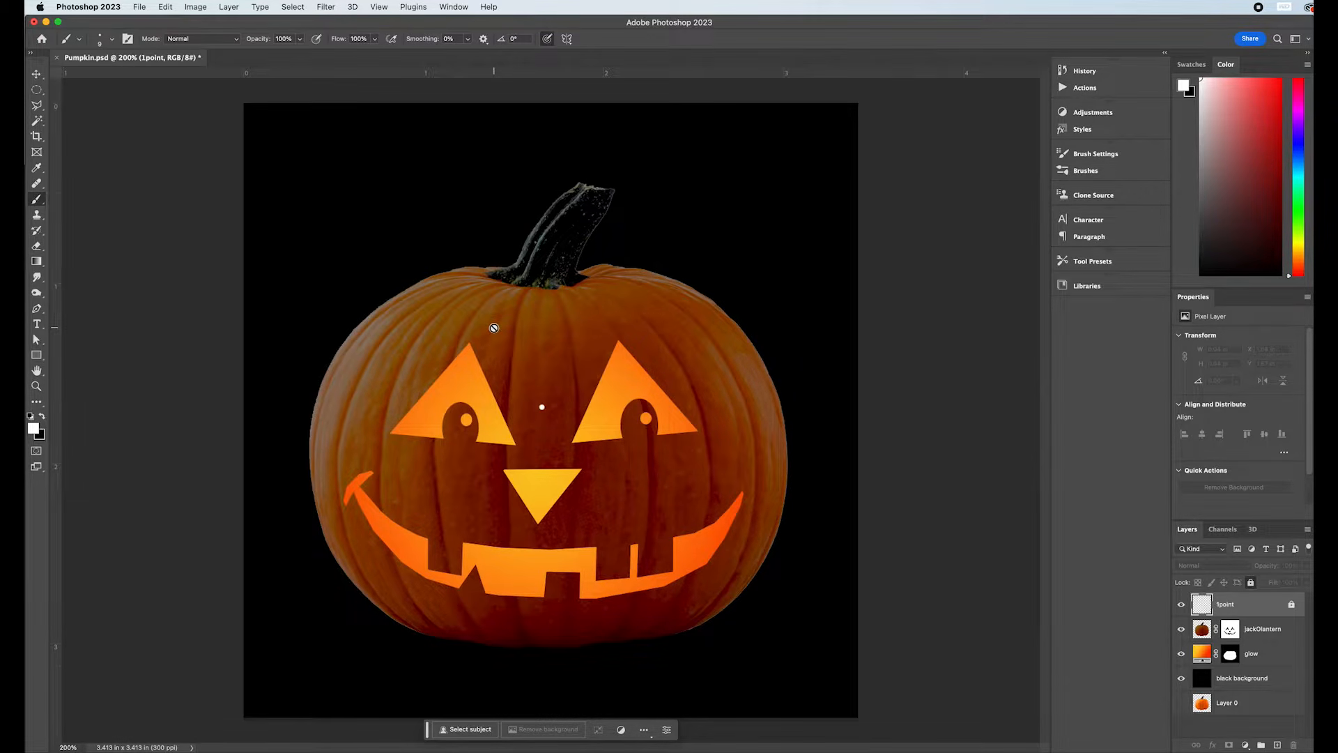
Add a new layer above 1point and name it eye cutout.
left_click(1277, 745)
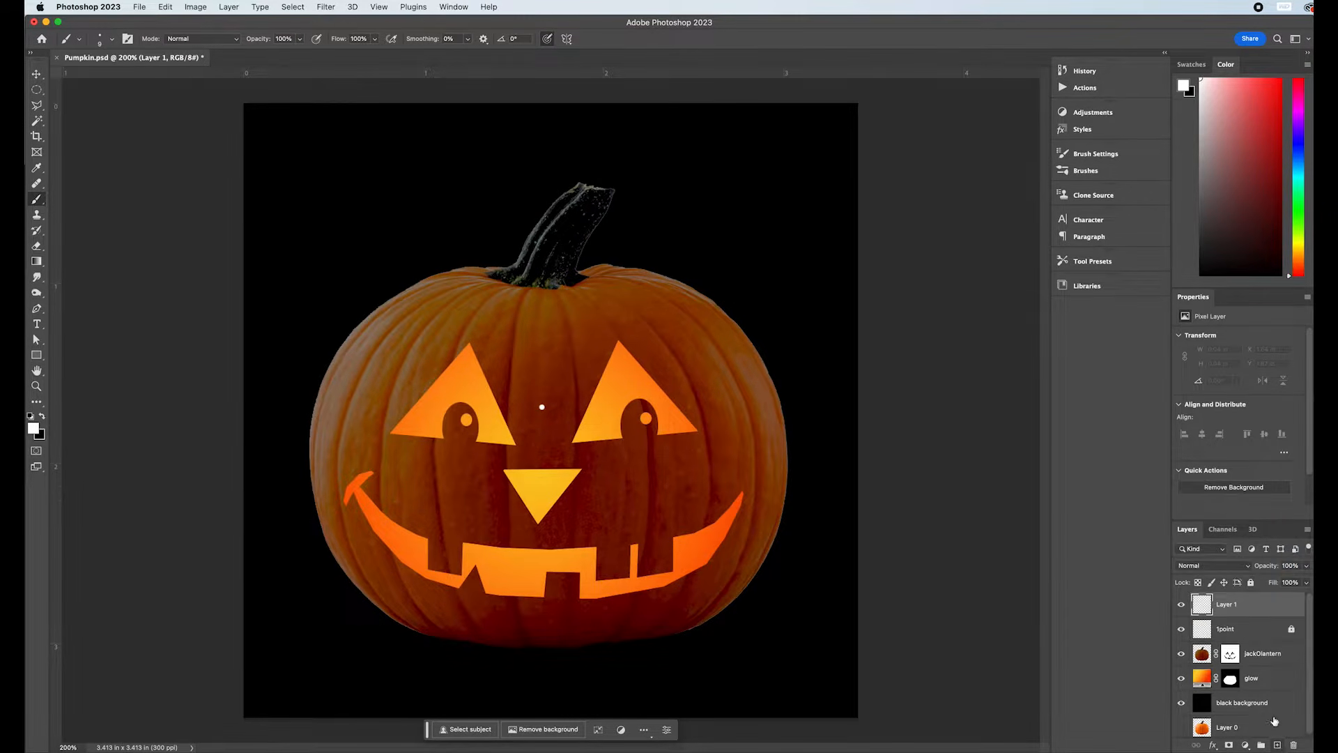
double_click(1227, 603)
type("eye cutout")
key("Return")
Draw a Polygonal Lasso selection of about 0.57 by 0.55 in along the left eye's upper outer edge, overlapping the pumpkin skin.
left_click(36, 385)
left_click(486, 436)
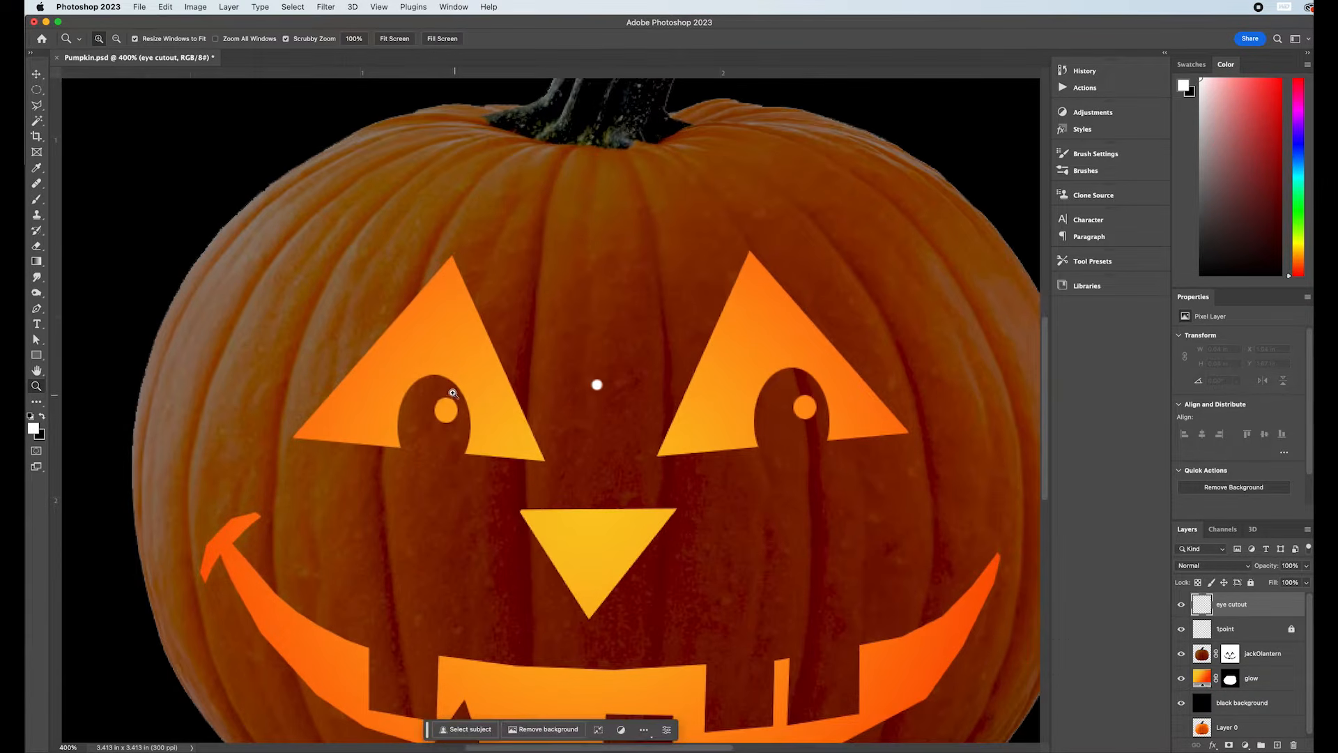
left_click(452, 393)
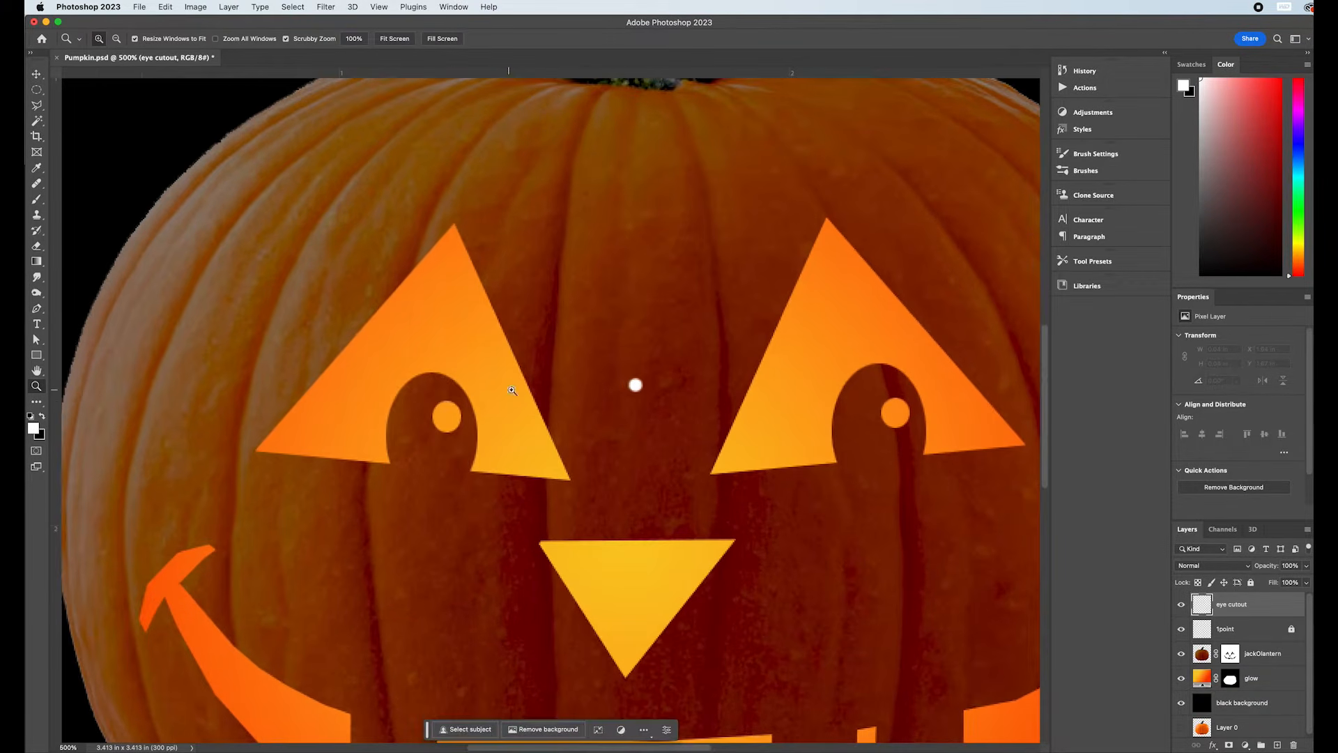
left_click(37, 105)
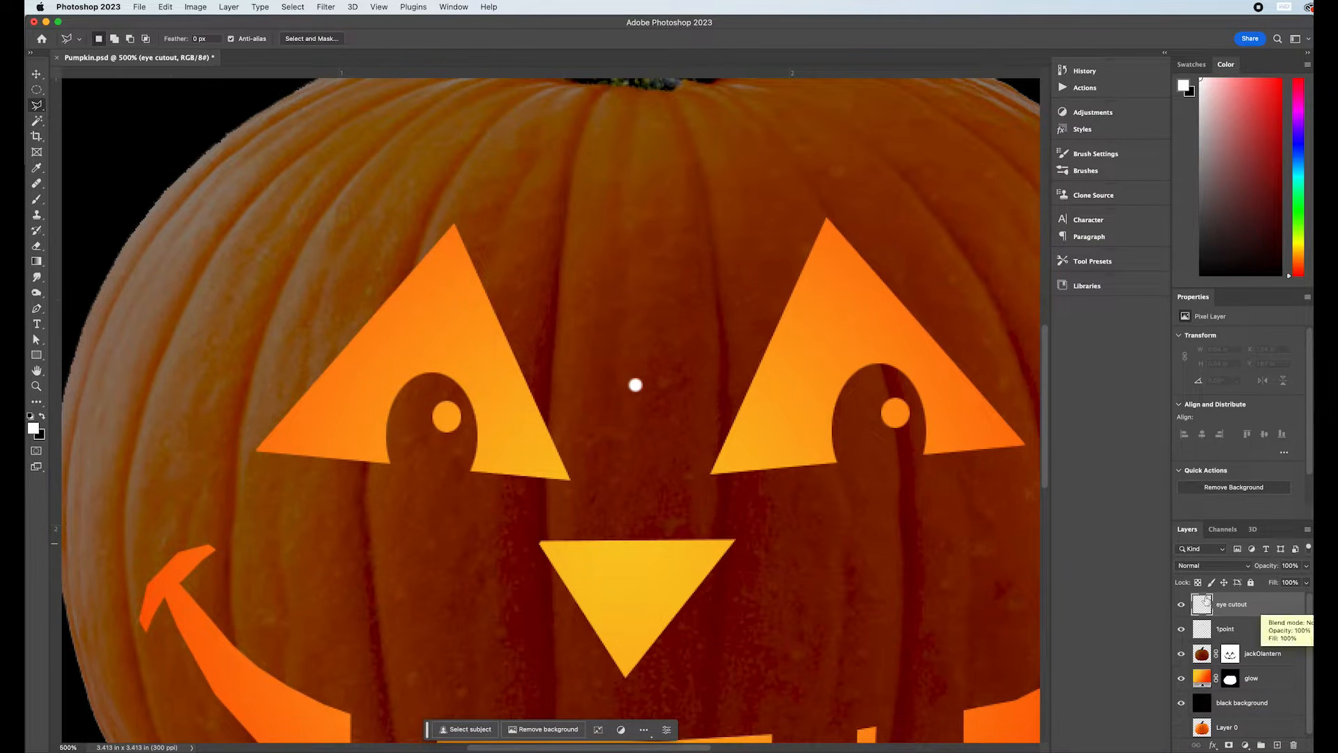
left_click(247, 453)
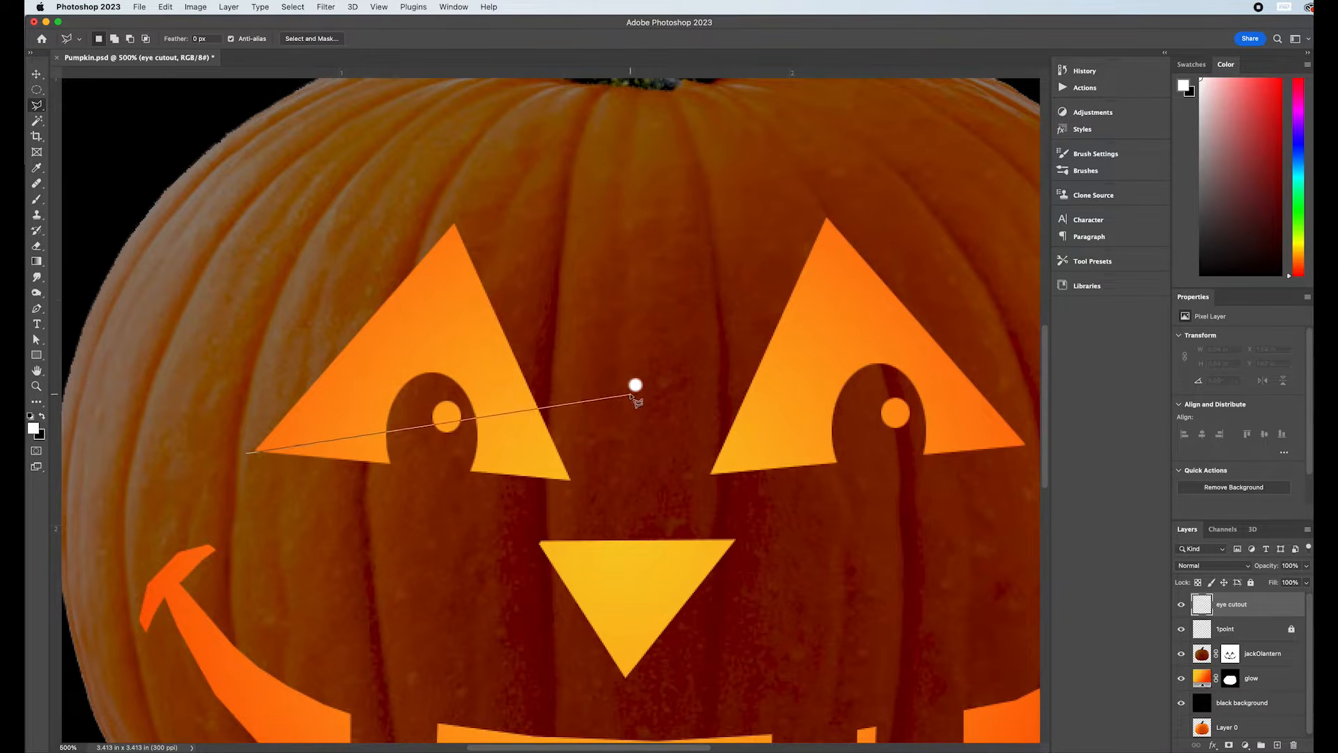
left_click(300, 441)
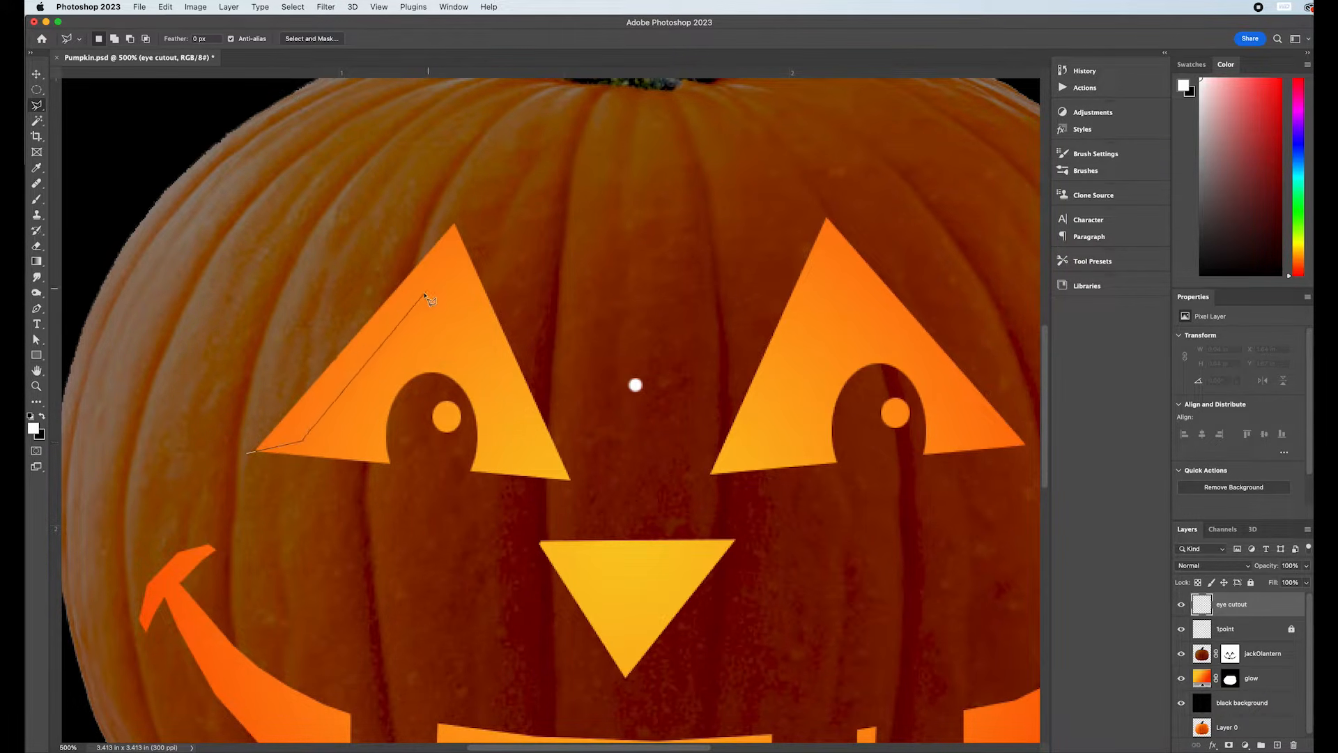
left_click(502, 222)
left_click(437, 205)
left_click(248, 452)
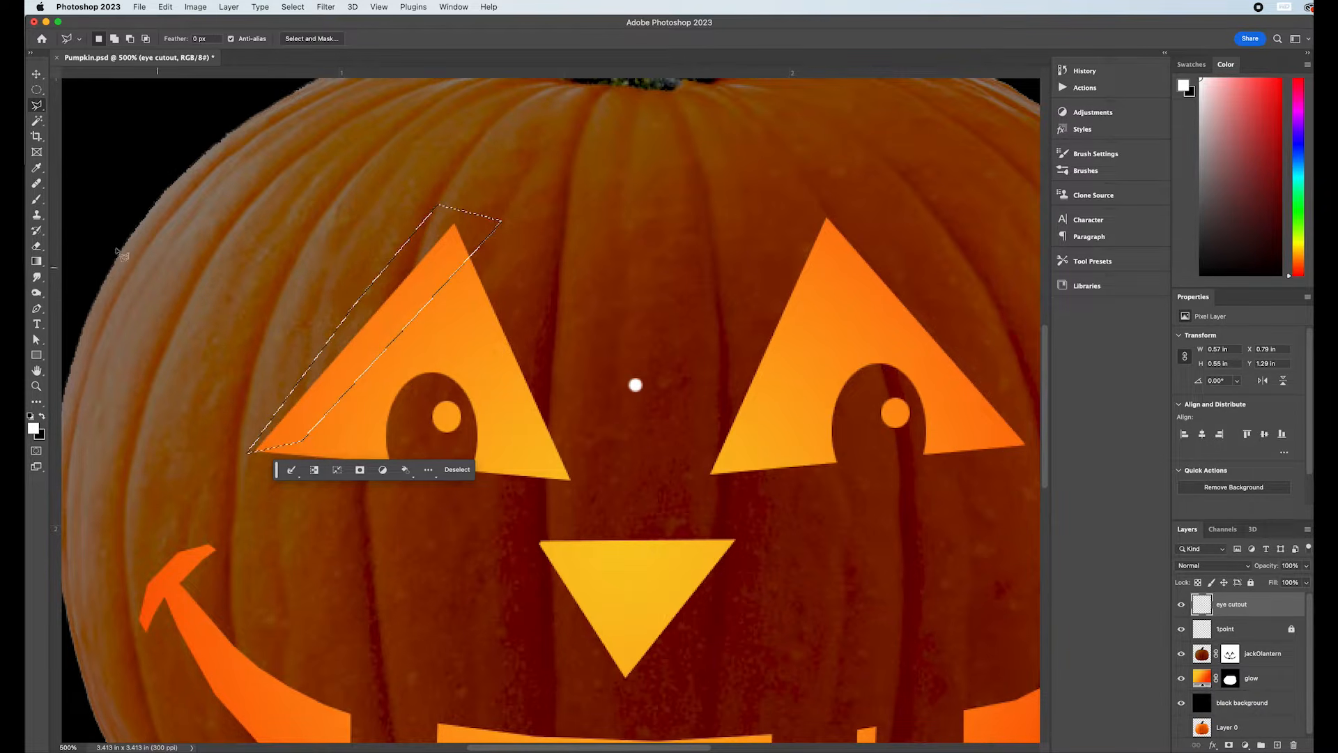
Fill the selection with a linear red-to-yellow gradient at about 142° and 8% scale, and move the eye cutout layer below jackOlantern.
left_click(37, 262)
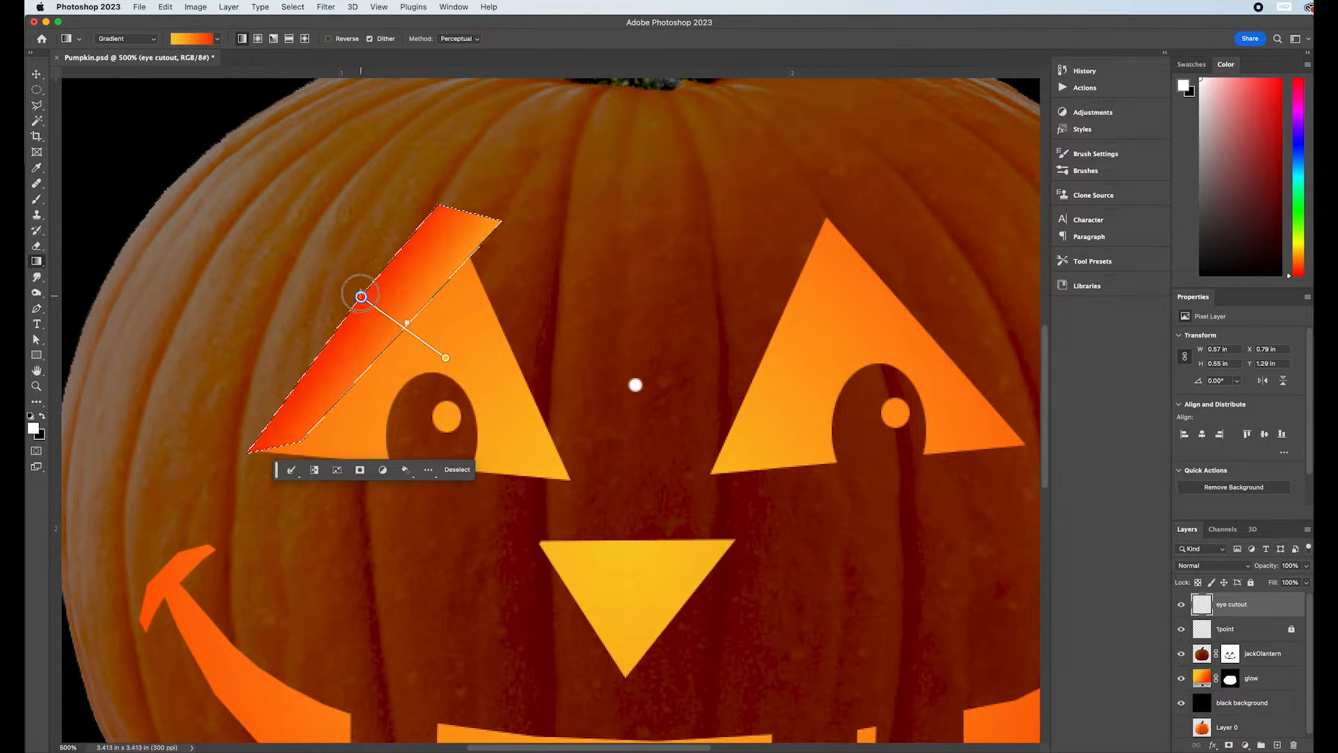
left_click_drag(355, 276, 349, 269)
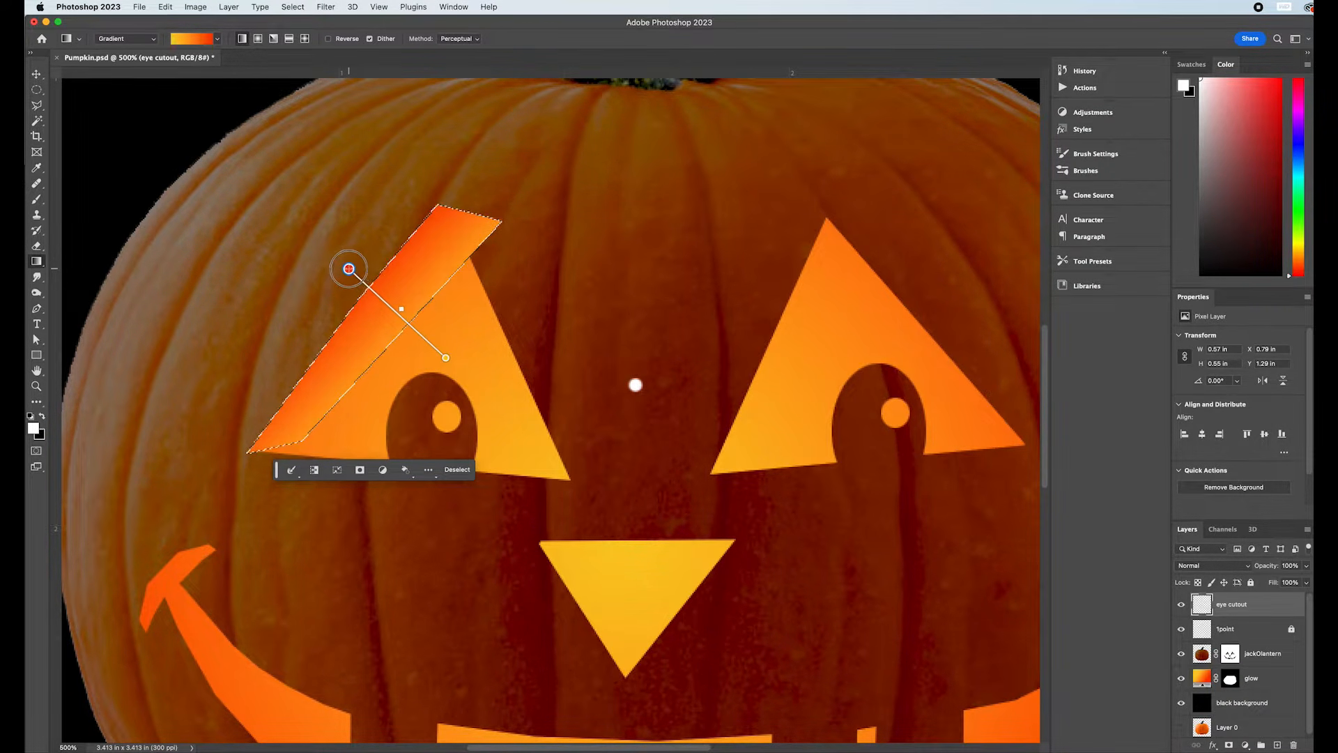
left_click_drag(478, 377, 346, 295)
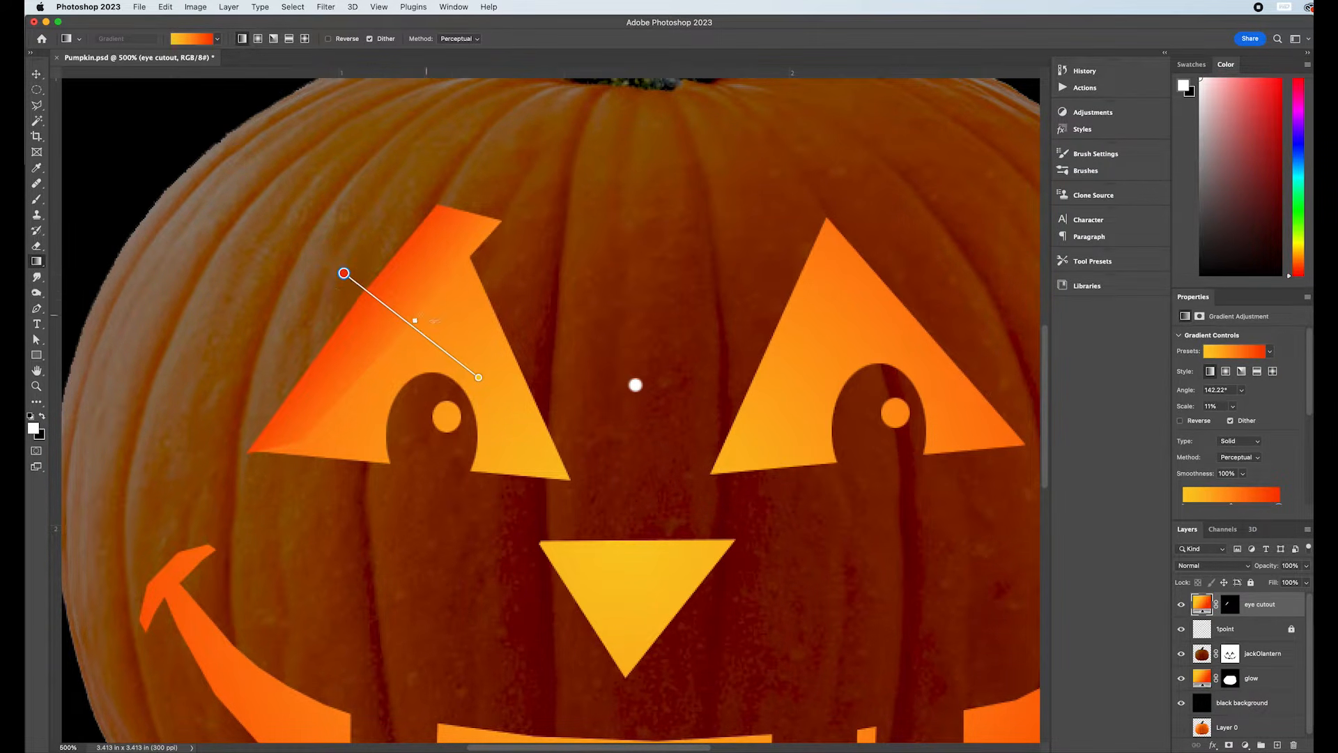
left_click_drag(508, 382, 383, 277)
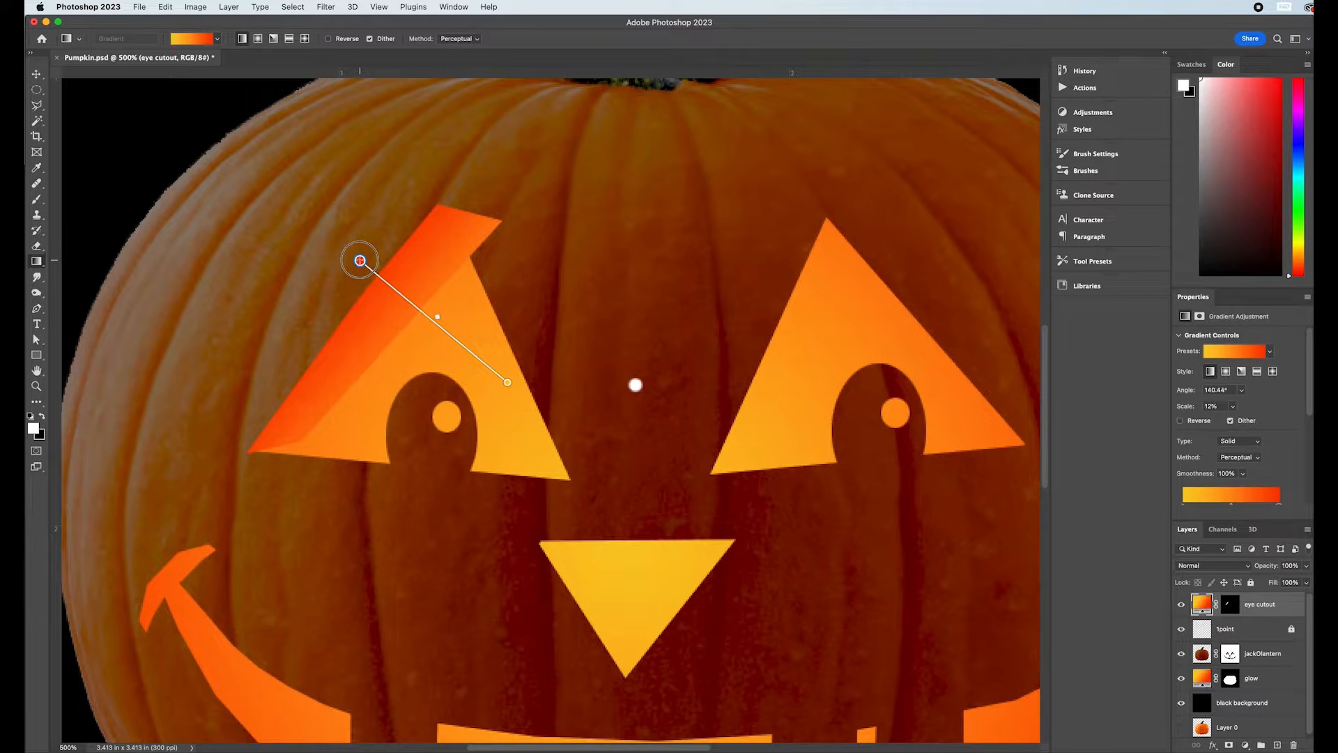
left_click_drag(456, 312, 389, 267)
left_click_drag(388, 256, 384, 257)
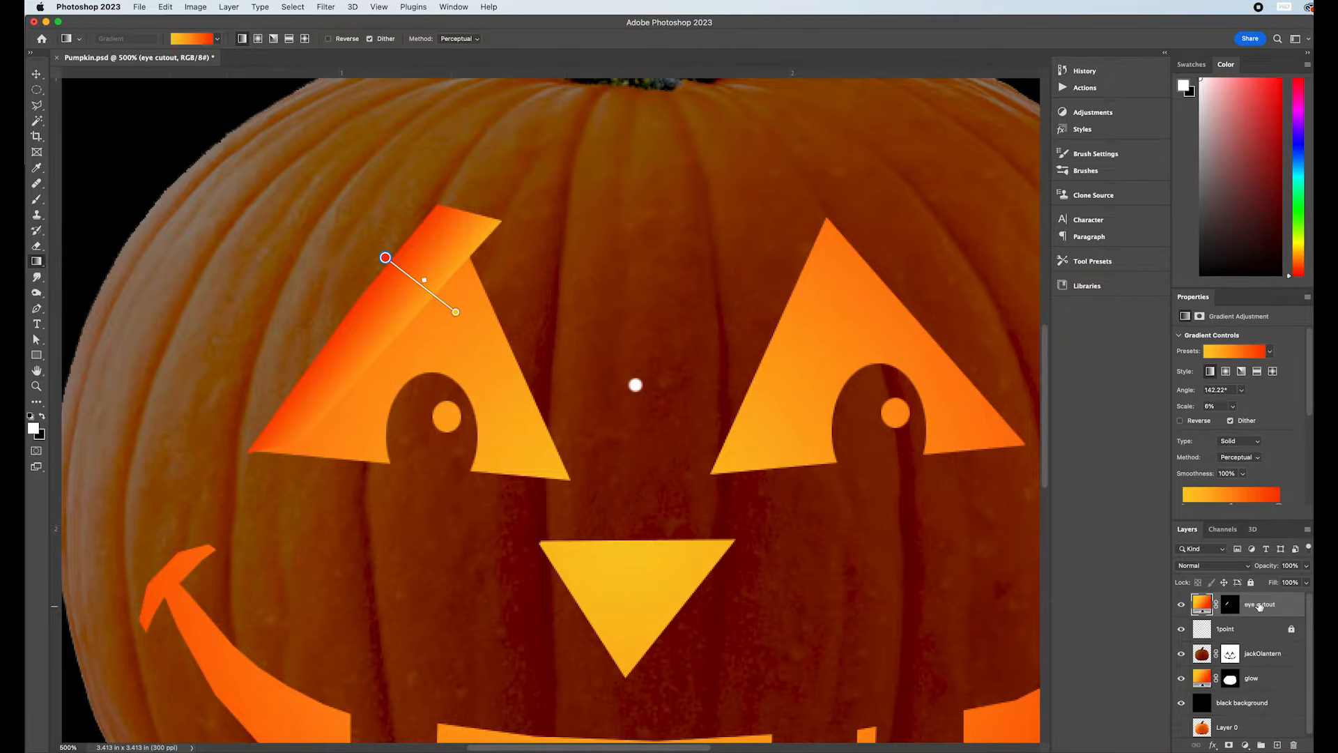
left_click_drag(1256, 606, 1241, 665)
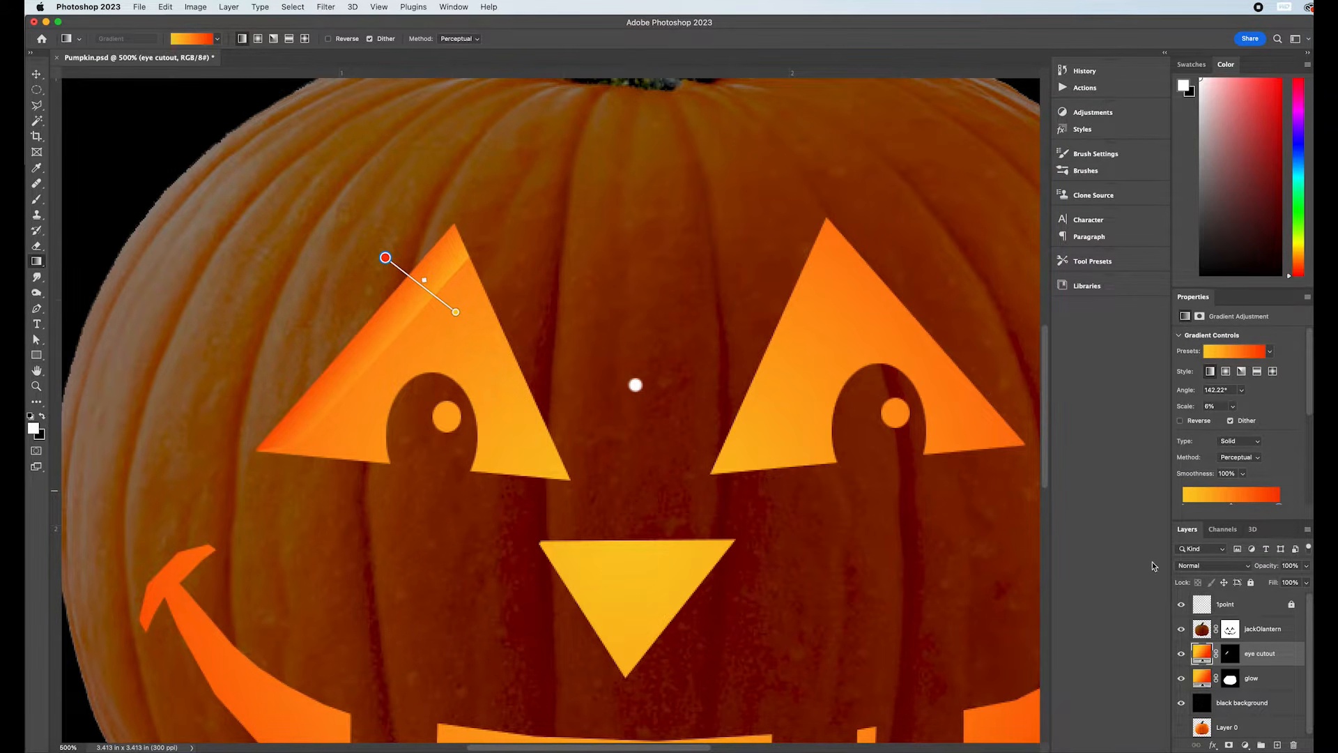
Add a new layer above eye cutout and draw a Polygonal Lasso selection of about 0.77 by 0.1 in along the left eye's lower edge.
left_click(37, 107)
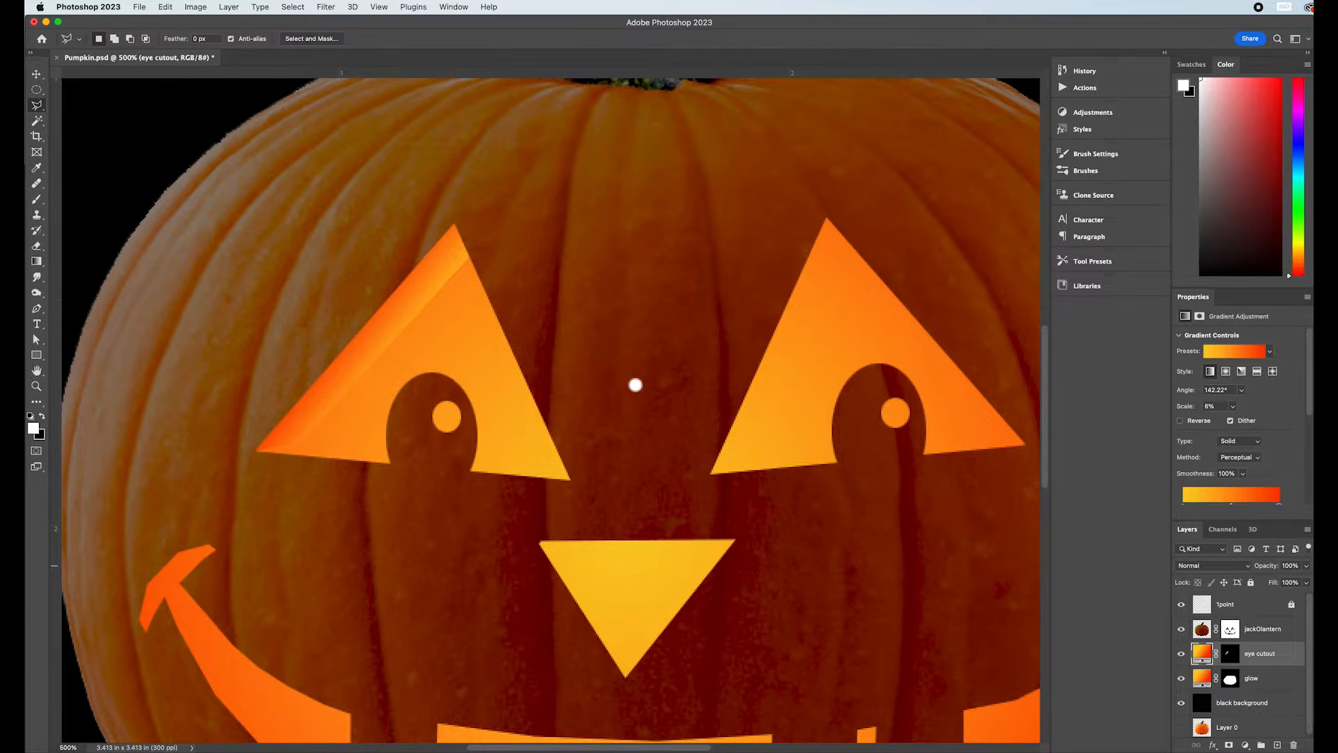
left_click(1278, 745)
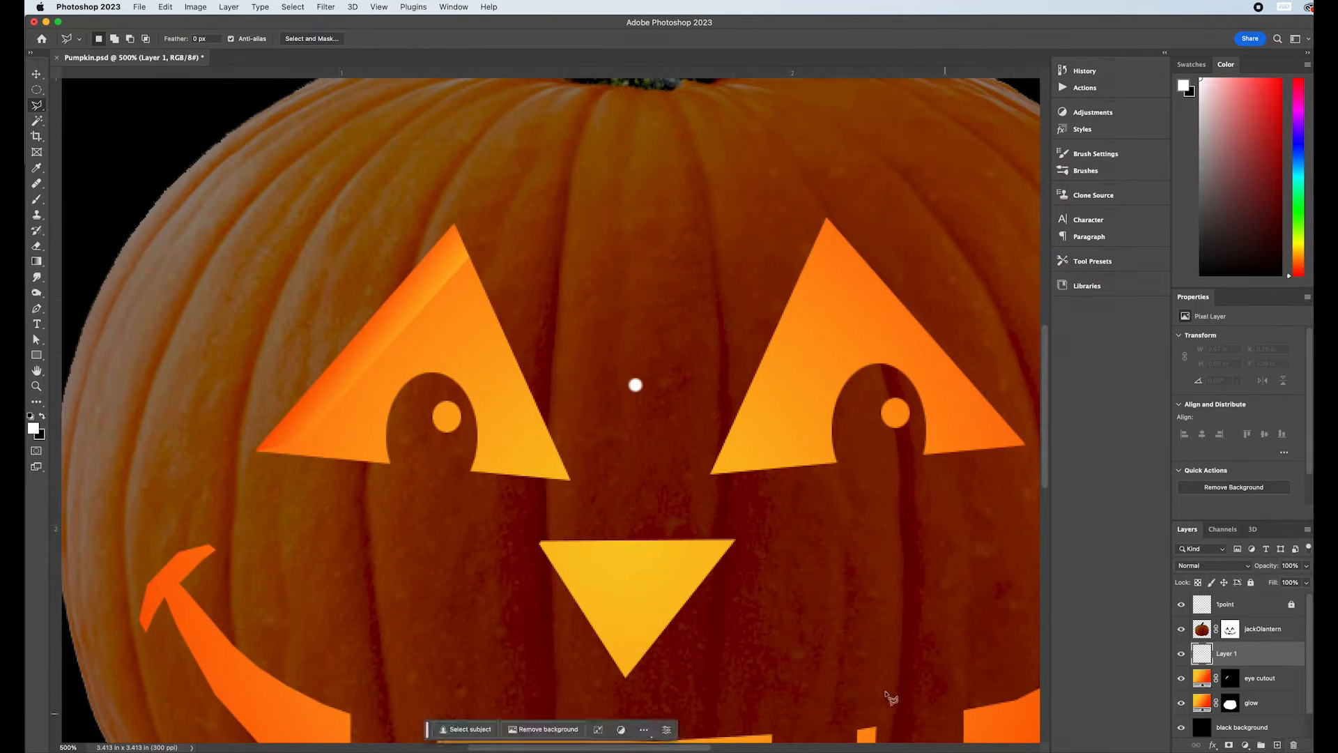
left_click(246, 453)
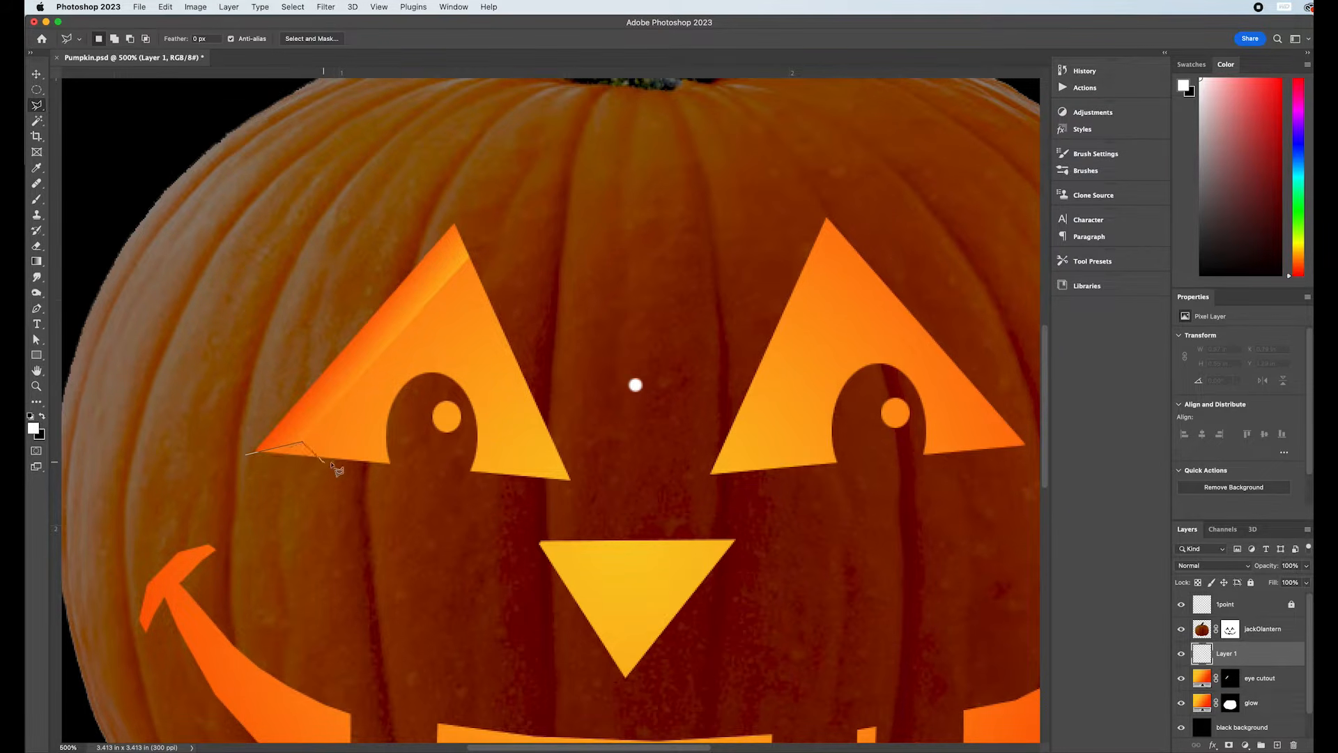
left_click(574, 462)
left_click(589, 487)
left_click(523, 486)
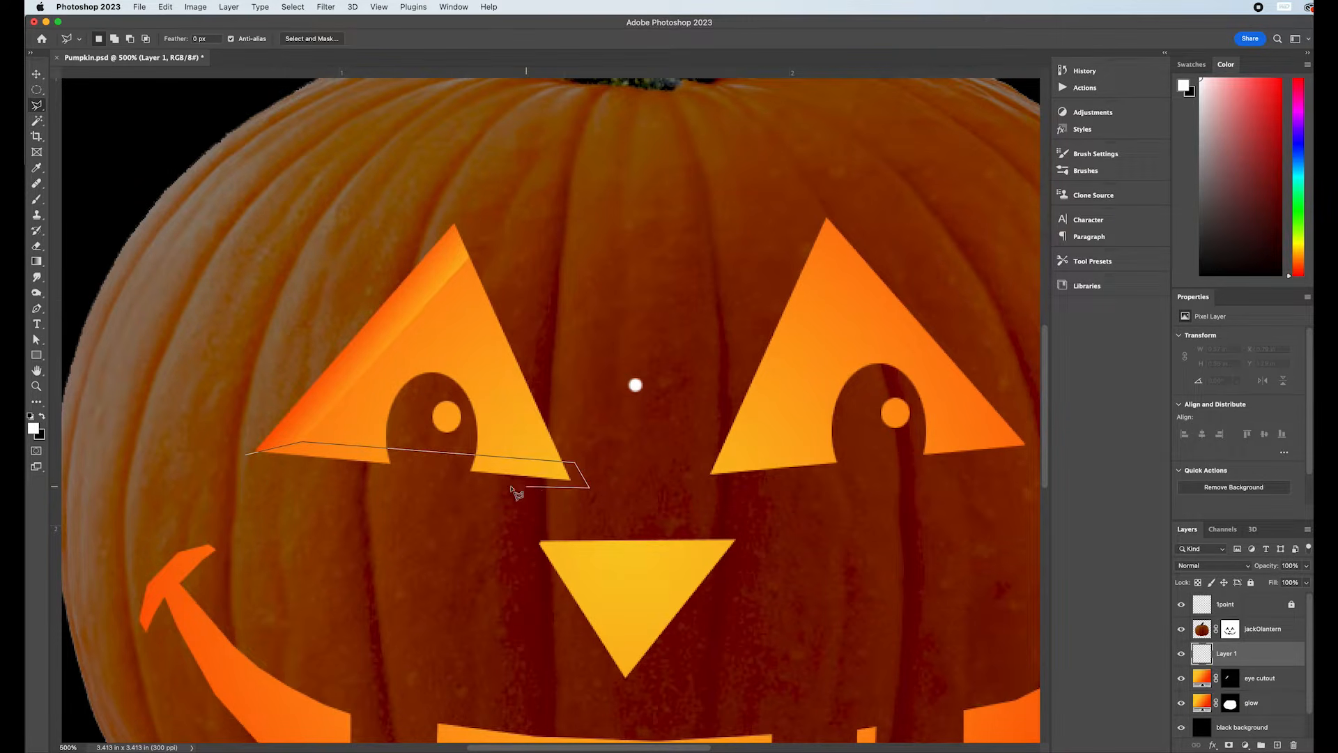
left_click(248, 457)
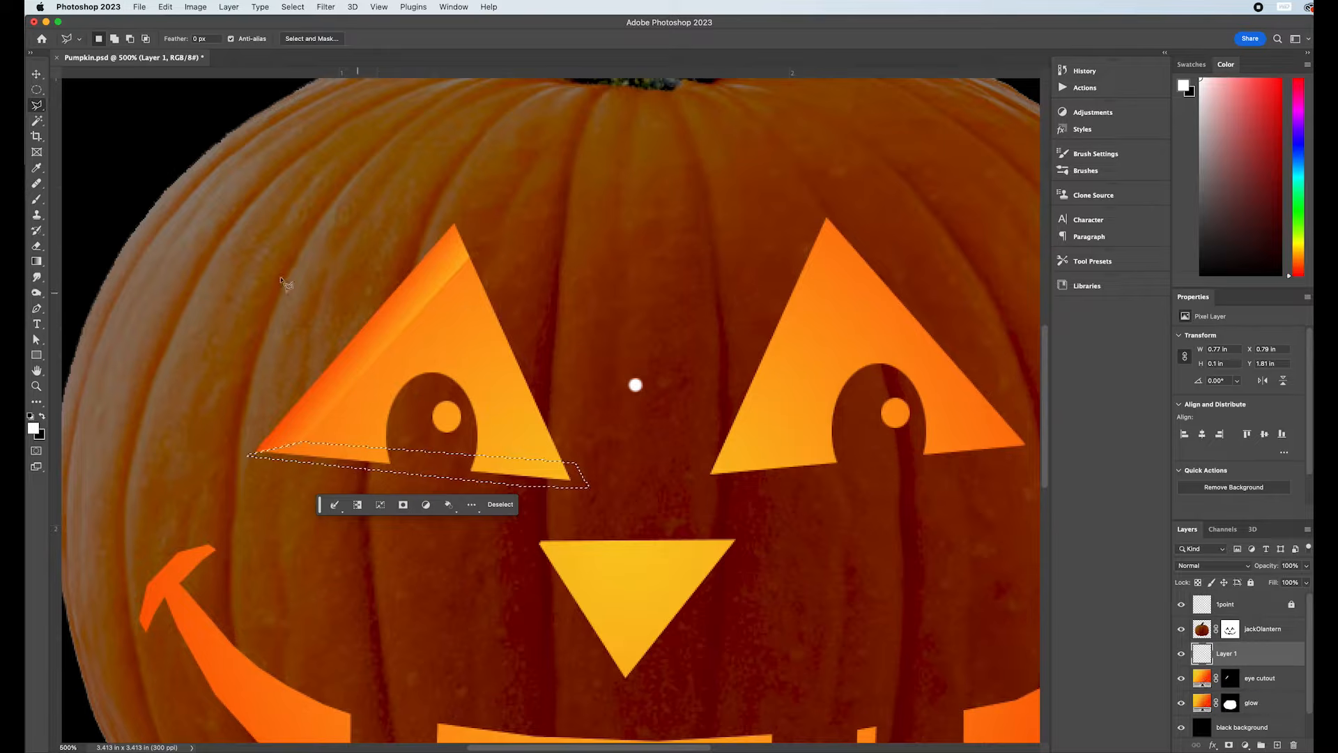
Fill the selection along the left eye's lower edge with a linear yellow-to-red gradient at about -95° and 10% scale.
left_click(37, 262)
left_click_drag(495, 418, 478, 513)
left_click_drag(485, 356, 471, 502)
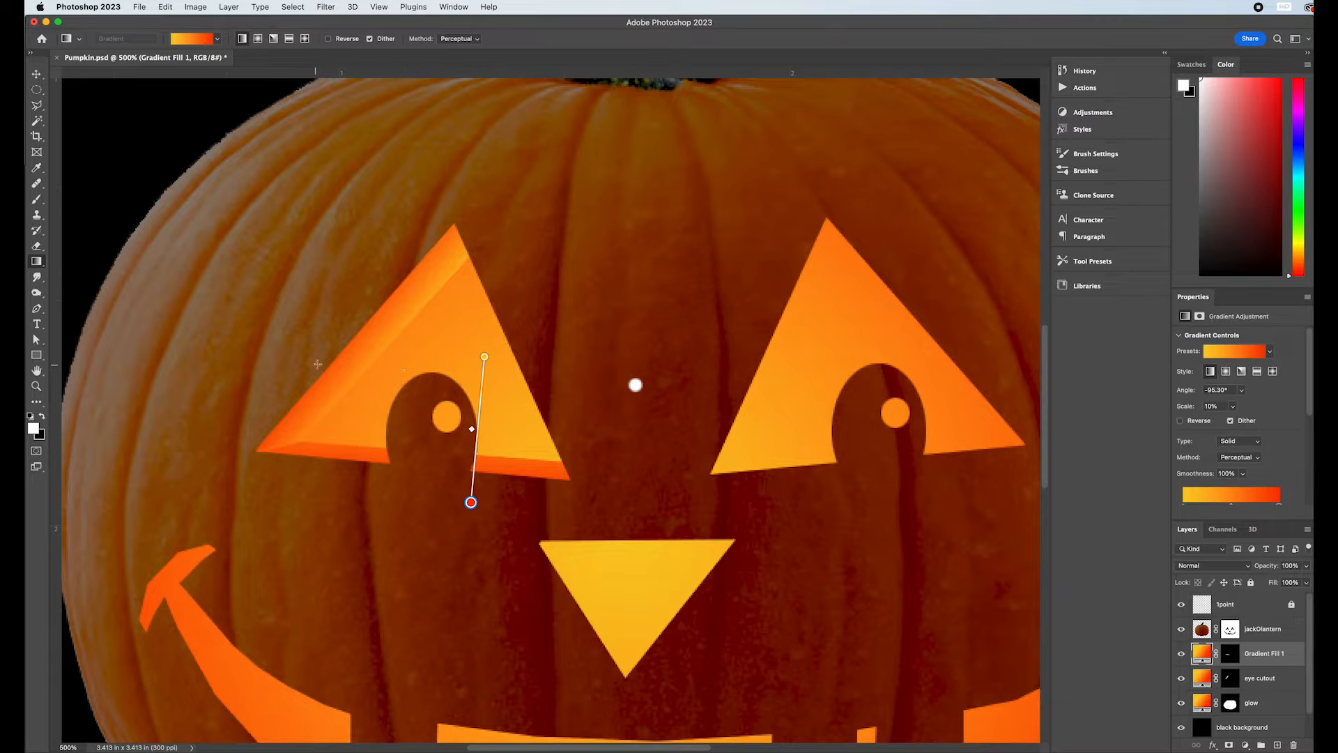
key("m")
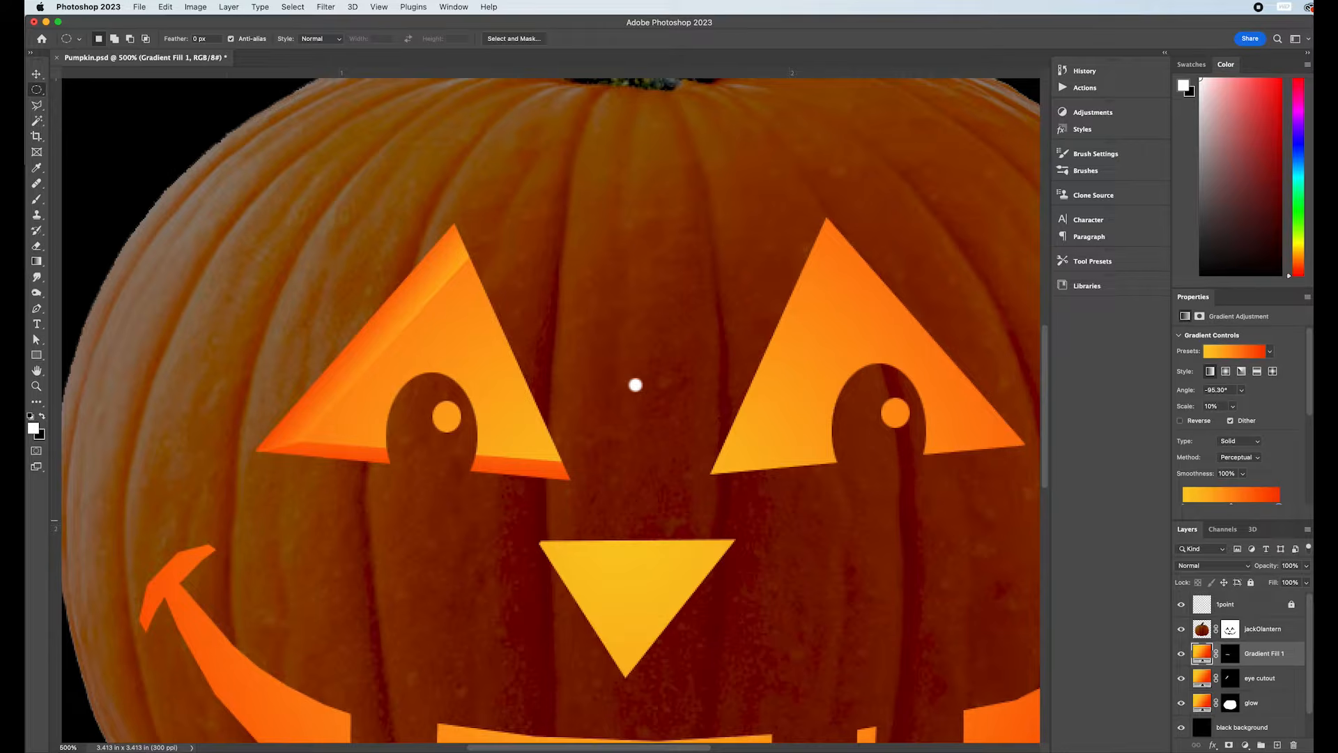
Add a new layer and draw a curved Polygonal Lasso selection of about 0.16 by 0.22 in along the left pupil's nose-side edge.
left_click(1278, 744)
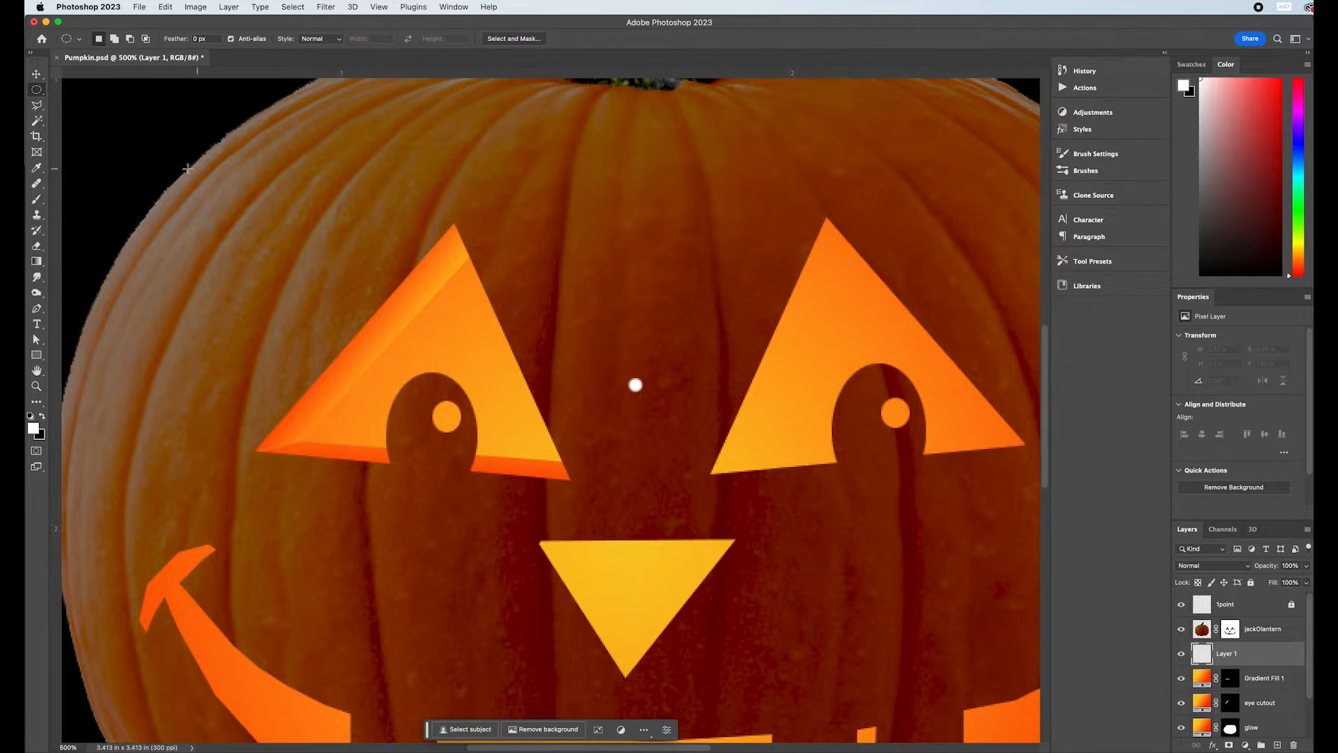
left_click(36, 104)
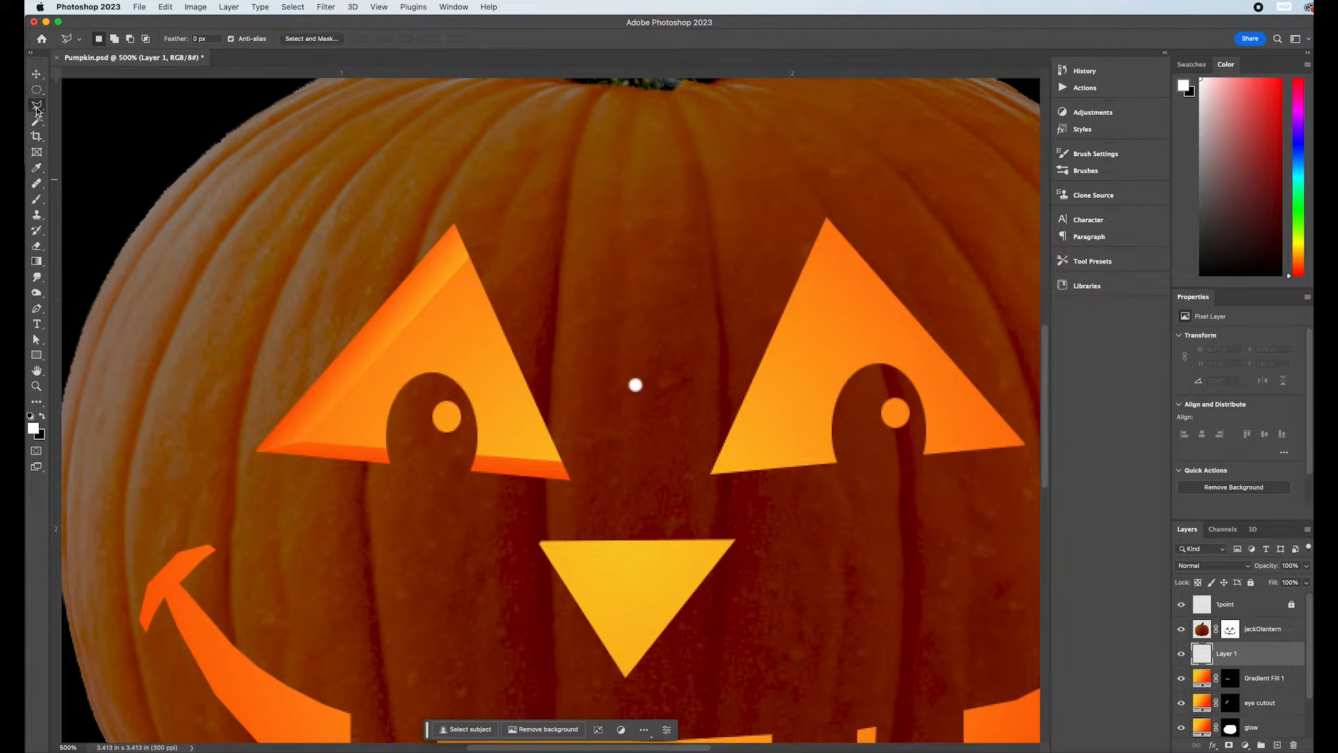
left_click(431, 375)
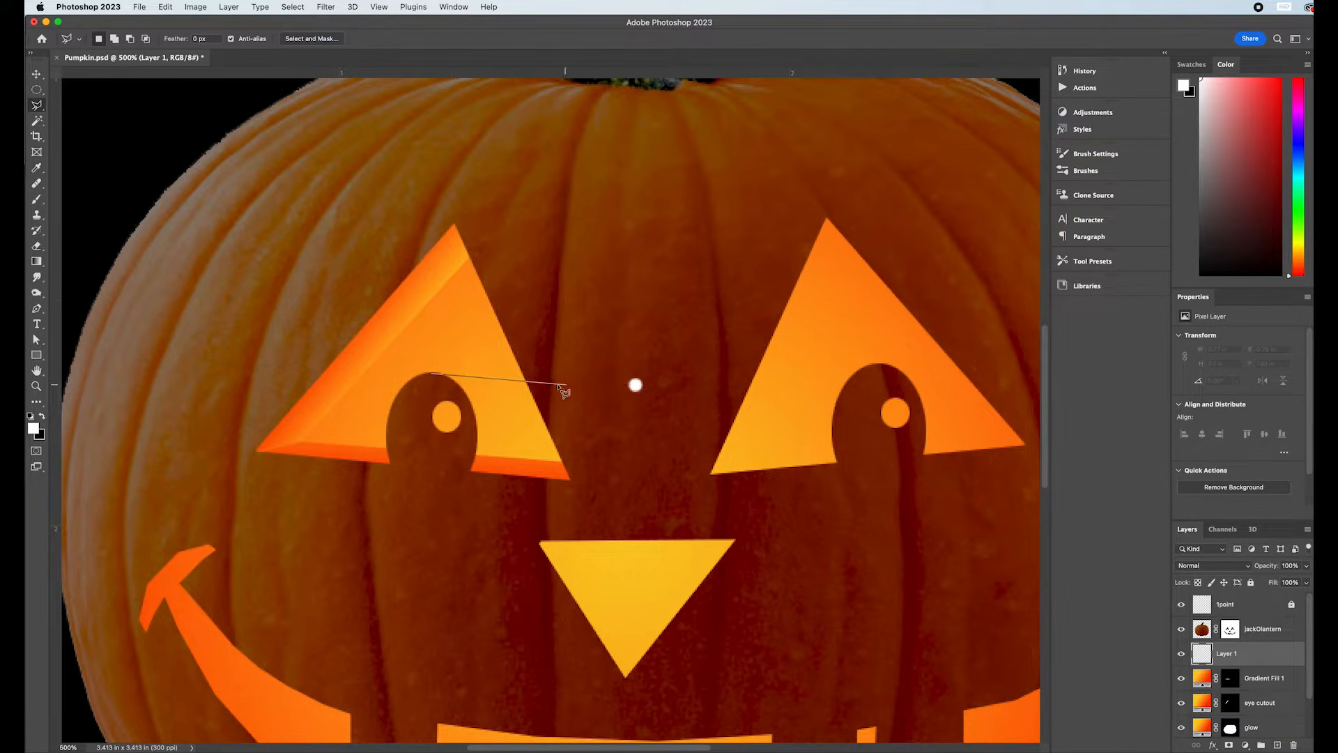
left_click(482, 379)
left_click_drag(502, 415, 499, 456)
left_click_drag(500, 458, 498, 457)
left_click(470, 472)
left_click(462, 445)
left_click(467, 404)
left_click(434, 377)
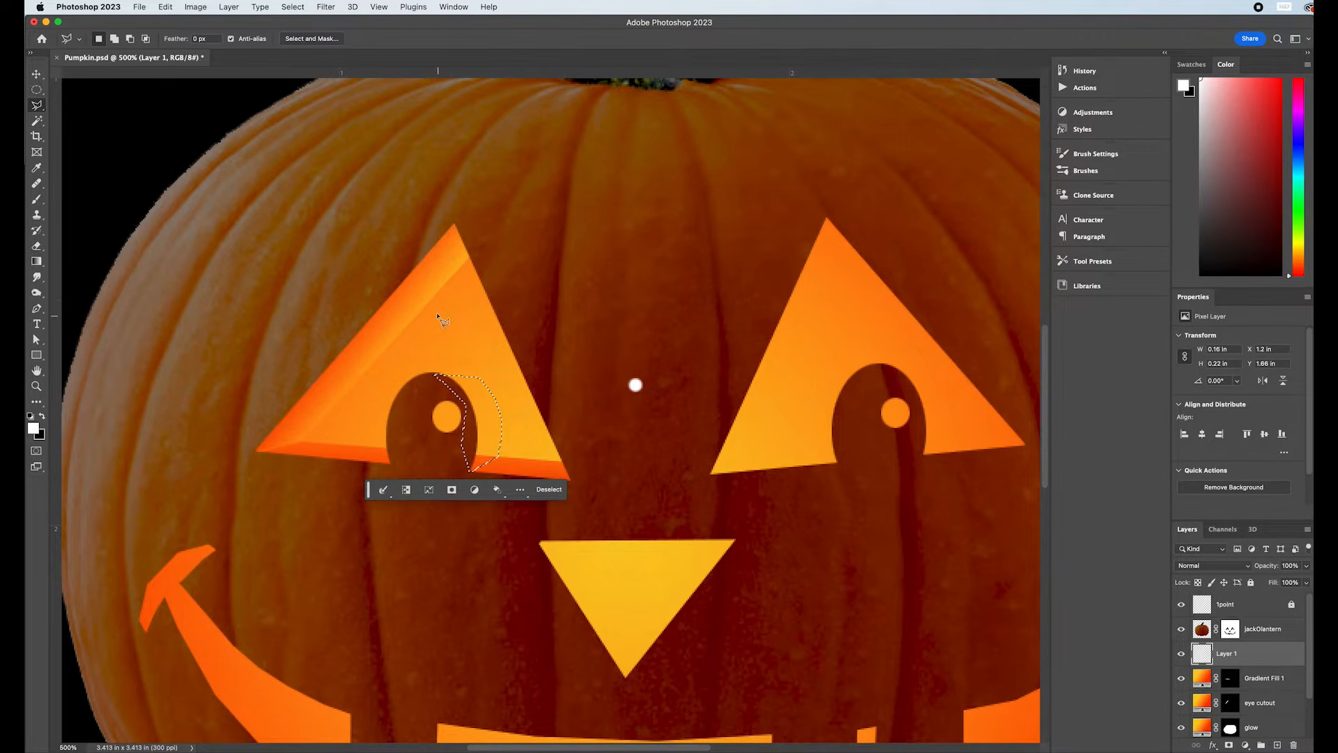
Fill the selection beside the left pupil with a linear yellow-to-red gradient at about -141° and 8% scale.
left_click(37, 261)
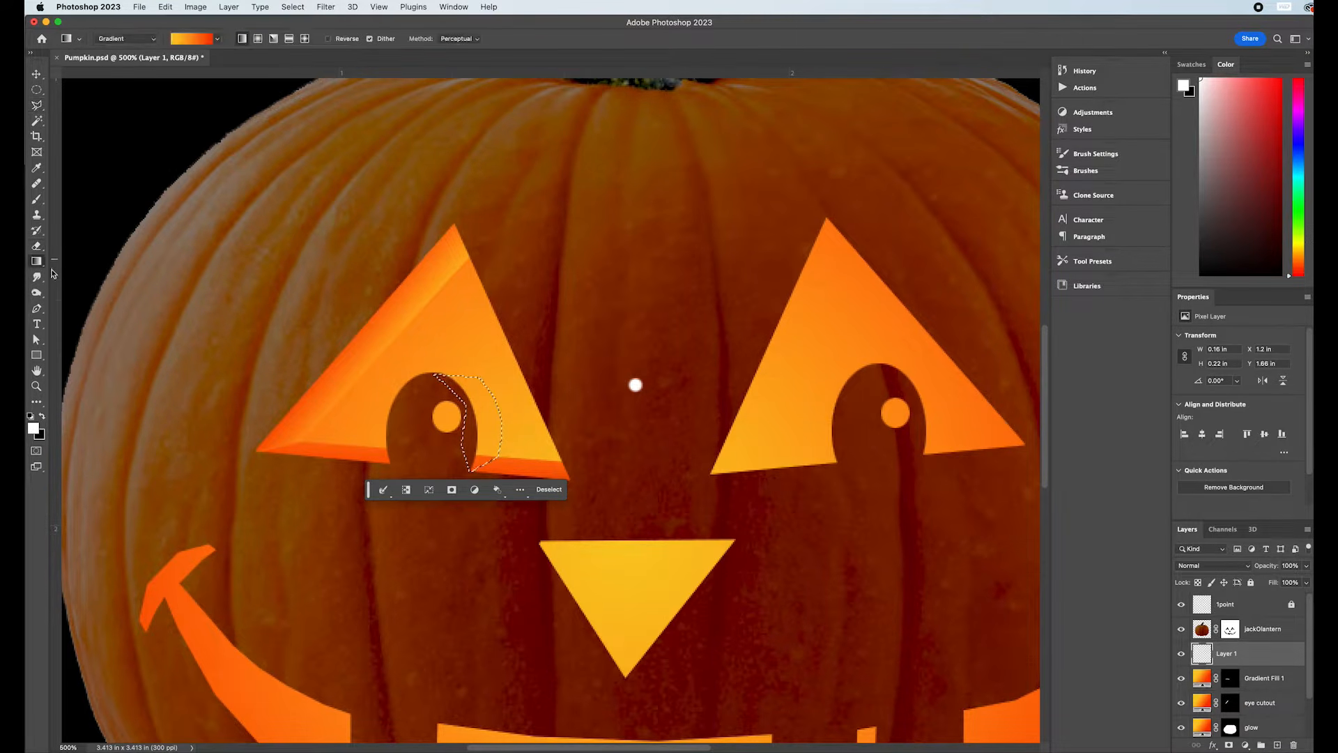
left_click_drag(540, 388, 469, 444)
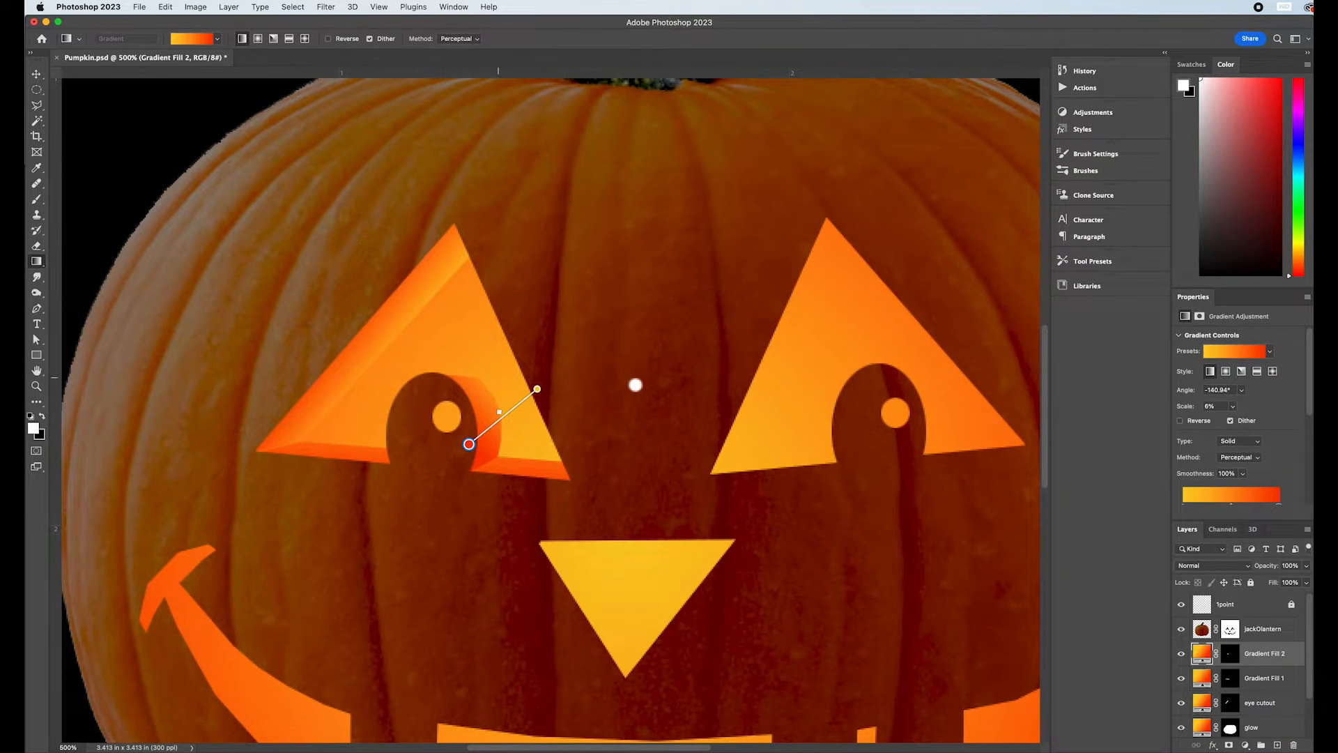
left_click(37, 90)
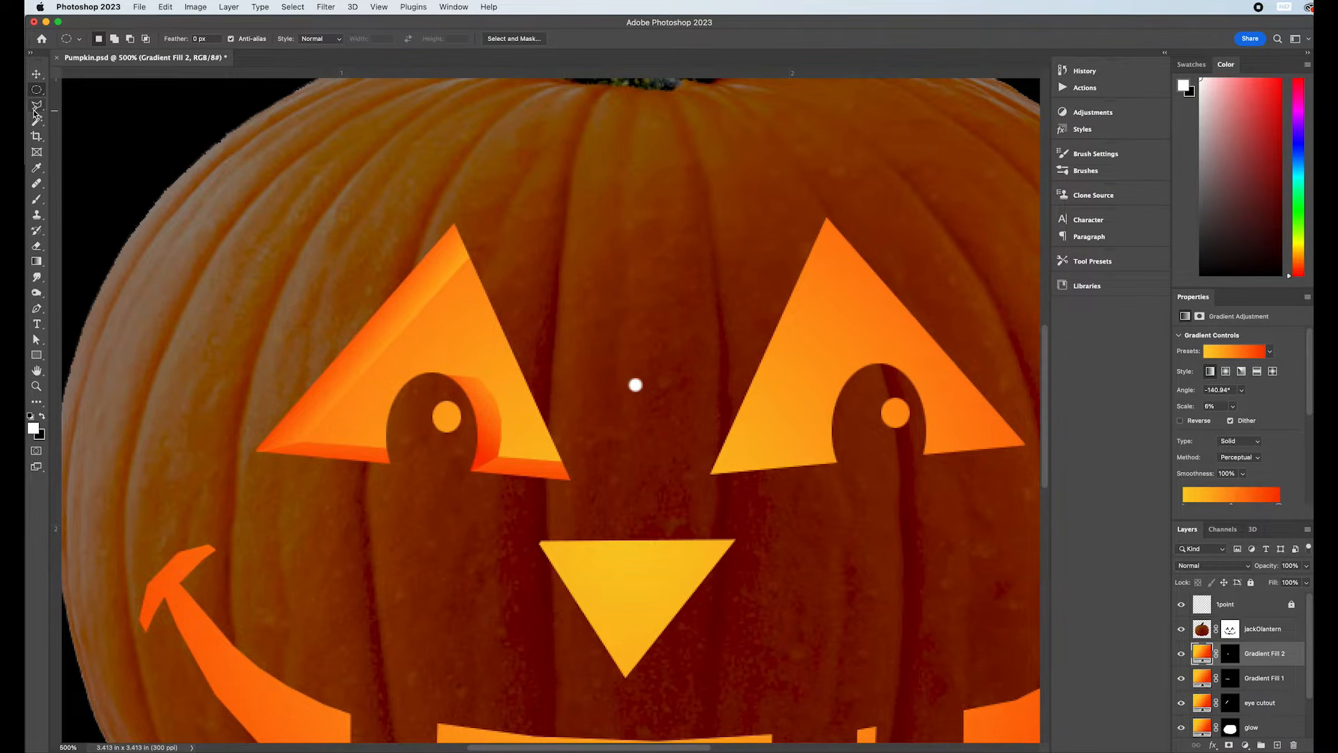
Add a new layer and draw a Polygonal Lasso selection of about 0.09 by 0.11 in around the left pupil's small round highlight.
left_click(37, 105)
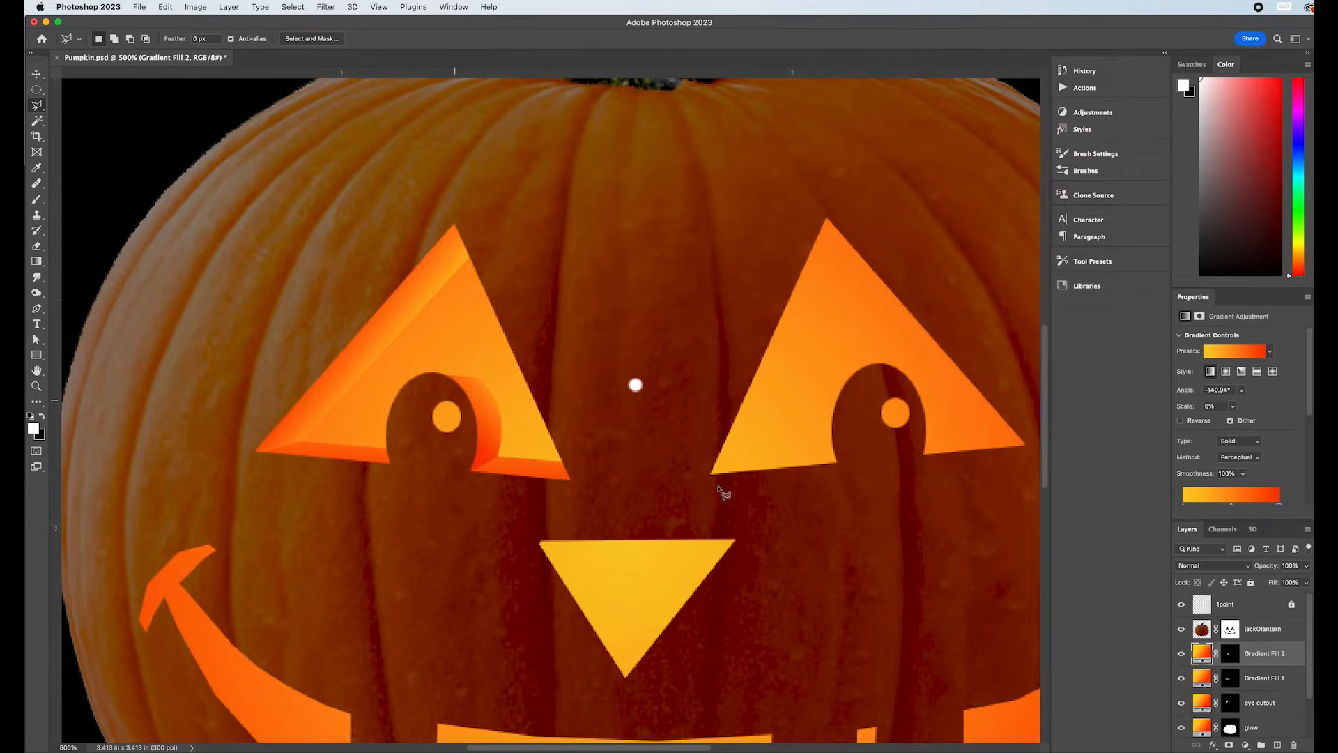
left_click(1277, 744)
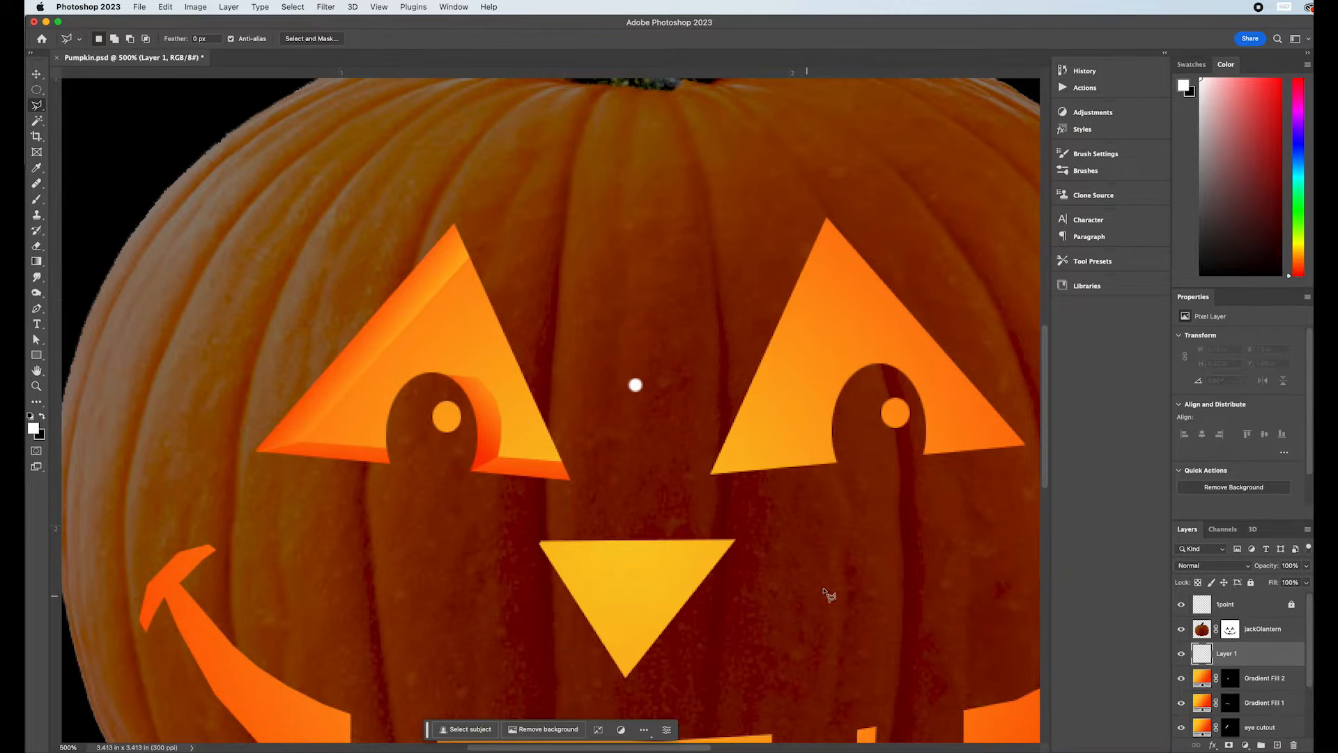
left_click(452, 402)
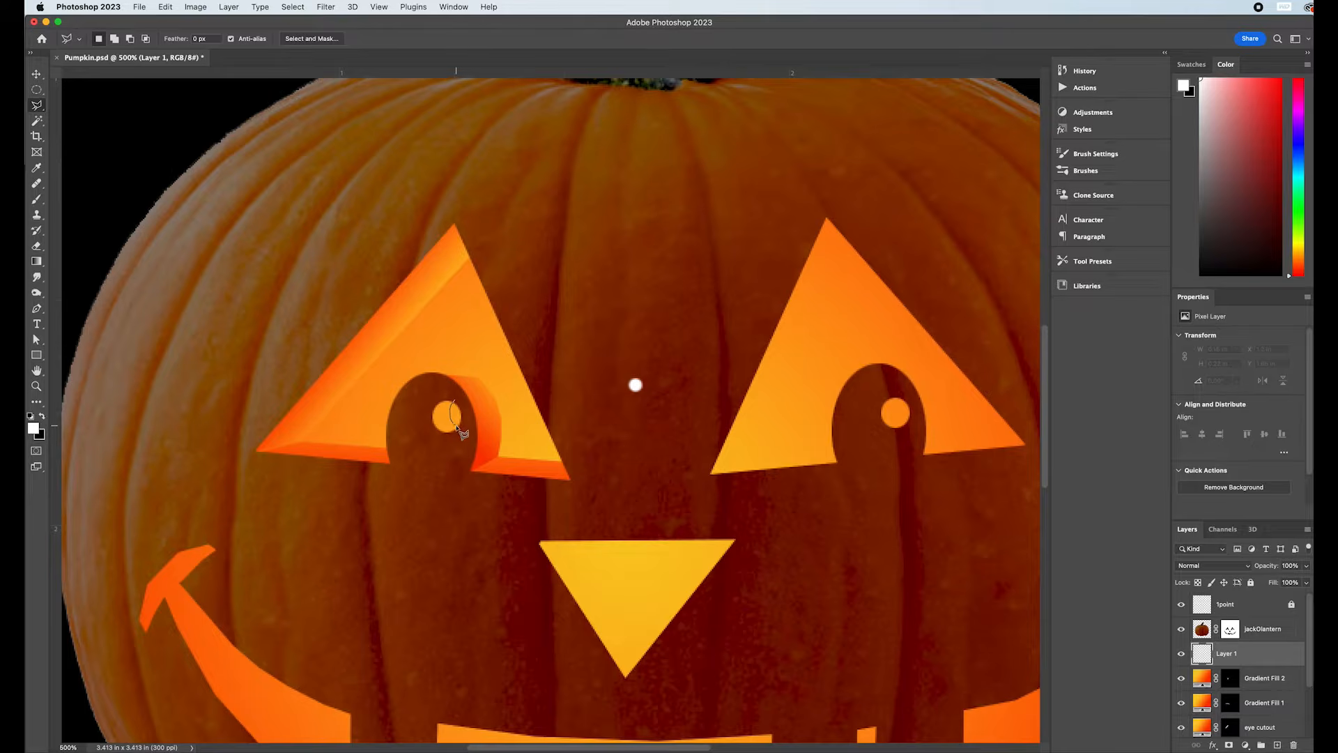
left_click(462, 428)
left_click(457, 443)
left_click(430, 436)
left_click(426, 406)
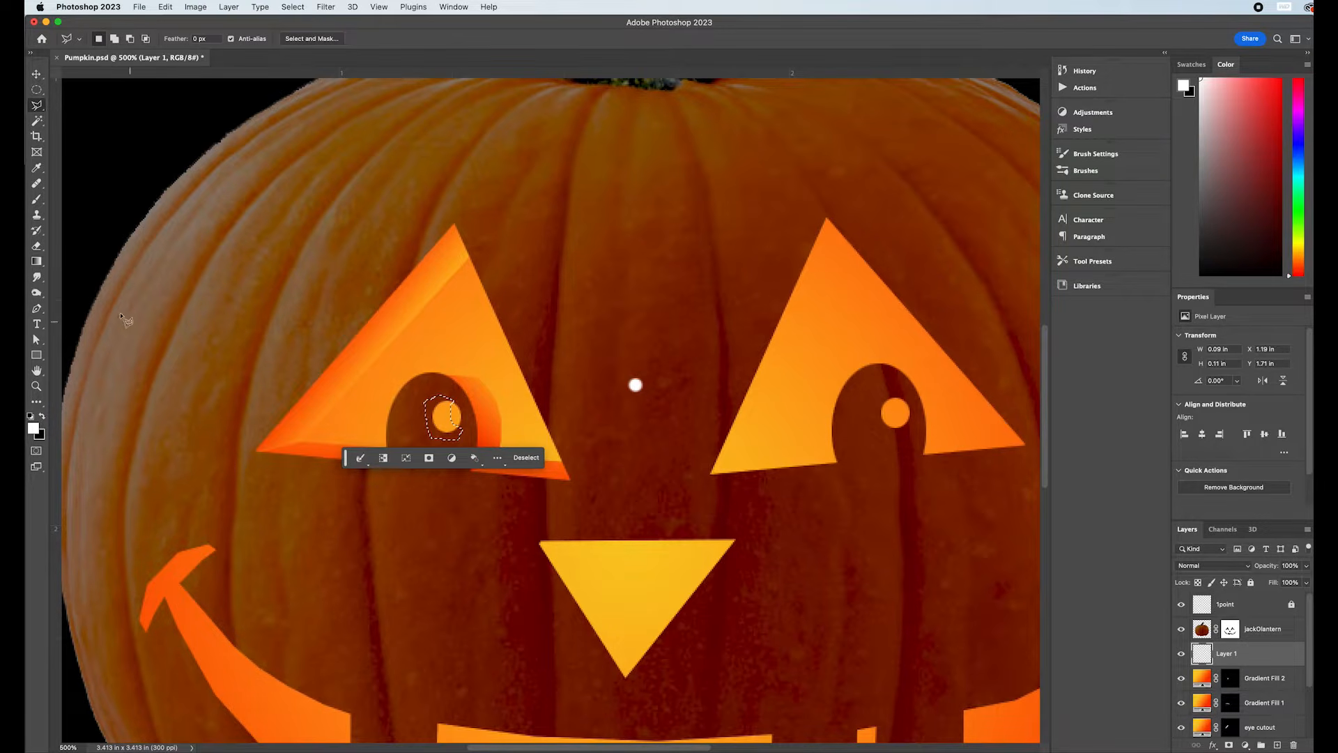
Fill the highlight selection with a linear yellow-to-red gradient at about -156° and 4% scale.
left_click(36, 260)
left_click_drag(514, 401, 419, 437)
left_click_drag(475, 395, 426, 417)
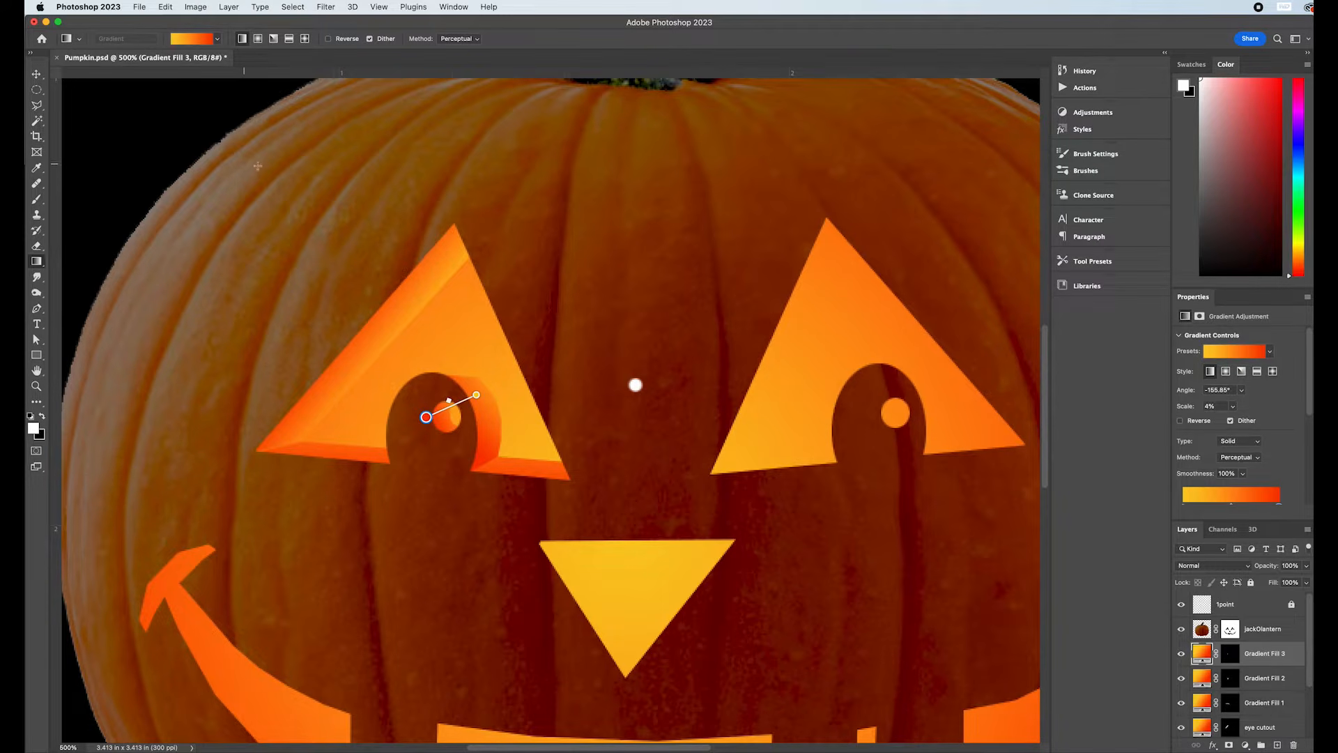
left_click(36, 89)
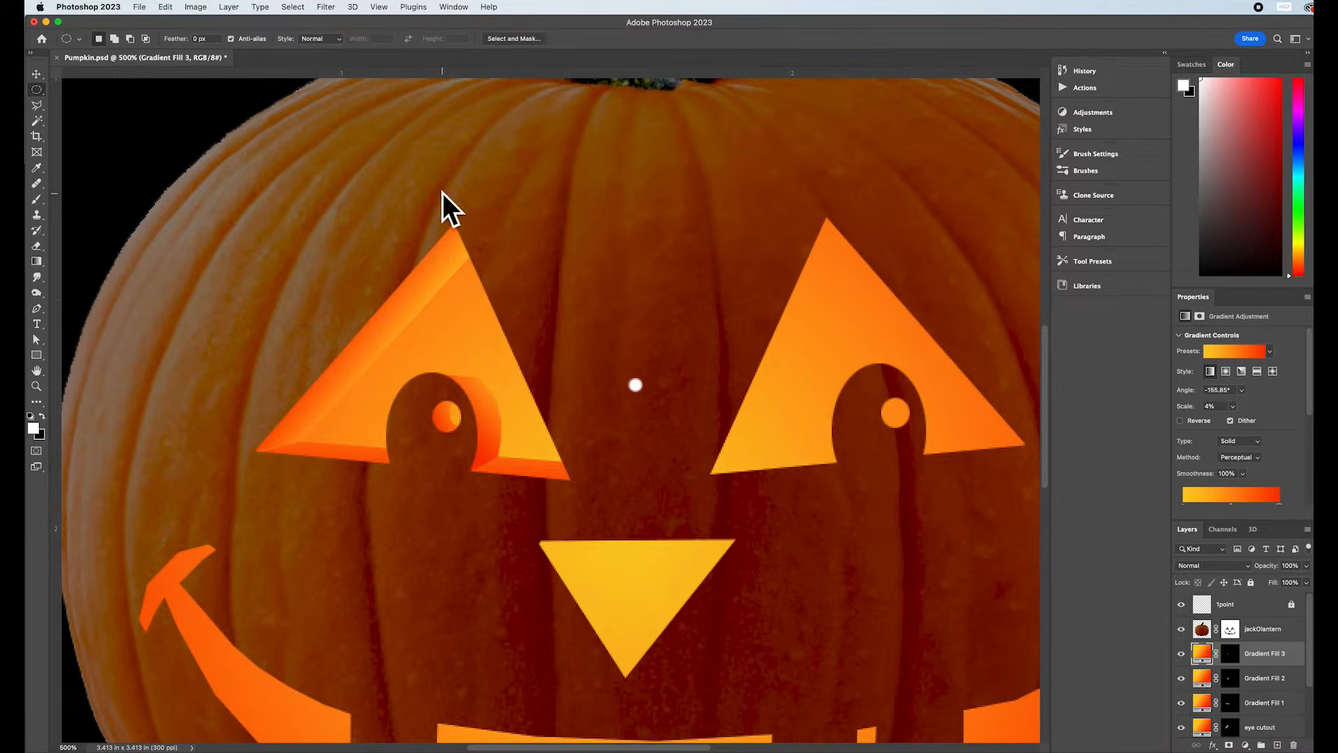
Duplicate the Gradient Fill 3, Gradient Fill 2, Gradient Fill 1 and eye cutout layers together.
key("super+minus")
key("super+minus")
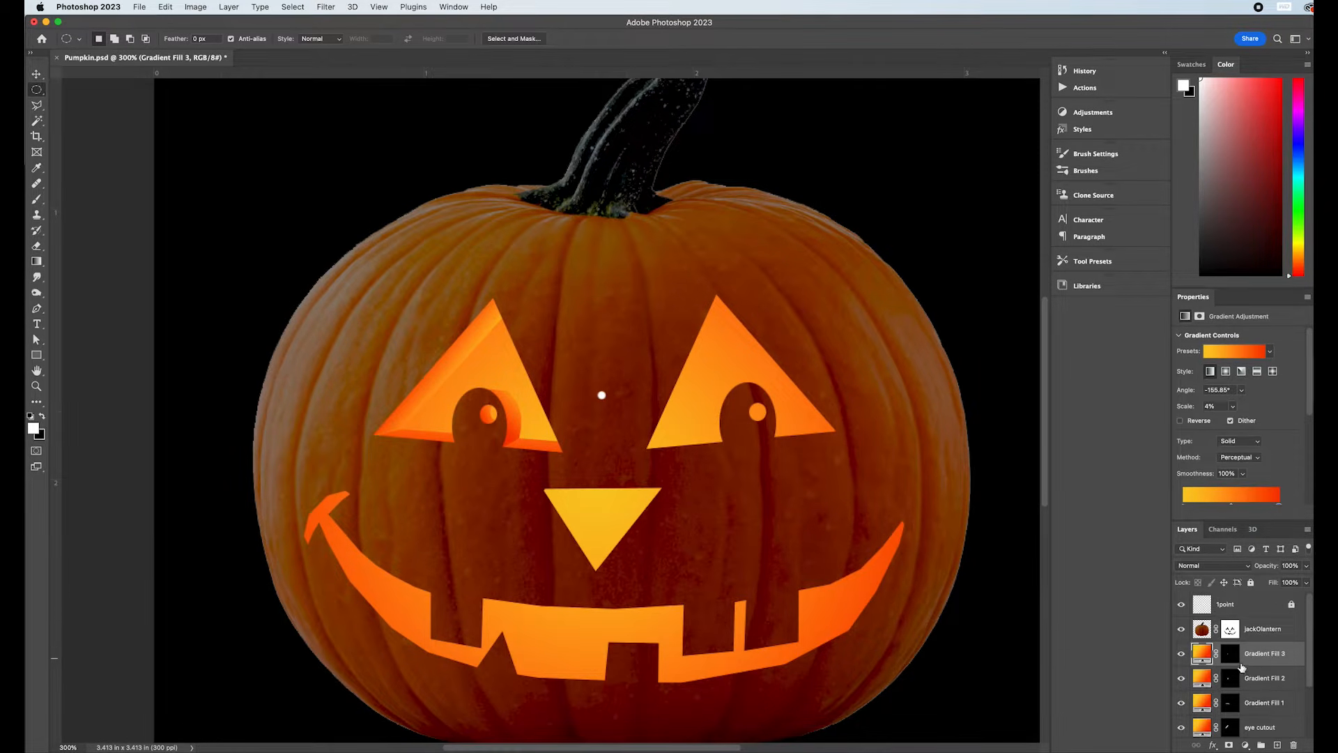
scroll(1277, 677, "down", 2)
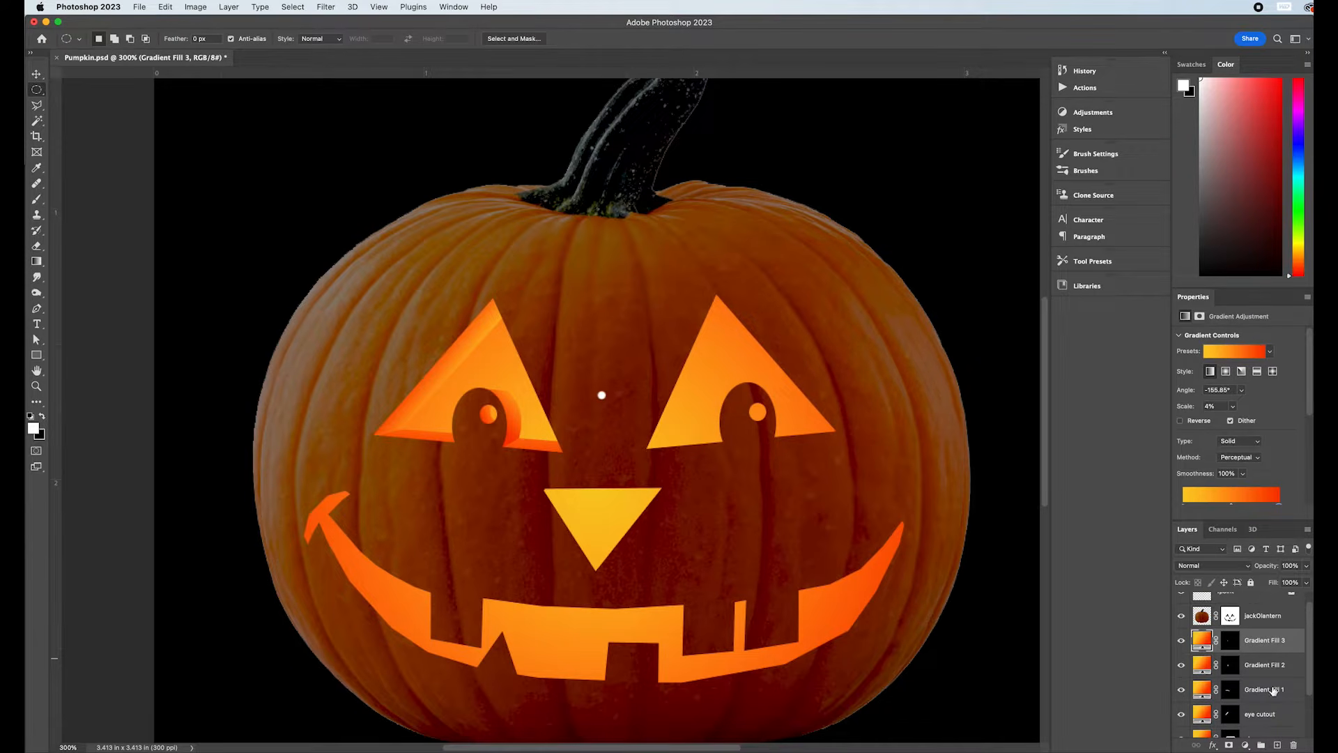
scroll(1264, 690, "down", 1)
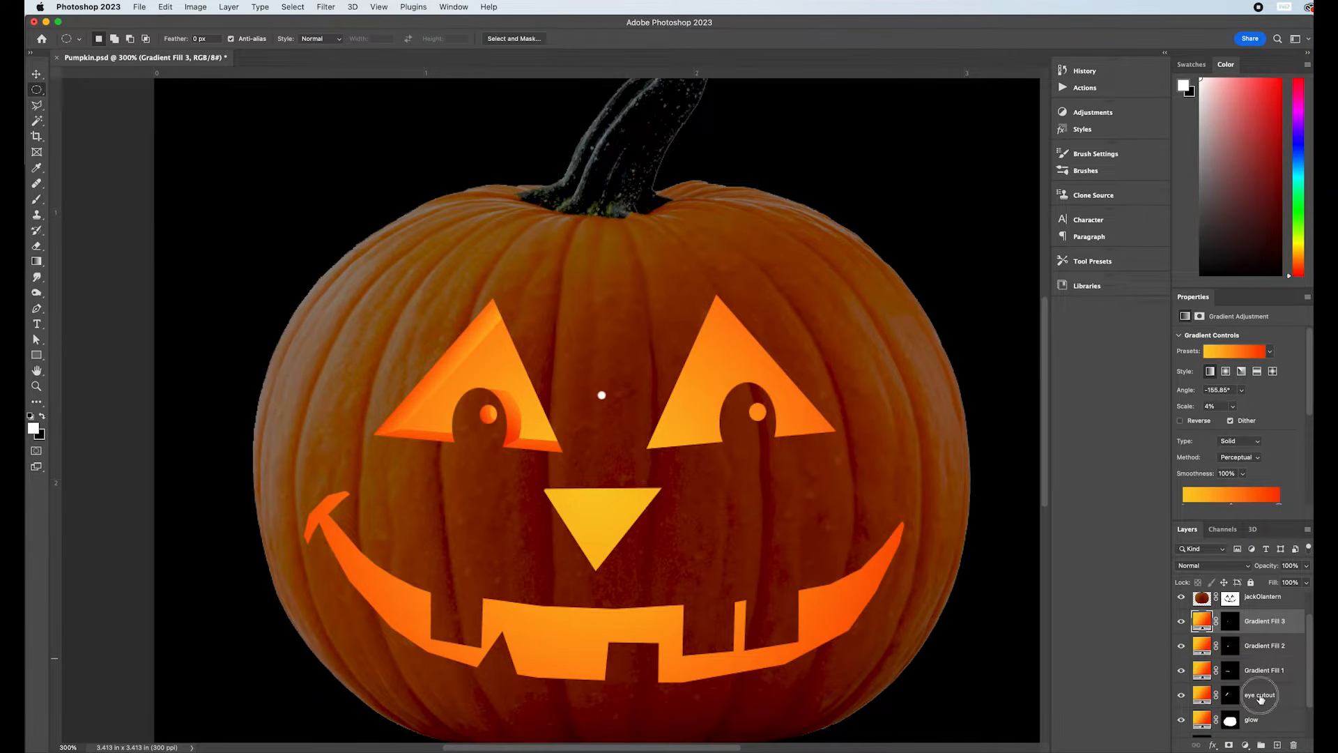
left_click(1260, 699, "shift")
right_click(1260, 698)
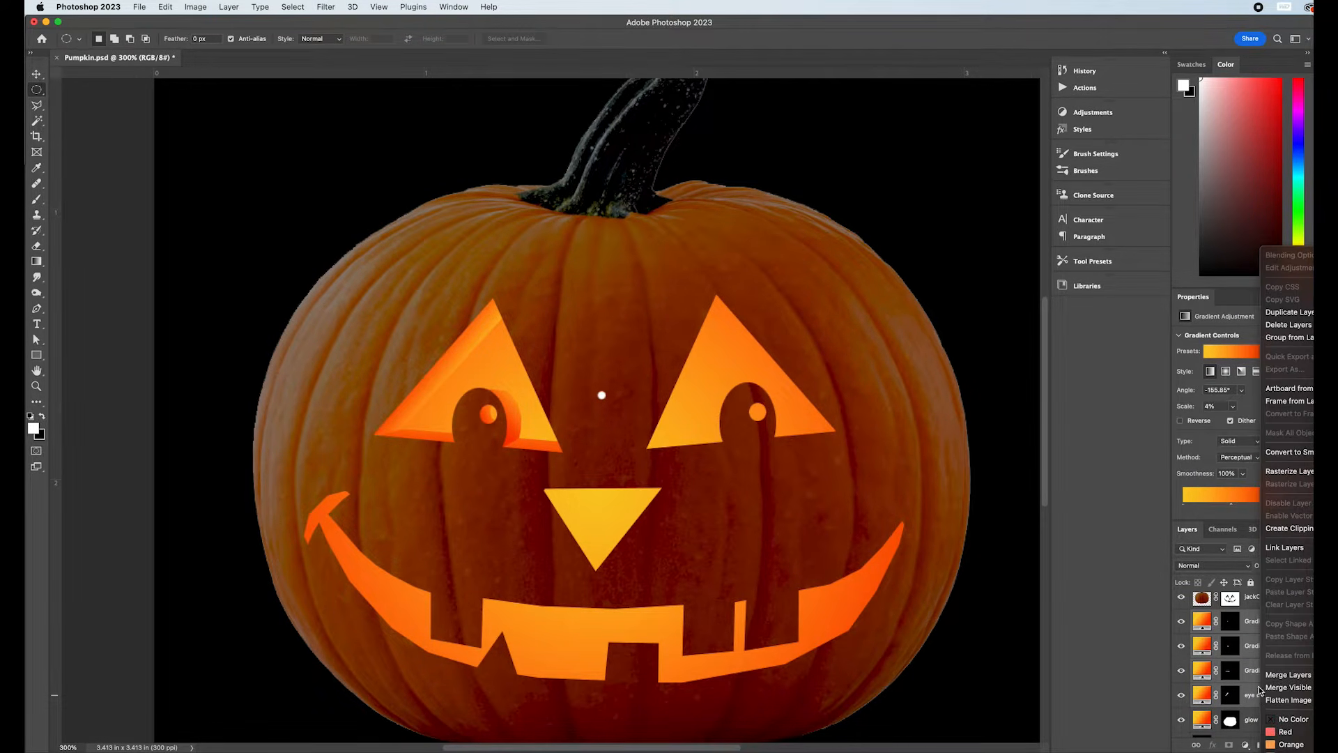
left_click(1272, 311)
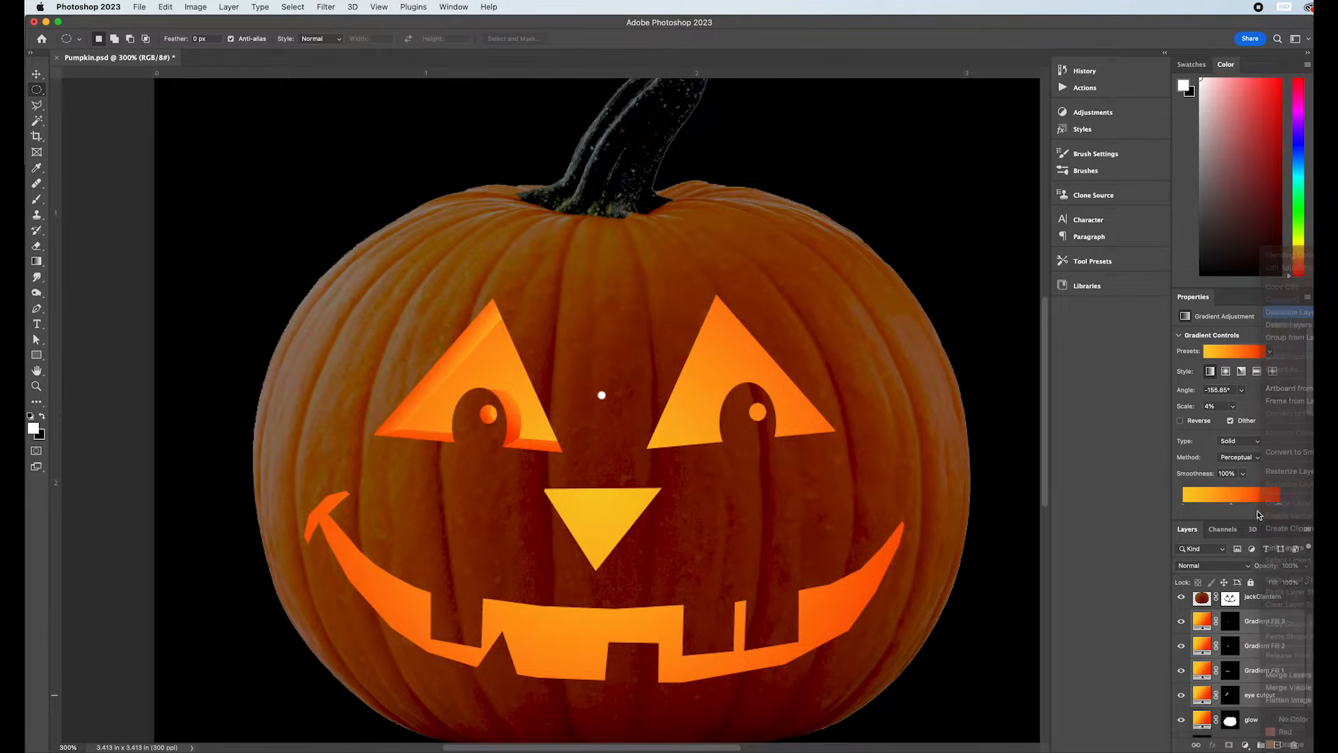
left_click(897, 373)
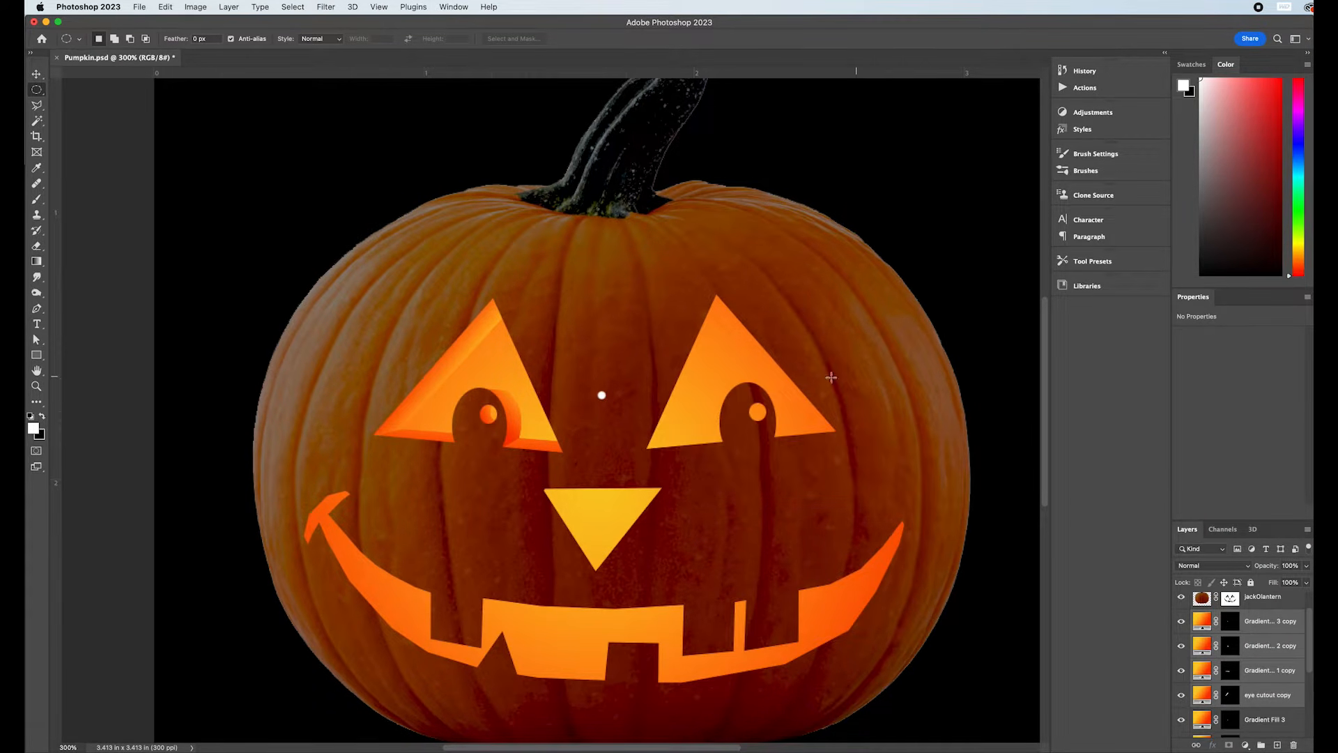
Flip the four duplicated layers horizontally and move them about 1 in across onto the right eye.
key("super+t")
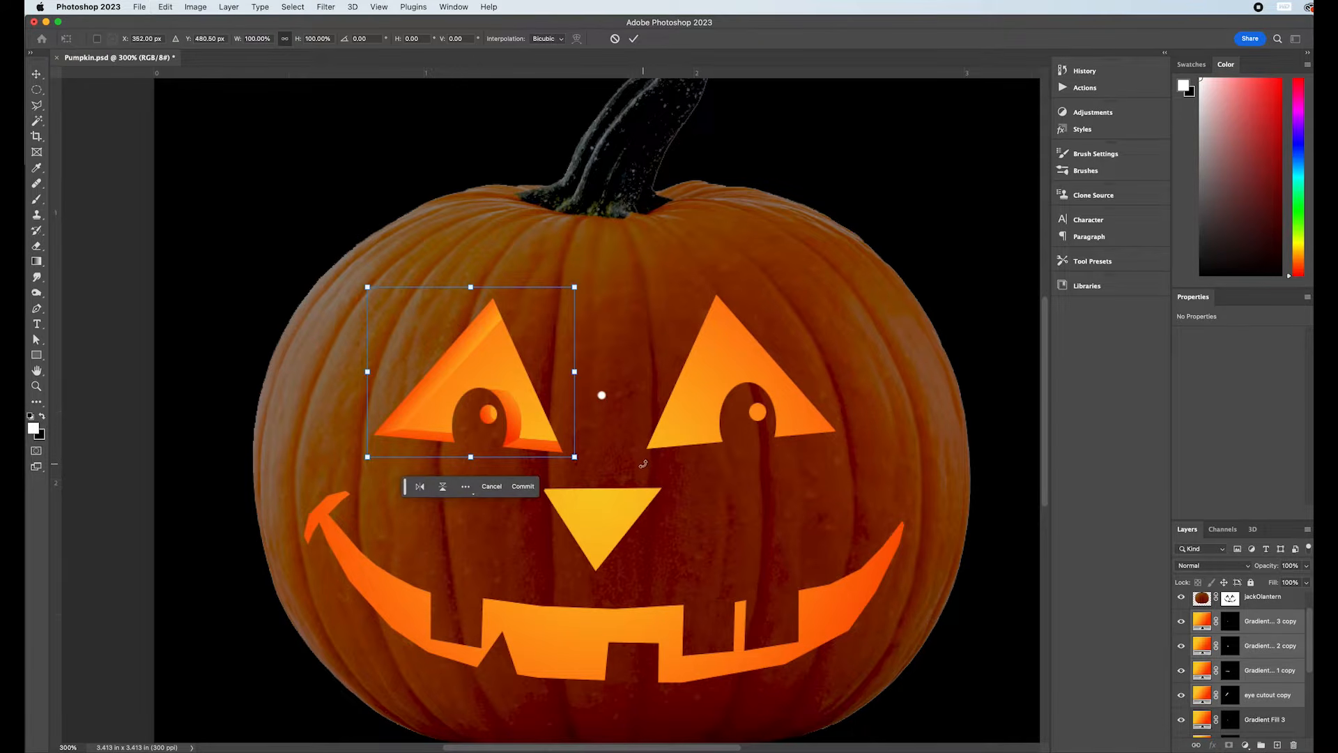
right_click(417, 400)
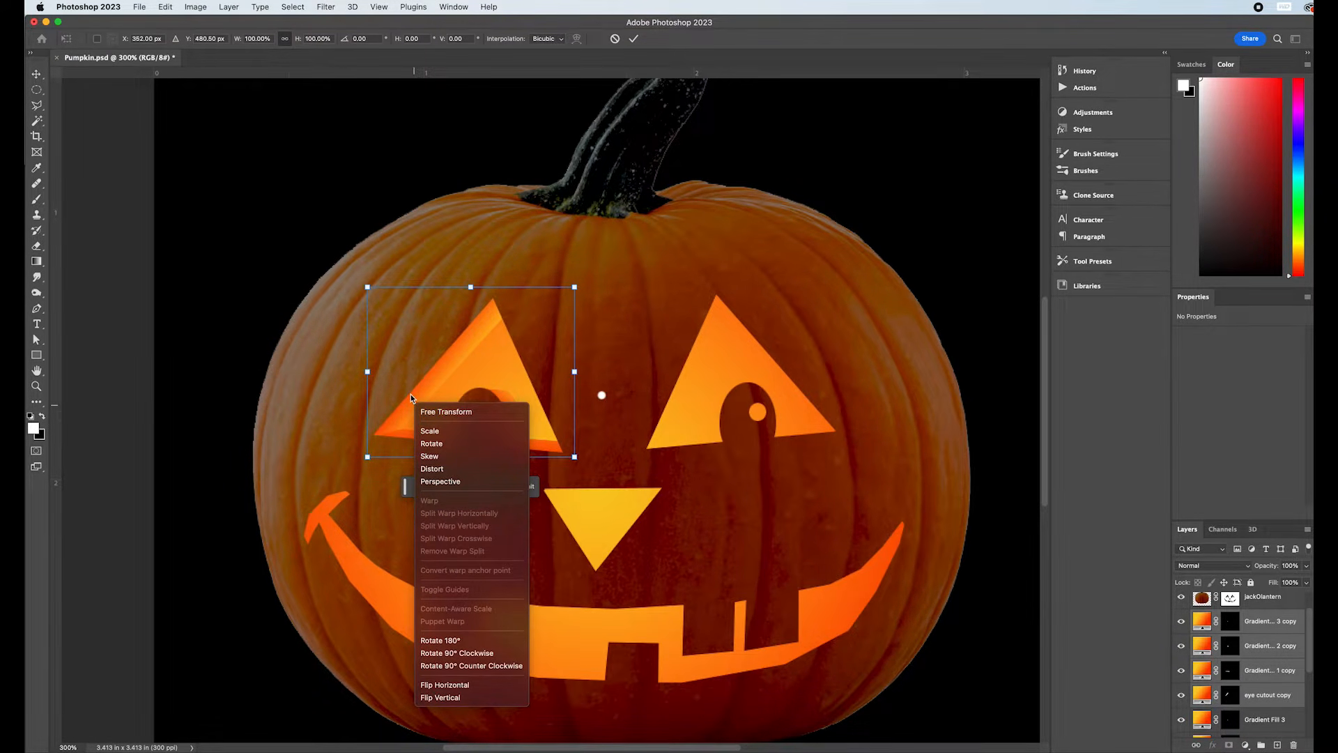
left_click(435, 687)
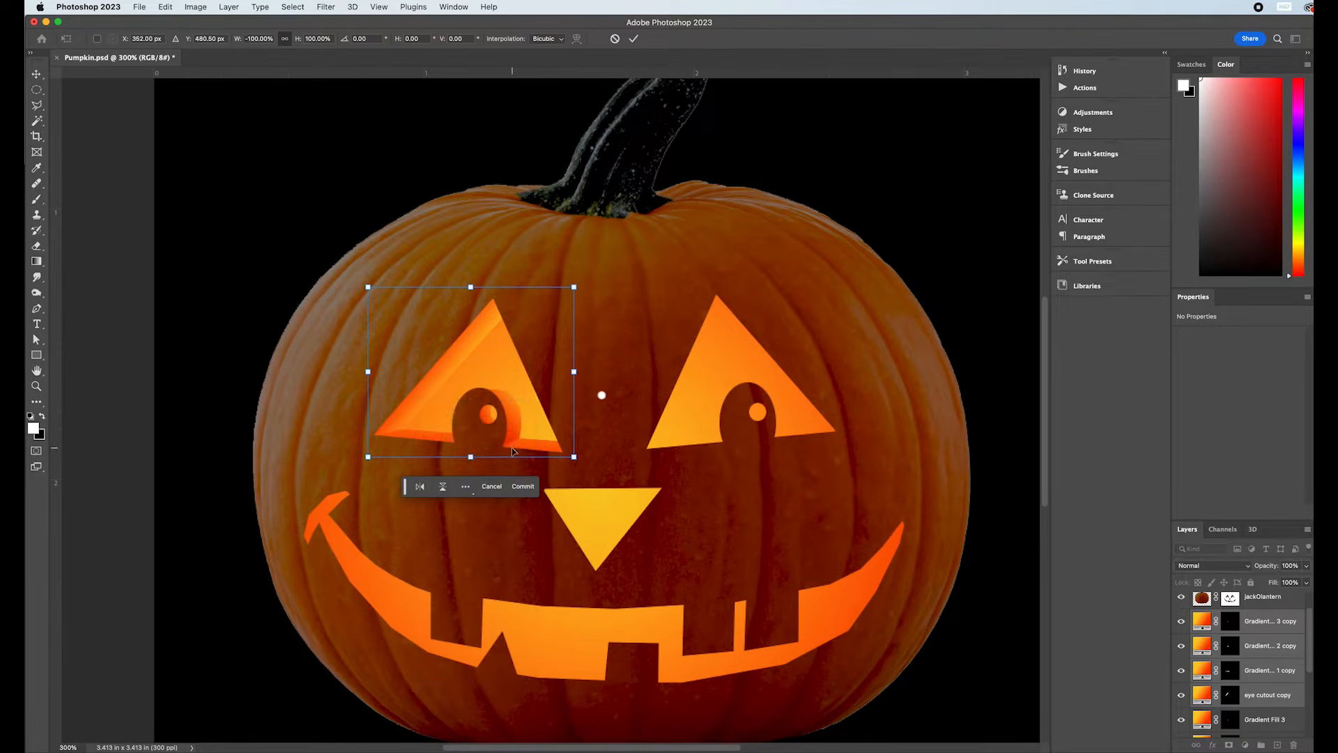
left_click_drag(508, 364, 778, 359)
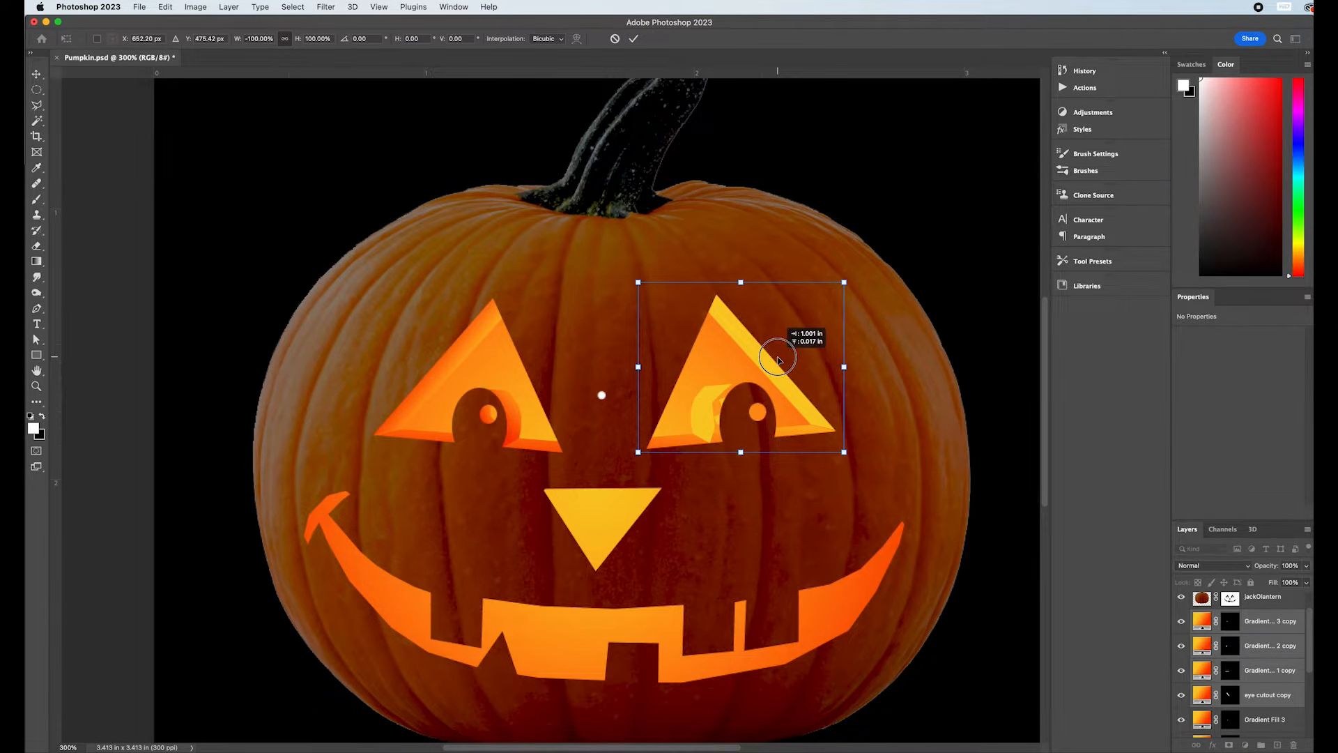
left_click_drag(779, 360, 779, 359)
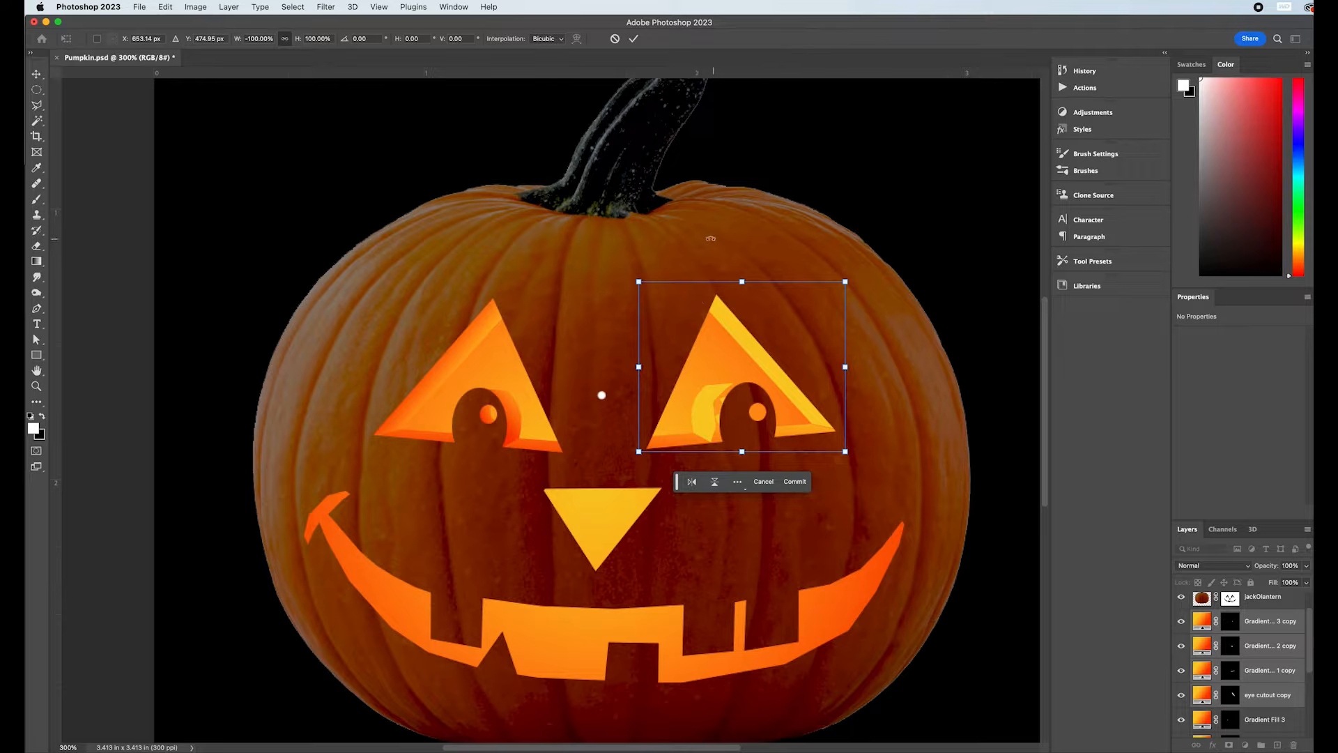
left_click(36, 74)
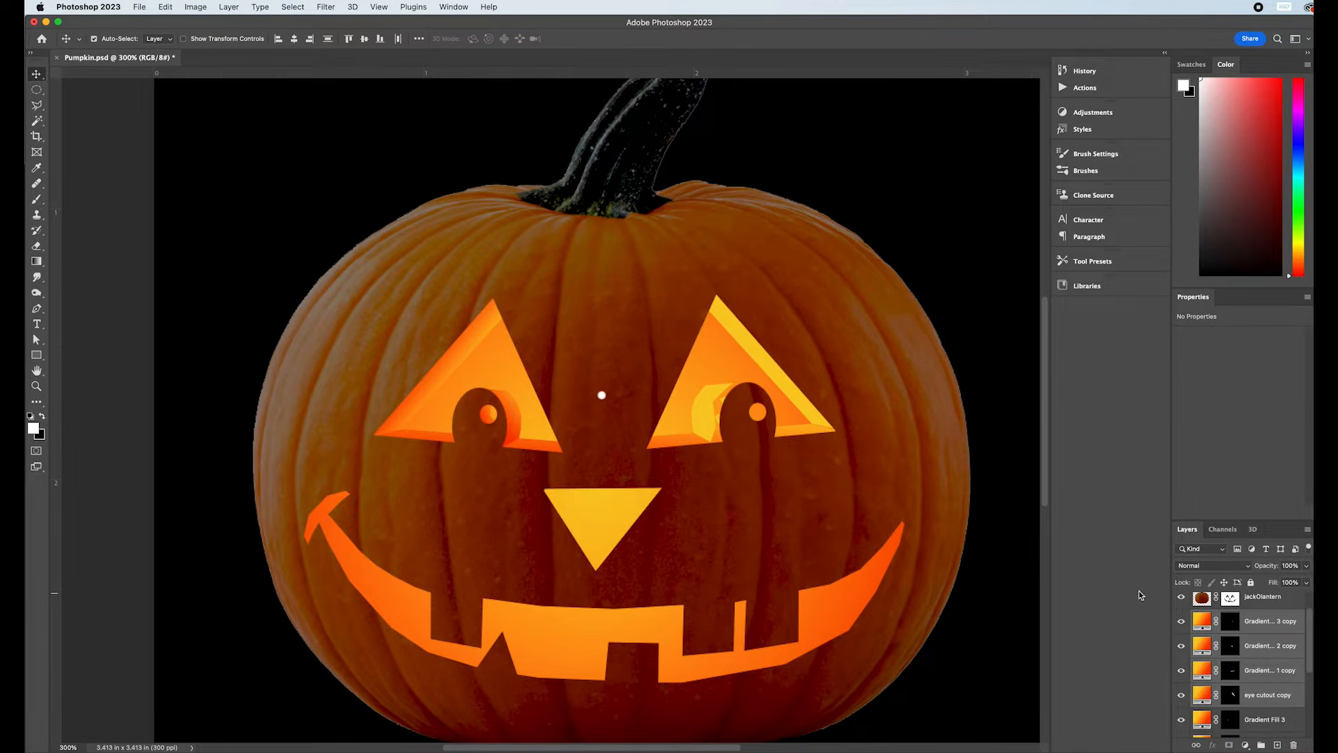
Nudge the Gradient Fill 3 copy and Gradient Fill 2 copy shading to fit the right eye's highlight and pupil edge.
left_click(1273, 653)
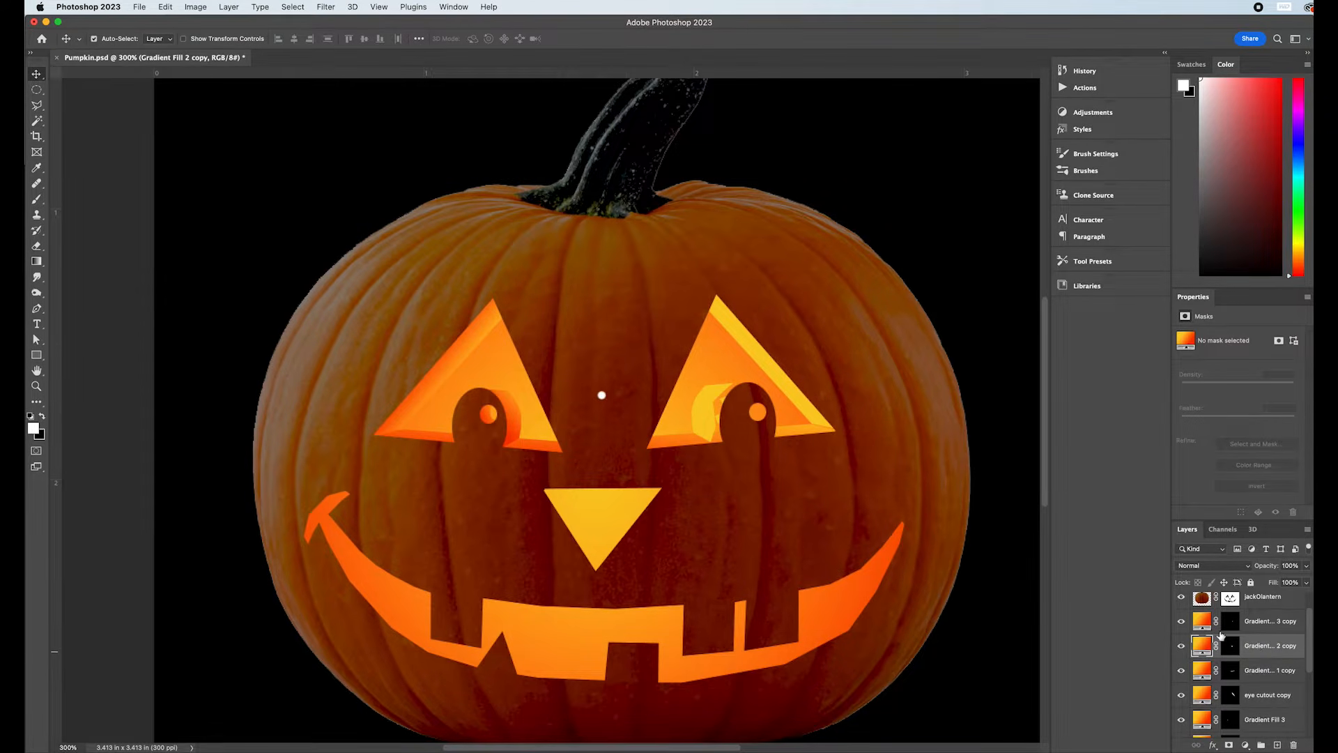
left_click(1266, 627)
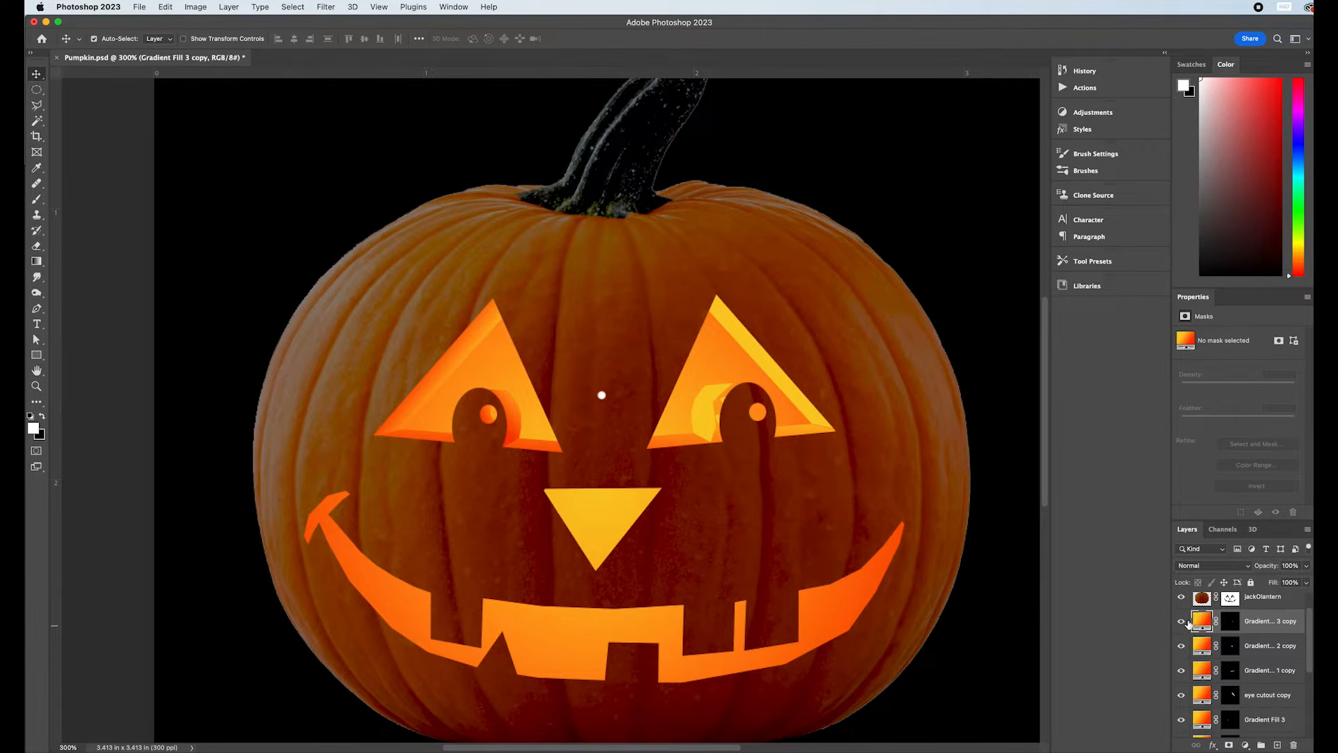
mouse_move(722, 421)
left_mouse_down()
mouse_move(754, 421)
mouse_move(702, 418)
mouse_move(728, 419)
mouse_move(714, 418)
left_mouse_up()
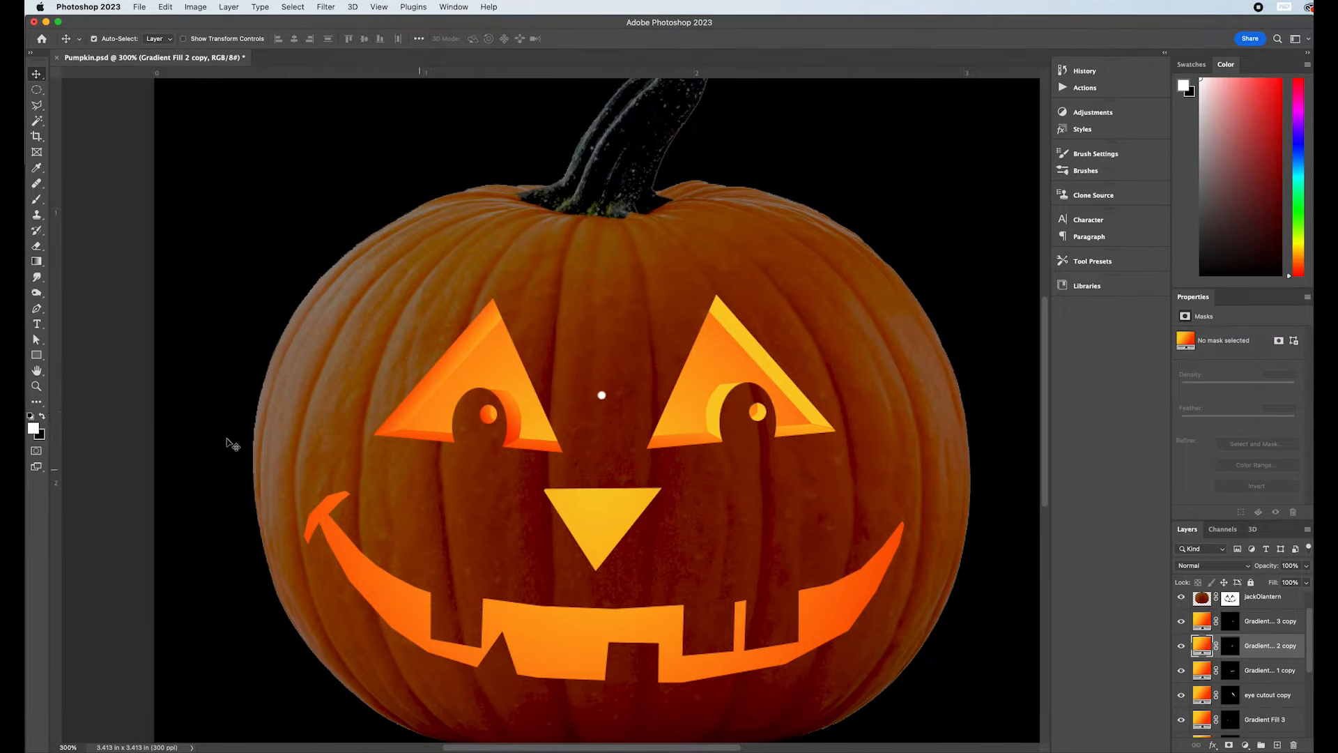
Redraw the Gradient Fill 2 copy gradient diagonally from beside the right eye down to its pupil, yellow to red.
left_click(37, 262)
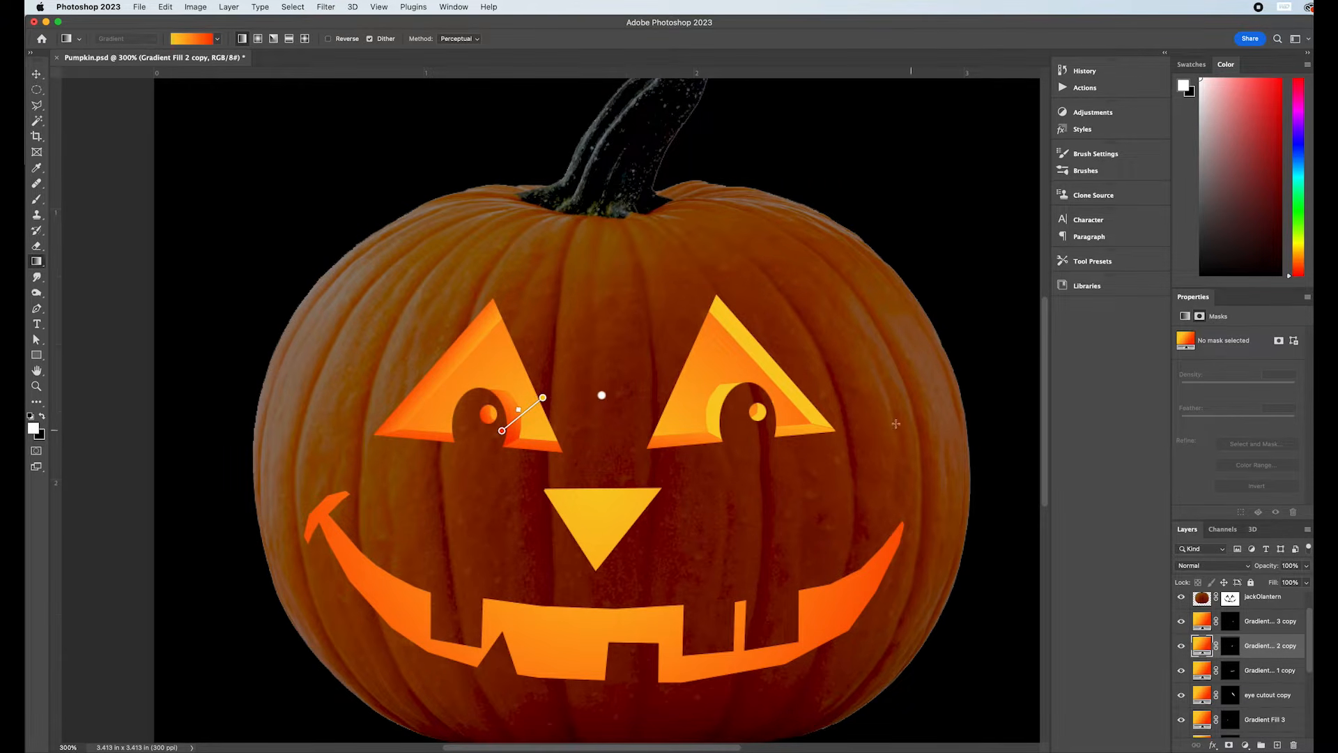
left_click(1179, 648)
left_click(1178, 648)
mouse_move(668, 416)
left_mouse_down()
mouse_move(769, 400)
mouse_move(723, 418)
mouse_move(727, 431)
left_mouse_up()
left_click_drag(678, 376, 741, 444)
mouse_move(631, 375)
left_mouse_down()
mouse_move(765, 410)
mouse_move(751, 432)
left_mouse_up()
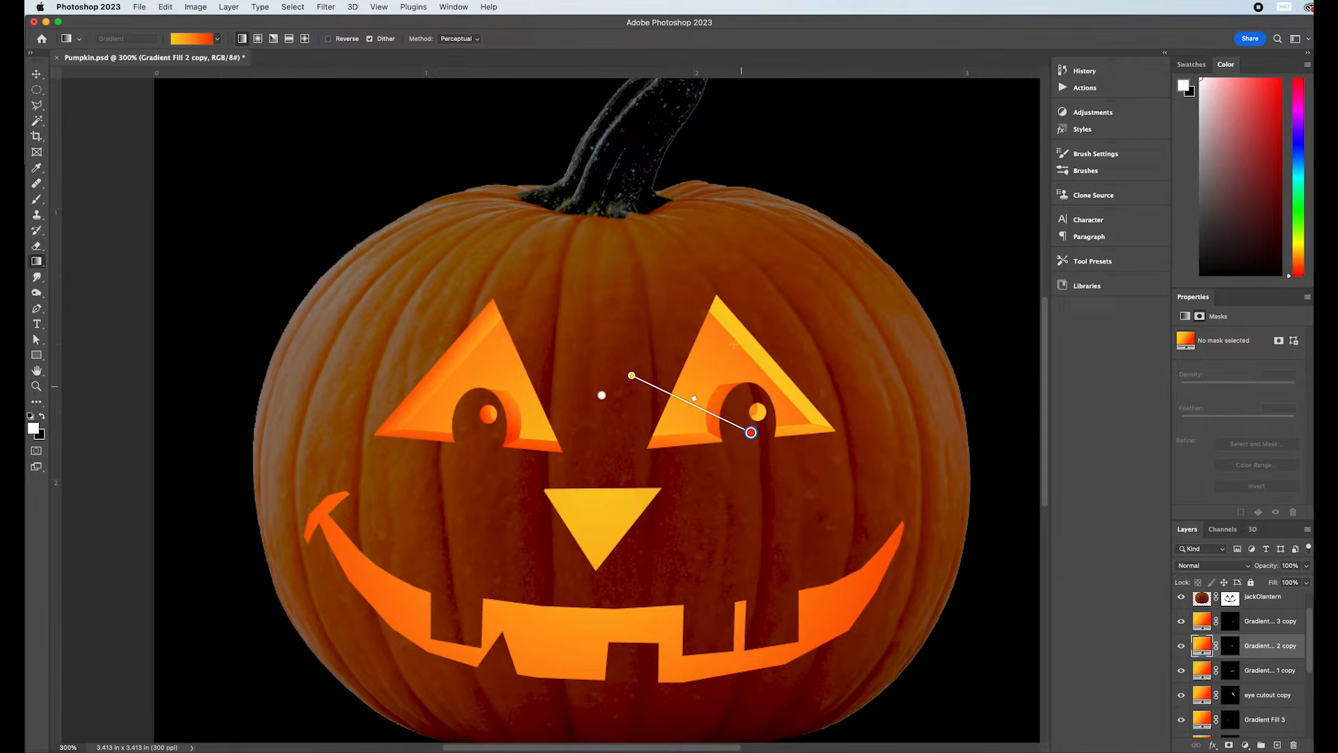
Redraw the Gradient Fill 3 copy gradient across the right pupil's highlight and the Gradient Fill 1 copy gradient at about -78° and 8% scale.
left_click(1202, 621)
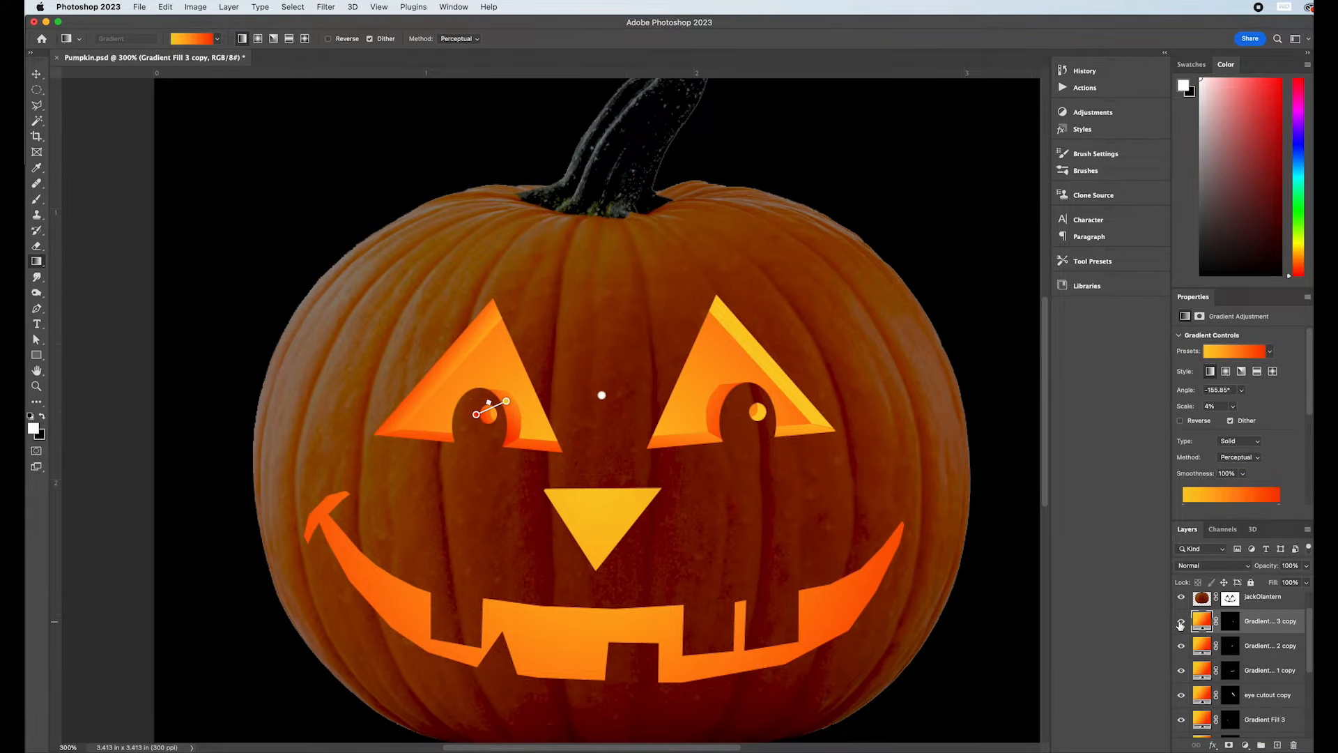
left_click_drag(737, 406, 770, 409)
left_click(1206, 672)
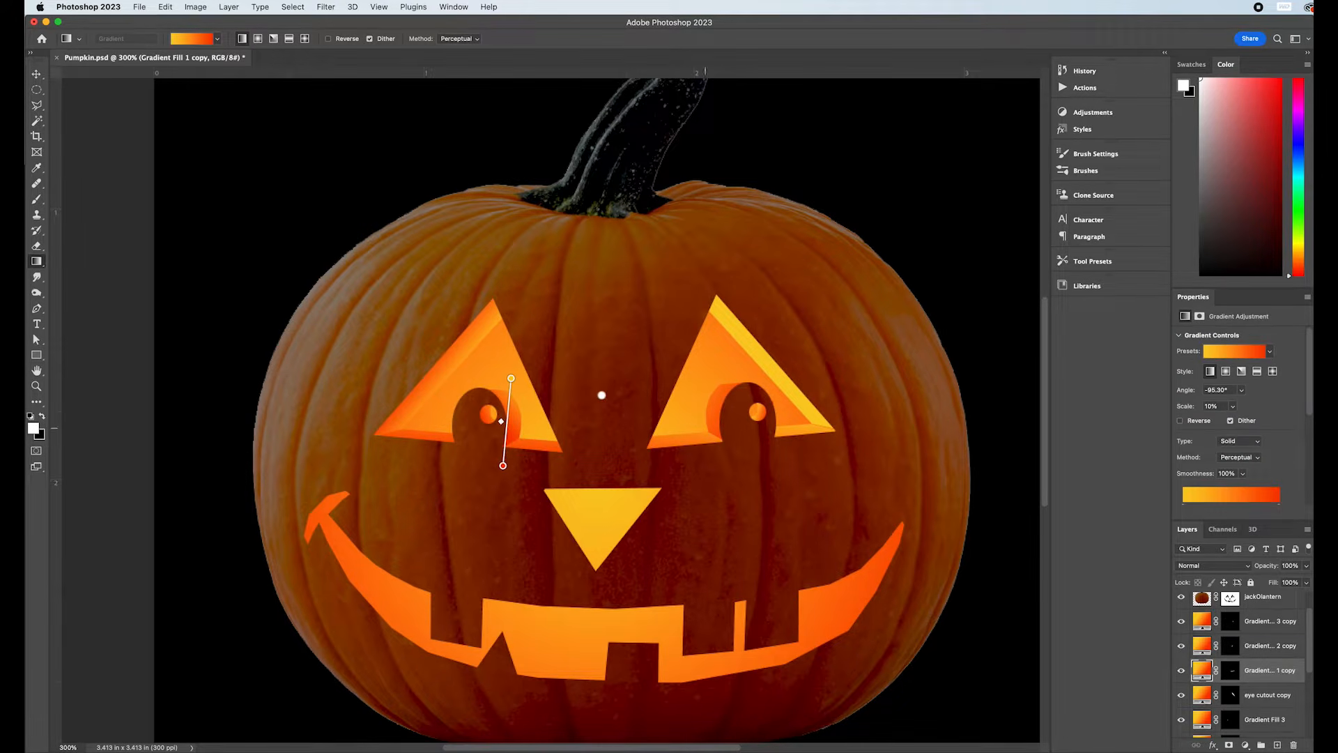
left_click_drag(675, 401, 689, 470)
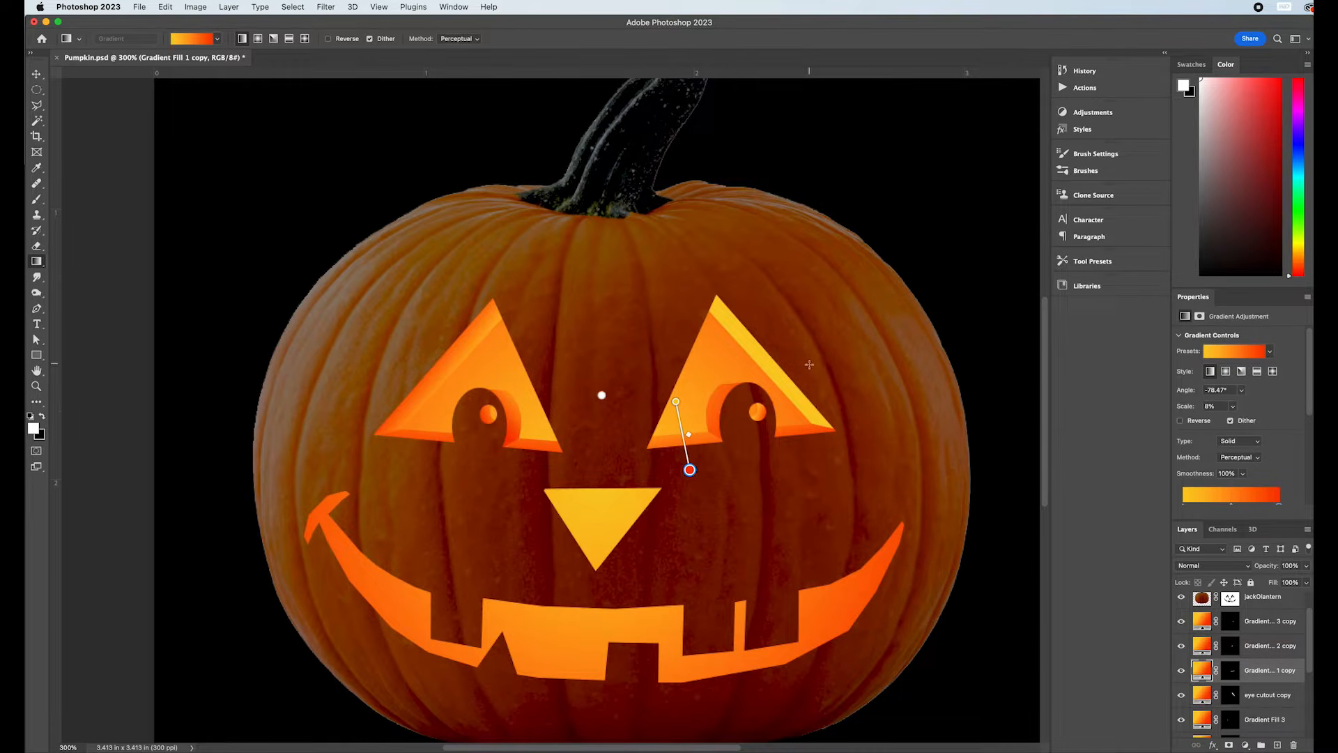
Redraw the eye cutout copy gradient diagonally across the right eye's outer edge, yellow to red, at about 41° and 15% scale.
left_click(1200, 695)
left_click(1183, 696)
left_click(1182, 696)
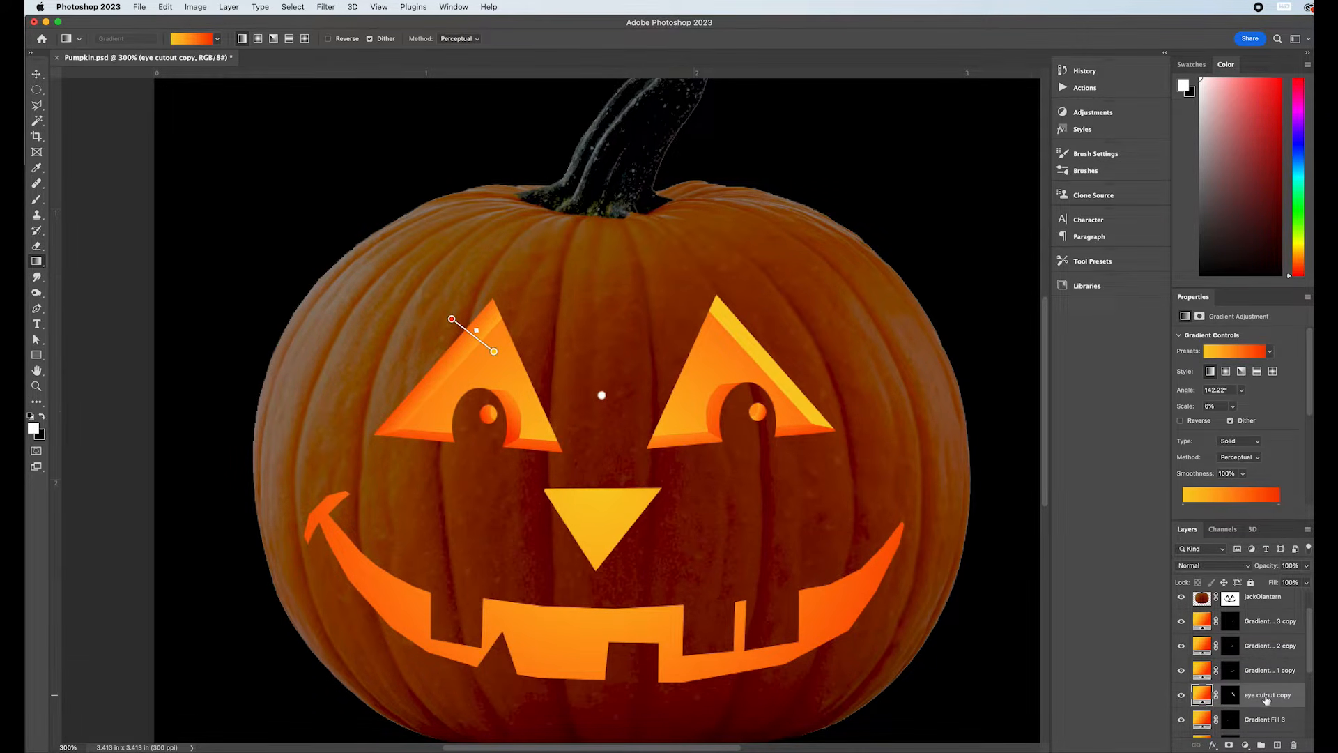
left_click_drag(704, 383, 805, 296)
scroll(517, 378, "down", 3)
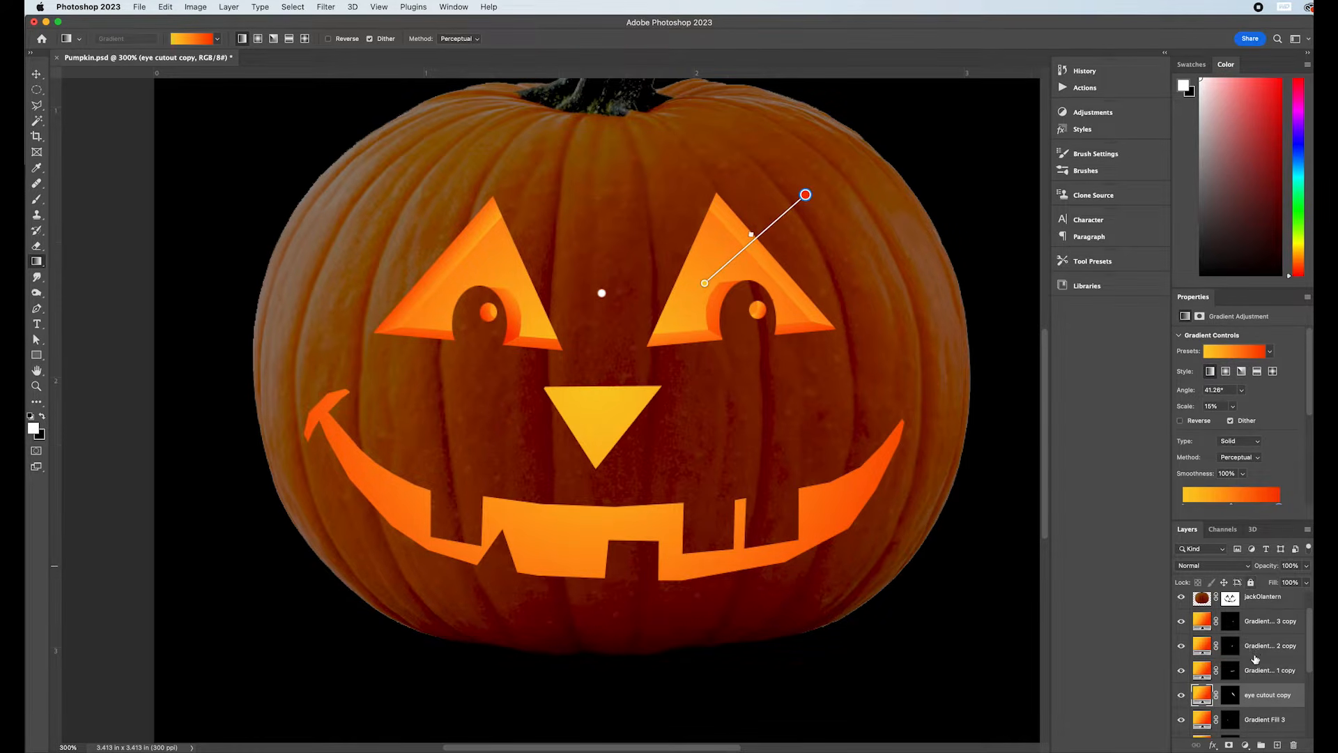
Group the eye cutout copy and the three Gradient Fill copy layers and name the group "right eye".
scroll(1268, 695, "up", 1)
scroll(1268, 694, "down", 2)
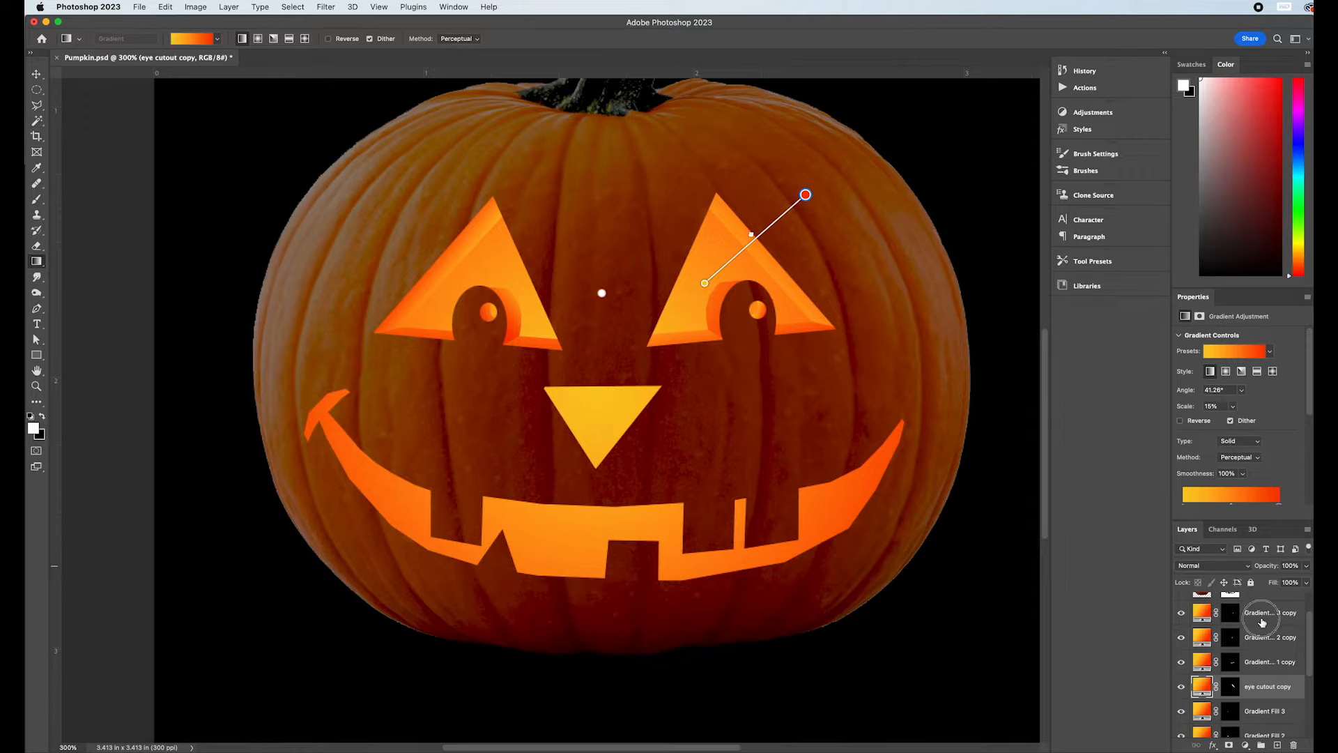
left_click(1263, 622, "shift")
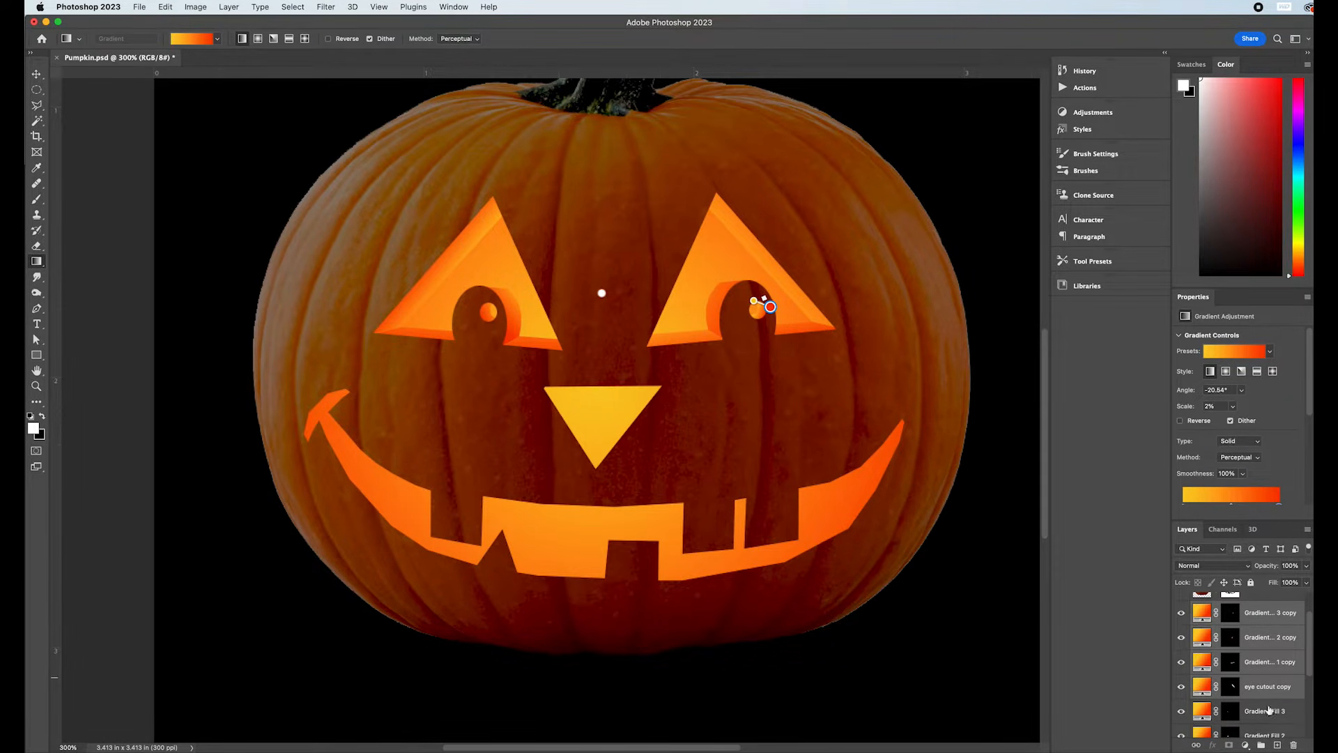
left_click(1262, 746)
double_click(1227, 609)
type("righ")
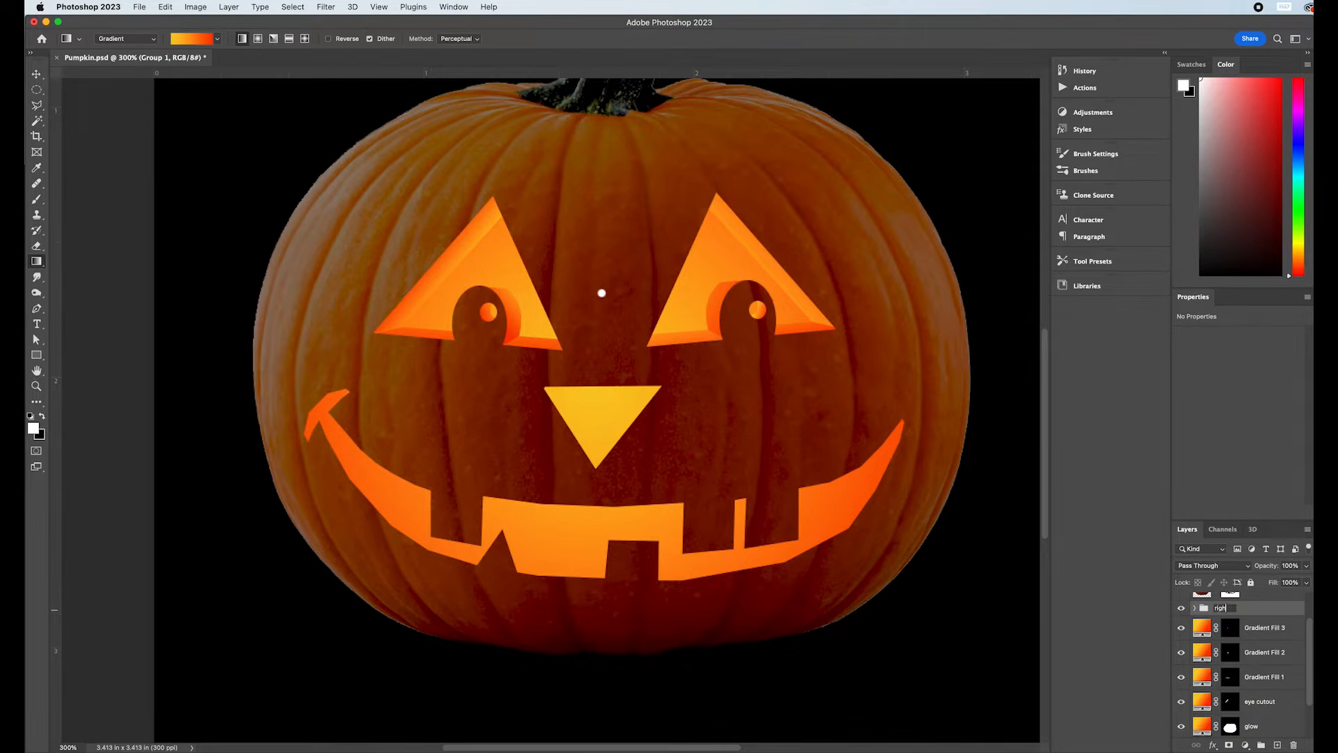
type("t eye")
key("Return")
Hide and show the right eye group repeatedly to check which shading it contains.
left_click(1181, 610)
left_click(1181, 610)
left_click(1181, 610)
left_click(1181, 609)
left_click(1181, 610)
left_click(1182, 610)
left_click(1182, 610)
left_click(1182, 610)
Group Gradient Fill 3, 2, 1 and eye cutout as "left eye" and toggle the group's visibility to check it.
left_click(1283, 631)
left_click(1259, 703, "shift")
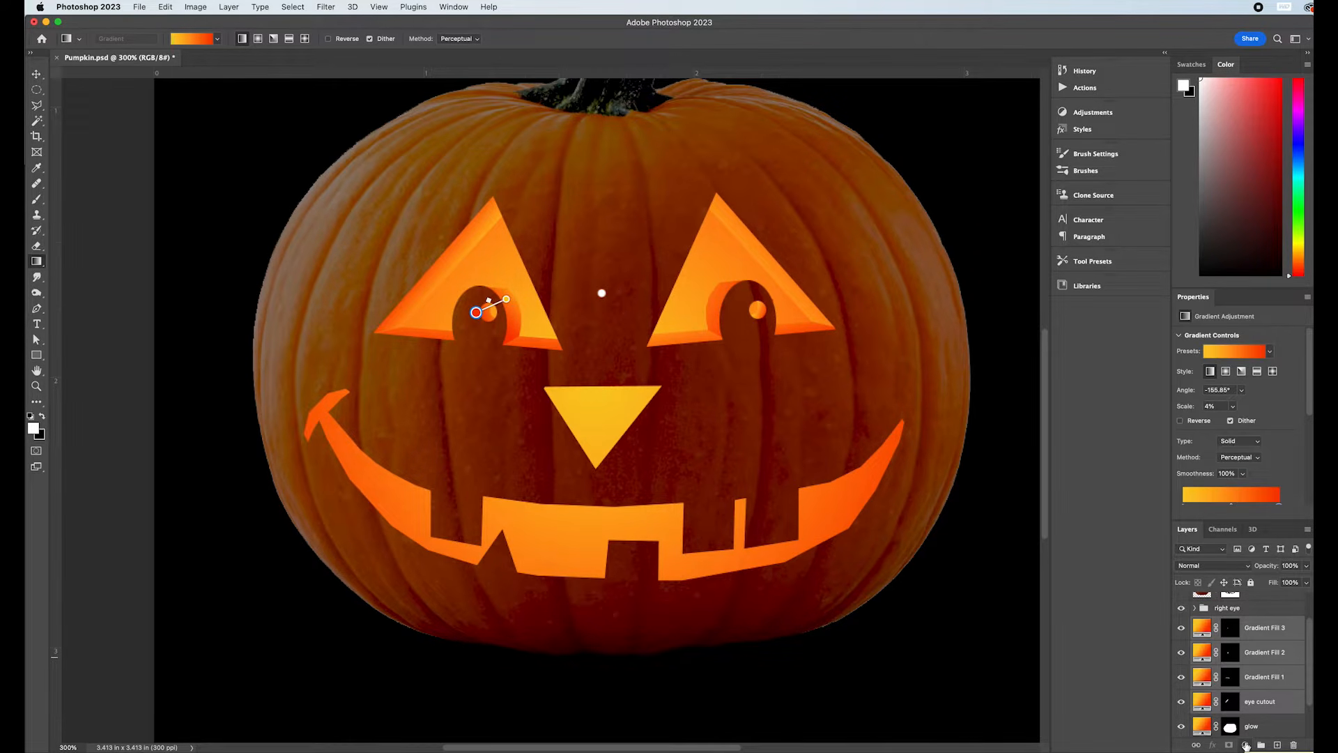
left_click(1261, 744)
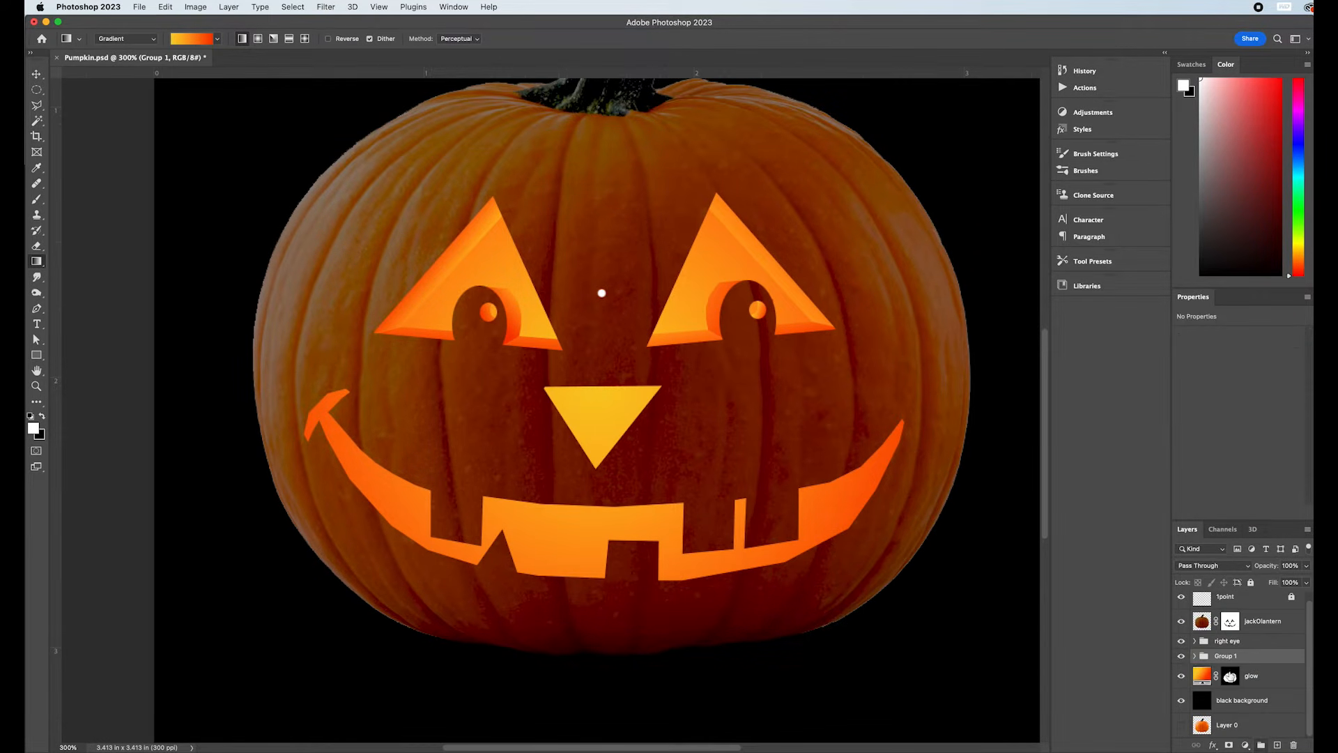
double_click(1227, 655)
type("left")
key("Return")
left_click(1181, 656)
left_click(1180, 657)
left_click(1180, 656)
left_click(1180, 657)
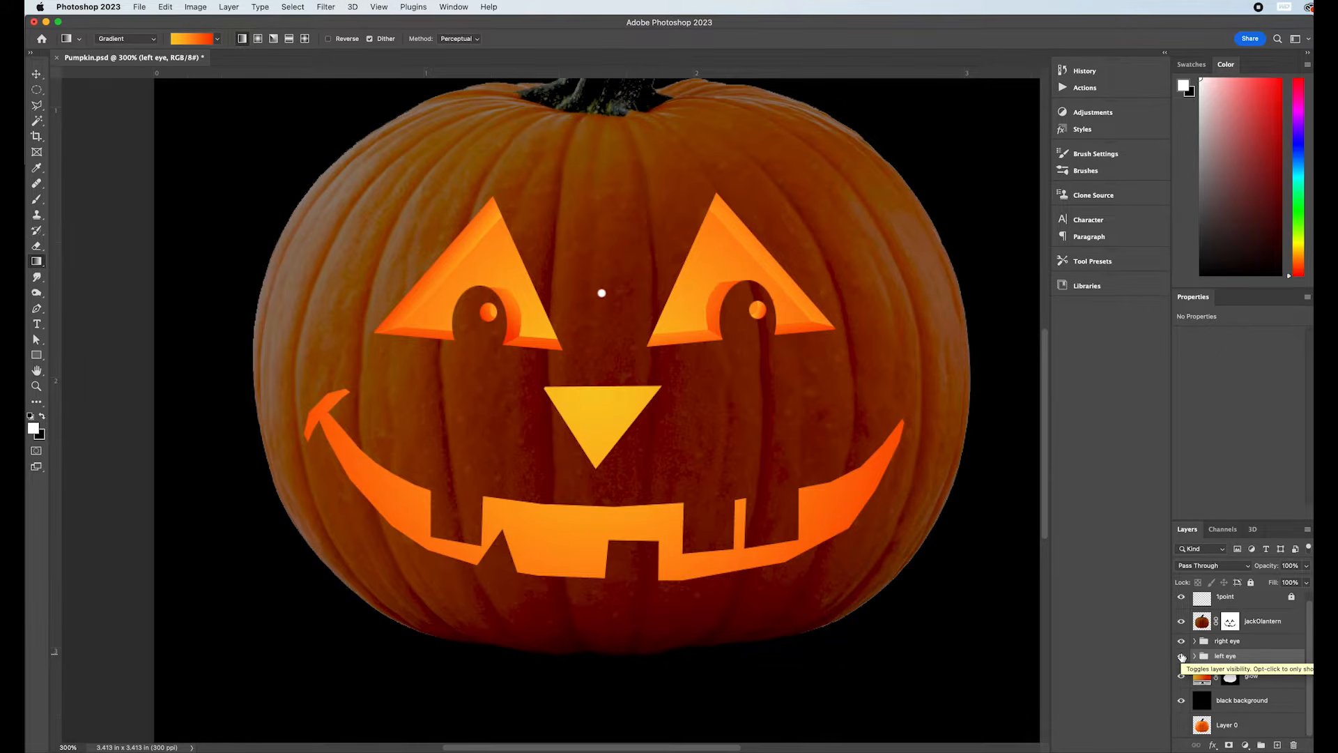
On a new layer above the right eye group, lasso the nose's left inner edge and fill it with a yellow-to-red gradient at about -129°.
left_click(1238, 645)
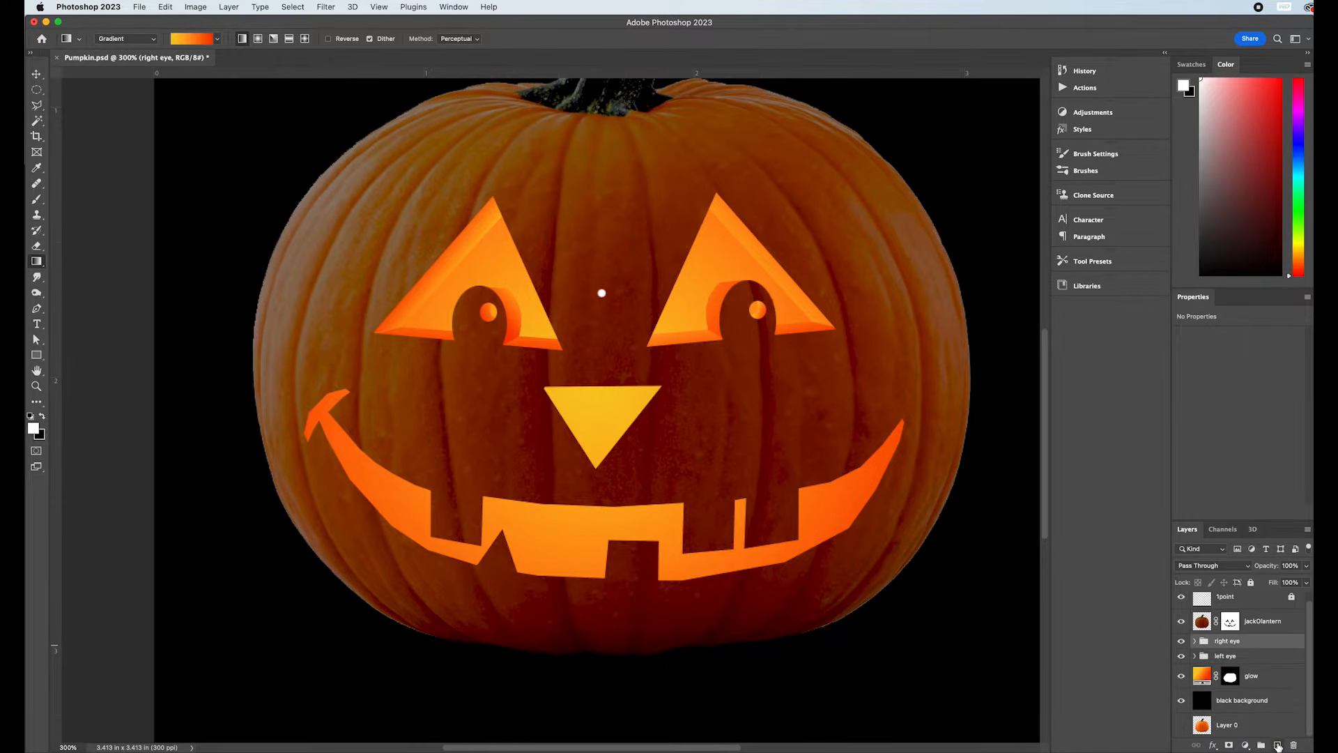
left_click(1276, 745)
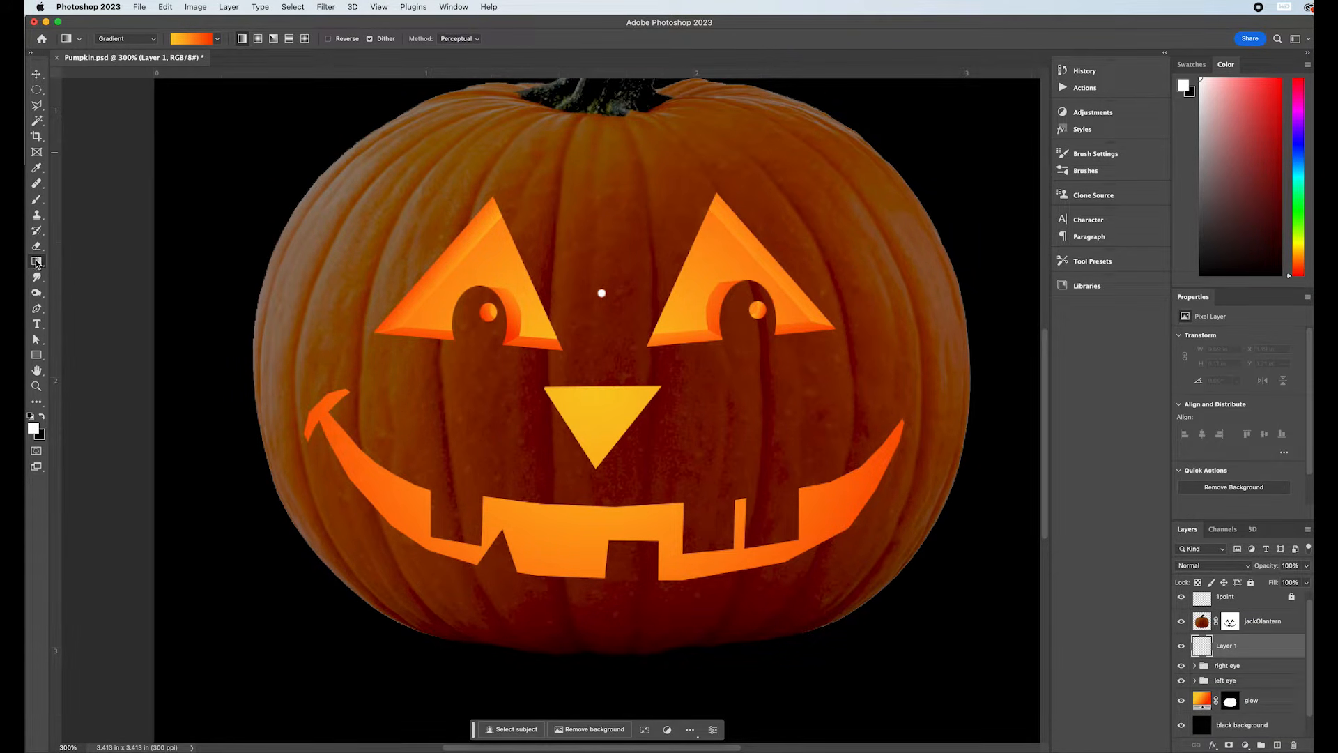
left_click(37, 105)
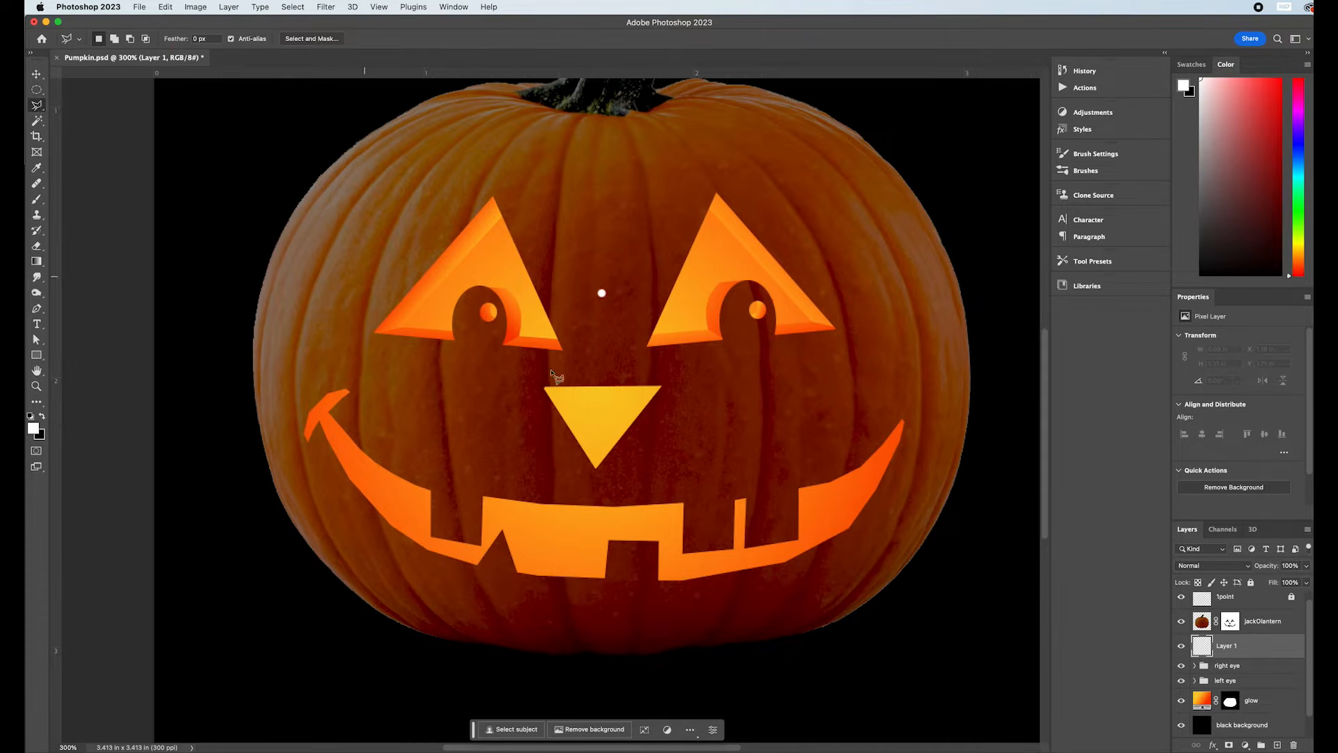
left_click(596, 473)
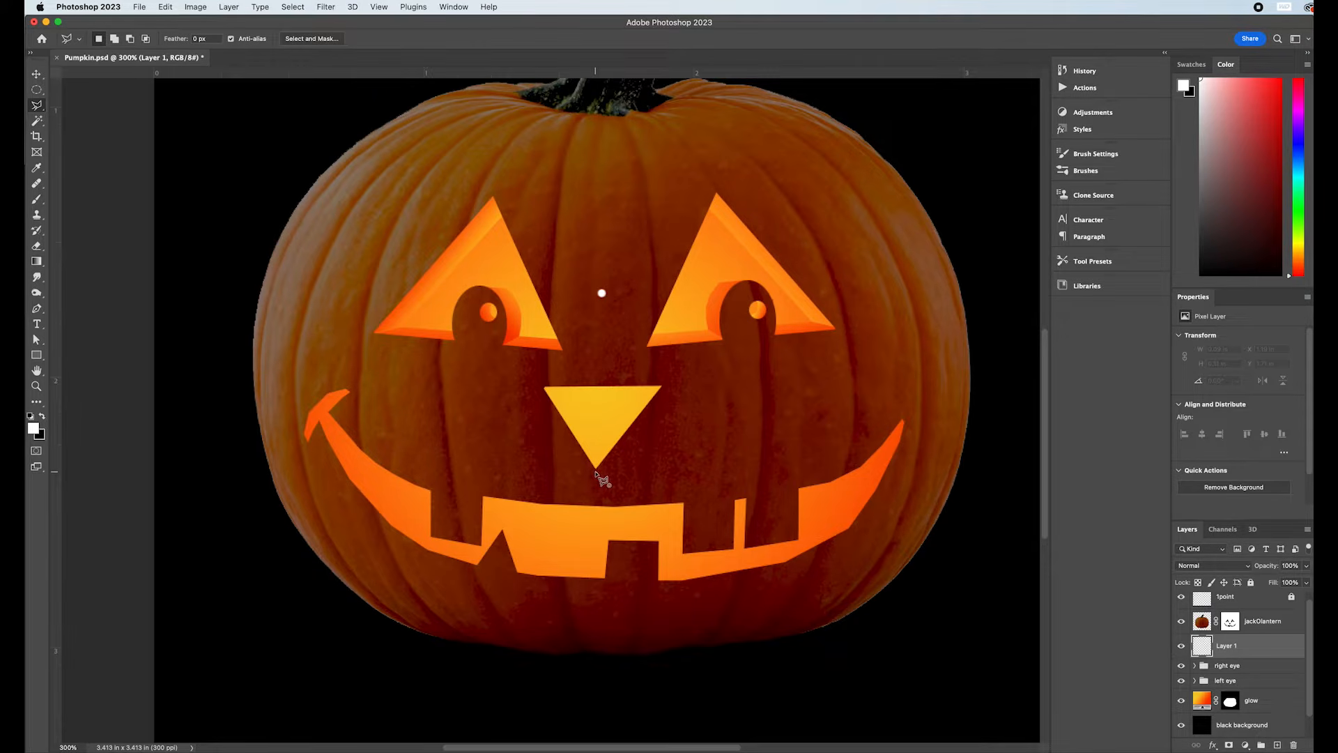
left_click(595, 472)
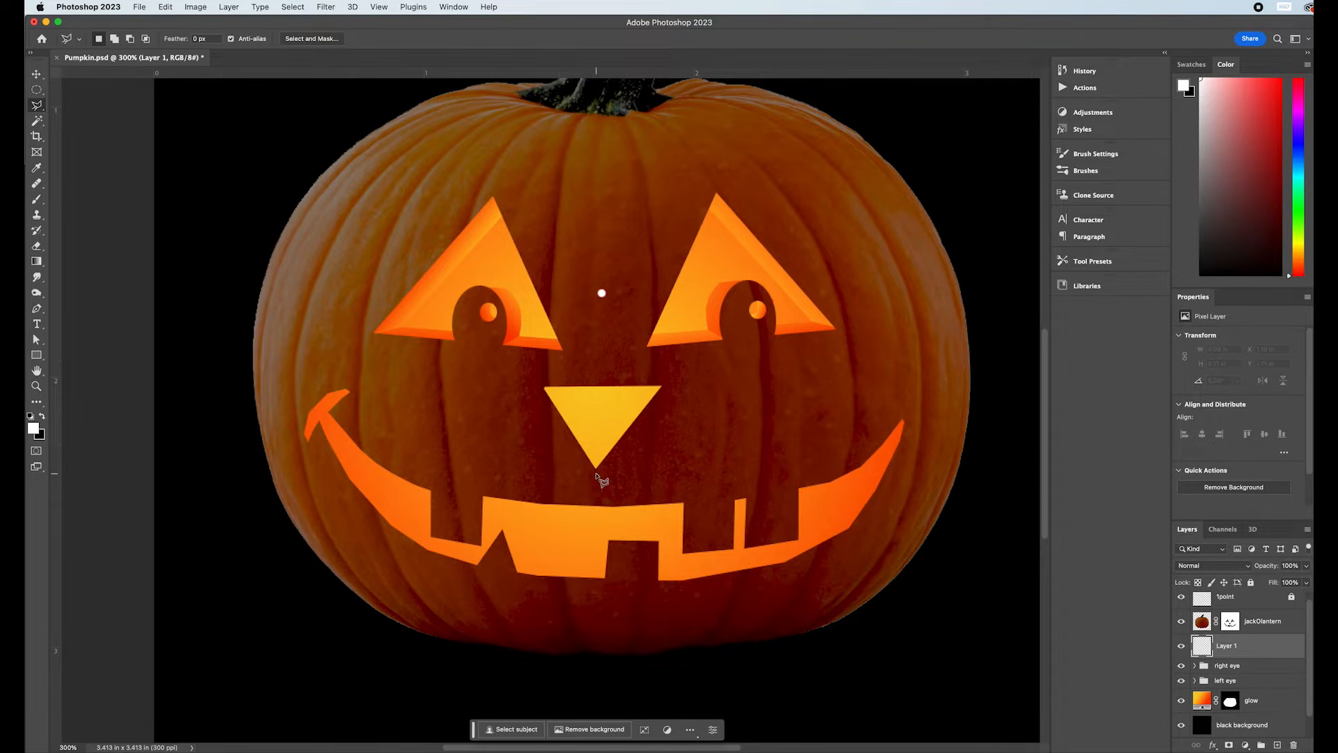
left_click(596, 473)
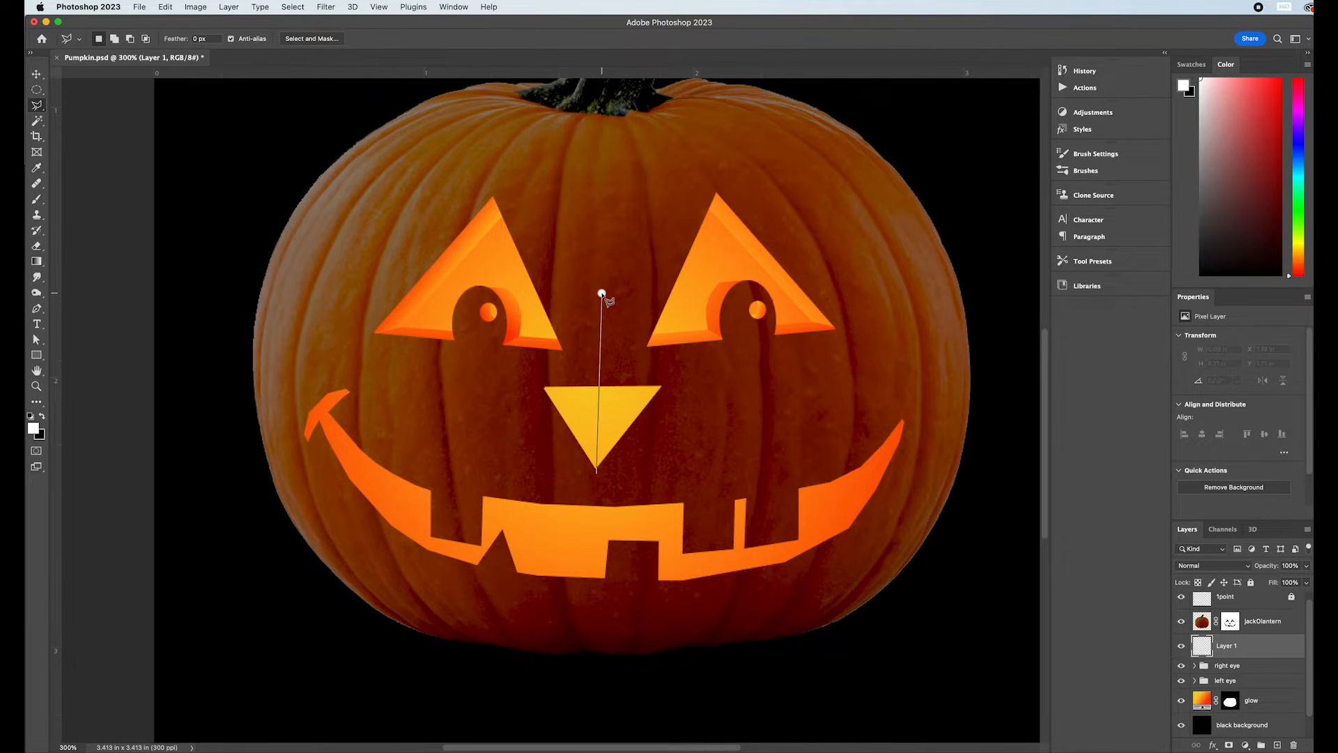
left_click(595, 442)
left_click(557, 381)
left_click(529, 380)
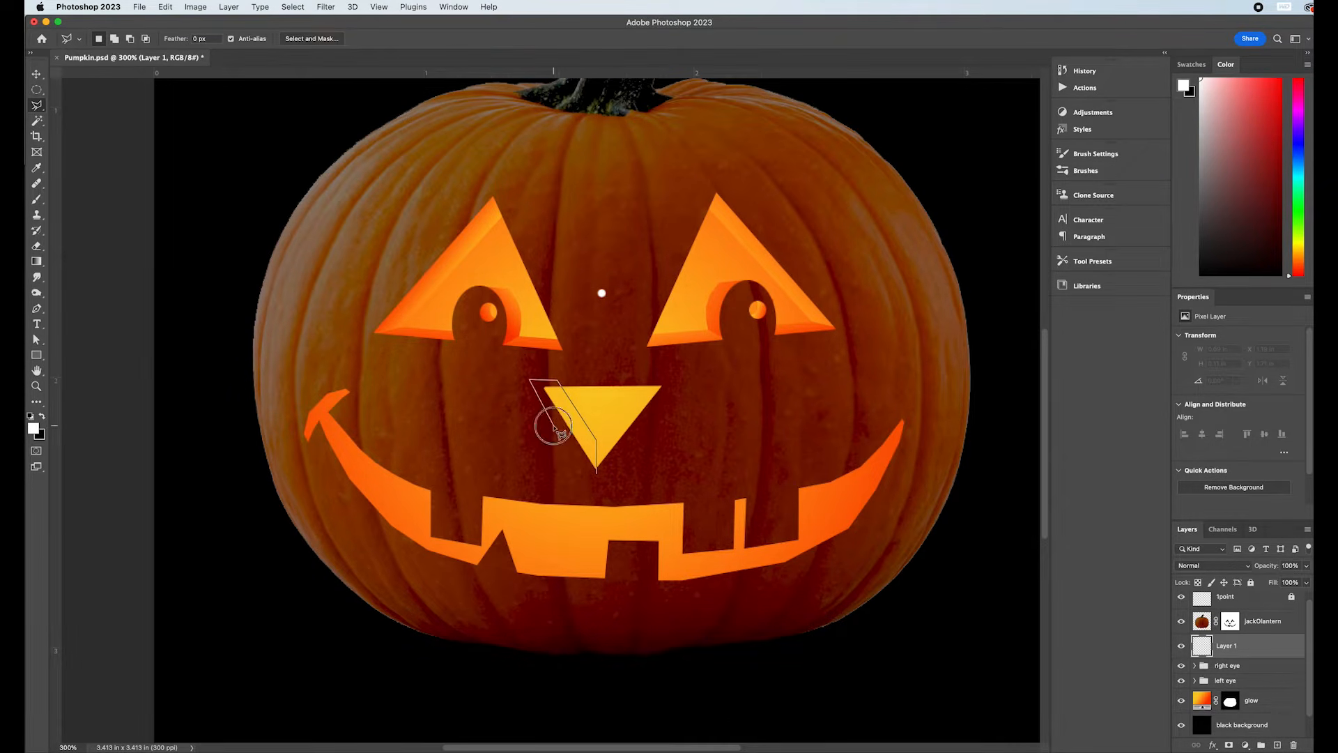
left_click(598, 481)
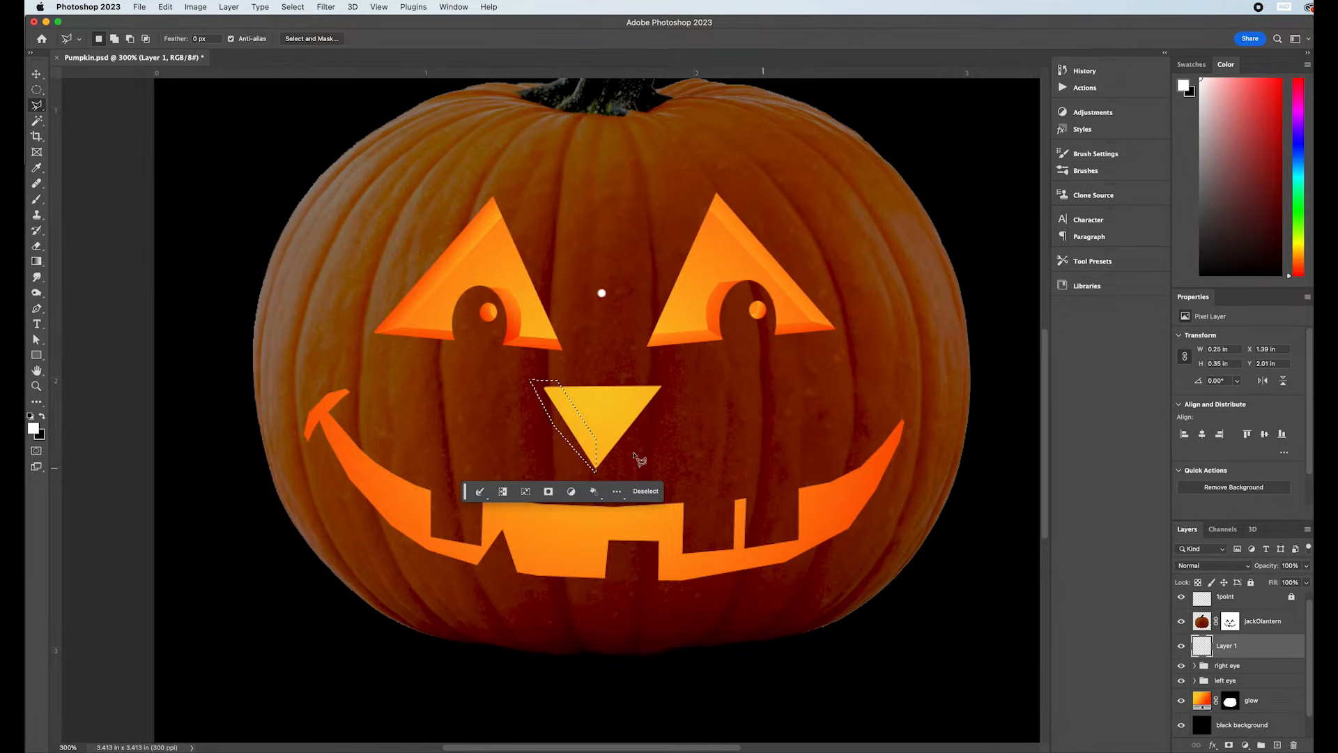
left_click(37, 261)
left_click_drag(622, 374, 549, 464)
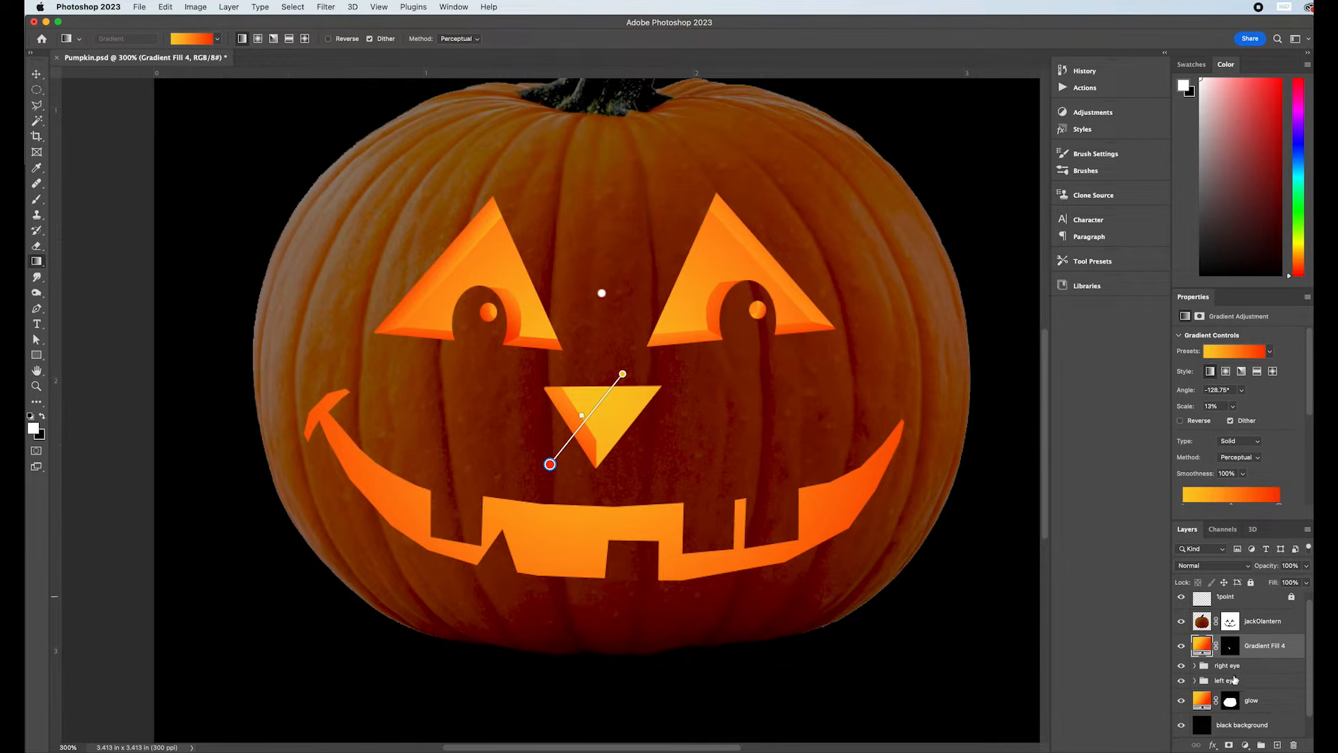
Add a new layer and outline the nose's right inner edge with the Polygonal Lasso, about 0.35 by 0.35 in.
left_click(1277, 744)
left_click(36, 106)
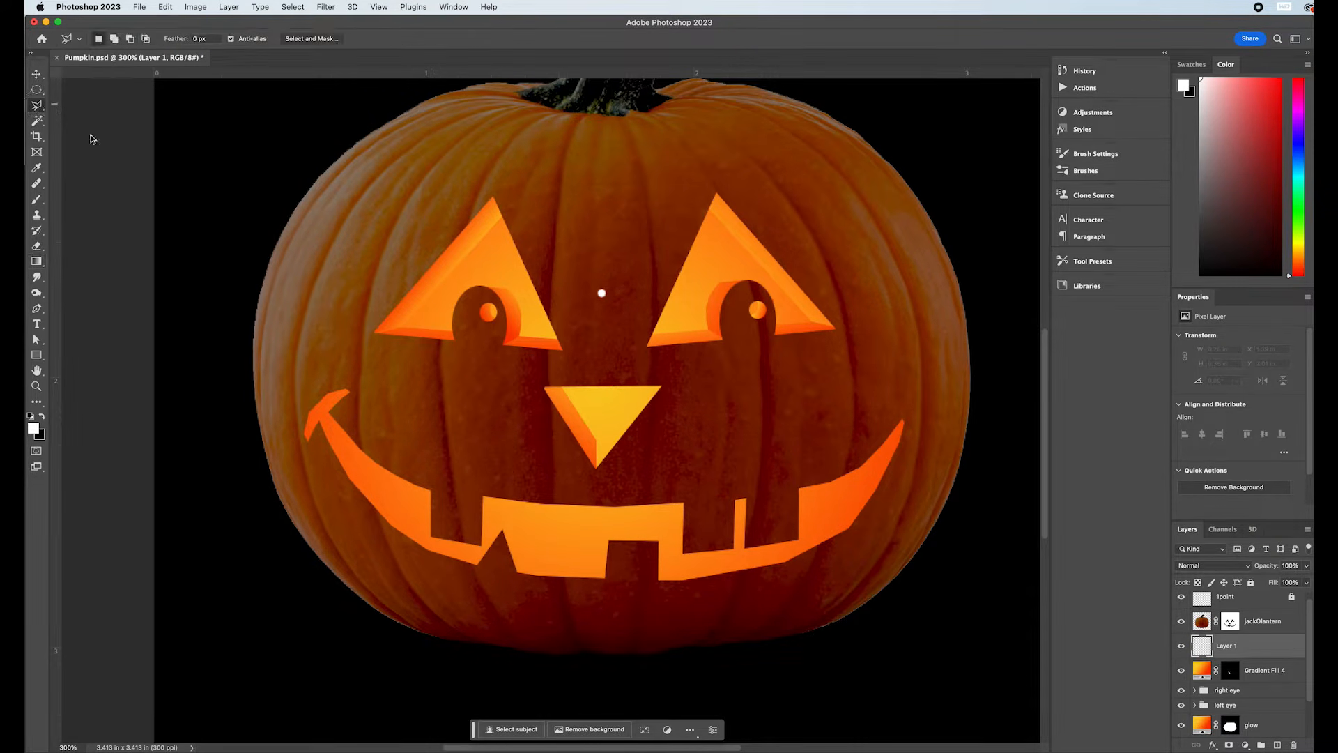
left_click(596, 466)
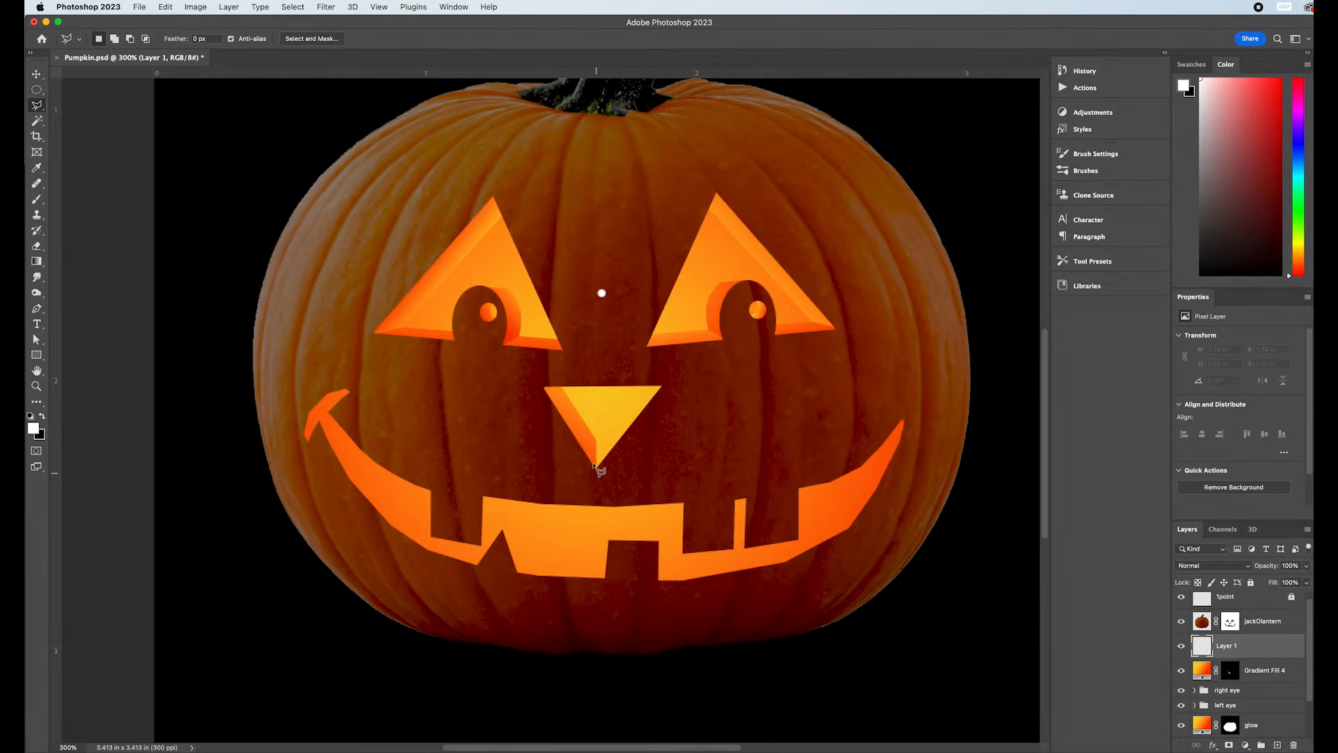
left_click(596, 439)
left_click(646, 380)
left_click(688, 372)
left_click(655, 430)
left_click(596, 468)
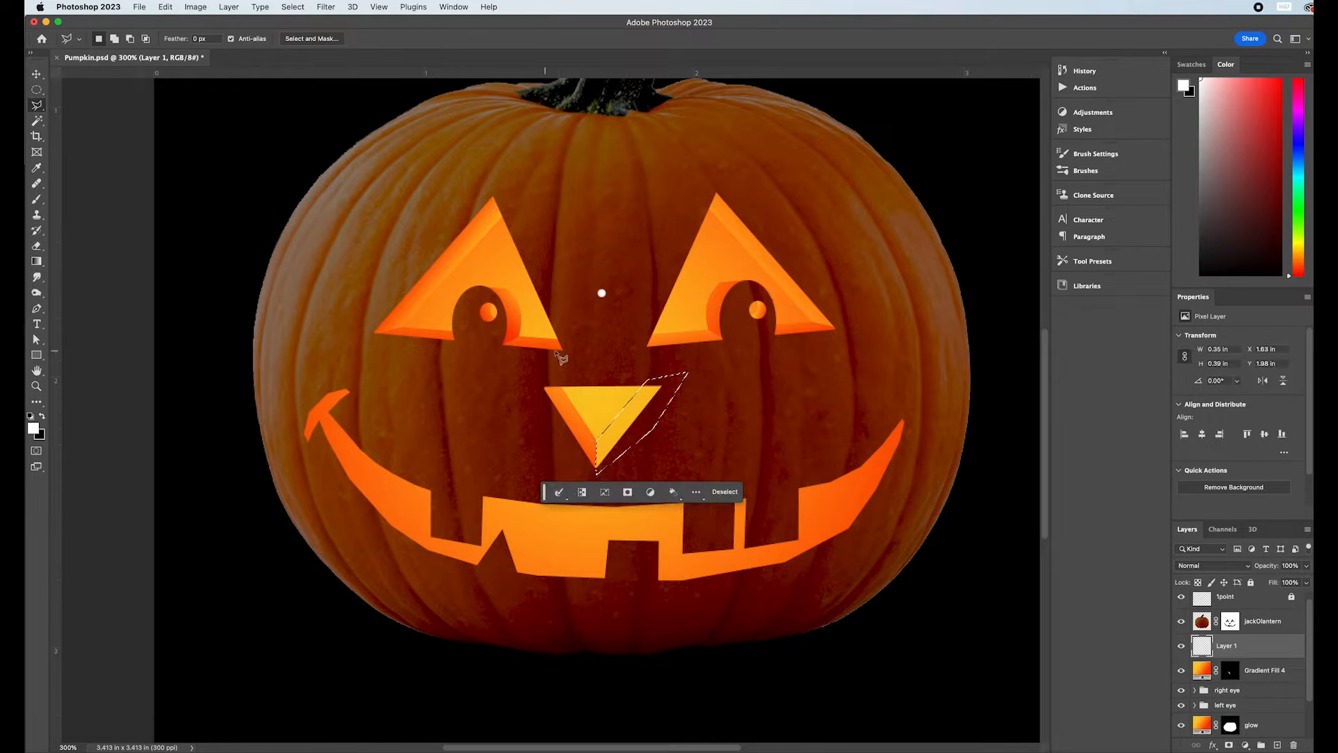
Fill the nose's right edge selection with a yellow-to-red gradient and adjust its endpoints to about -23° and 11% scale.
left_click(37, 262)
left_click_drag(599, 377, 663, 441)
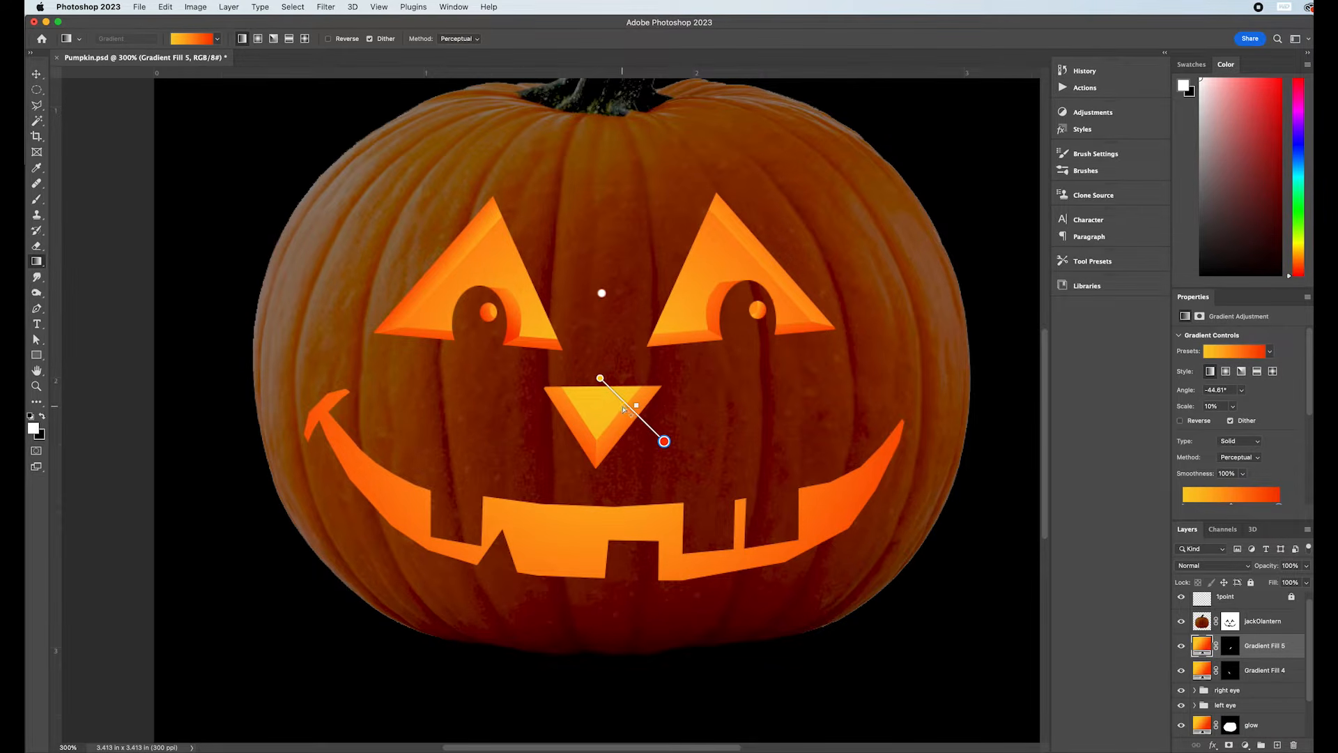
left_click_drag(600, 378, 586, 375)
left_click_drag(664, 441, 678, 414)
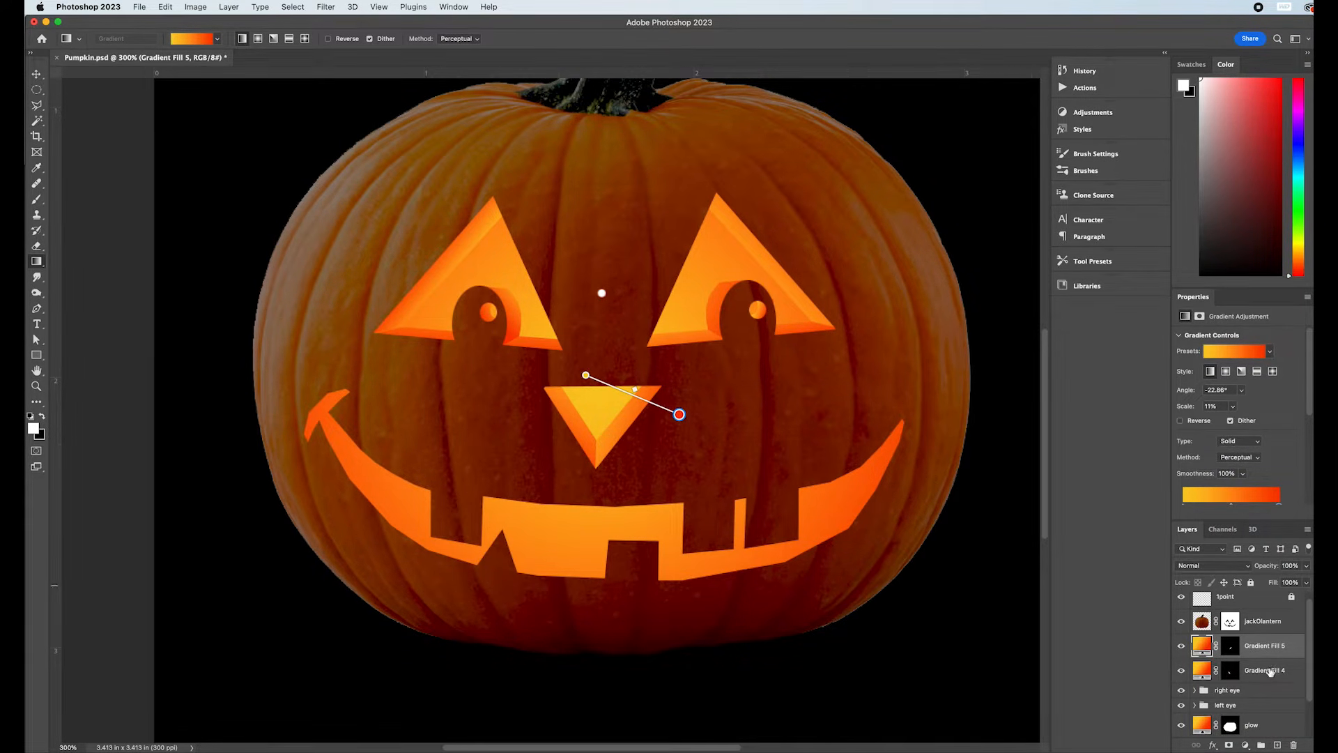
Add a new layer and outline the mouth's lower inner edge from corner to corner with the Polygonal Lasso, about 2.35 by 0.71 in.
left_click(1277, 745)
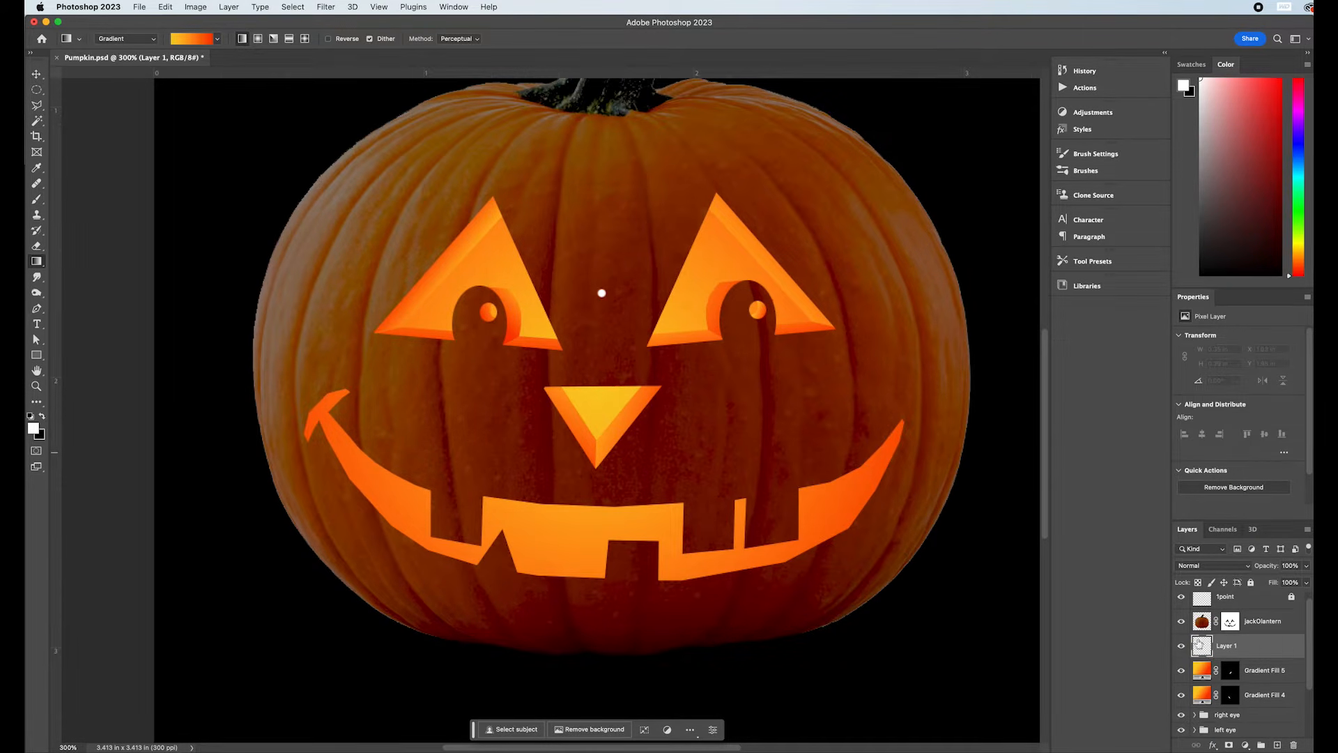
left_click(34, 91)
left_click(37, 106)
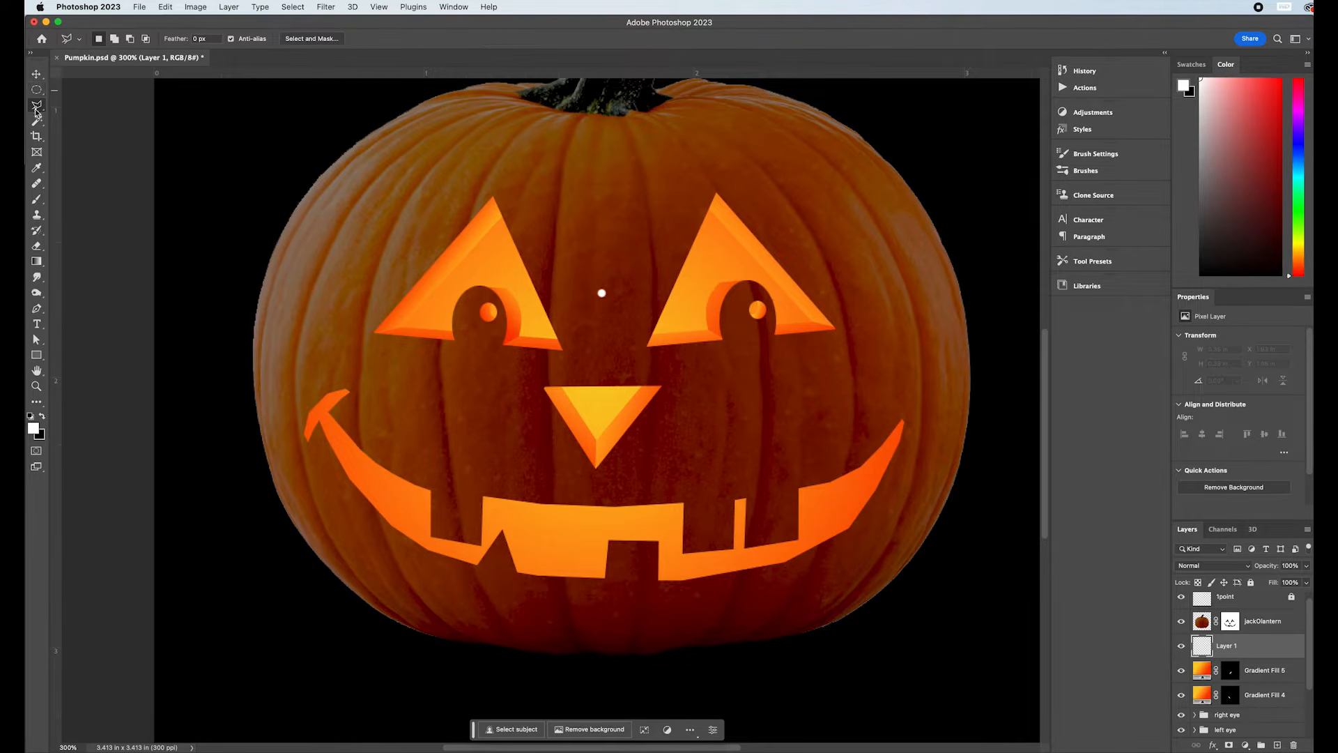
left_click(315, 405)
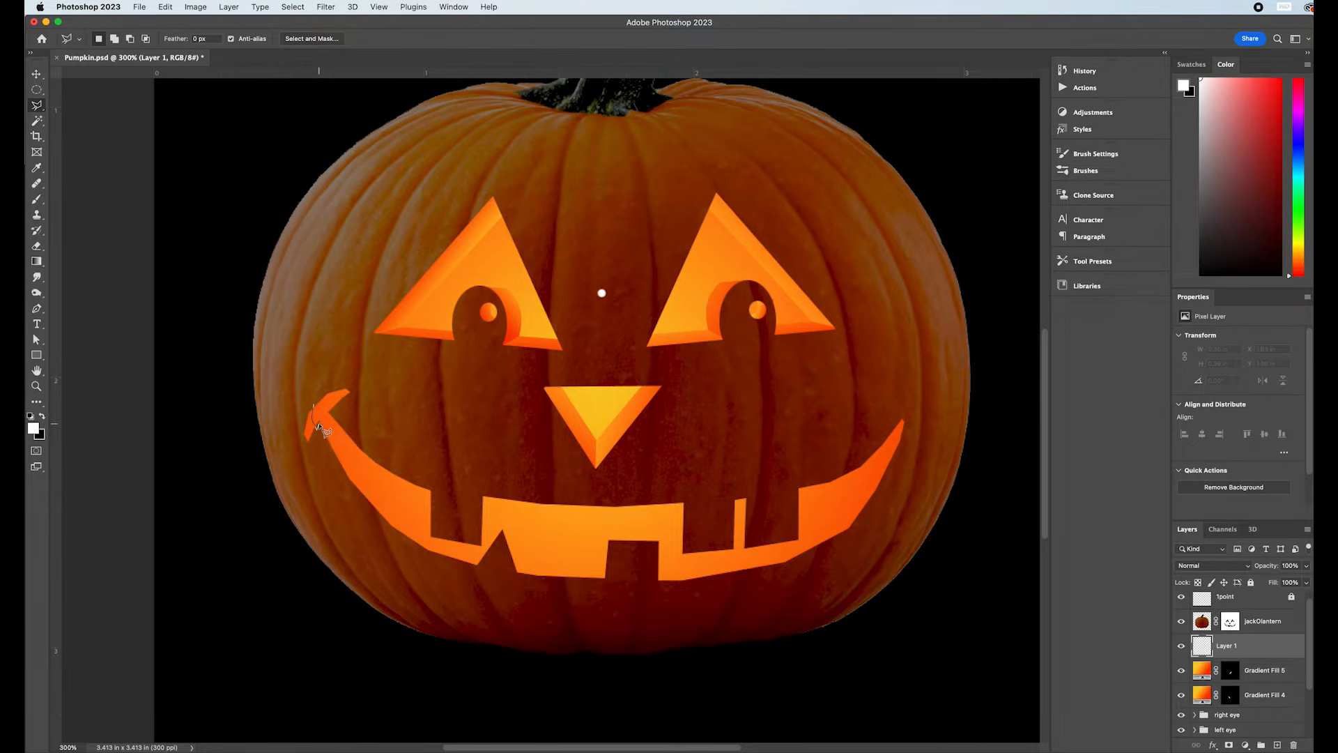
left_click(319, 421)
left_click(329, 416)
left_click(403, 513)
left_click(420, 523)
left_click(917, 411)
left_click(909, 474)
left_click(834, 591)
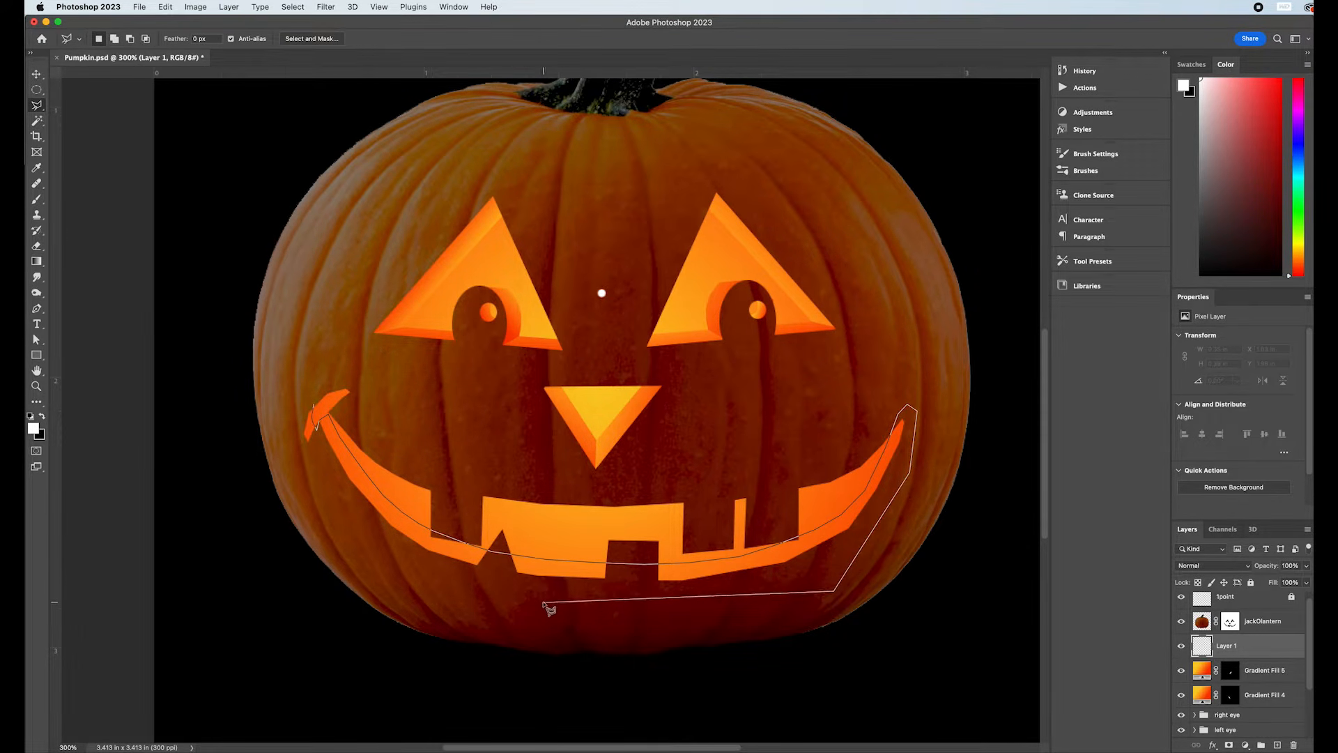
left_click(523, 592)
left_click(383, 546)
left_click(284, 419)
left_click(315, 404)
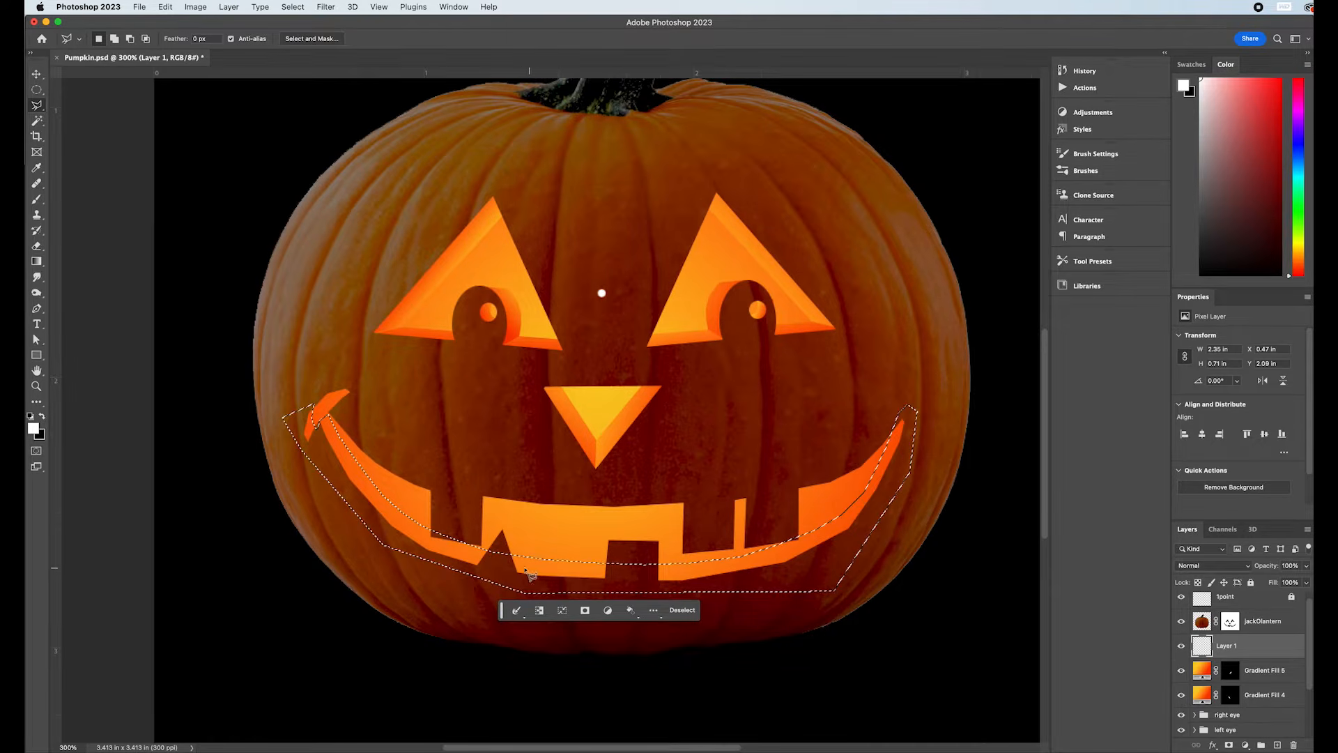
Fill the mouth-edge selection with a yellow-to-red gradient, then change it to a radial one at about -51° and 70% scale.
left_click(36, 260)
left_click_drag(642, 445, 648, 600)
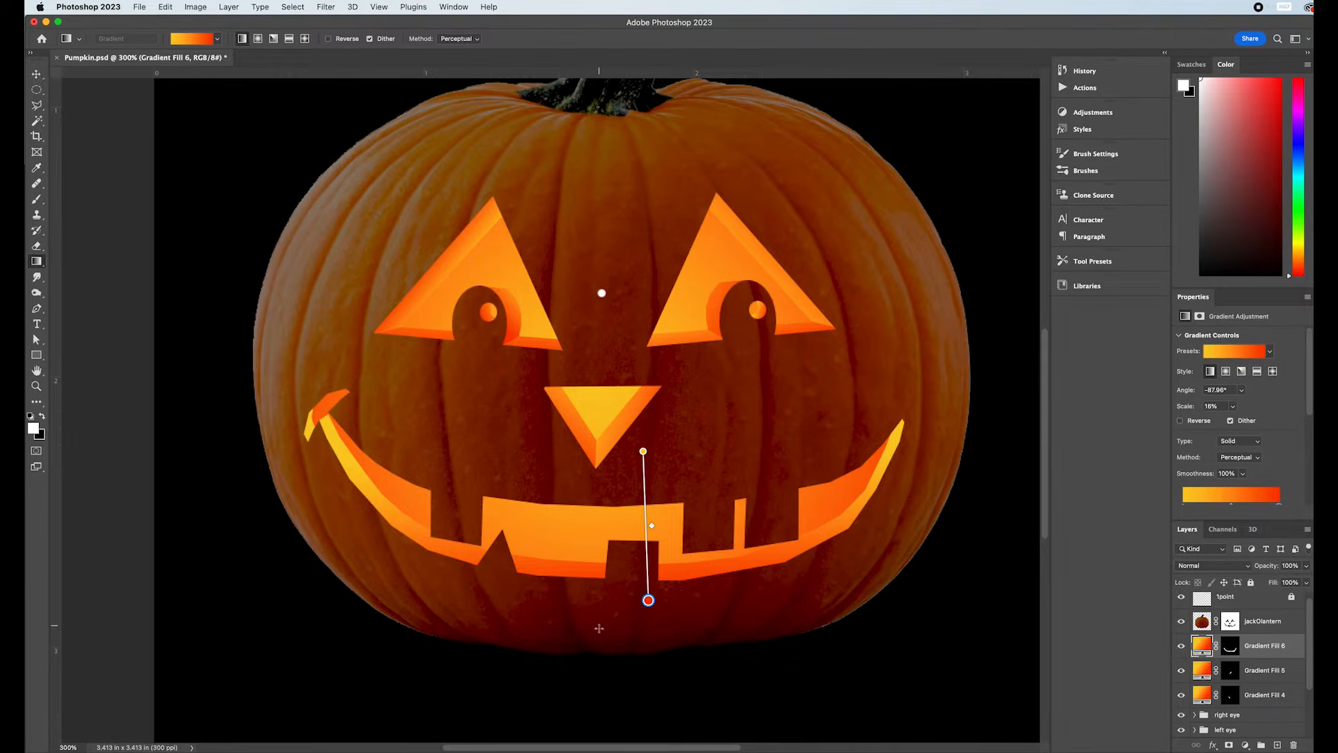
left_click(258, 39)
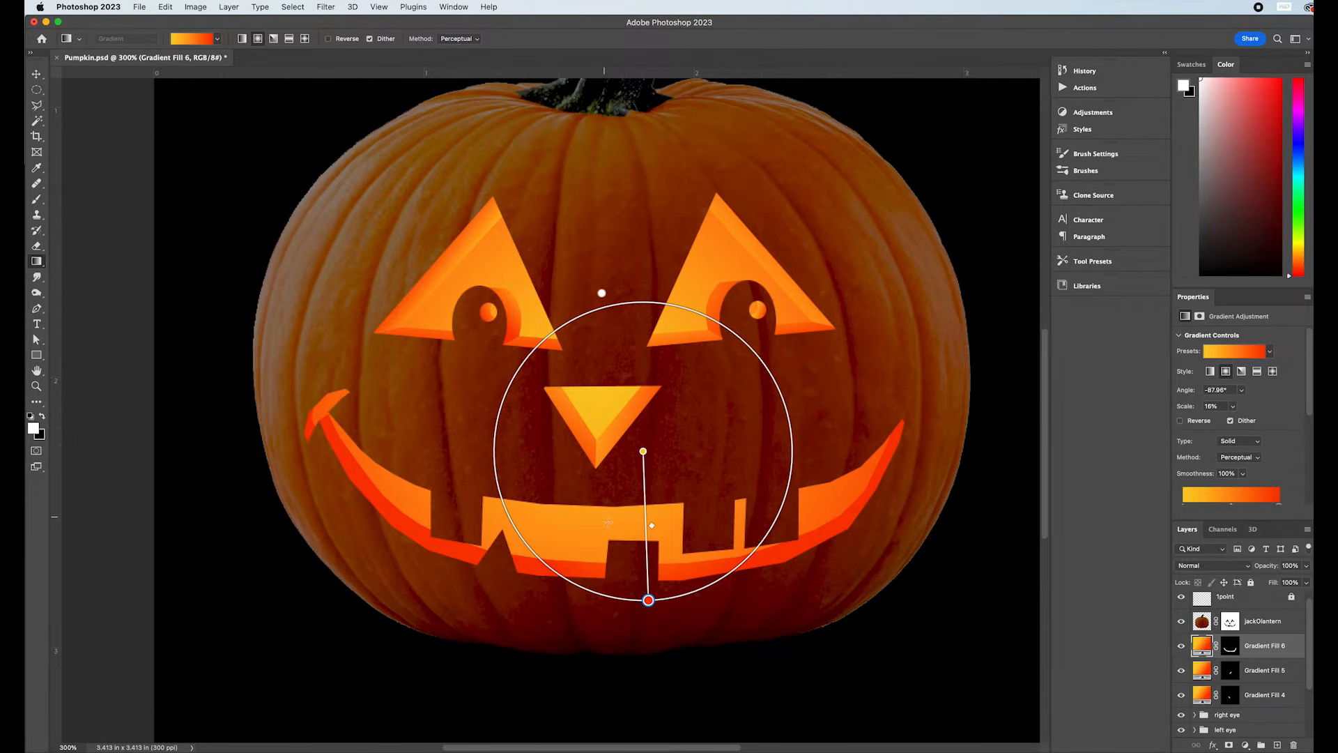
left_click_drag(648, 599, 581, 730)
left_click_drag(540, 148, 944, 648)
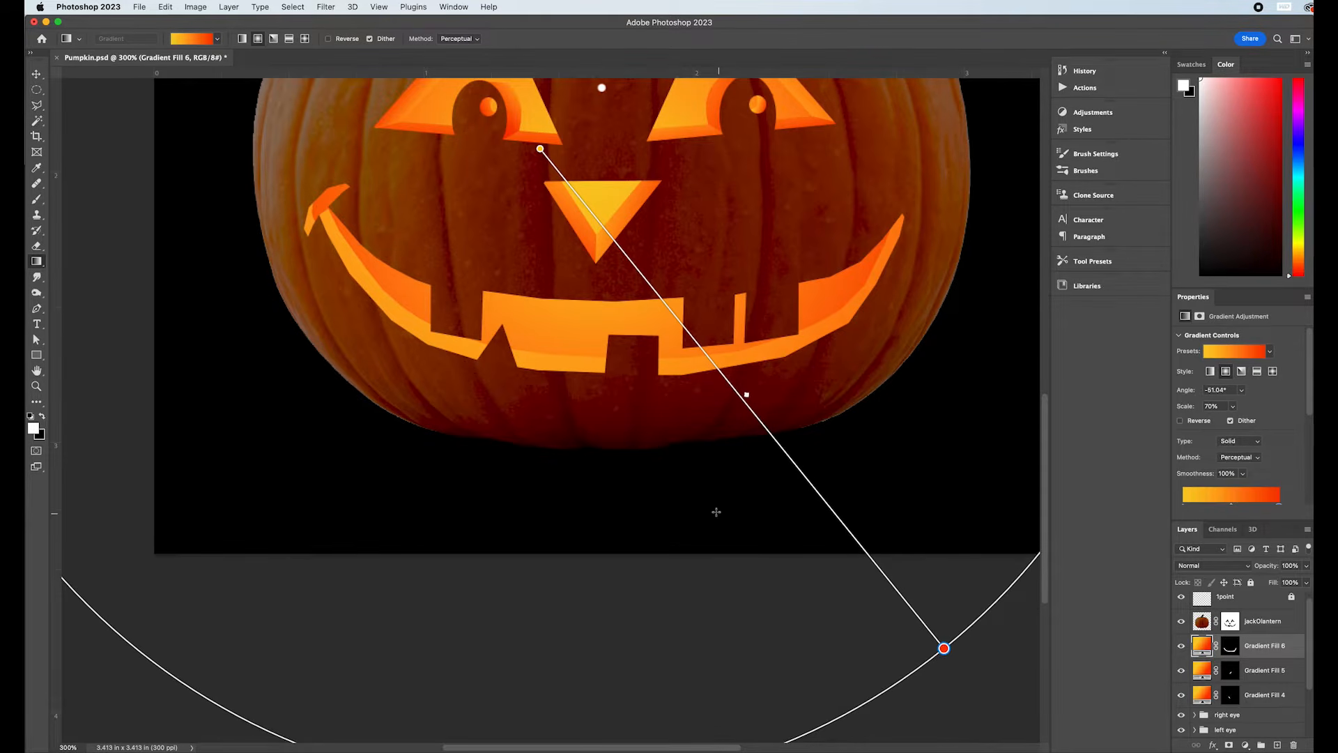
scroll(618, 433, "up", 5)
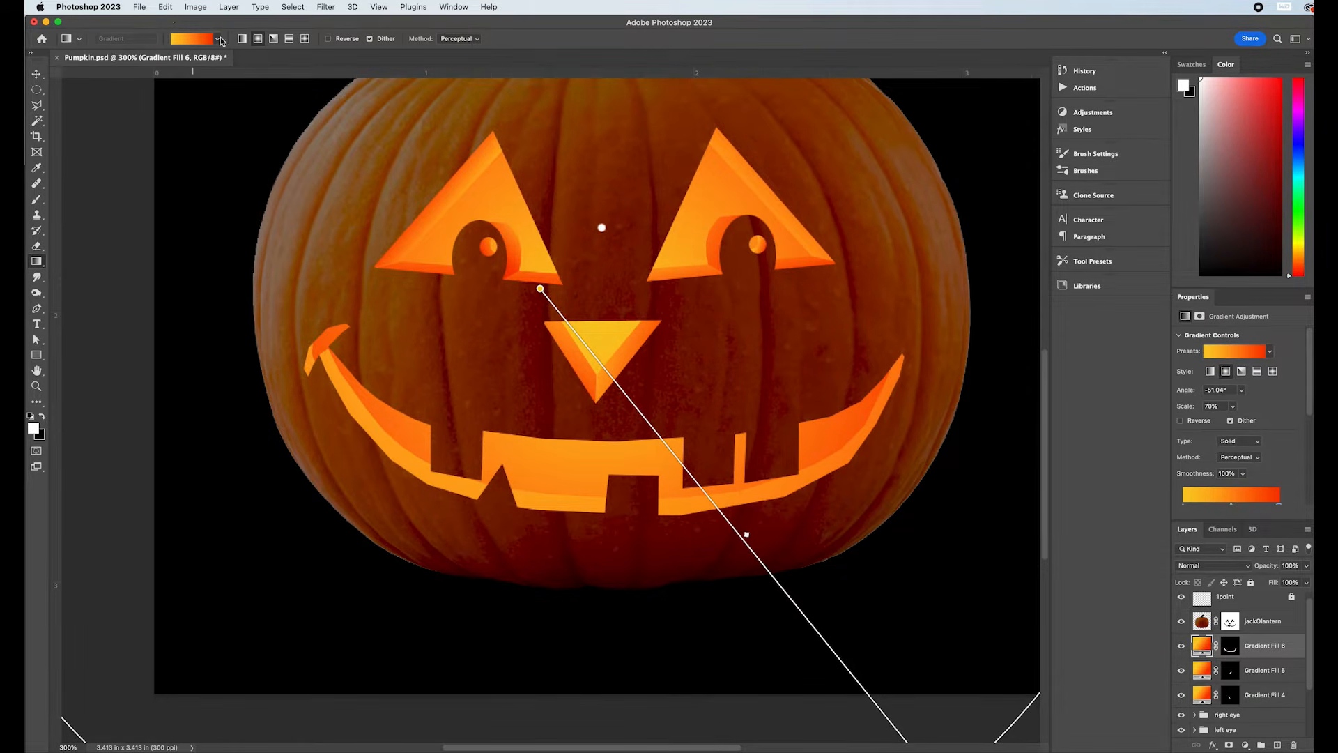
Redraw the mouth edge's gradient as a linear one running straight down from between the eyes, at about -90° and 64% scale.
left_click_drag(590, 274, 593, 708)
scroll(501, 442, "down", 3)
scroll(502, 441, "up", 3)
scroll(504, 442, "up", 3)
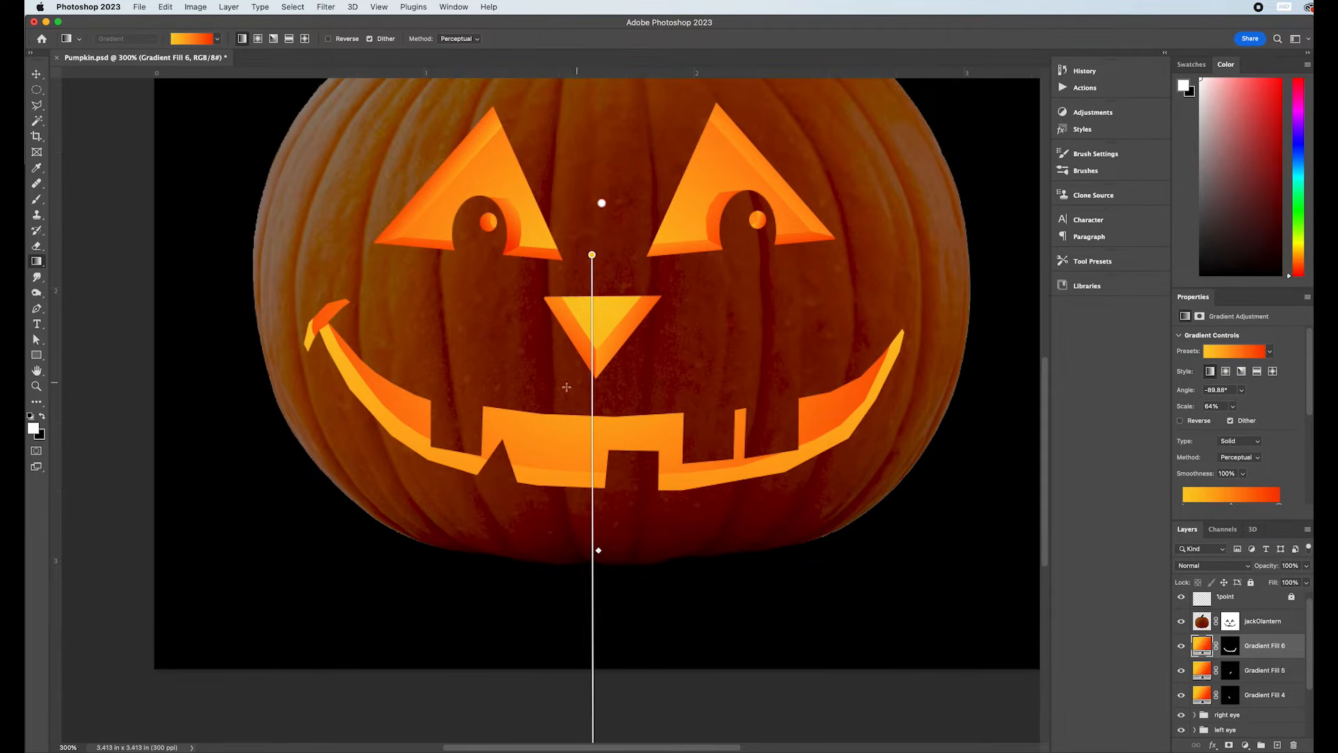
Outline the right side of the left upper tooth with the Polygonal Lasso, about 0.1 by 0.22 in.
left_click(36, 386)
left_click_drag(472, 425, 531, 386)
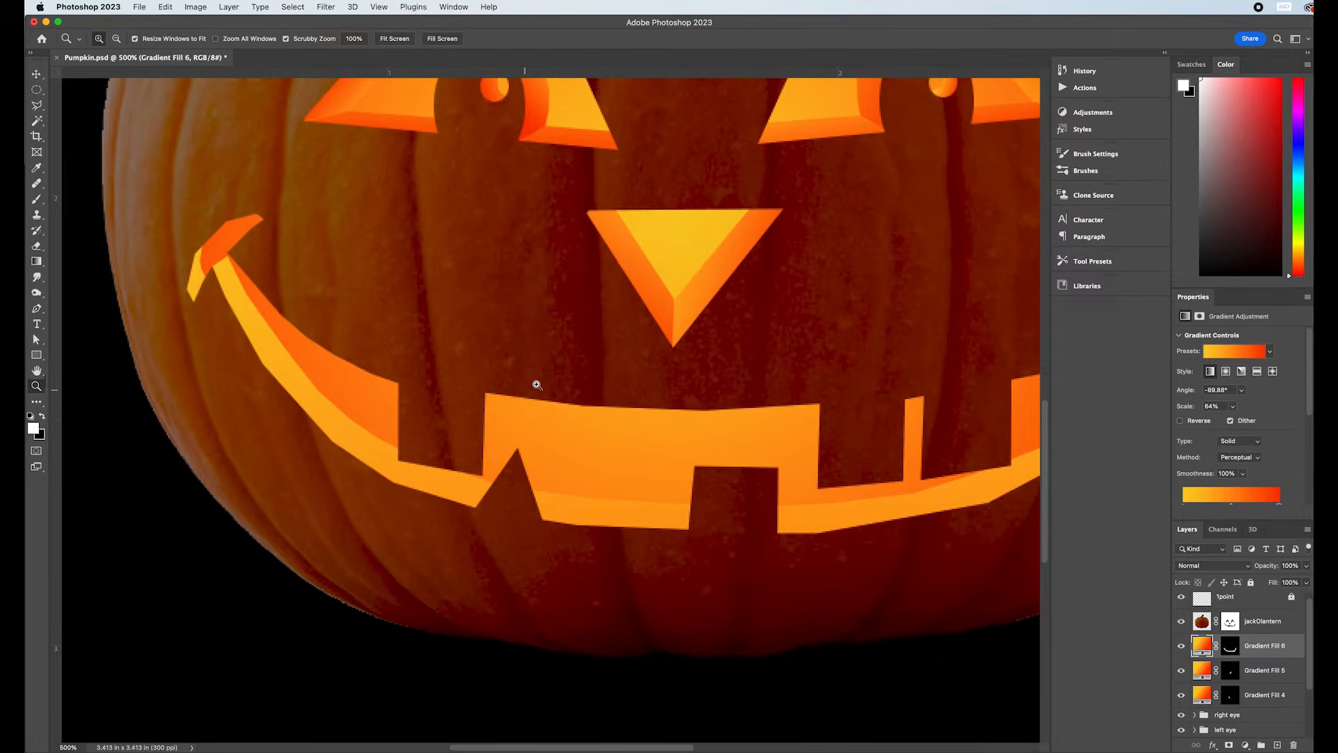
scroll(541, 376, "up", 3)
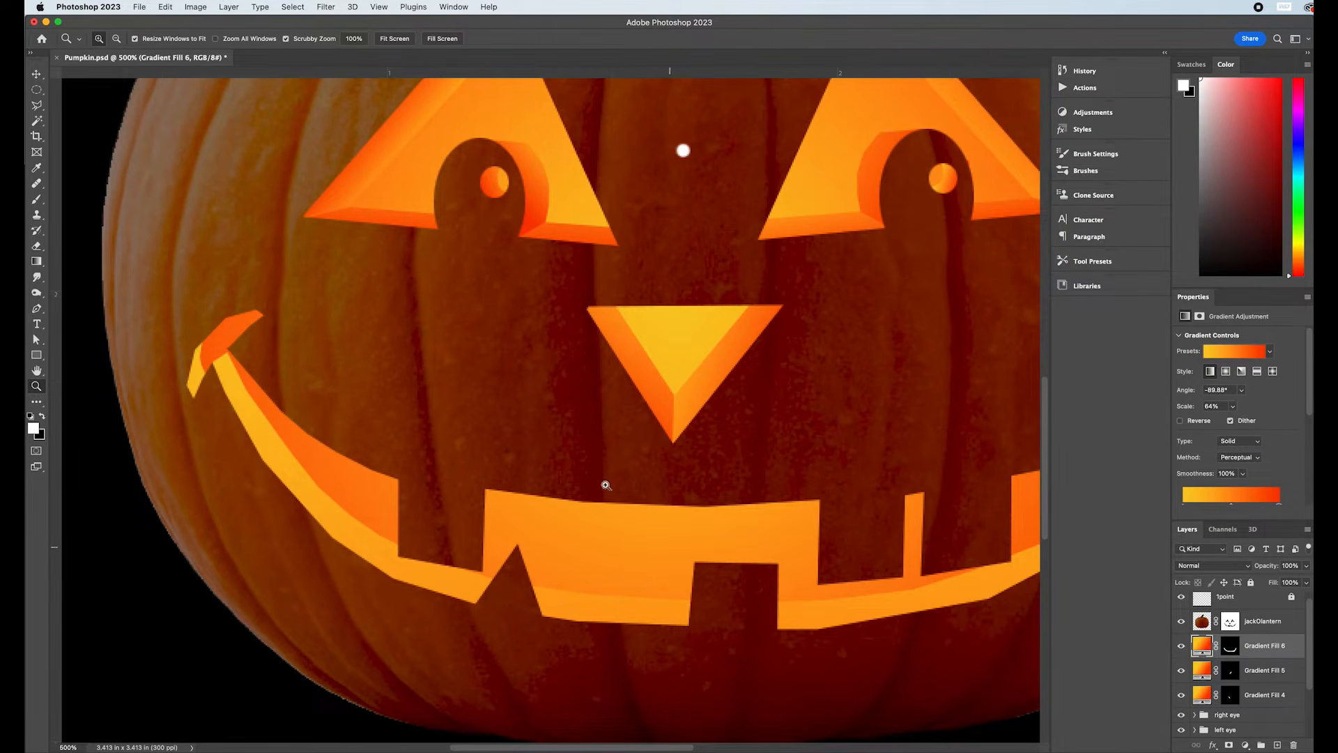
left_click(37, 106)
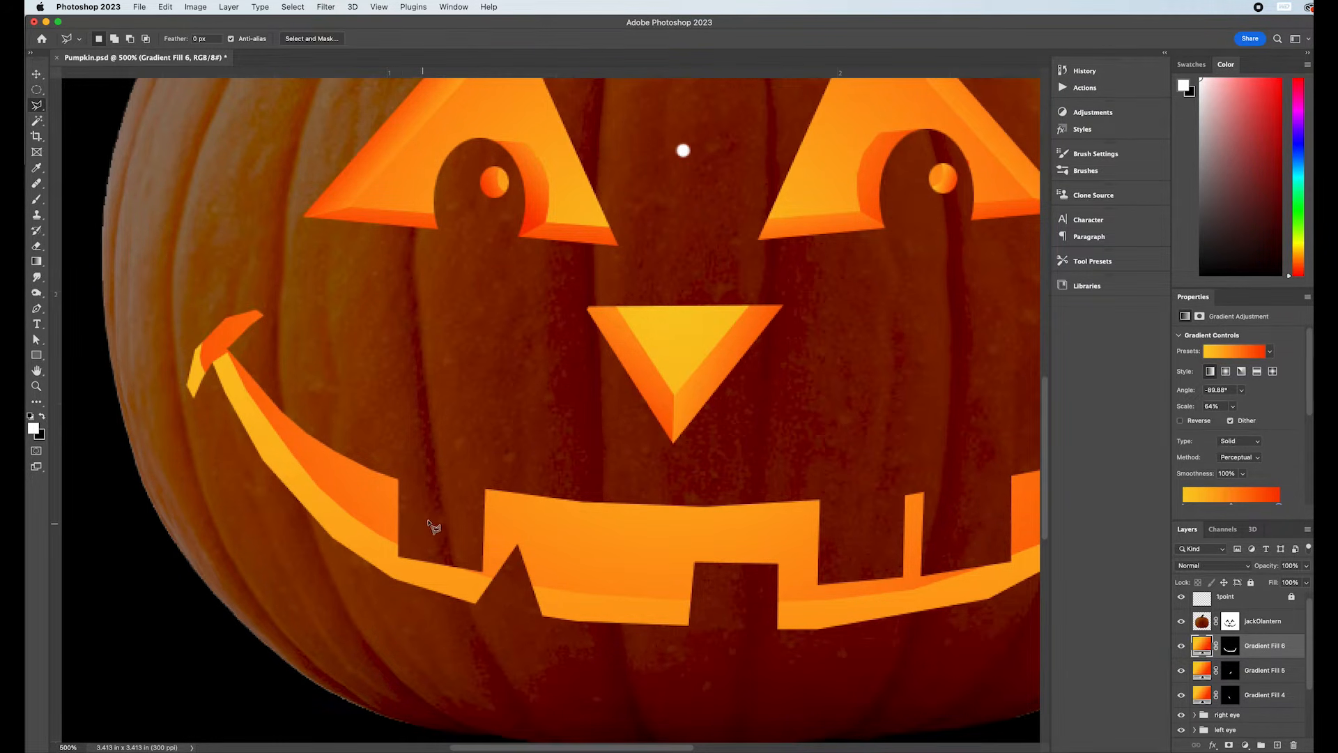
left_click(483, 570)
left_click(505, 527)
left_click(506, 473)
left_click(464, 474)
left_click(482, 571)
Add a new layer and fill the left tooth's edge selection with a yellow-to-red linear gradient at about -142° and 7% scale.
left_click(36, 261)
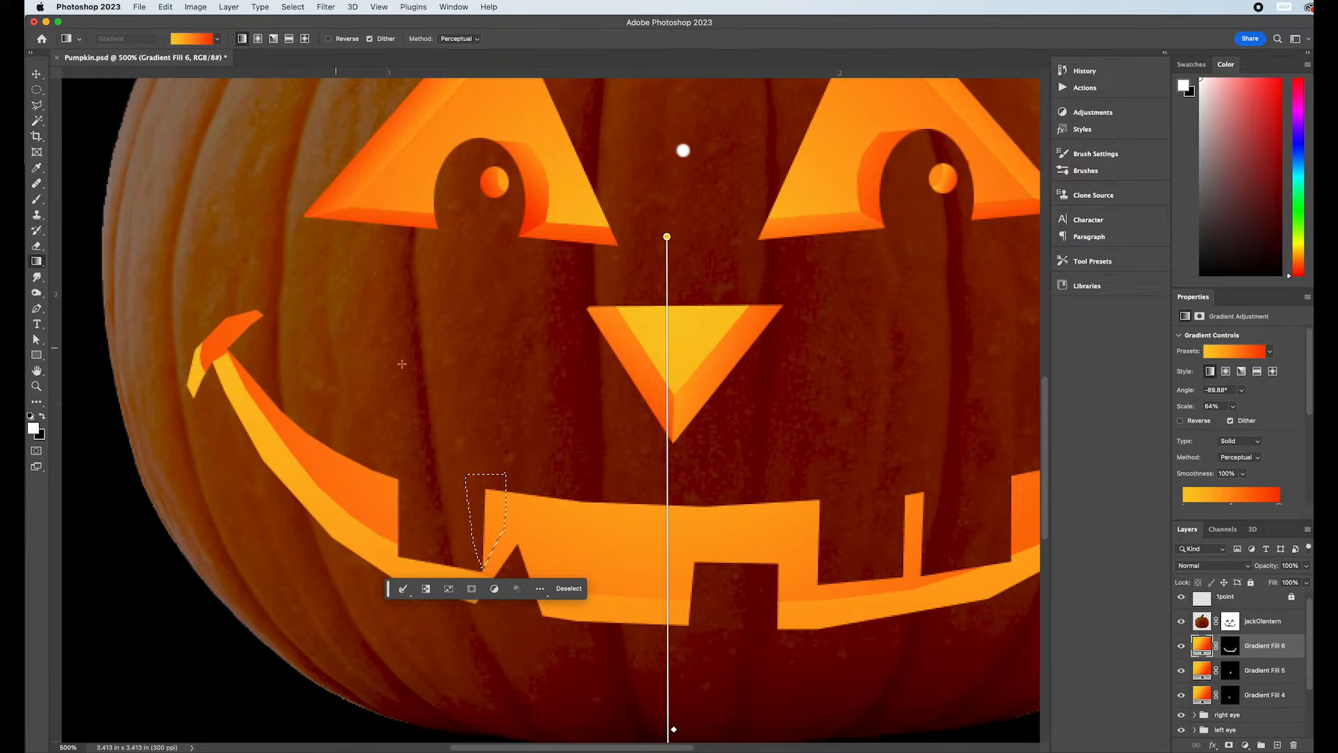
key("super+j")
mouse_move(534, 449)
left_mouse_down()
mouse_move(471, 529)
mouse_move(455, 530)
left_mouse_up()
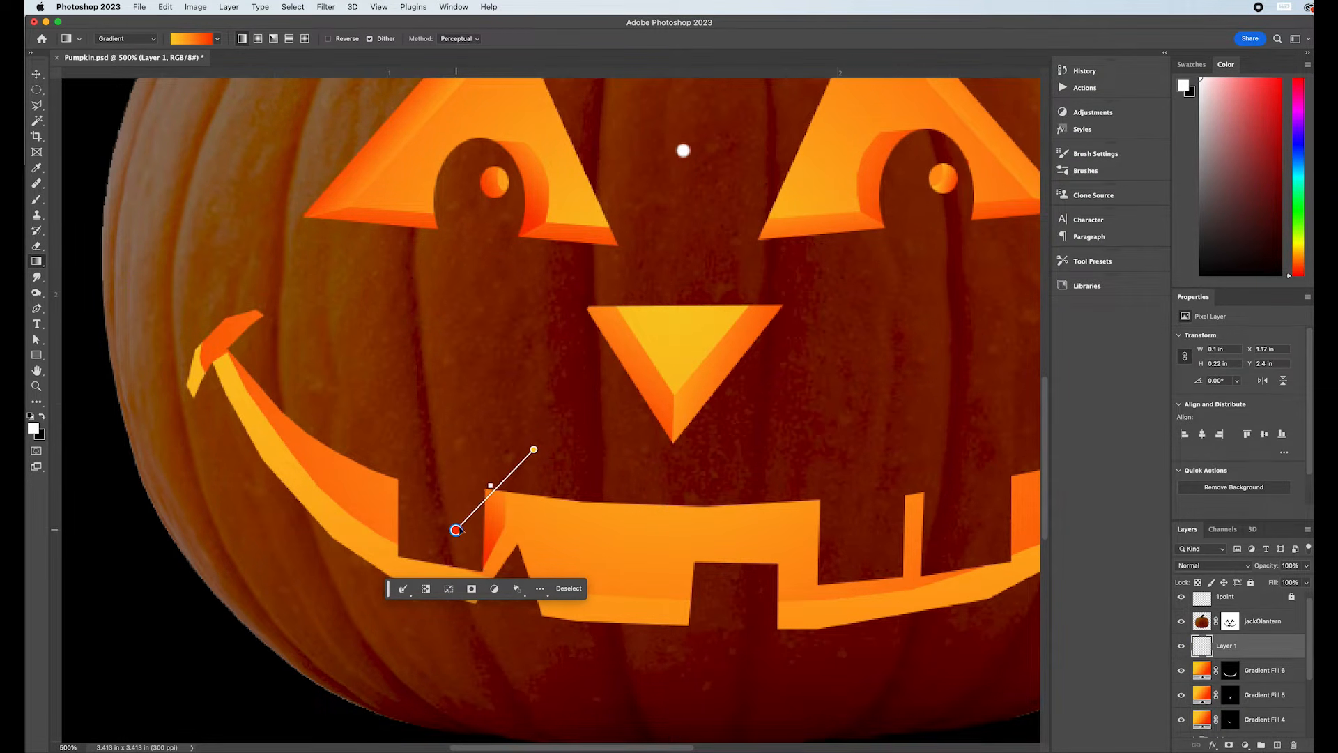
left_click_drag(525, 496, 433, 510)
left_click_drag(553, 463, 466, 531)
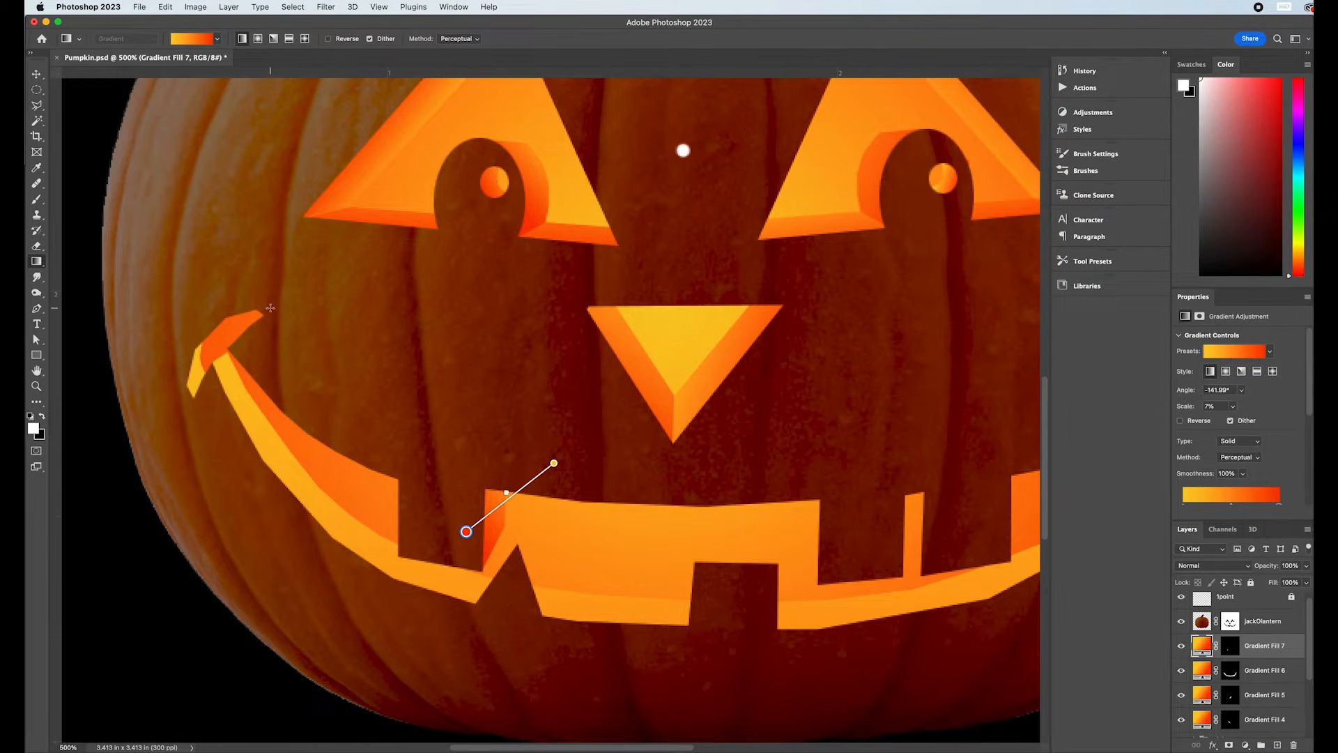
Outline a narrow strip along the left side of the upper tooth right of centre with the Polygonal Lasso.
left_click(41, 90)
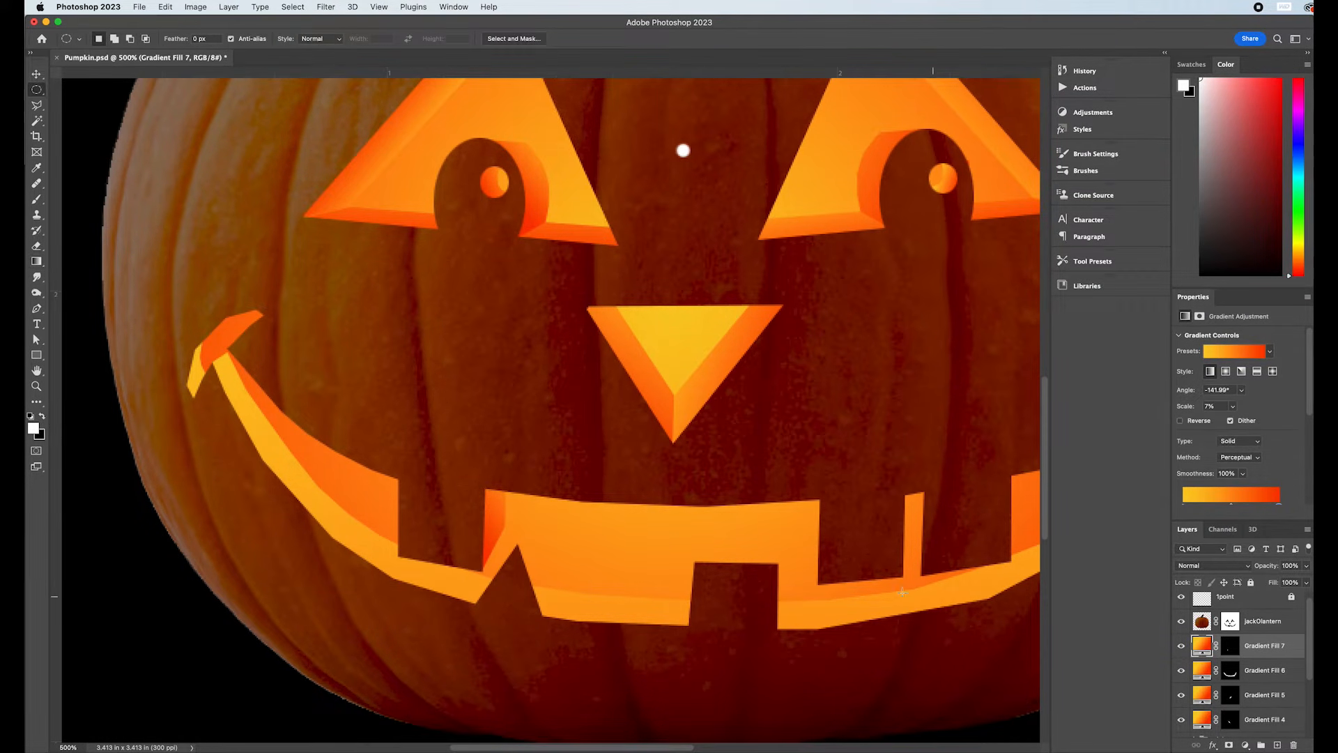
left_click(36, 104)
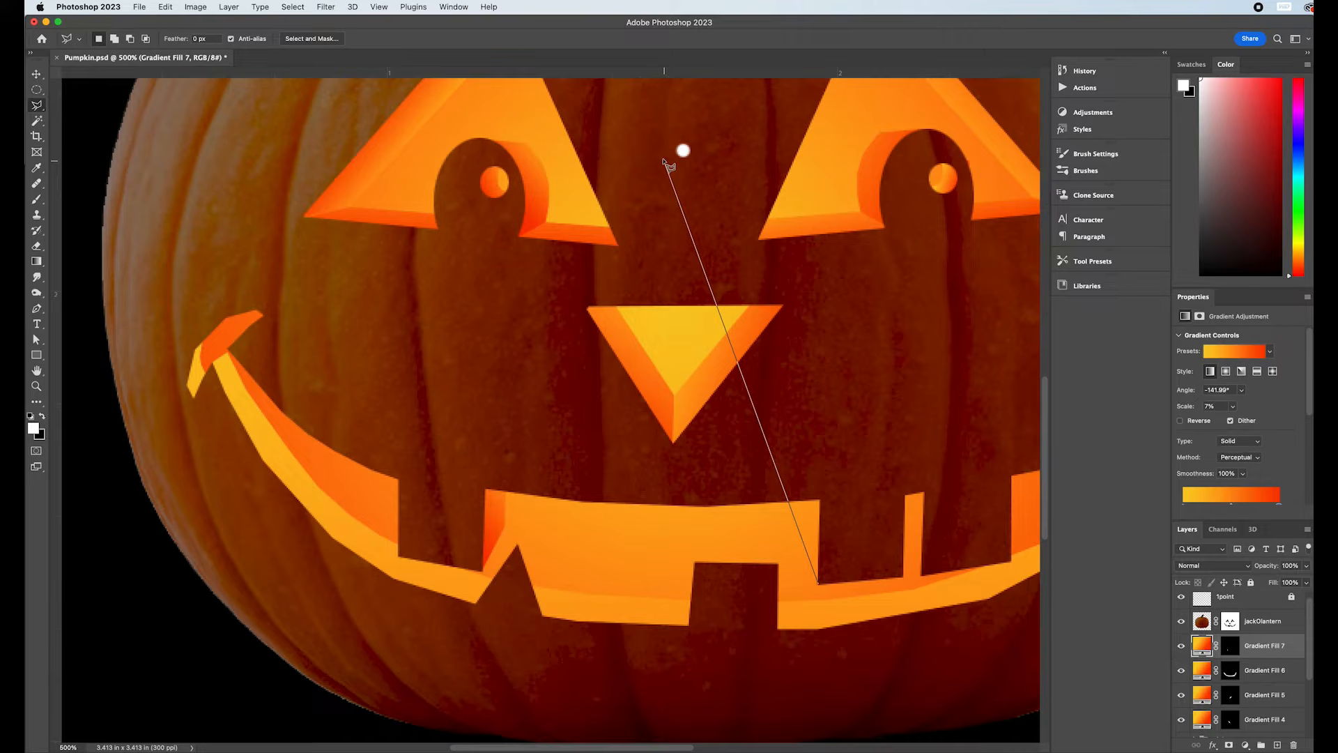
left_click(805, 557)
left_click(805, 482)
left_click(832, 484)
left_click(819, 583)
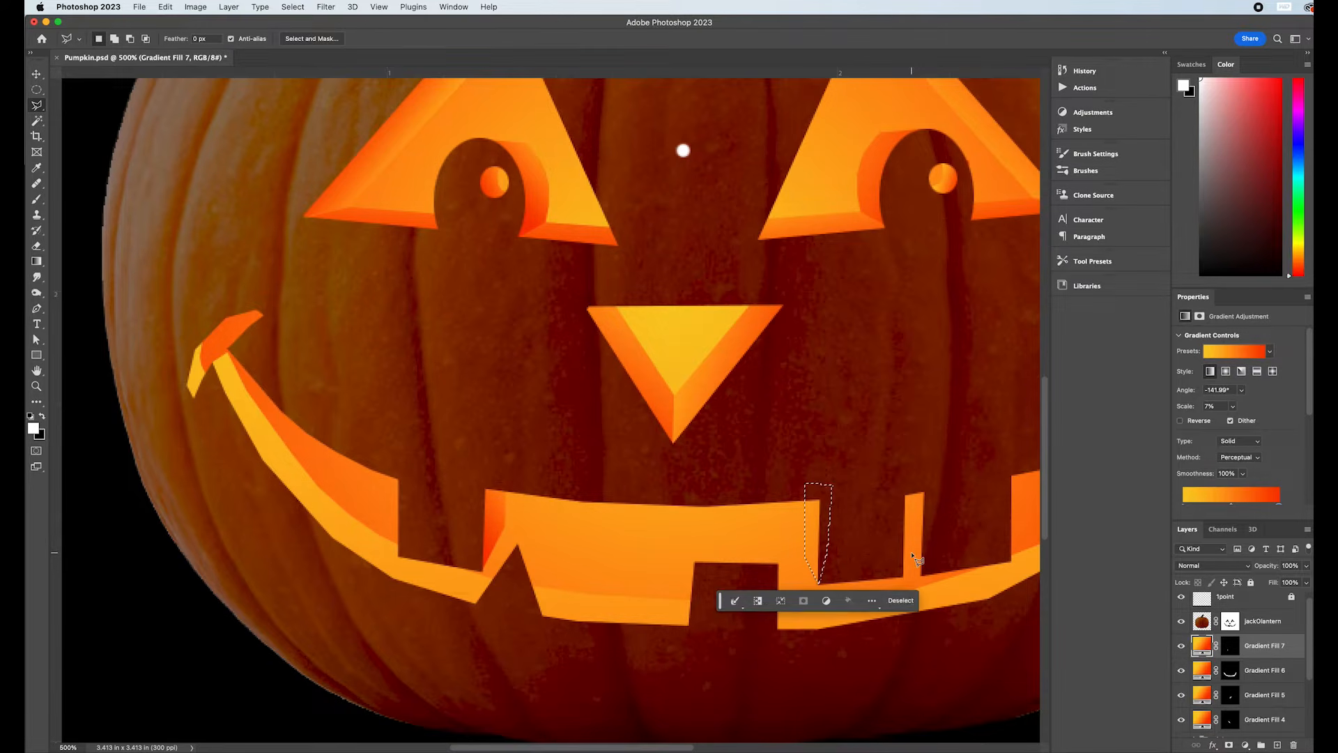
Add a new layer and fill that tooth's left-side selection with a yellow-to-red gradient at about -43° and 8% scale.
left_click(1278, 745)
left_click(37, 262)
left_click_drag(768, 456, 858, 539)
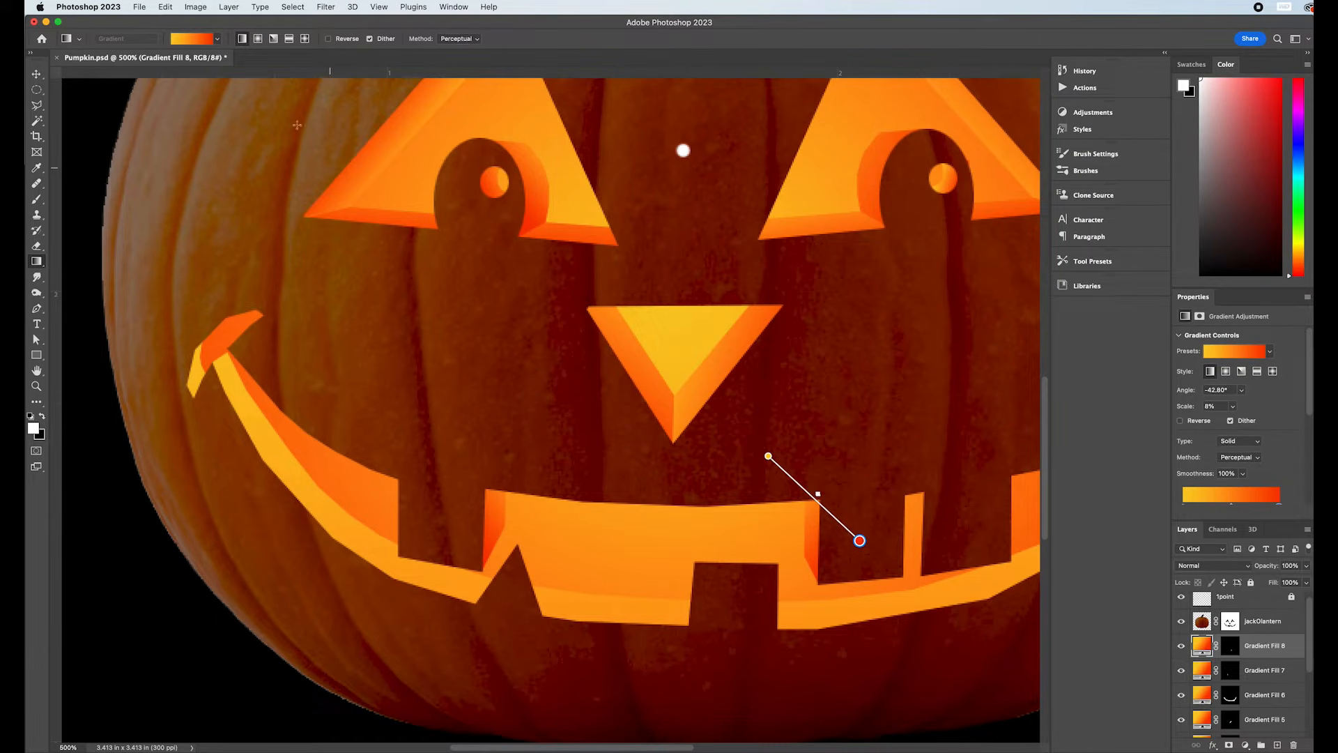
Select the thin slit between the two right upper teeth with the Polygonal Lasso.
left_click(36, 104)
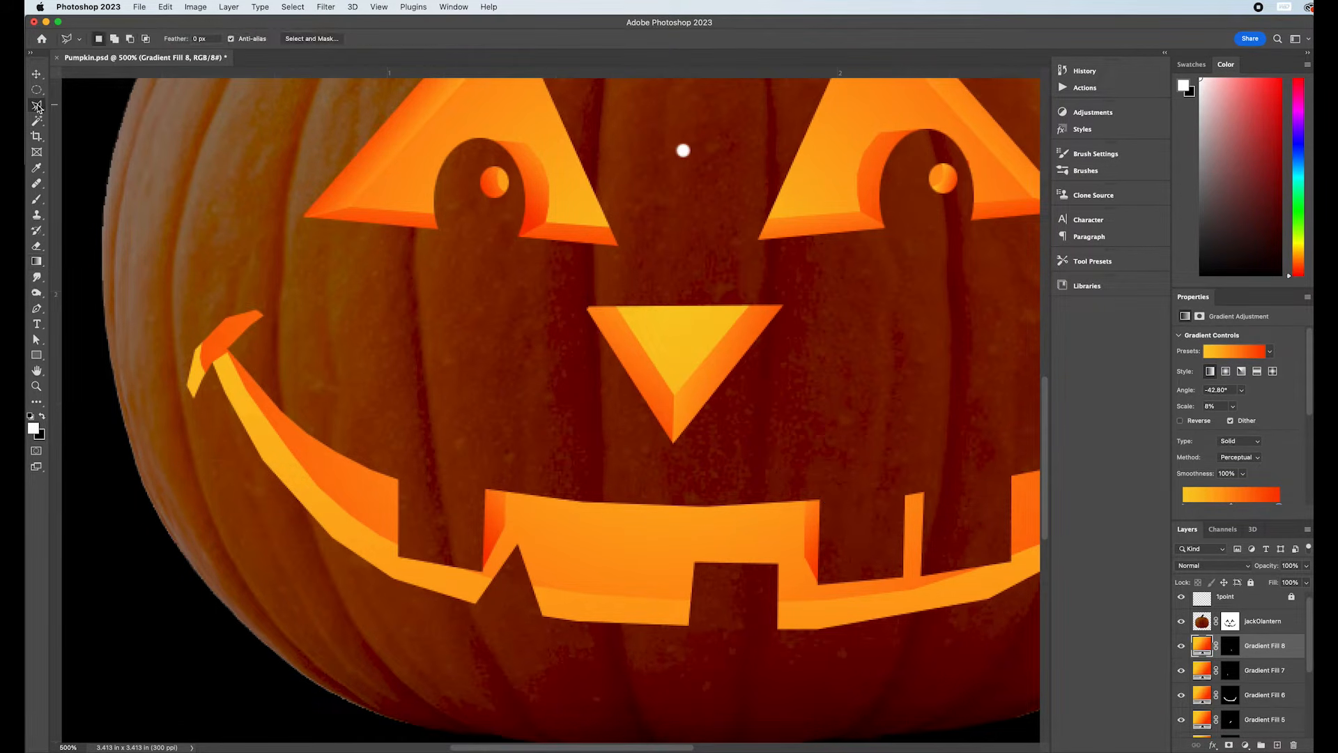
left_click(899, 540)
left_click(899, 473)
left_click(926, 473)
left_click(944, 505)
left_click(922, 575)
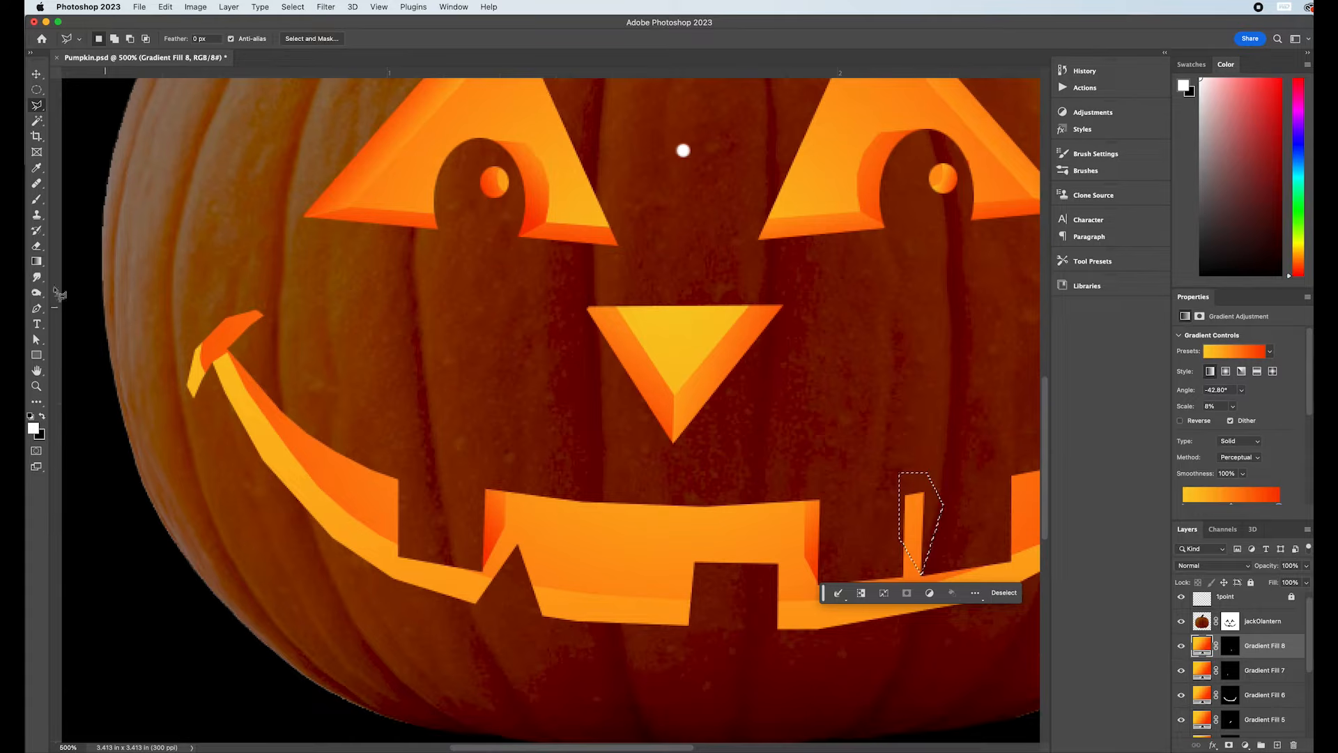
Add a new layer and fill the slit selection with a yellow-to-red gradient at about -48° and 7% scale.
left_click(36, 261)
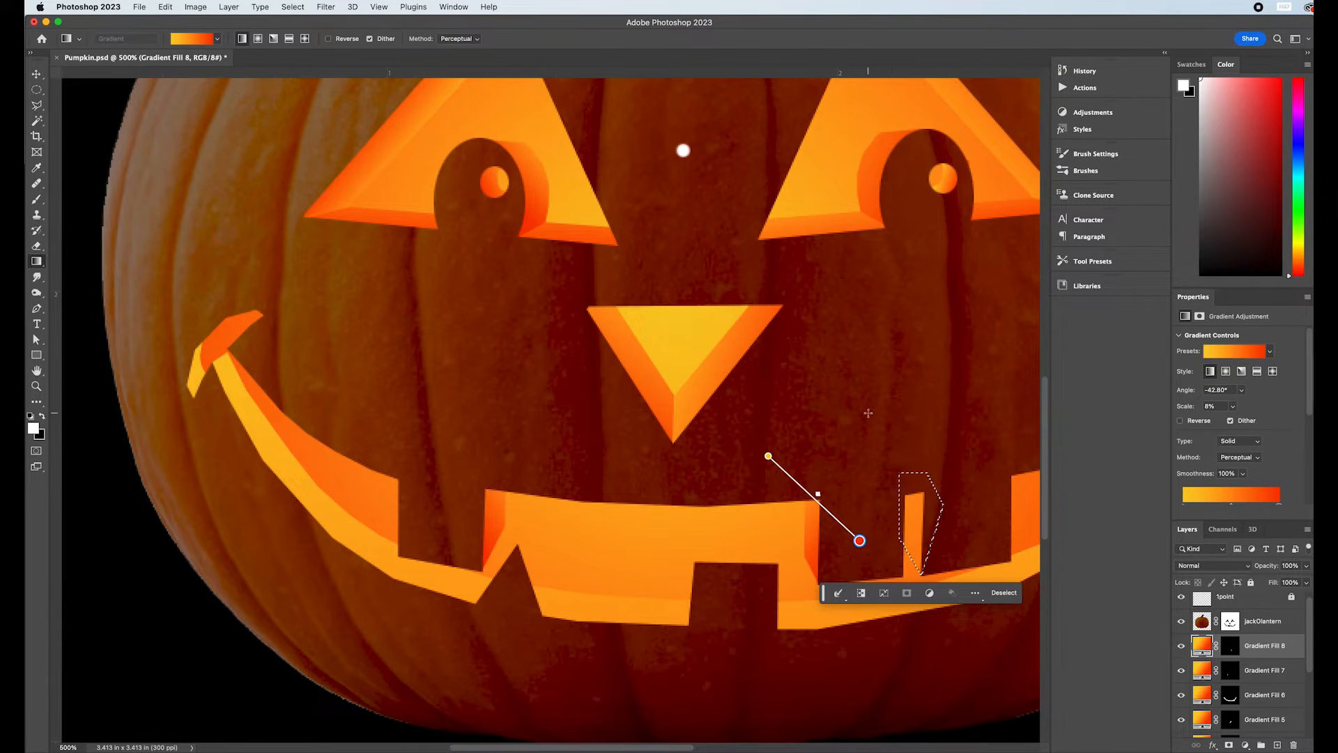
key("alt+shift+super+n")
left_click_drag(881, 453, 955, 535)
Outline a thin strip along the square lower tooth's left side with the Polygonal Lasso, about 0.03 by 0.21 in.
key("super+minus")
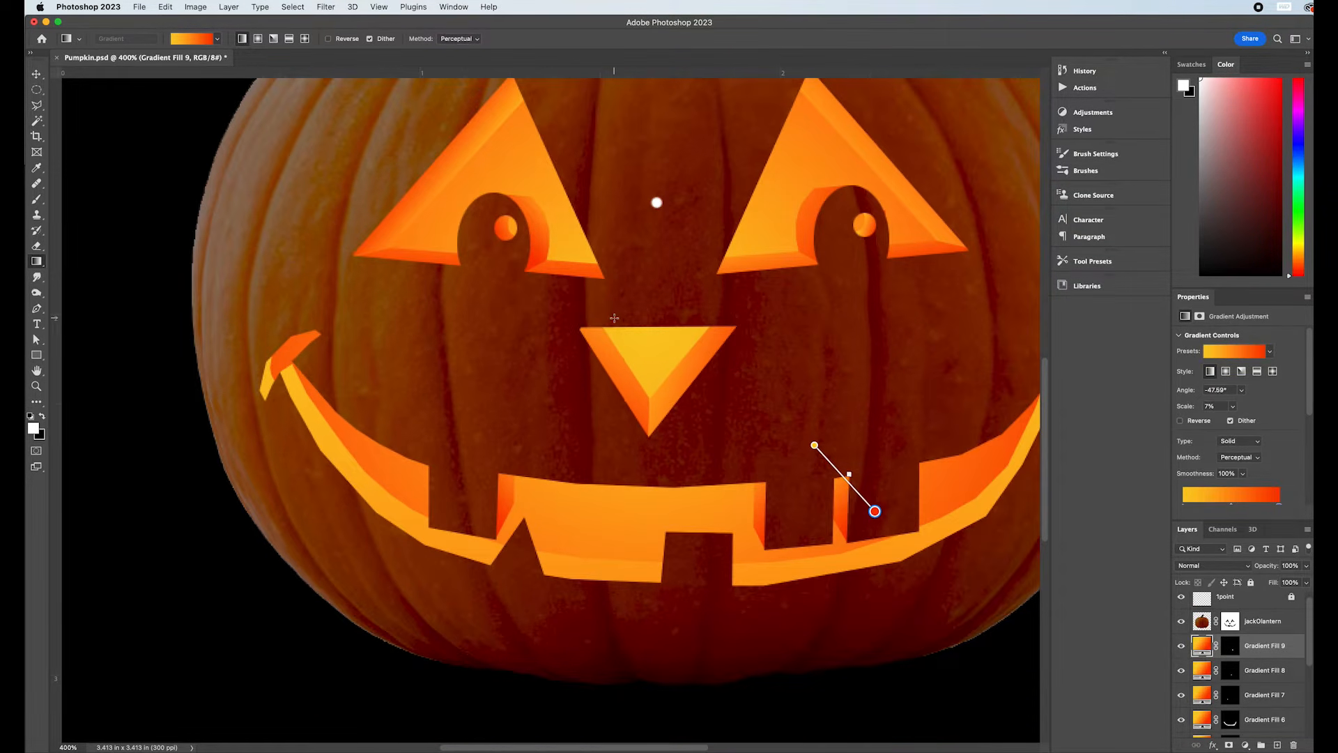
scroll(815, 381, "up", 3)
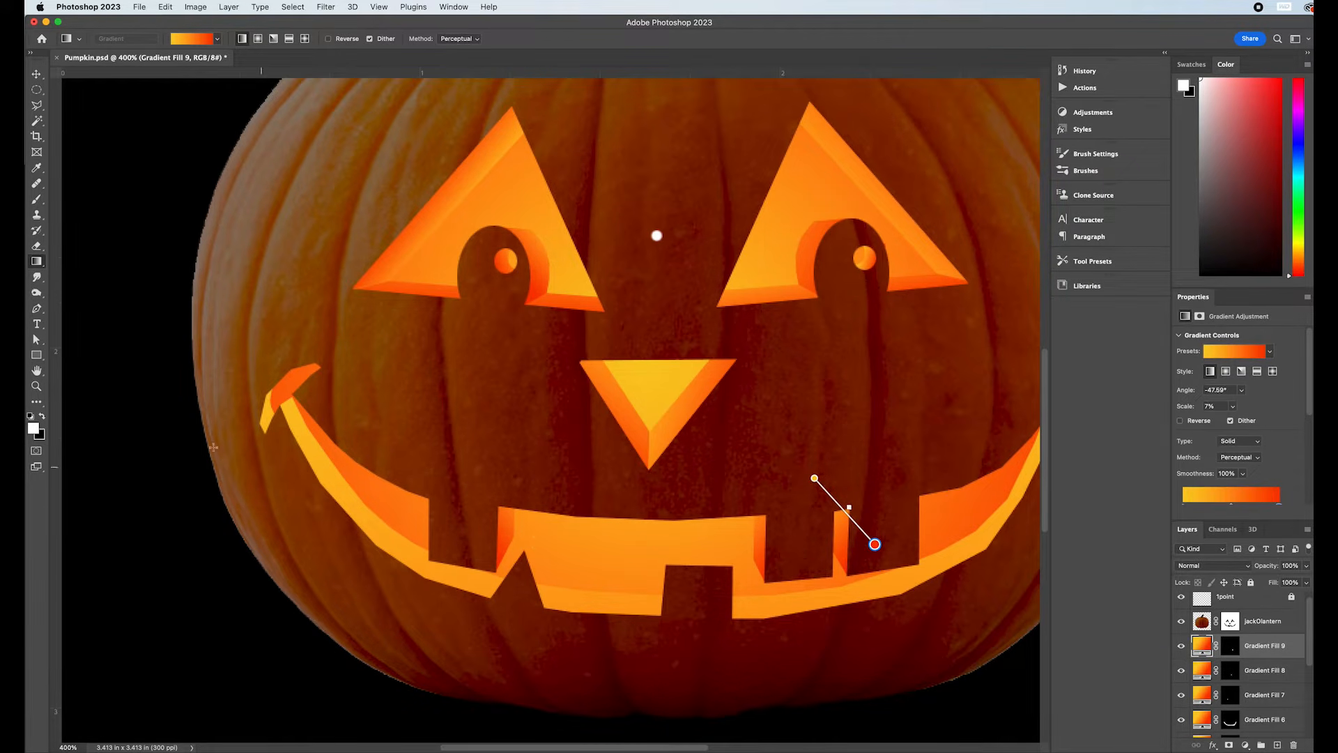
left_click(37, 387)
left_click(607, 579)
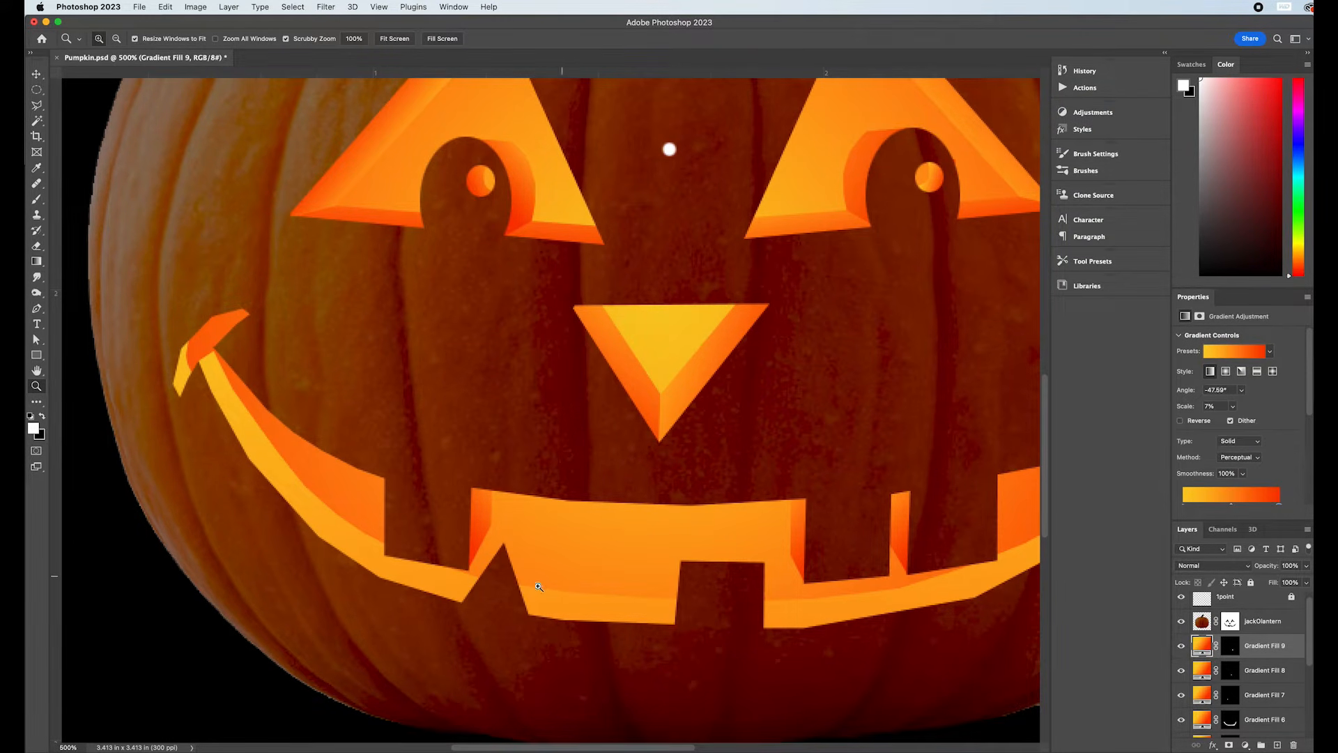
left_click(37, 105)
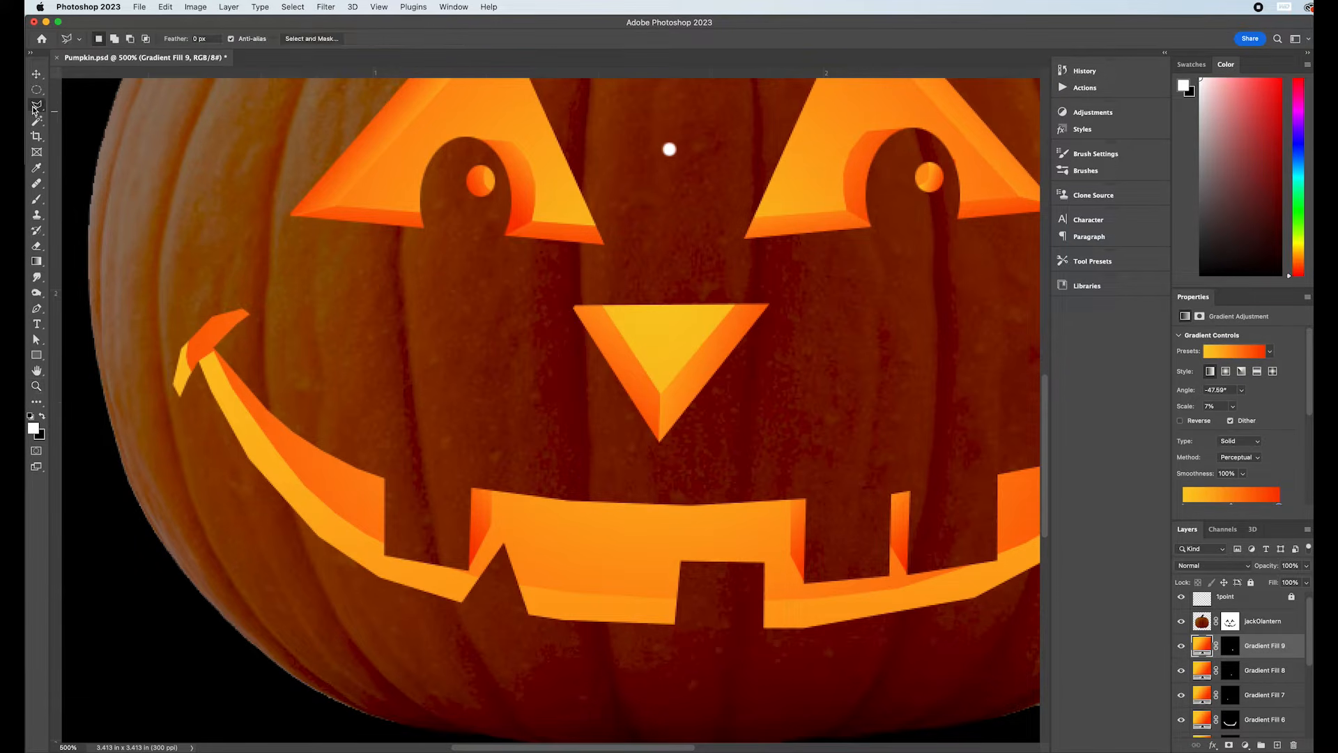
left_click(673, 624)
left_click(674, 626)
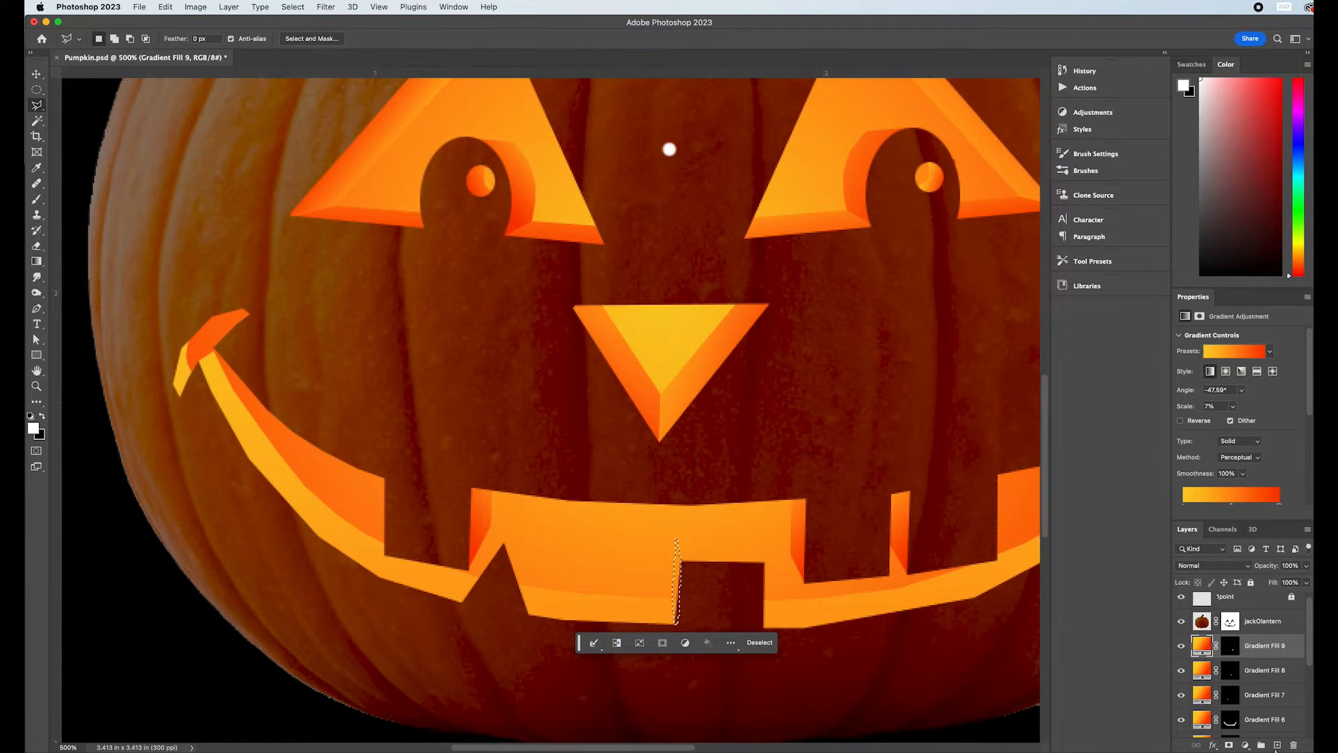
Add a new layer and fill the lower tooth's left strip with a yellow-to-red gradient at about -30° and 4% scale.
left_click(1276, 744)
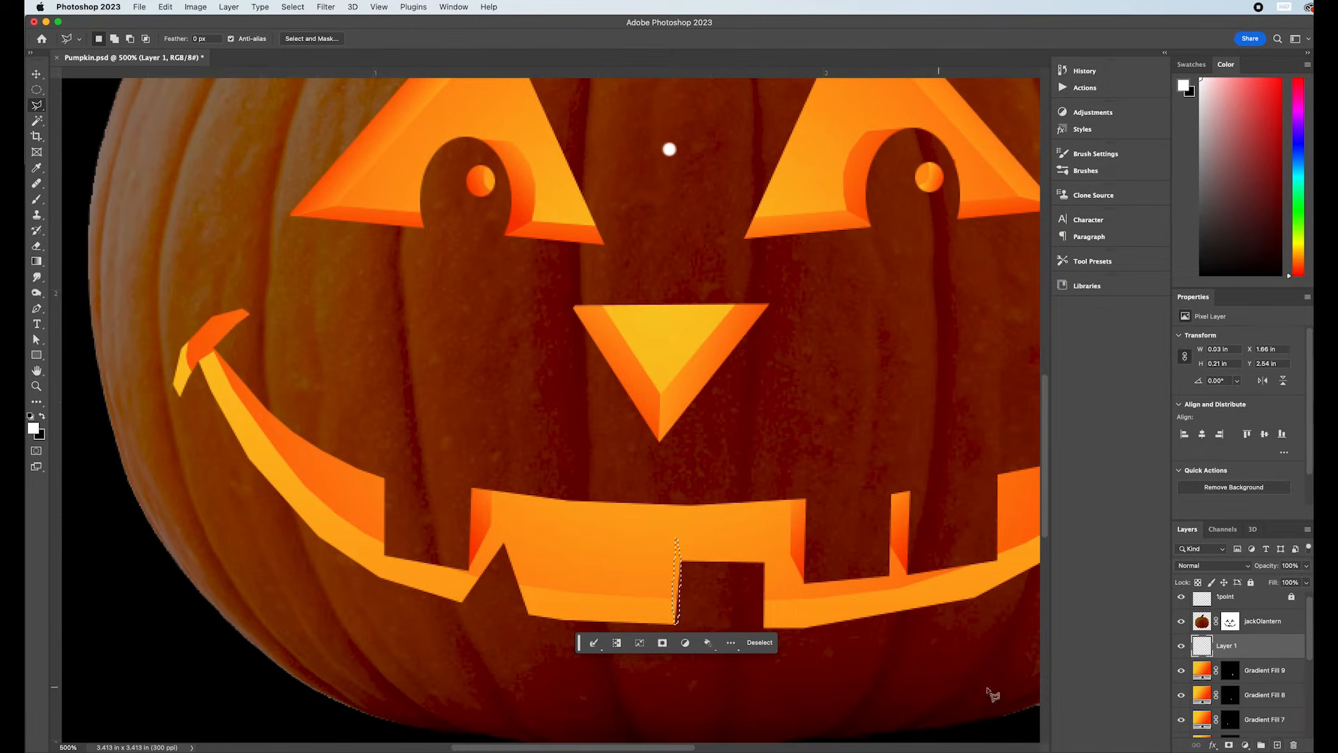
left_click(37, 262)
left_click_drag(642, 561, 689, 588)
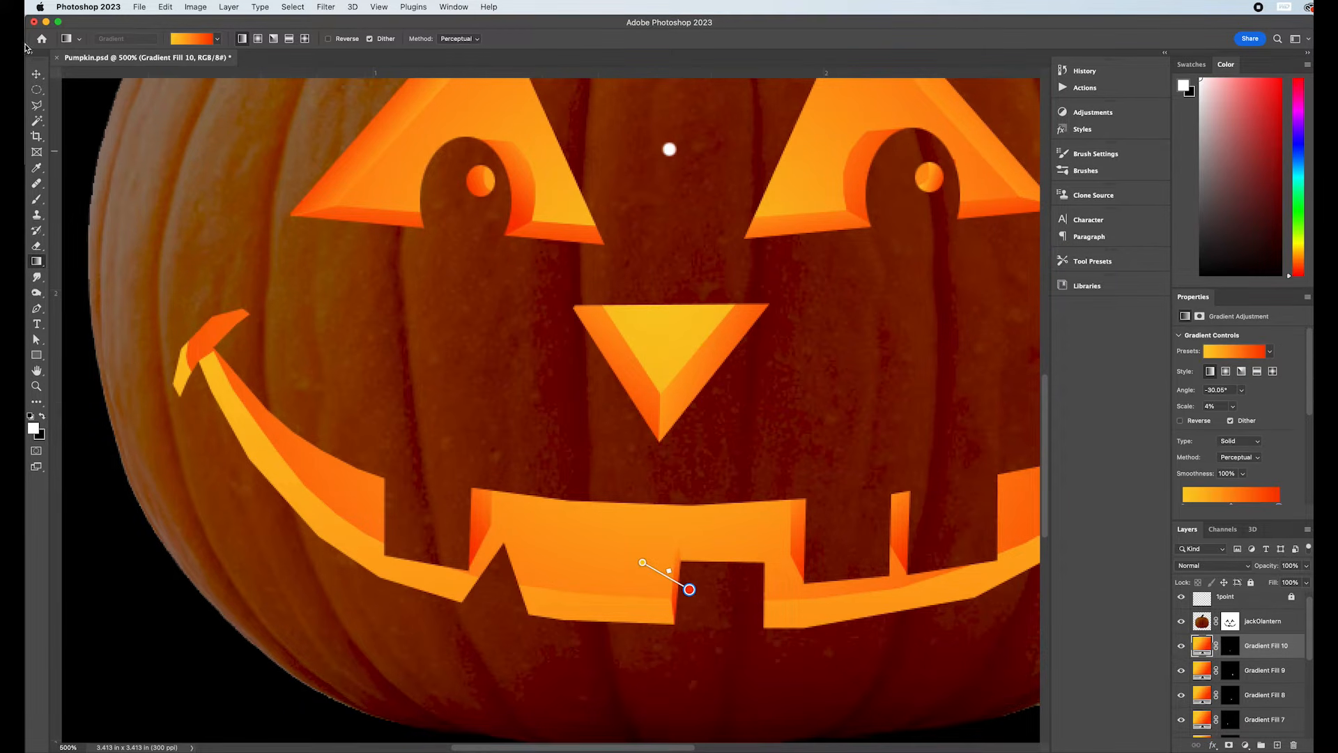
Outline the top edge of the square lower tooth with the Polygonal Lasso, about 0.2 by 0.07 in.
left_click(37, 105)
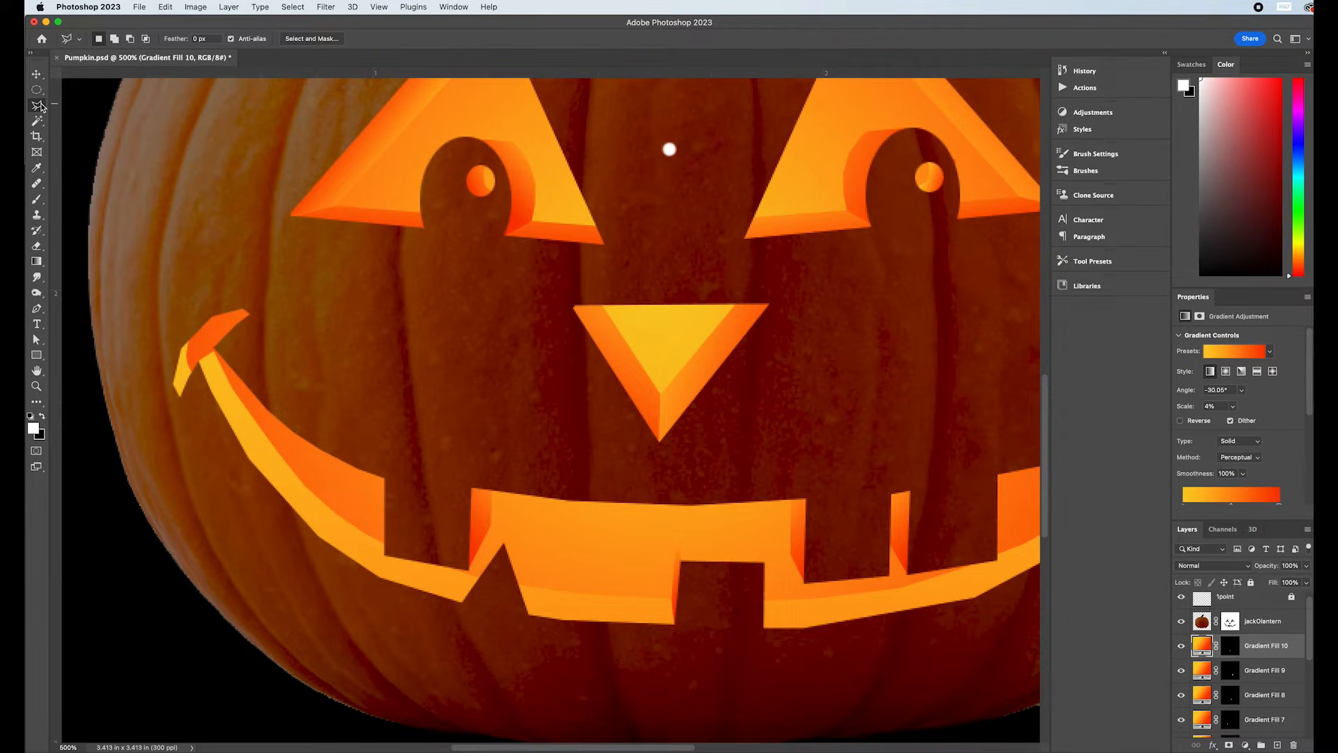
left_click(764, 563)
left_click(681, 562)
left_click(764, 563)
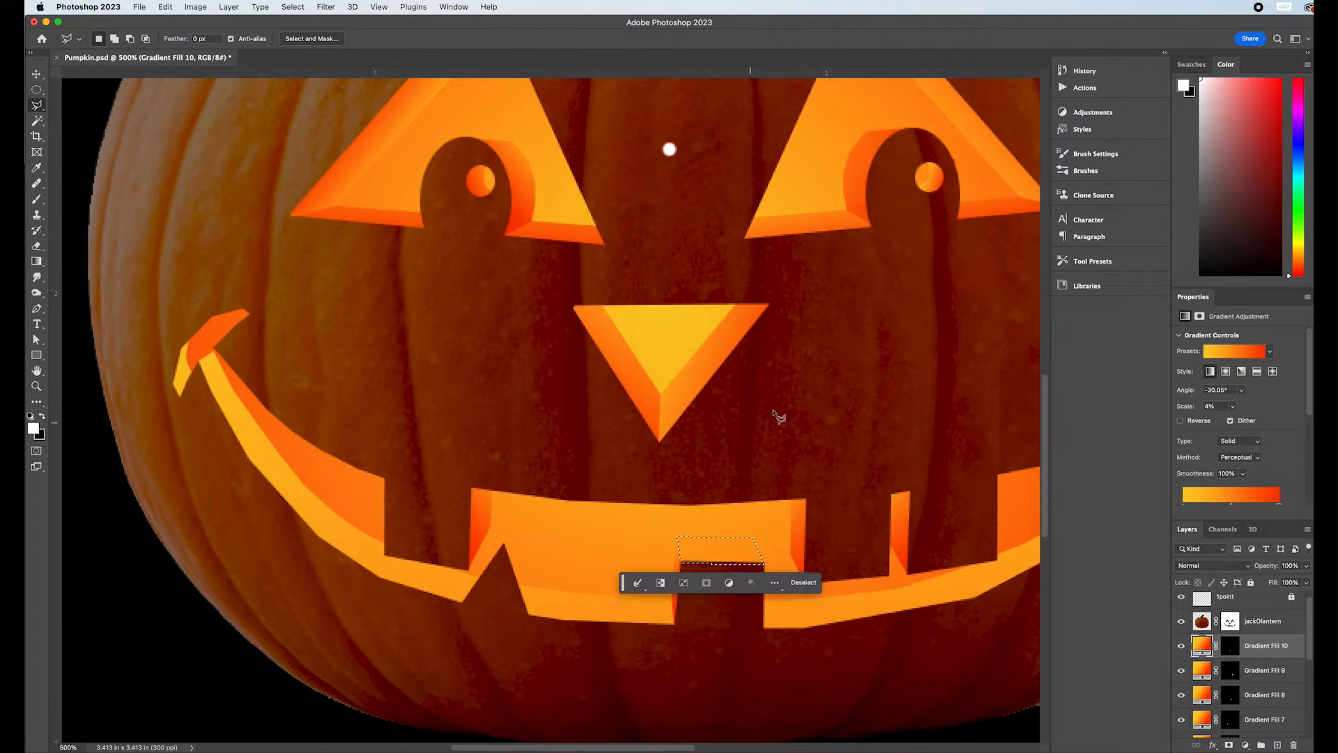
key("super+Tab")
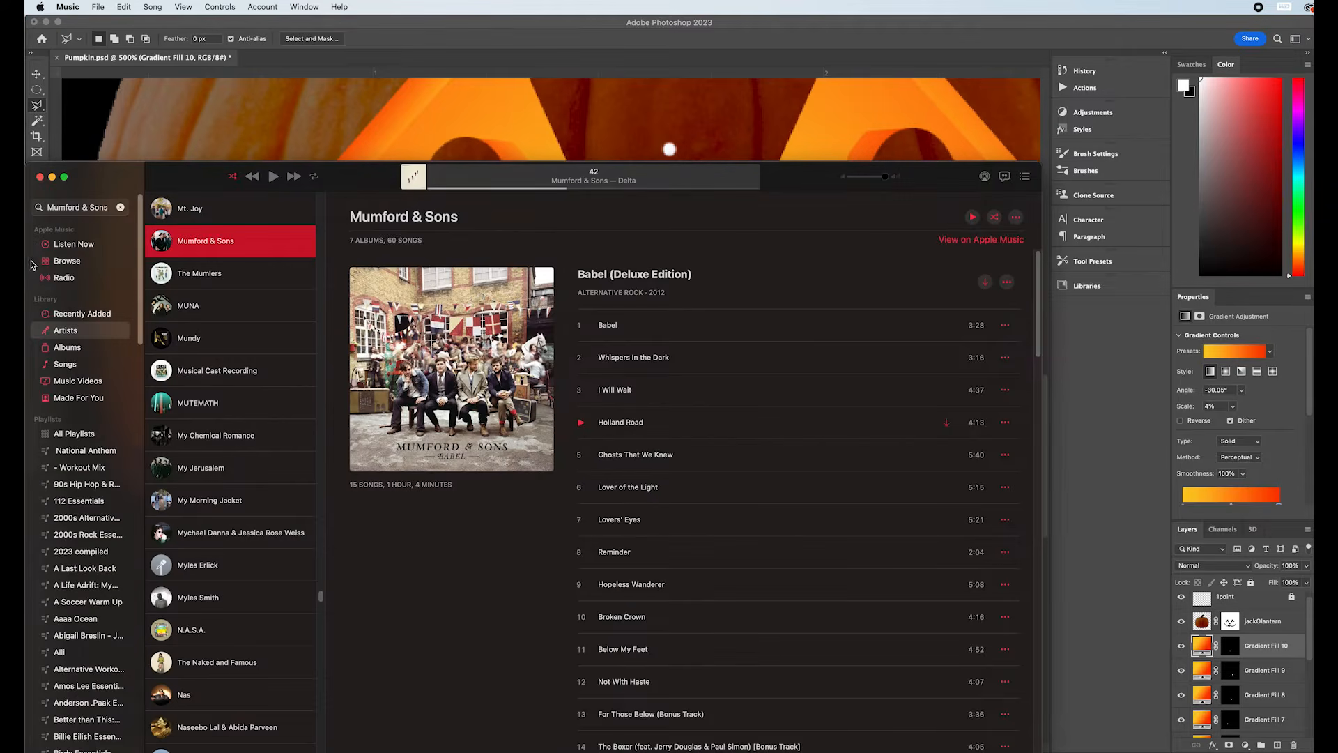
key("super+Tab")
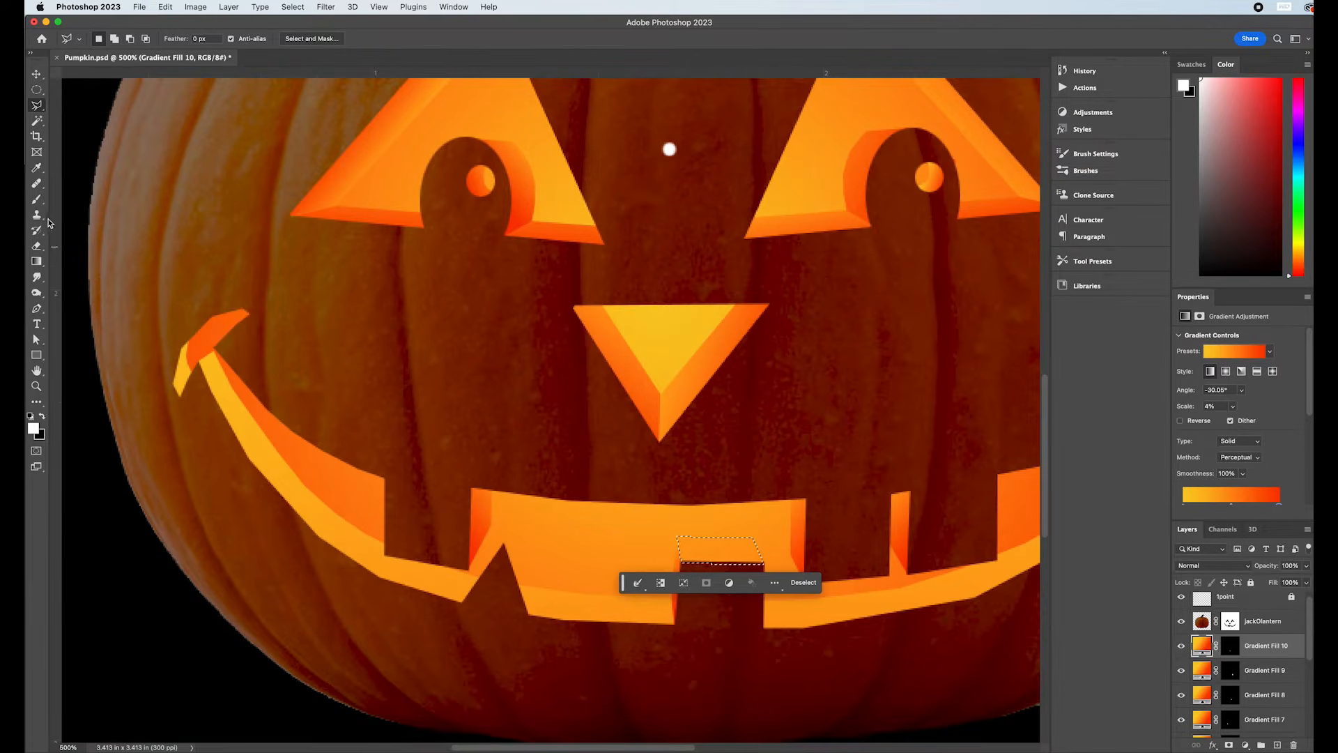
Add a new layer, fill the square tooth's top-edge selection with a yellow-to-red gradient, and adjust it to about -113° and 9% scale.
left_click(36, 261)
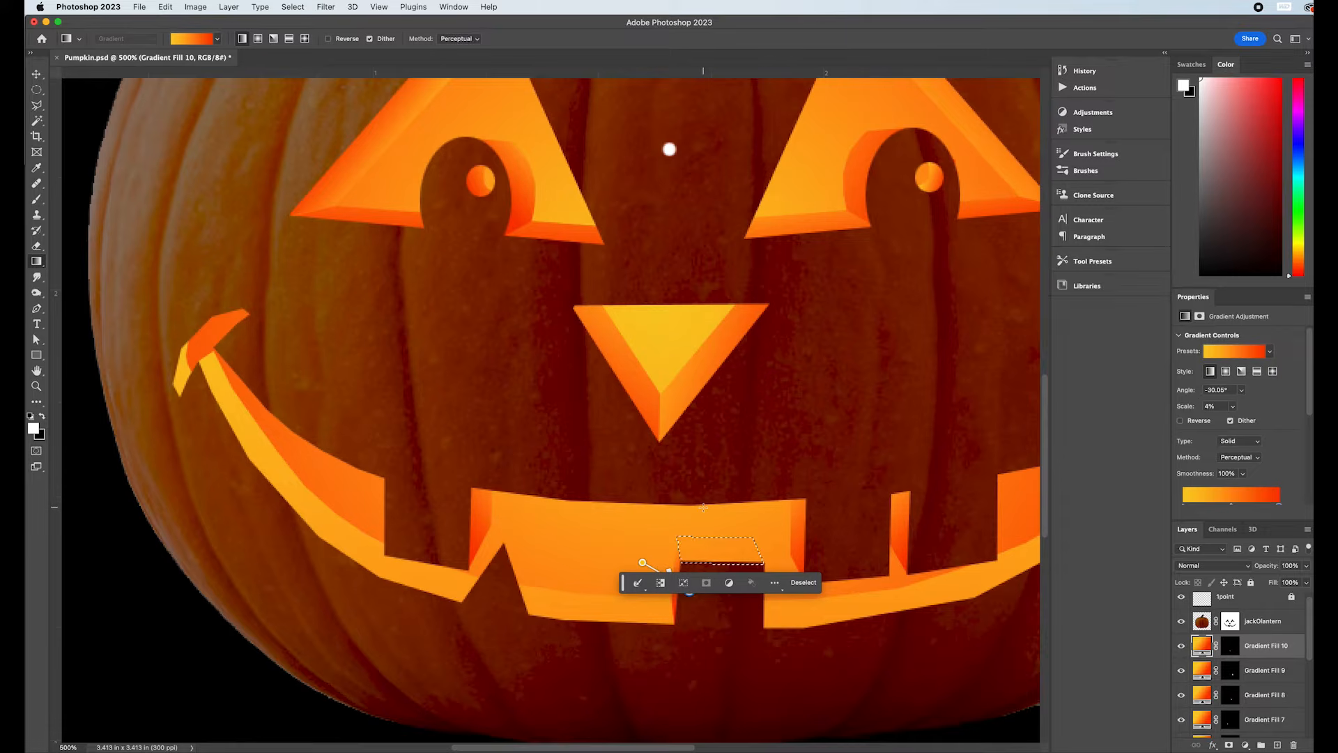
left_click(1277, 744)
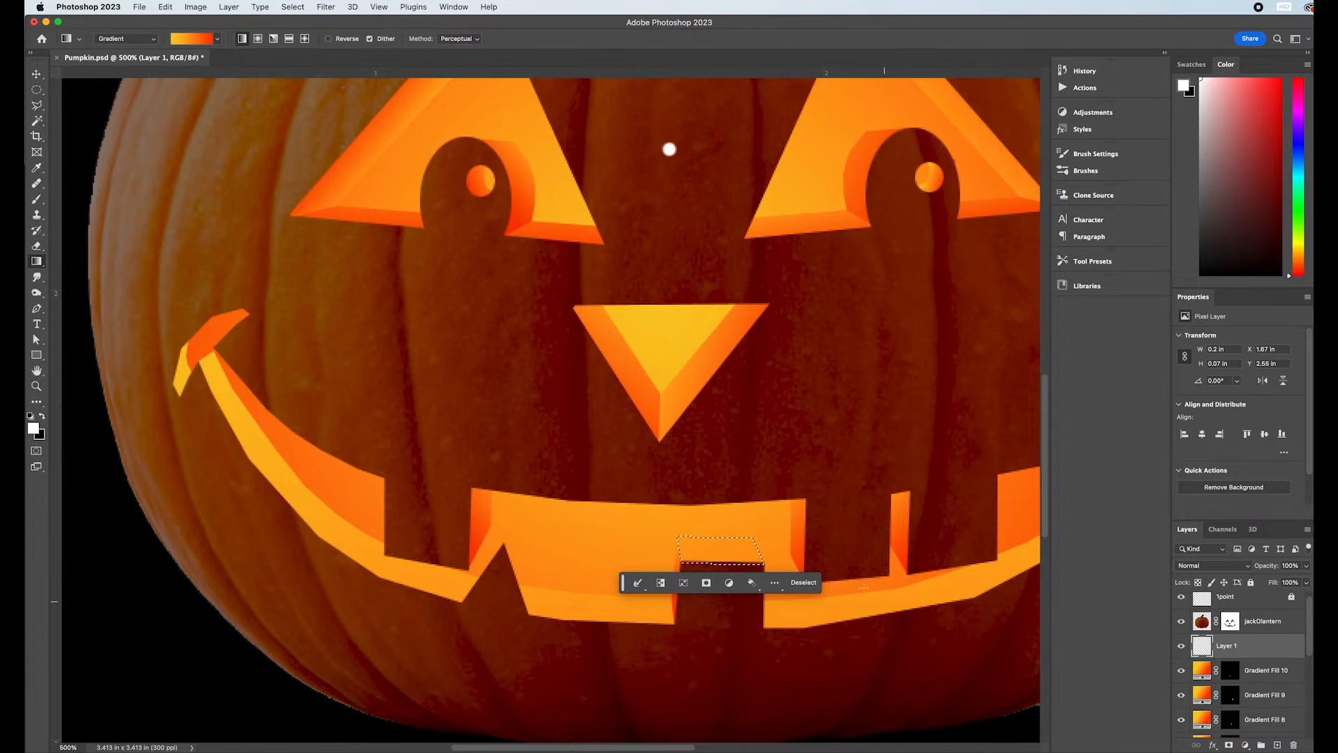
left_click_drag(690, 503, 705, 568)
left_click_drag(706, 439, 722, 559)
left_click_drag(763, 625, 667, 597)
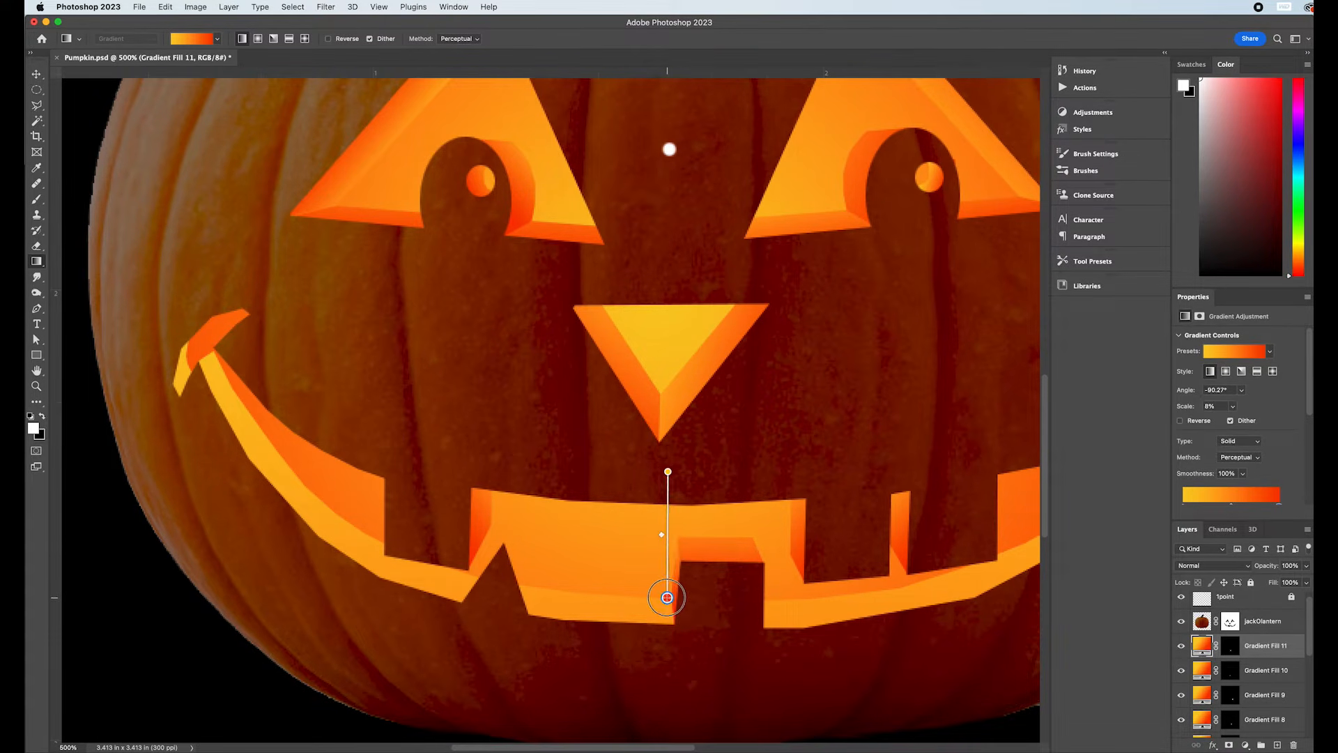
left_click_drag(740, 463, 689, 586)
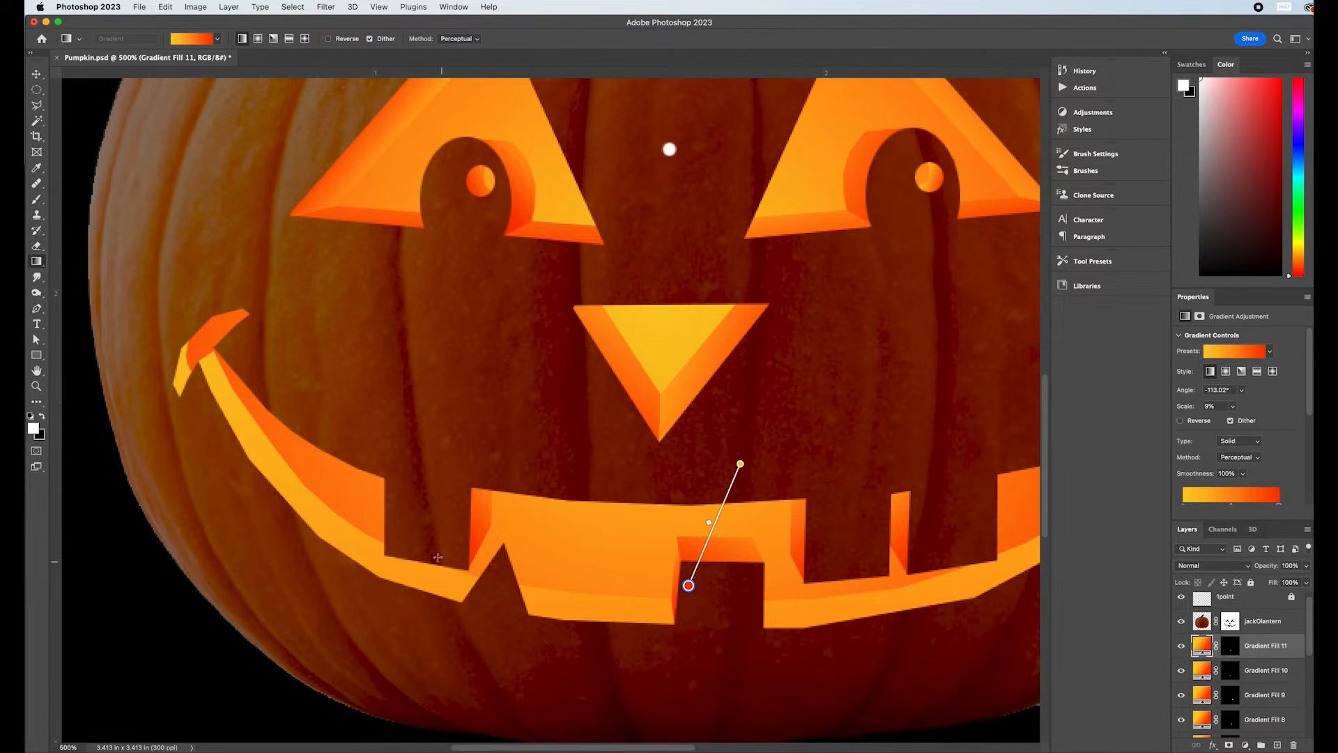
Outline the right side of the pointed lower tooth with the Polygonal Lasso, about 0.08 by 0.22 in.
left_click(37, 105)
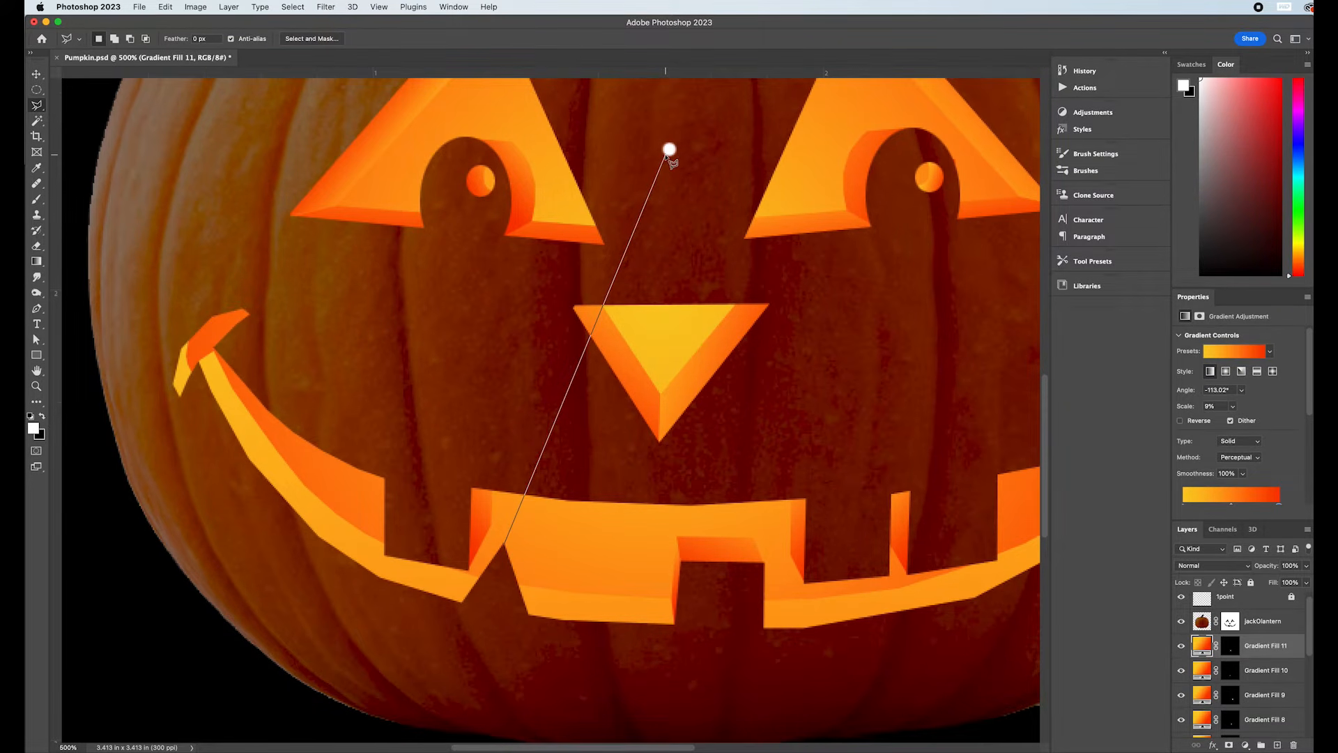
left_click(512, 522)
left_click(537, 588)
left_click(526, 616)
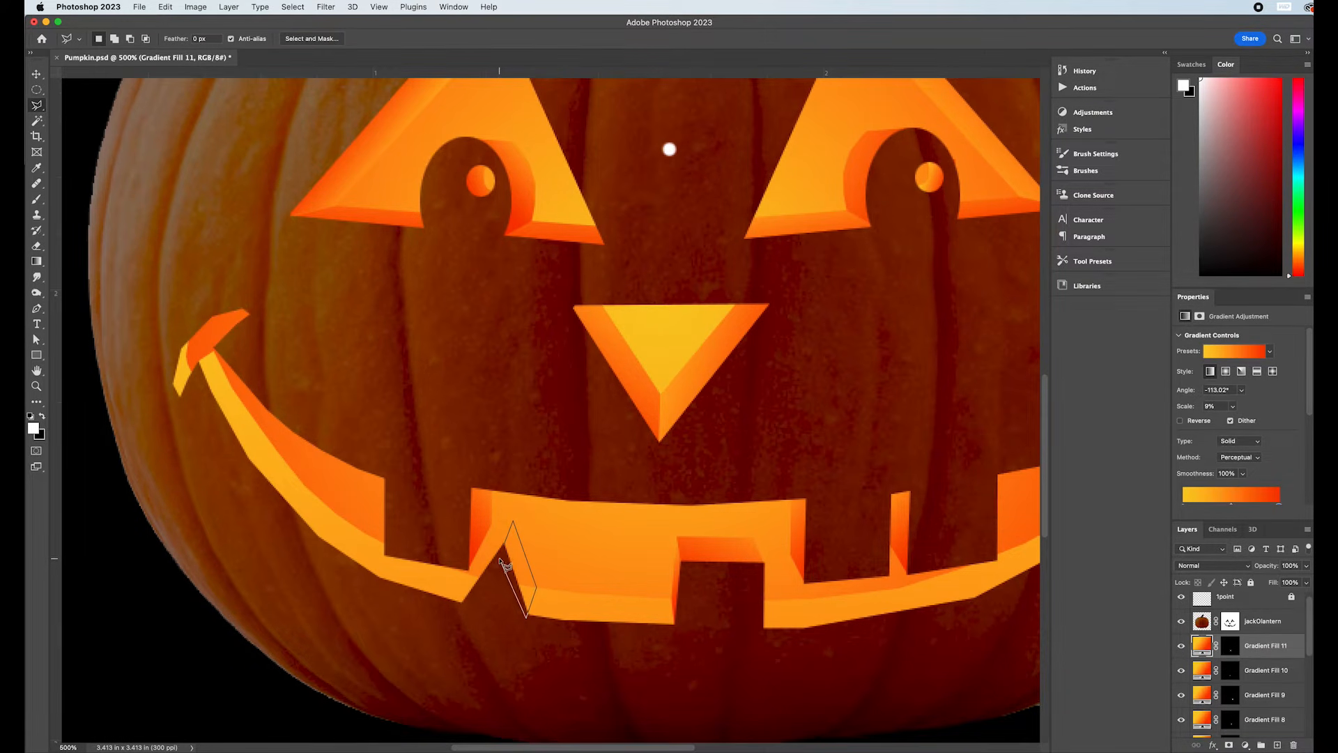
left_click(507, 538)
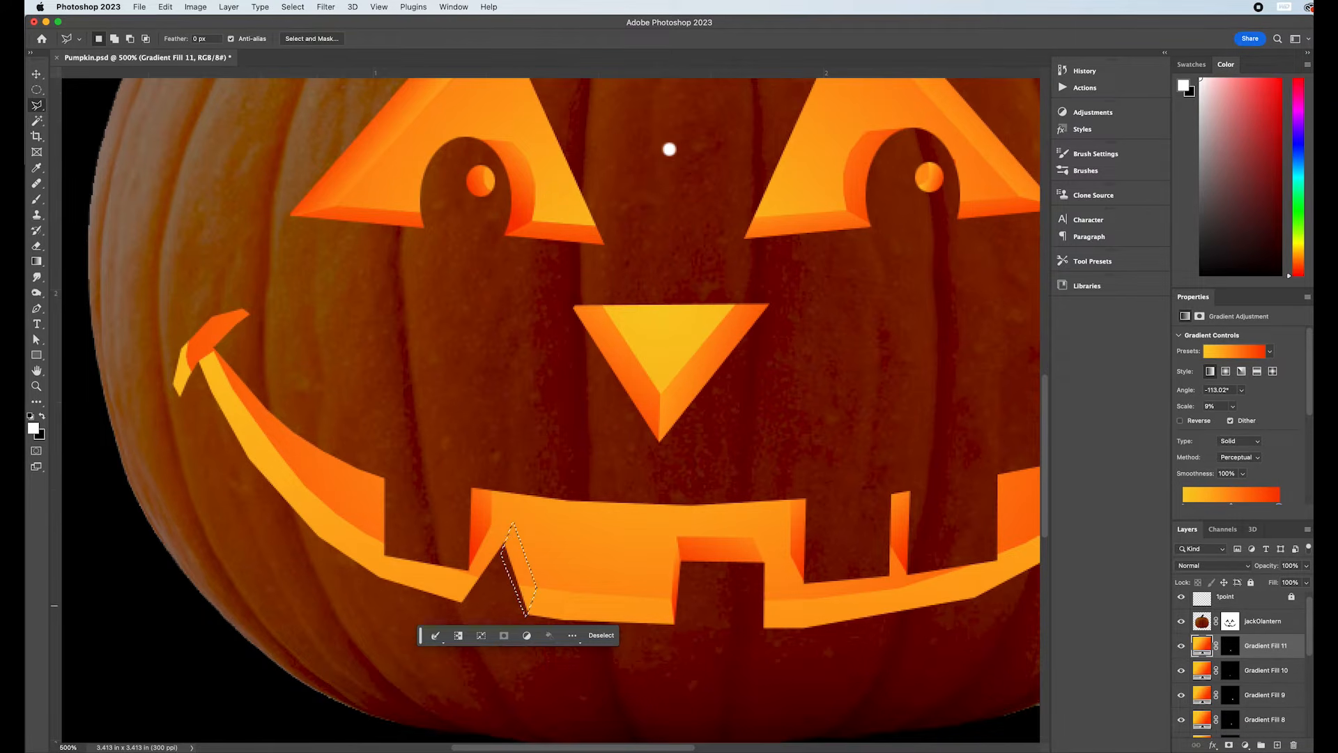
Add a new layer and fill the pointed tooth's right-side selection with a yellow-to-red gradient at about -122° and 11% scale.
key("super+j")
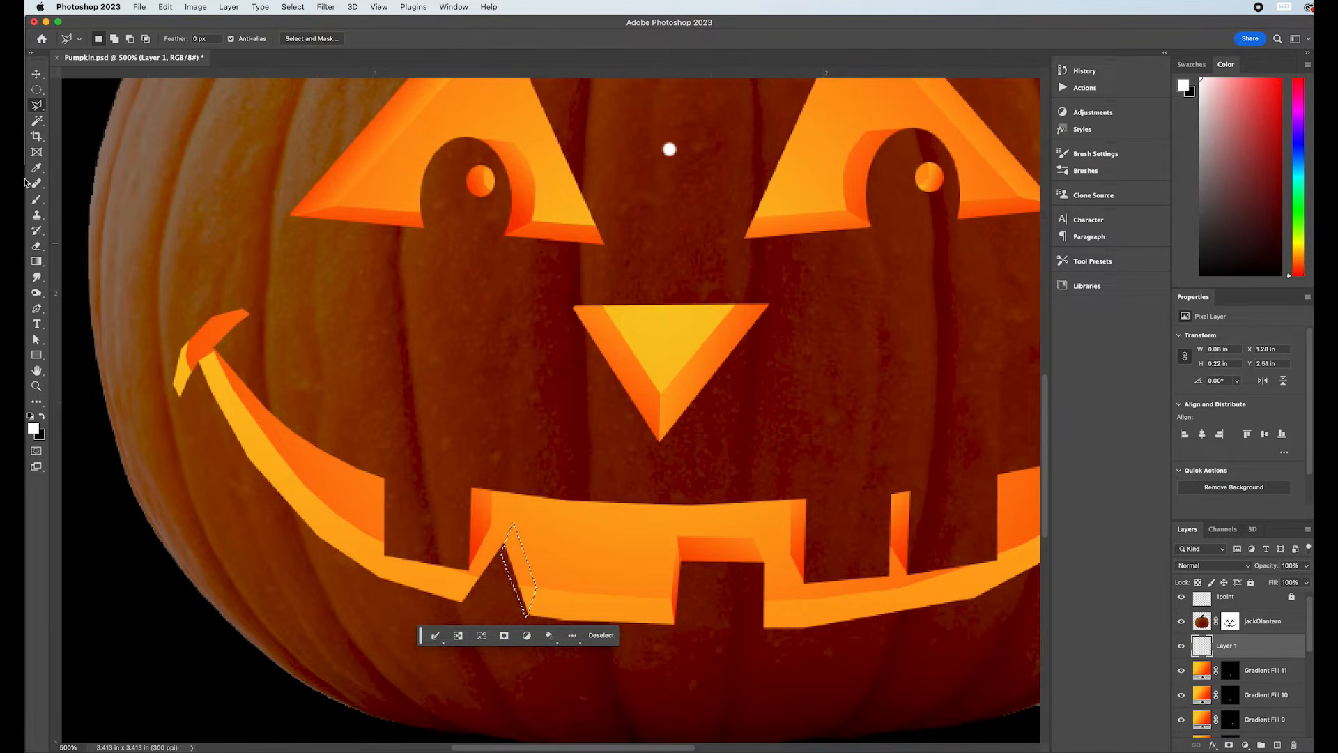
left_click(36, 260)
left_click_drag(564, 486, 496, 621)
left_click_drag(582, 462, 491, 604)
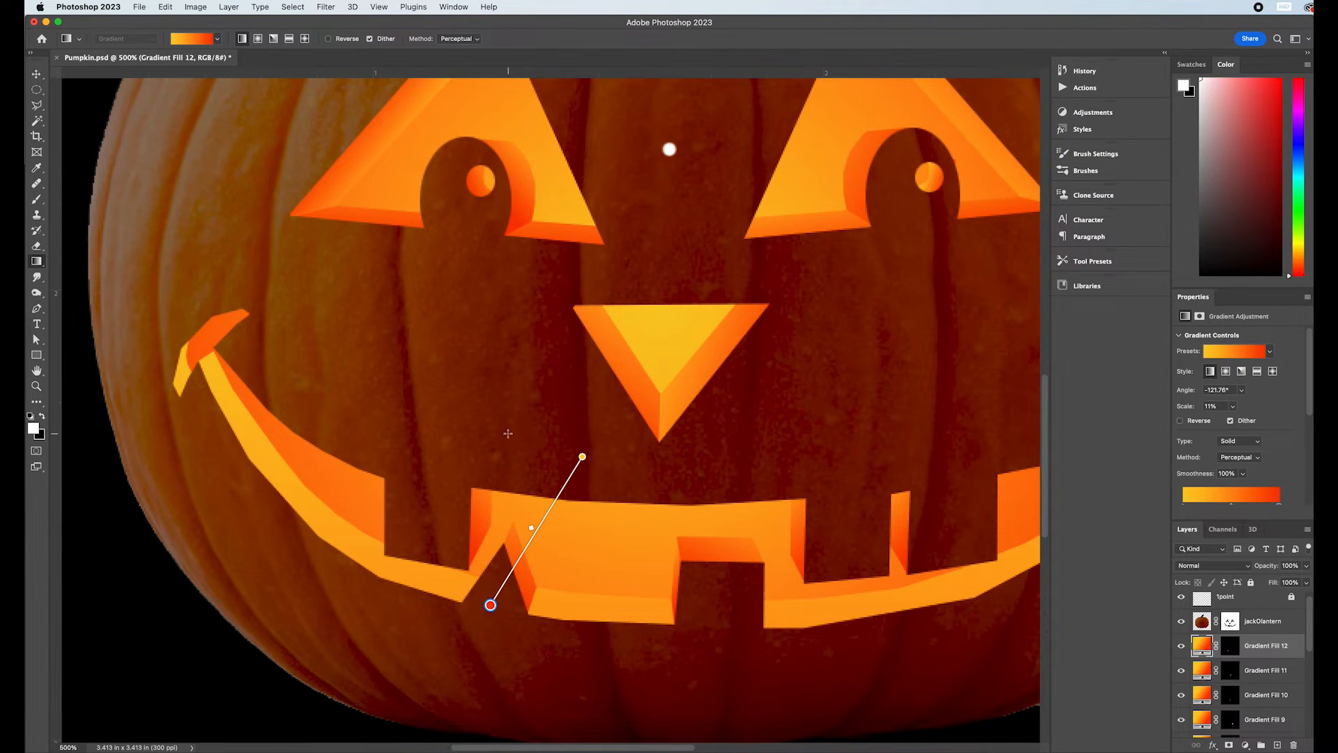
Outline the left side of the pointed lower tooth with the Polygonal Lasso, about 0.12 by 0.19 in.
left_click(36, 106)
left_click(462, 603)
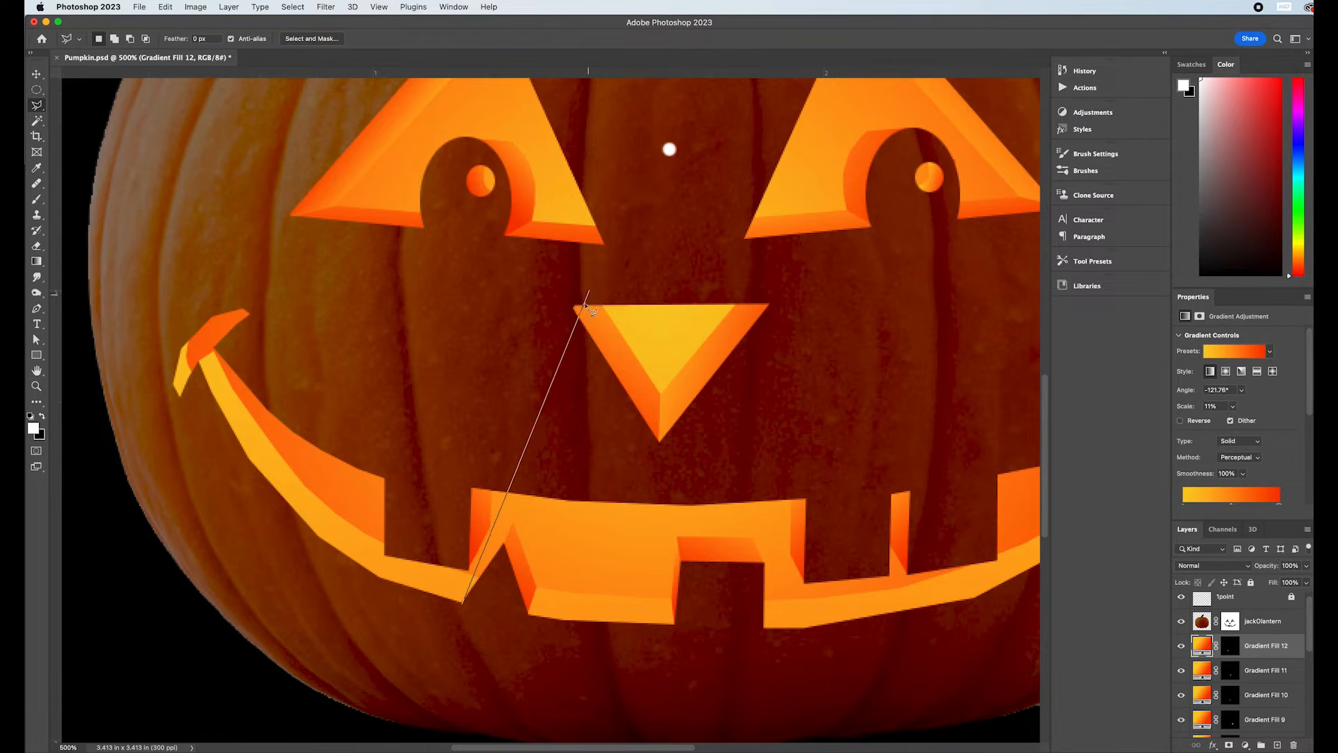
left_click(476, 577)
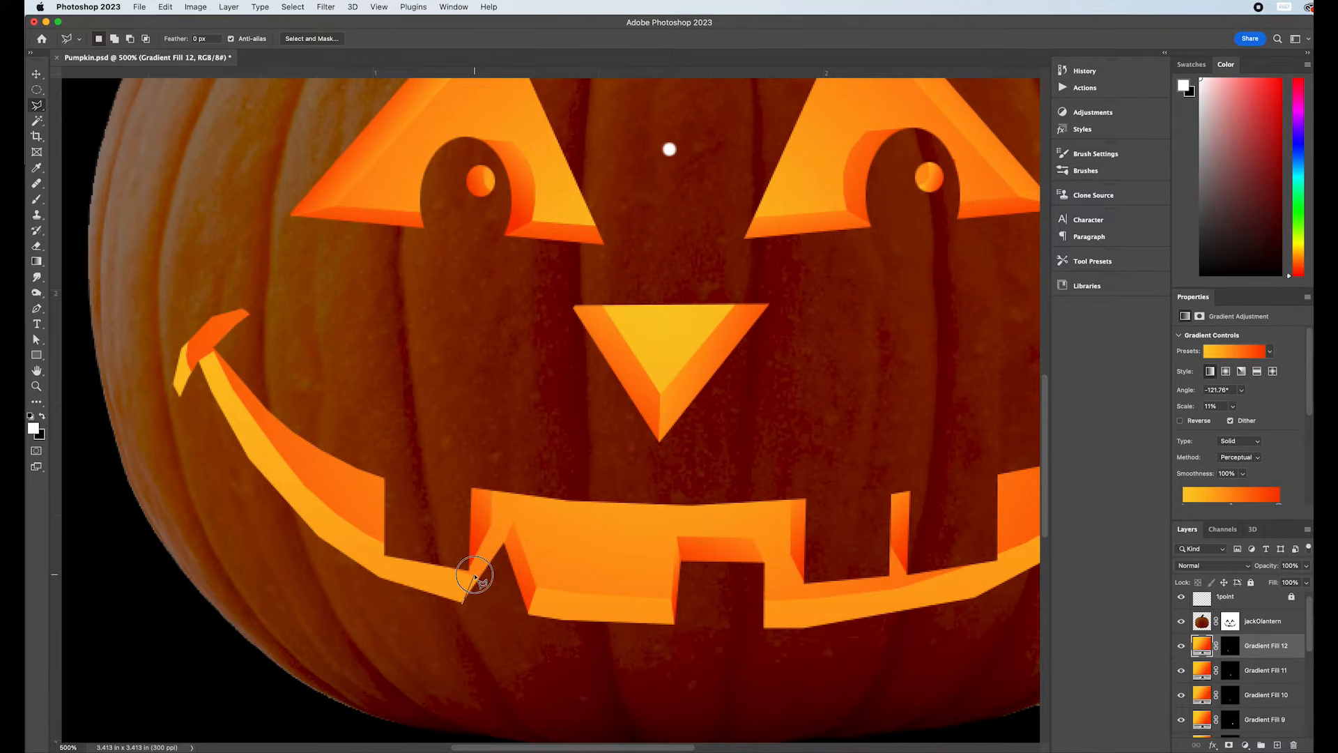
left_click(514, 524)
left_click(503, 546)
left_click(464, 604)
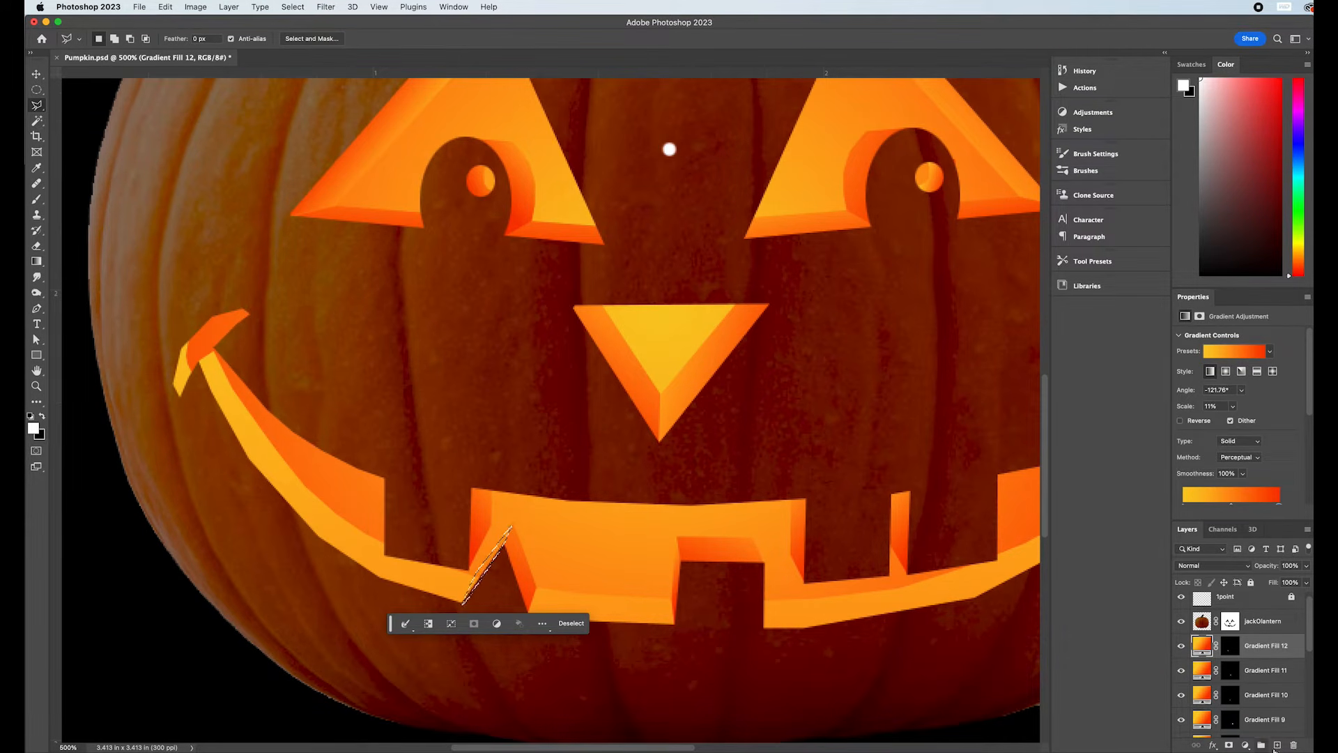
Add a new layer and fill the pointed tooth's left-side selection with a yellow-to-red gradient, adjusted to about -111° and 5% scale.
left_click(1277, 745)
left_click(37, 263)
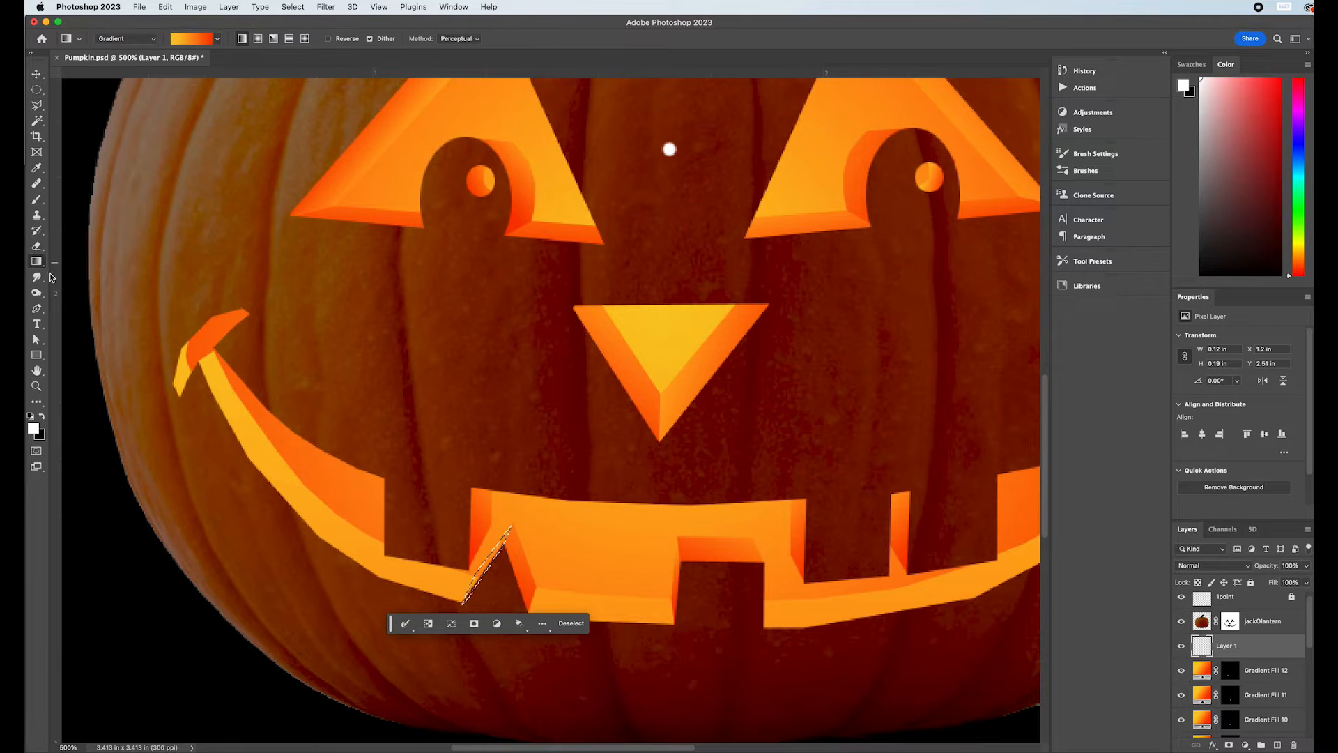
mouse_move(454, 560)
left_mouse_down()
mouse_move(532, 580)
mouse_move(487, 564)
mouse_move(485, 578)
left_mouse_up()
left_click_drag(479, 496, 475, 618)
mouse_move(510, 513)
left_mouse_down()
mouse_move(475, 600)
mouse_move(480, 589)
left_mouse_up()
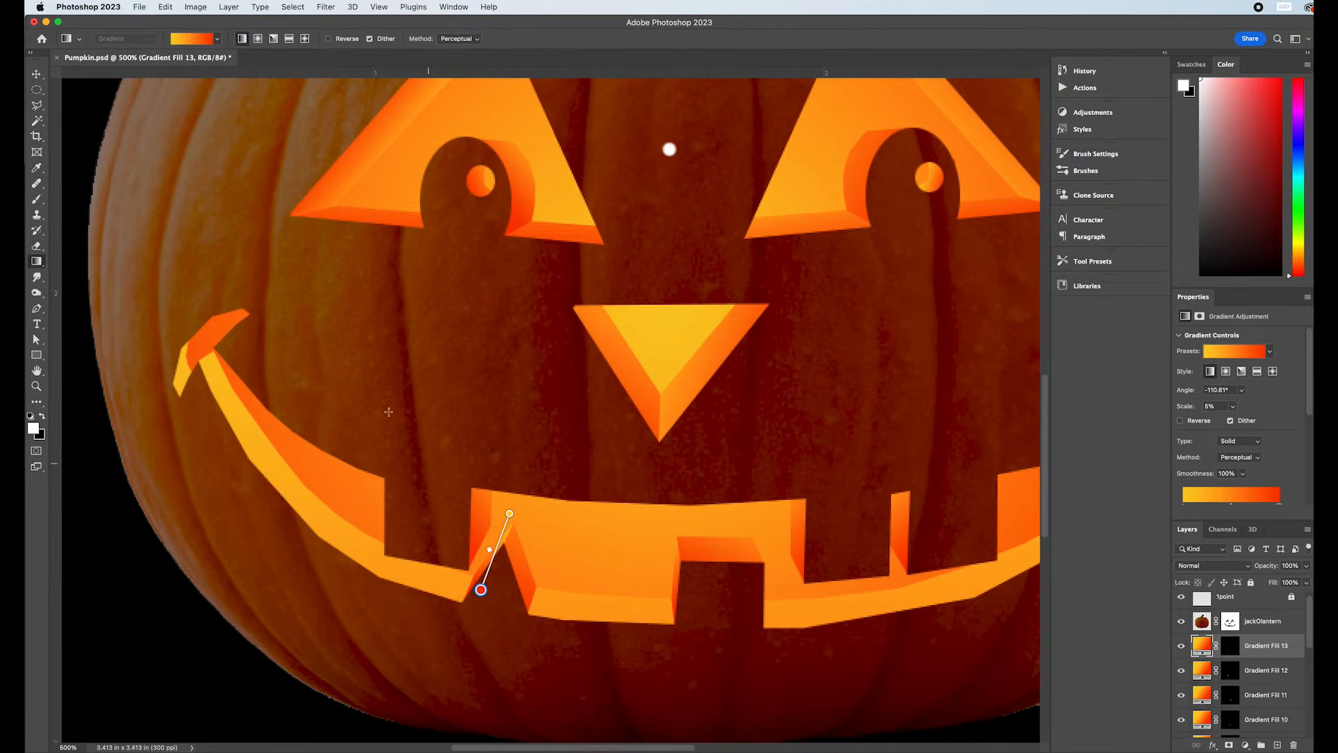
left_click(36, 89)
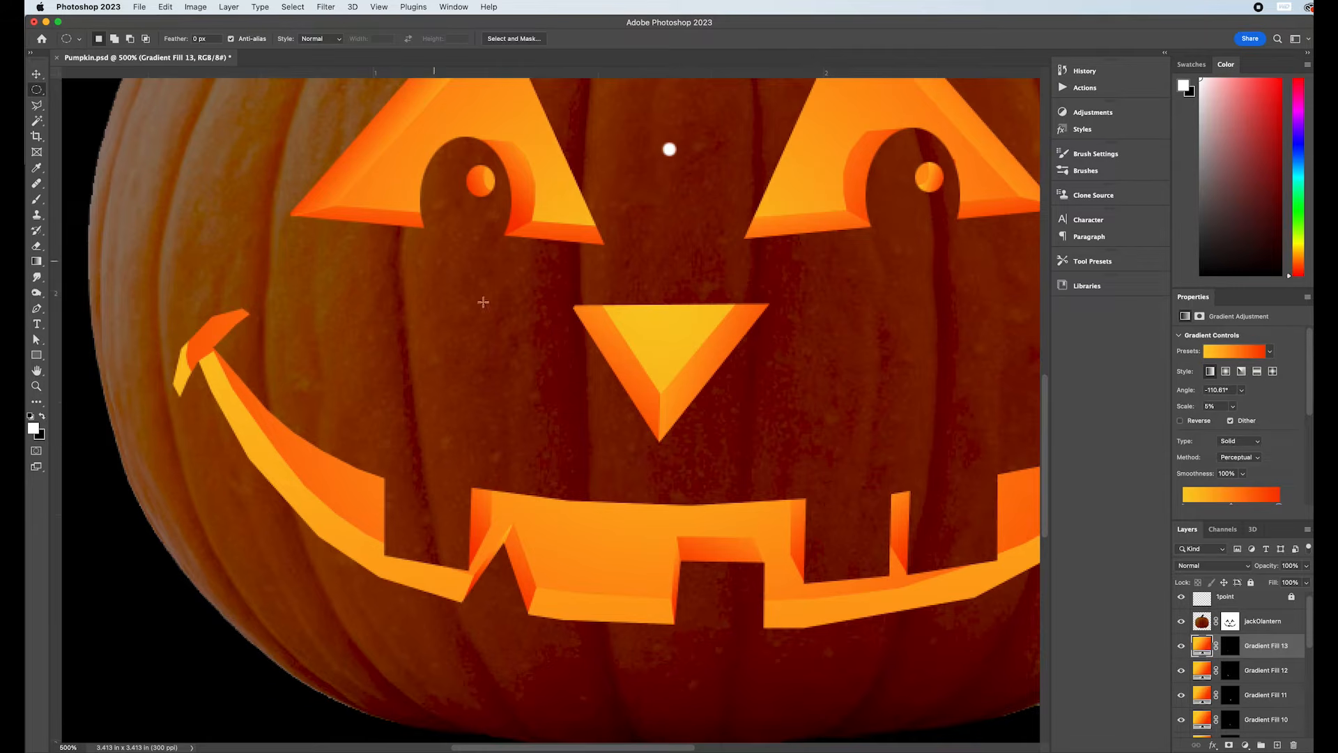
Hide the 1point layer that holds the white vanishing-point dot between the eyes.
key("super+minus")
key("super+minus")
key("super+minus")
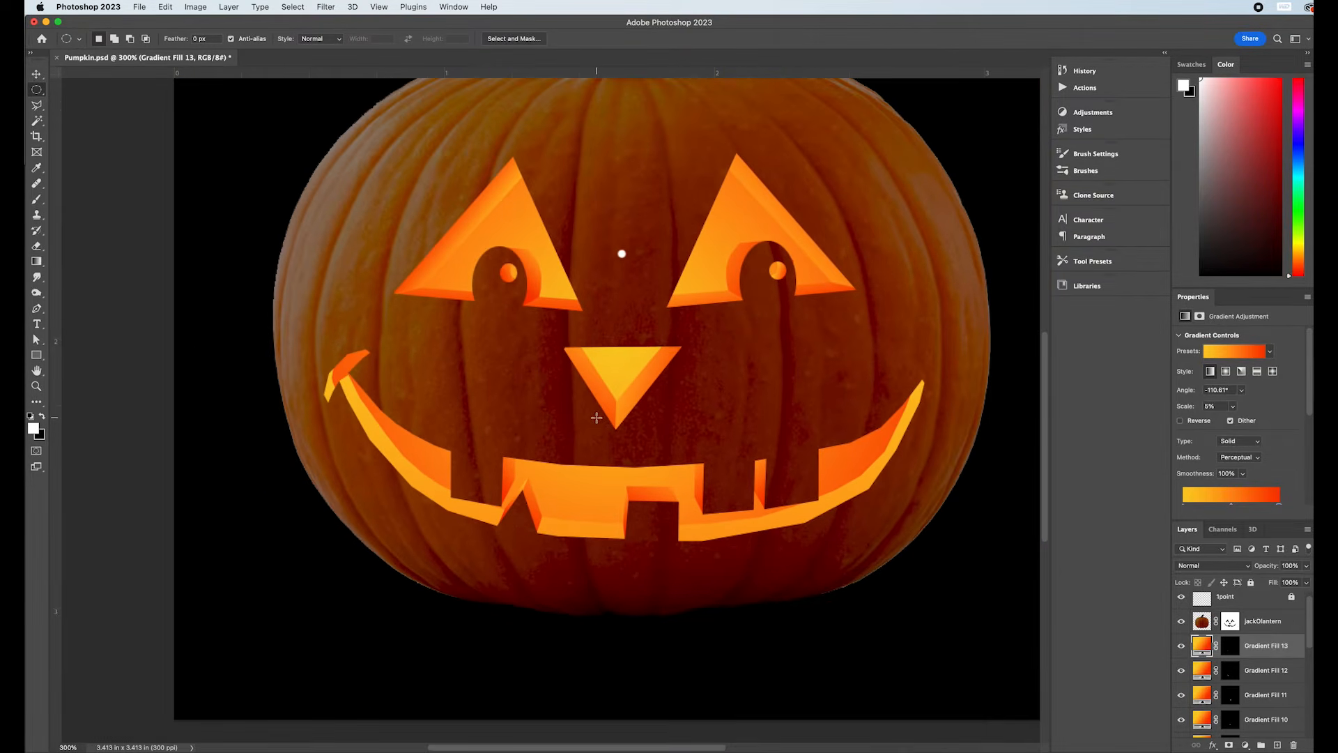
key("super+equal")
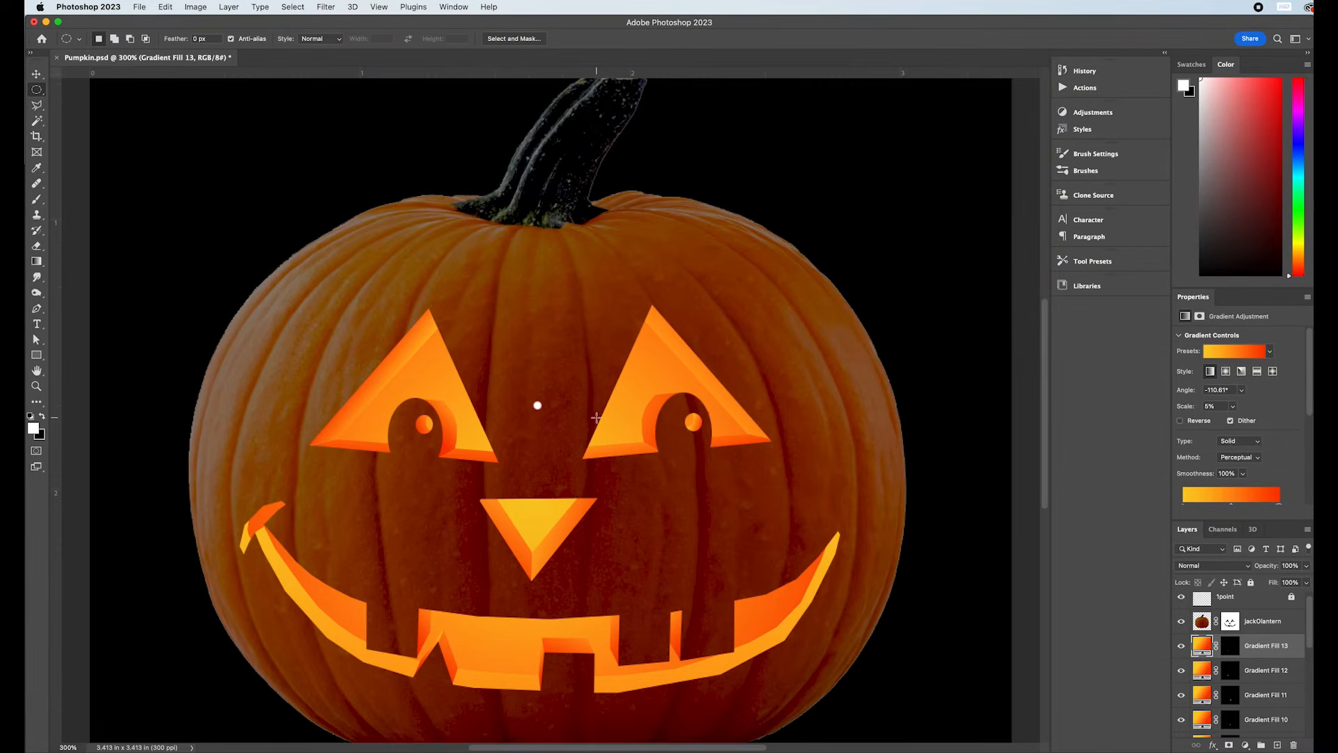
scroll(542, 418, "down", 3)
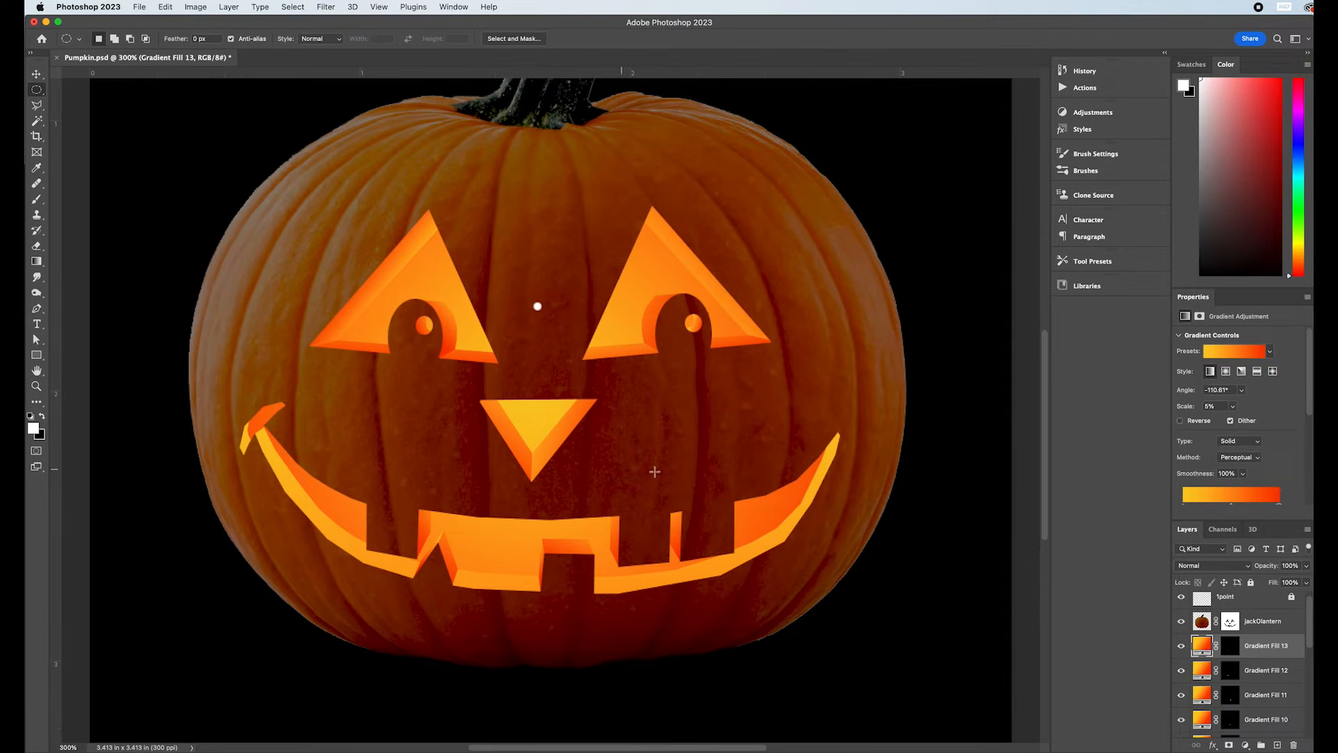
scroll(1193, 620, "up", 1)
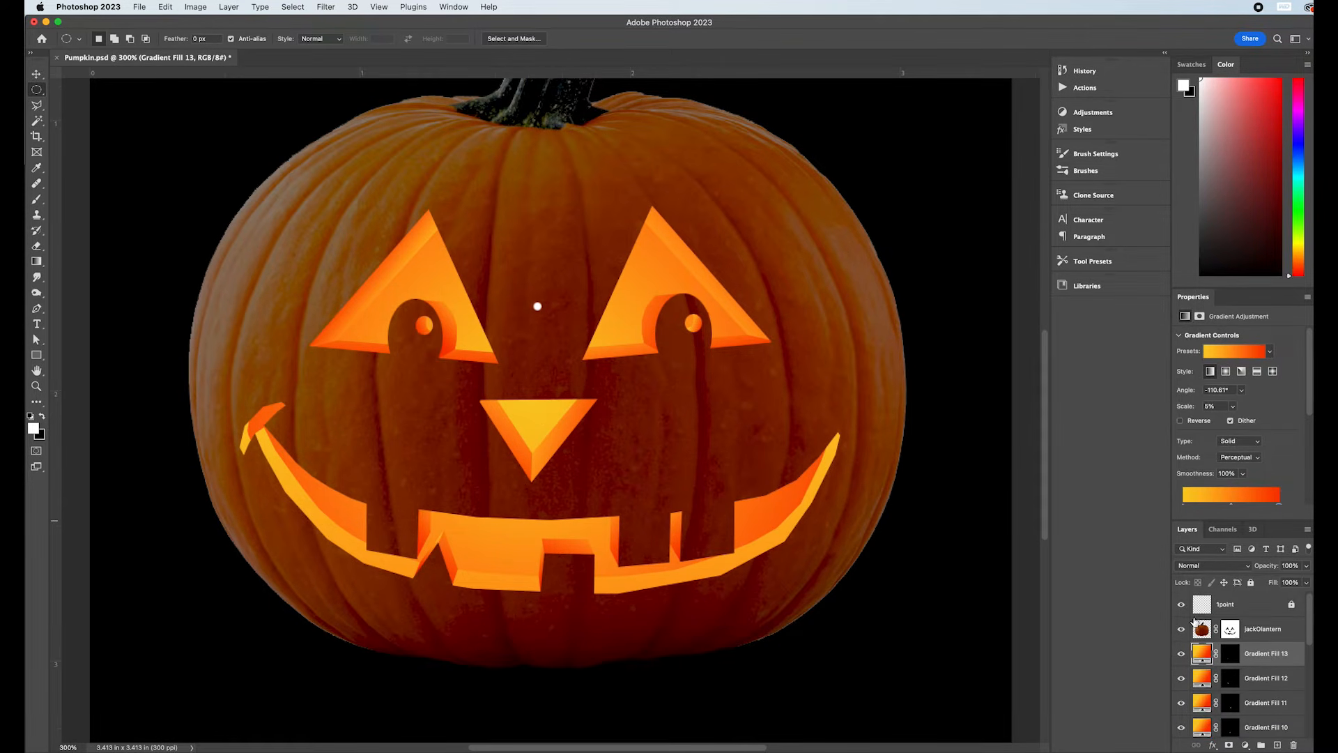
left_click(1204, 605)
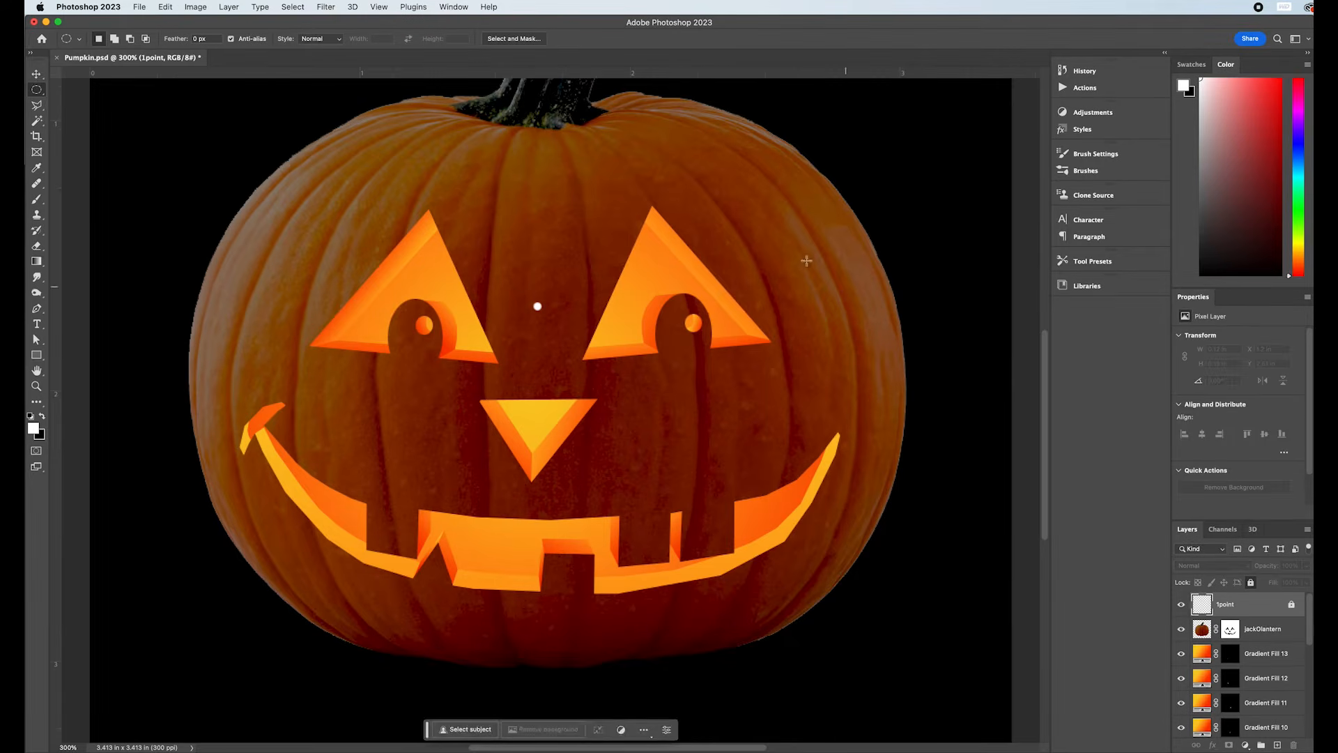
left_click(1181, 606)
scroll(481, 323, "up", 2)
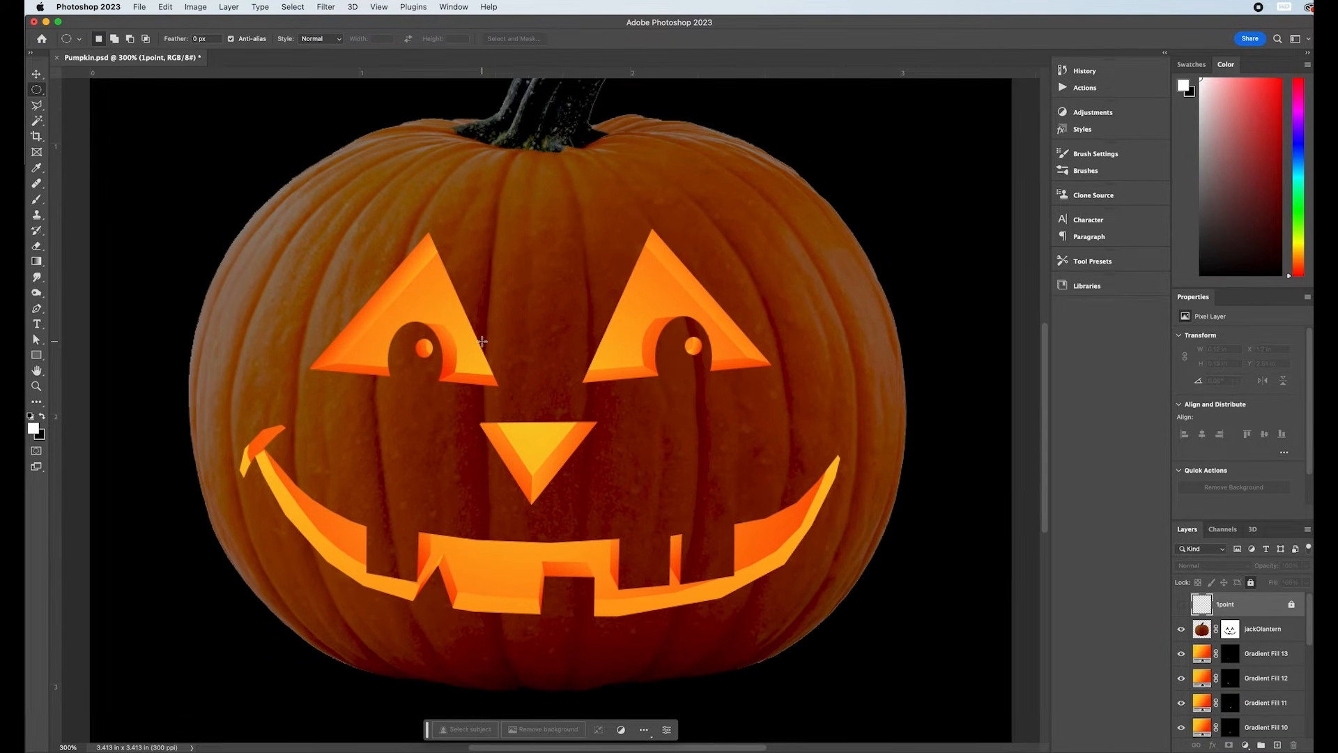
Add a new layer on top and outline the left eye opening around its pupil with the Polygonal Lasso, about 0.71 by 0.58 in.
key("super+minus")
key("super+plus")
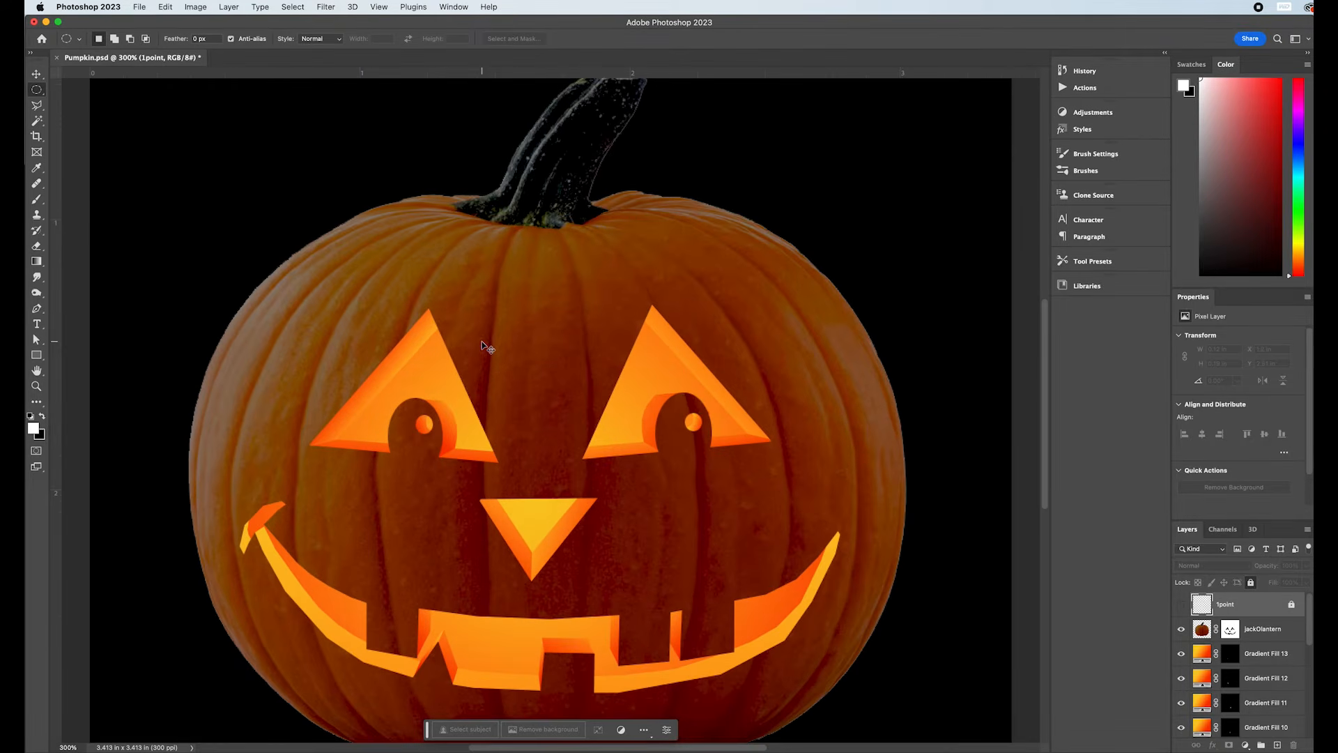
scroll(414, 369, "down", 2)
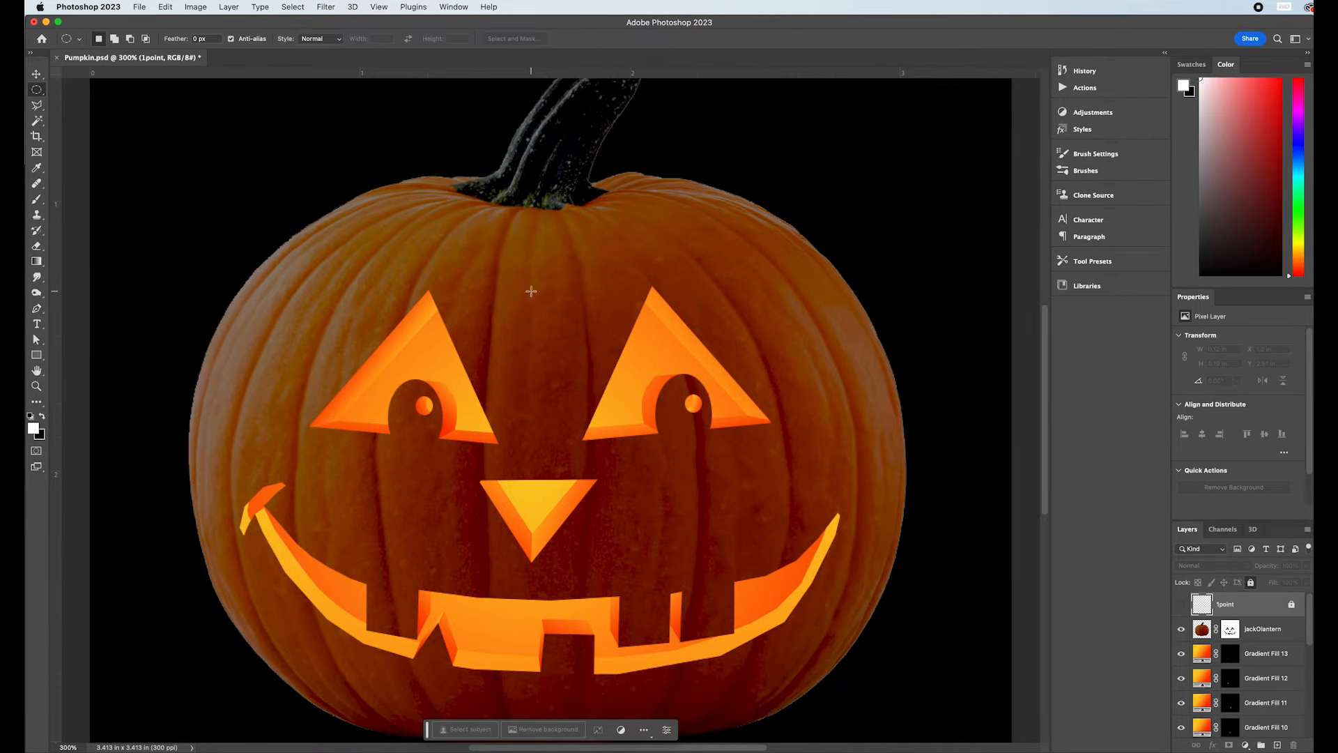
left_click(39, 106)
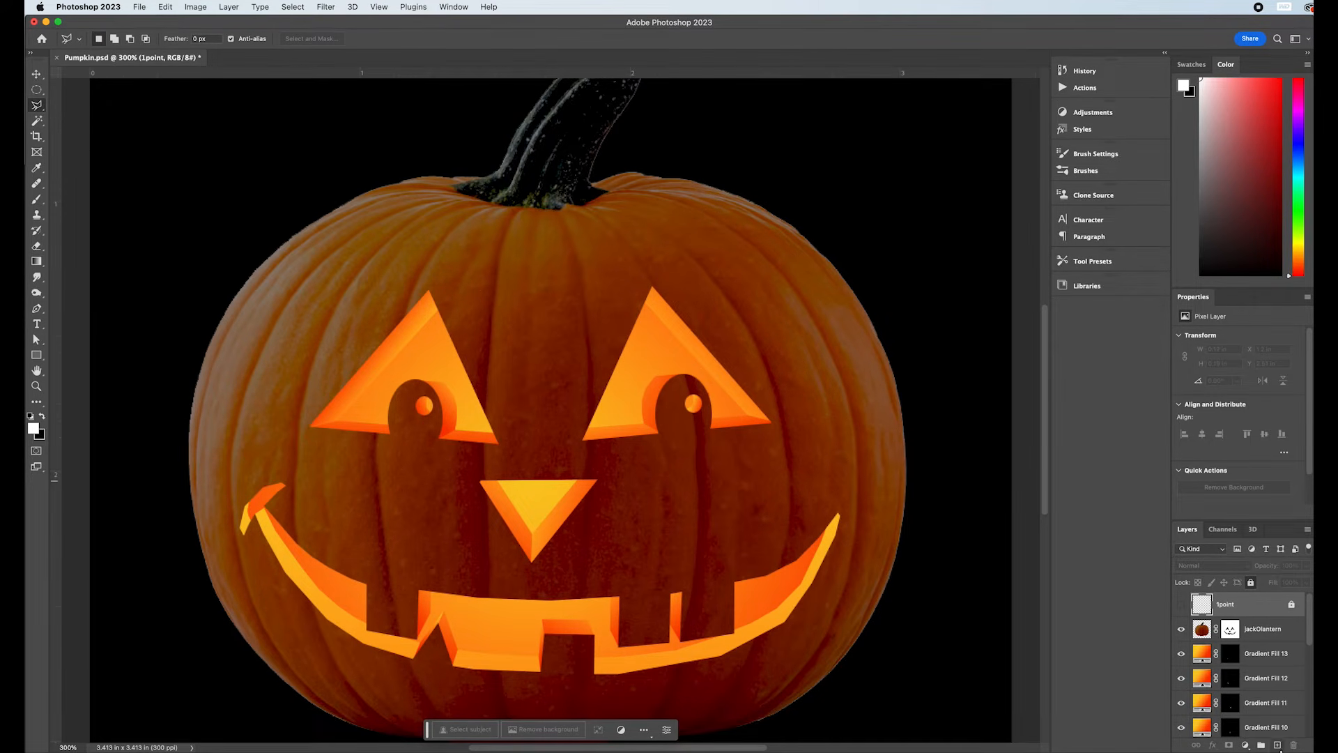
left_click(1278, 747)
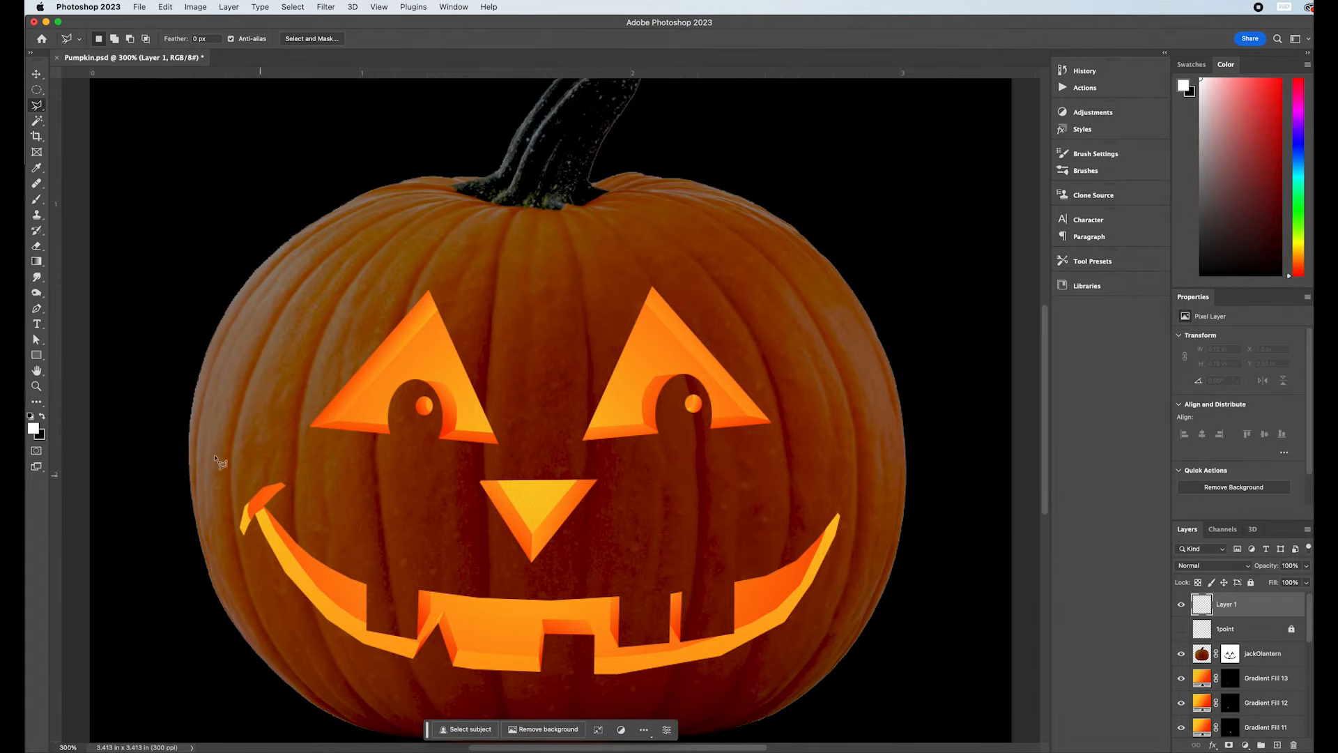
left_click(311, 427)
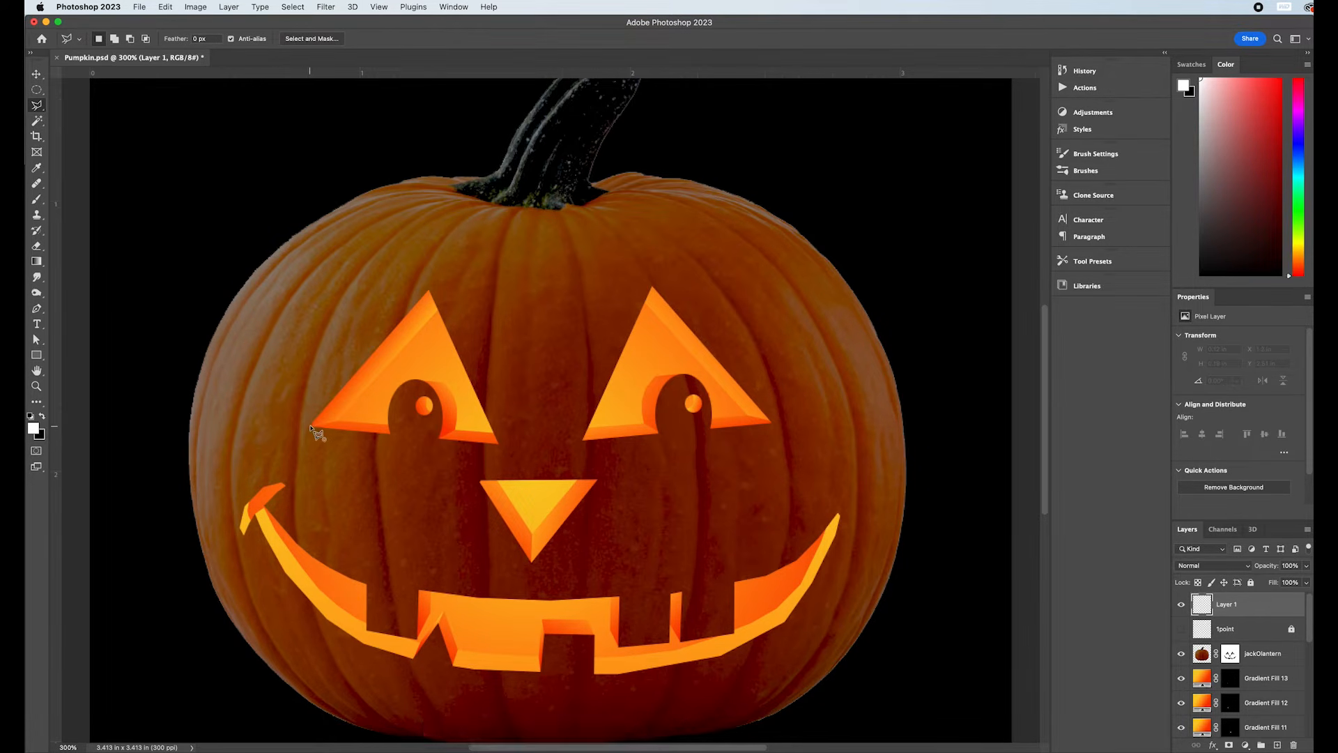
left_click(431, 290)
left_click(499, 443)
left_click(438, 439)
left_click(441, 406)
left_click(432, 389)
left_click(416, 380)
left_click(403, 385)
left_click(394, 397)
left_click(388, 416)
left_click(388, 433)
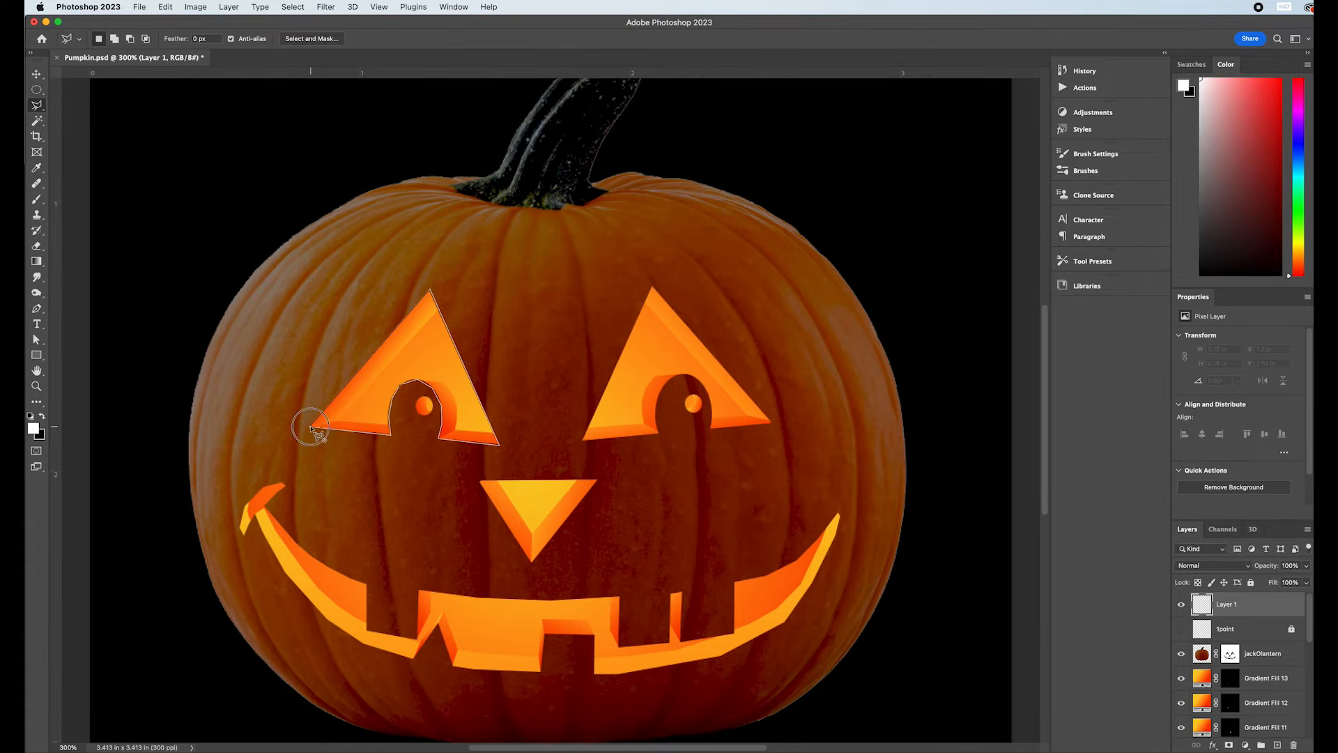
left_click(310, 426)
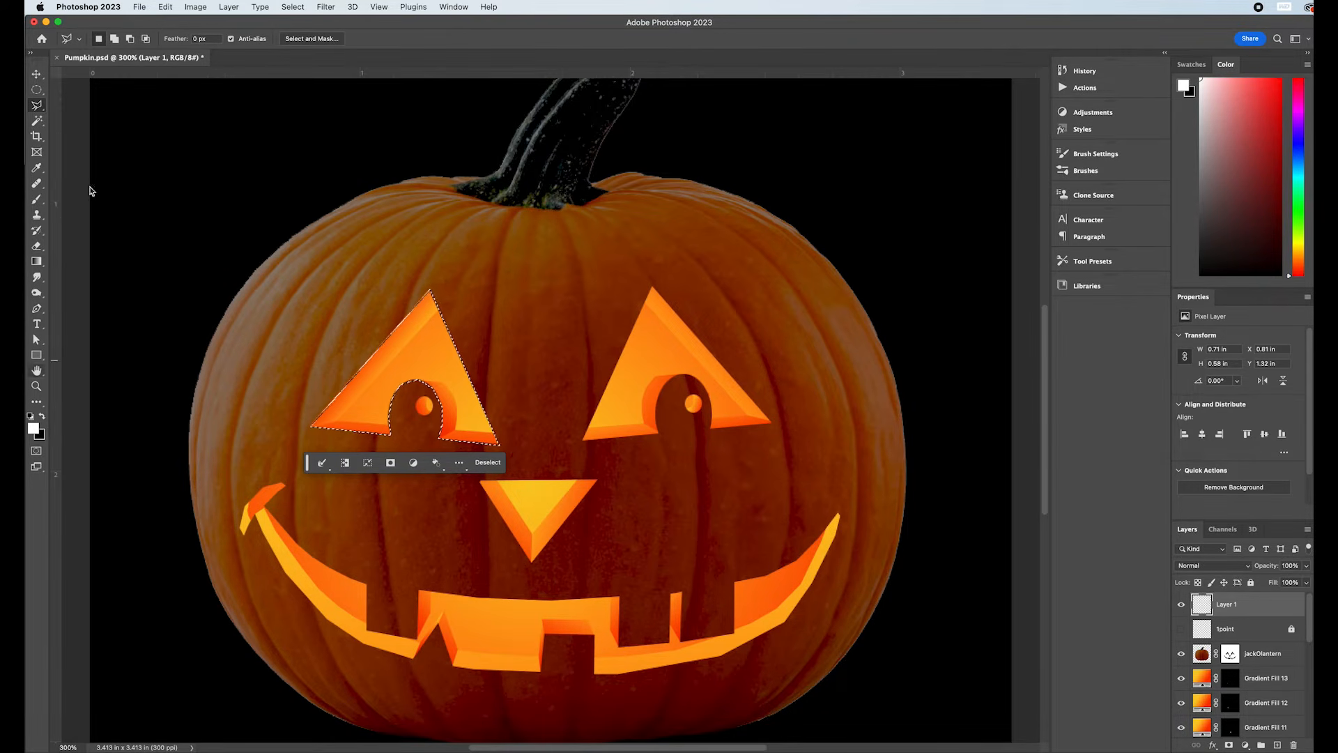
Fill the left eye selection with solid yellow-orange using the Paint Bucket, and deselect it.
left_click_drag(36, 260, 101, 271)
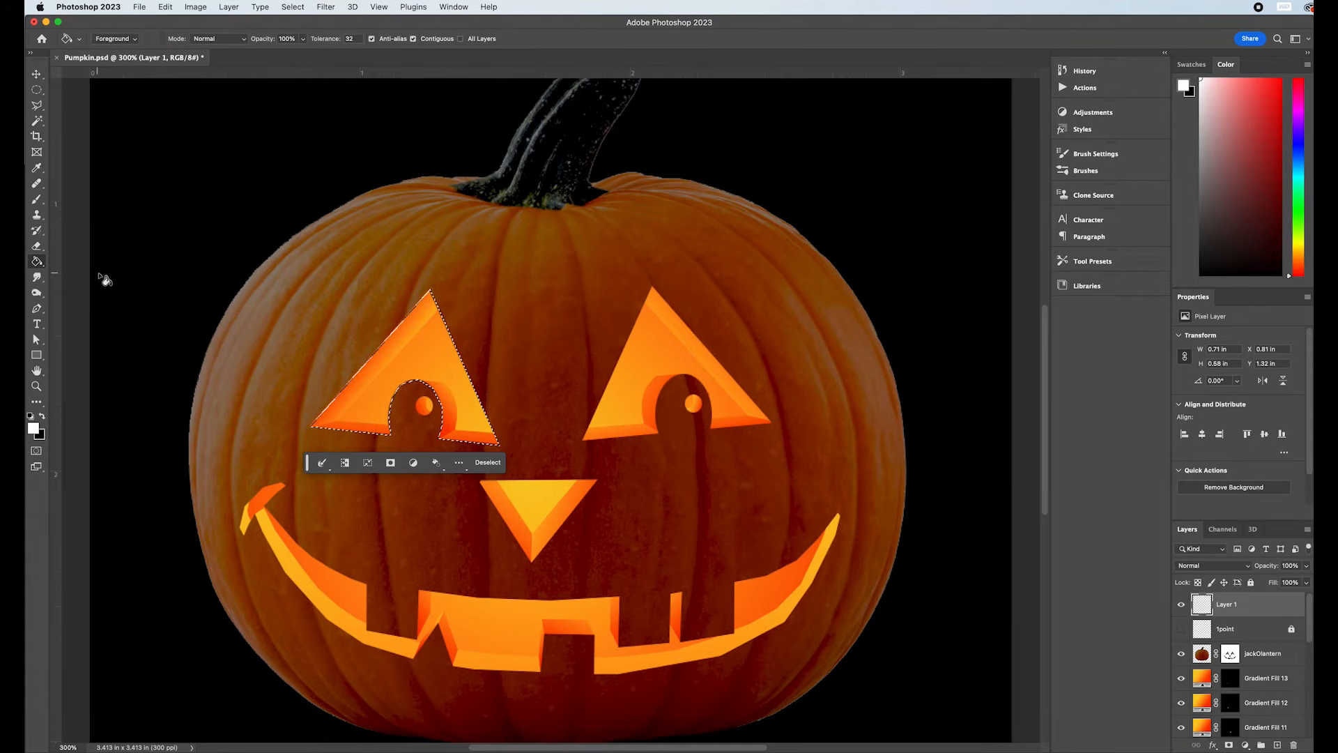
left_click_drag(1304, 214, 1300, 251)
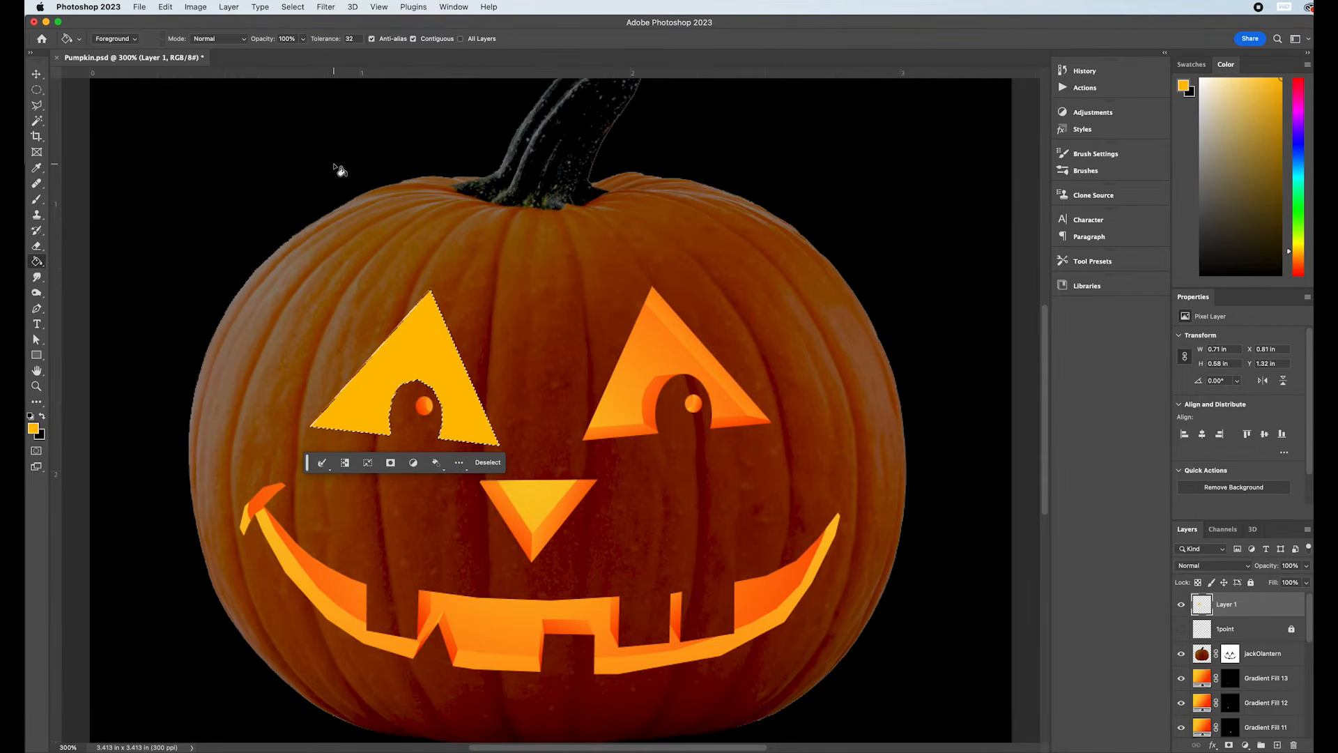
key("super+d")
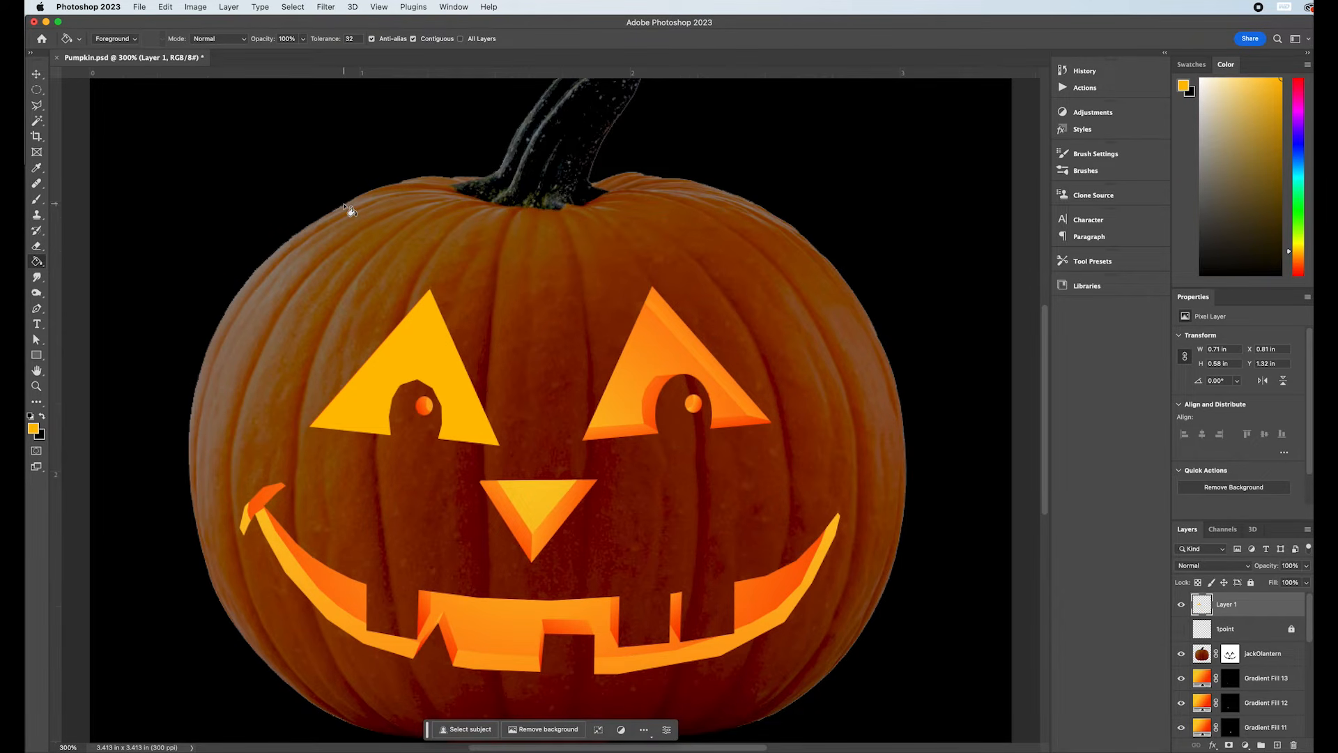
Apply a Gaussian Blur with a 31.7-pixel radius to the yellow-orange left eye layer.
left_click(296, 8)
mouse_move(325, 7)
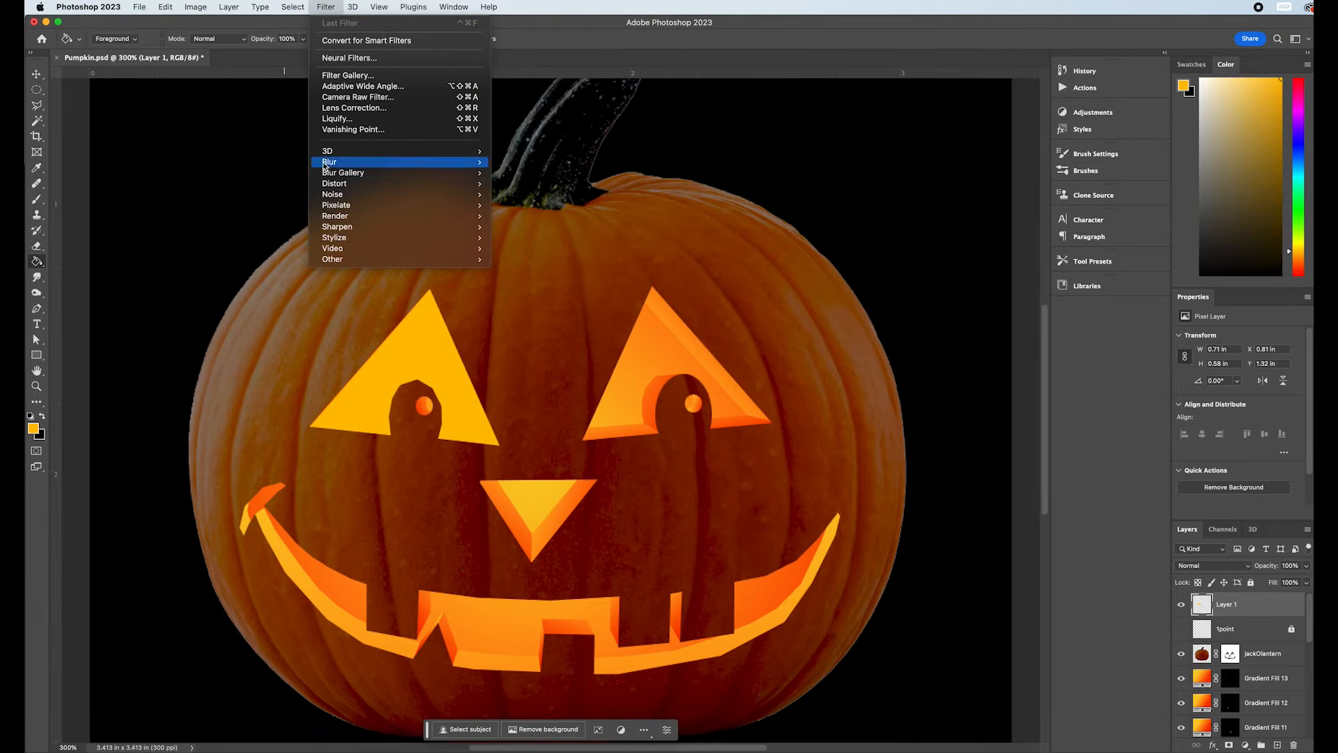
mouse_move(349, 167)
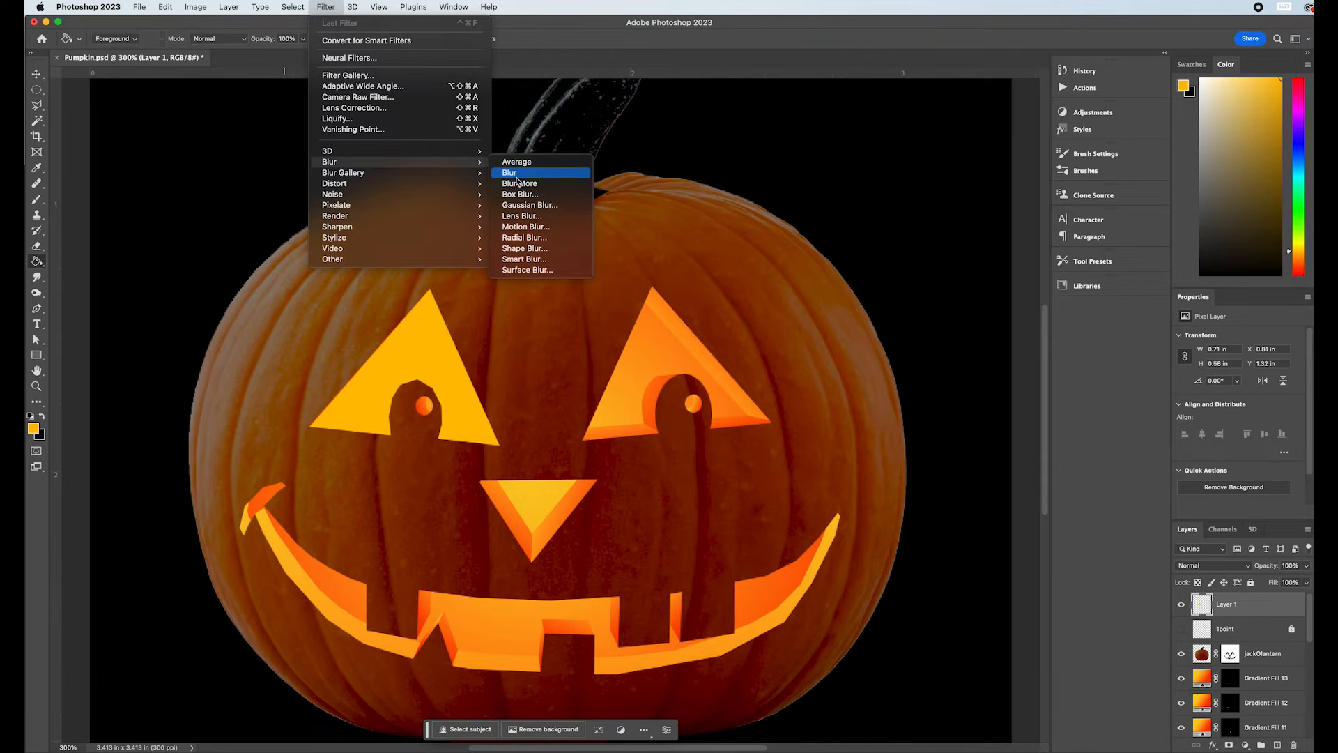
left_click(518, 207)
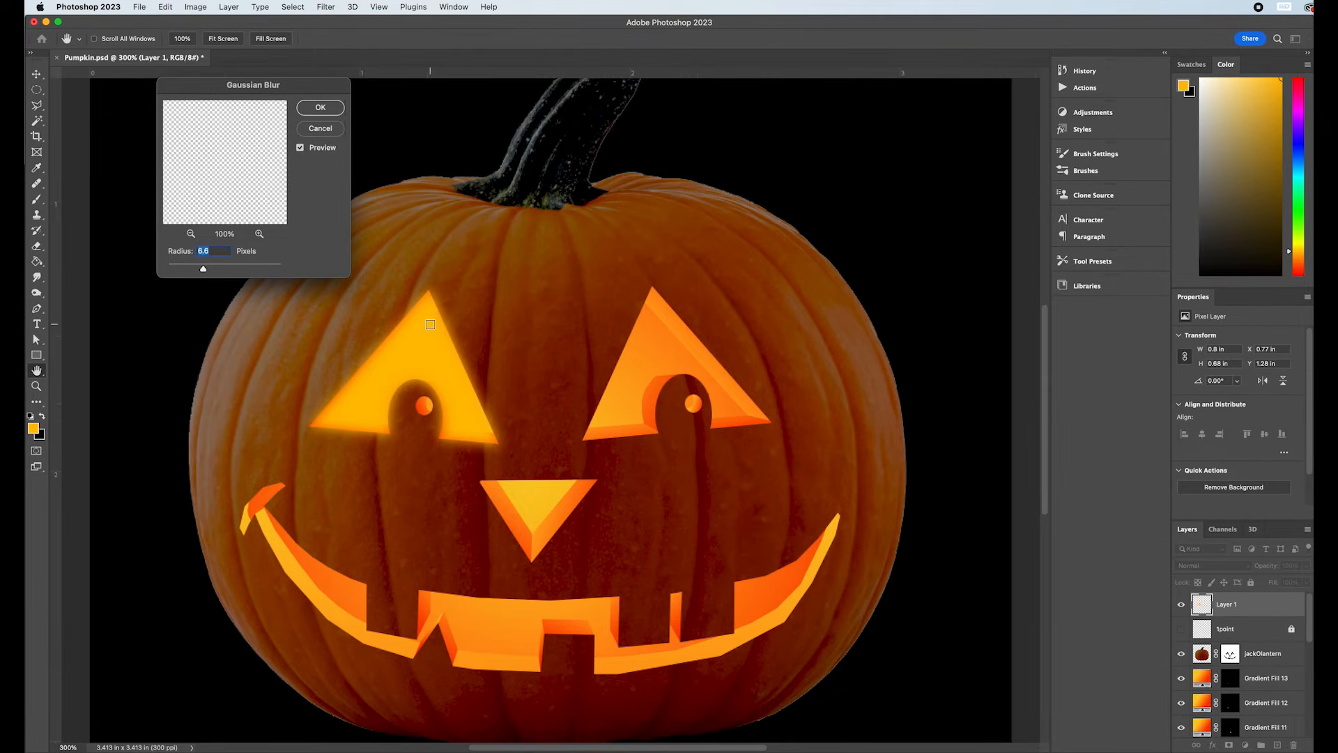
left_click_drag(203, 269, 223, 271)
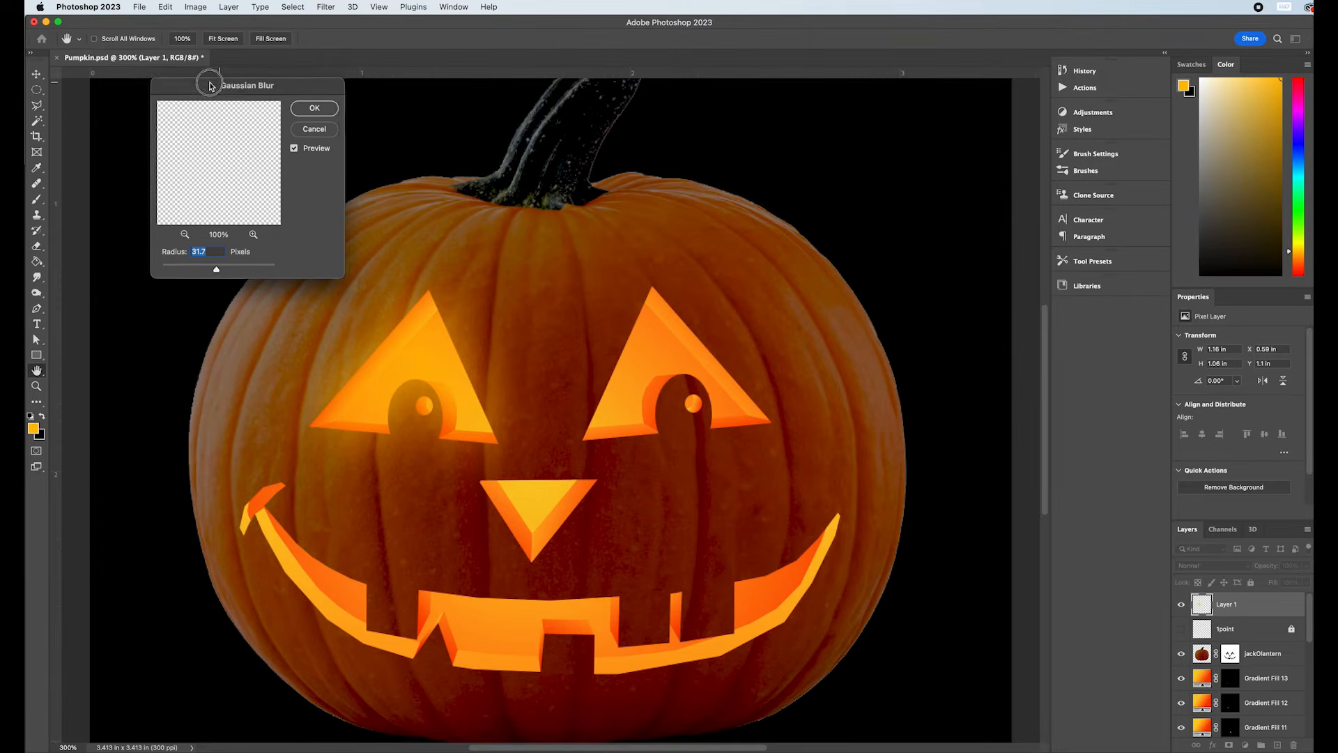
left_click_drag(225, 82, 148, 64)
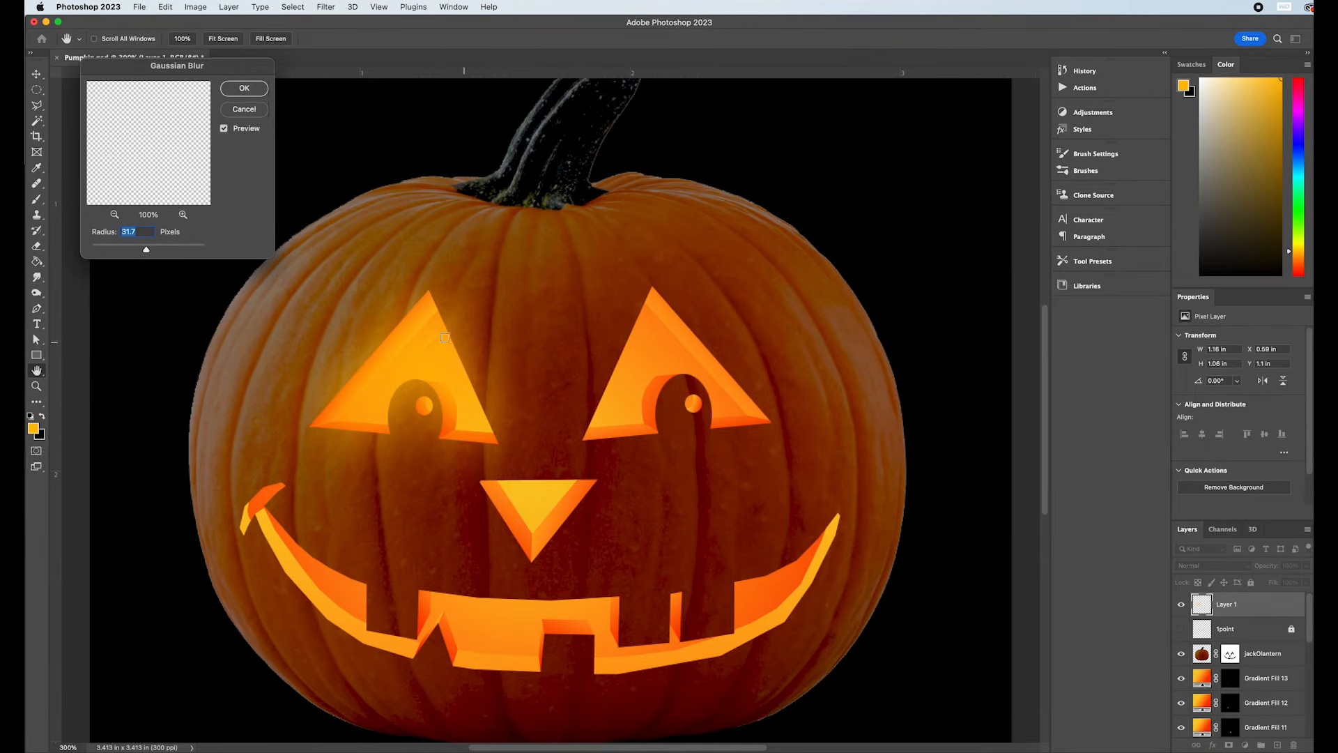
mouse_move(151, 249)
left_mouse_down()
mouse_move(170, 254)
mouse_move(117, 255)
mouse_move(147, 253)
left_mouse_up()
left_click_drag(182, 66, 822, 54)
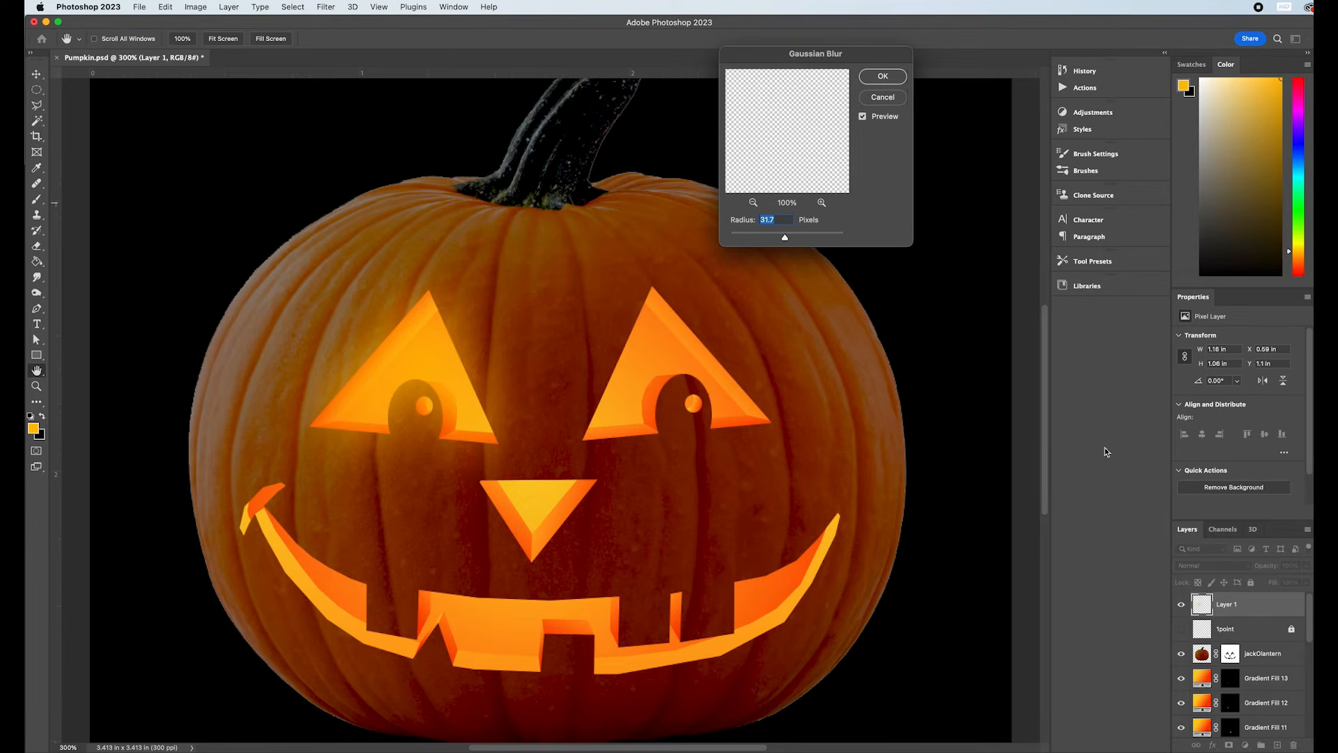
left_click(882, 78)
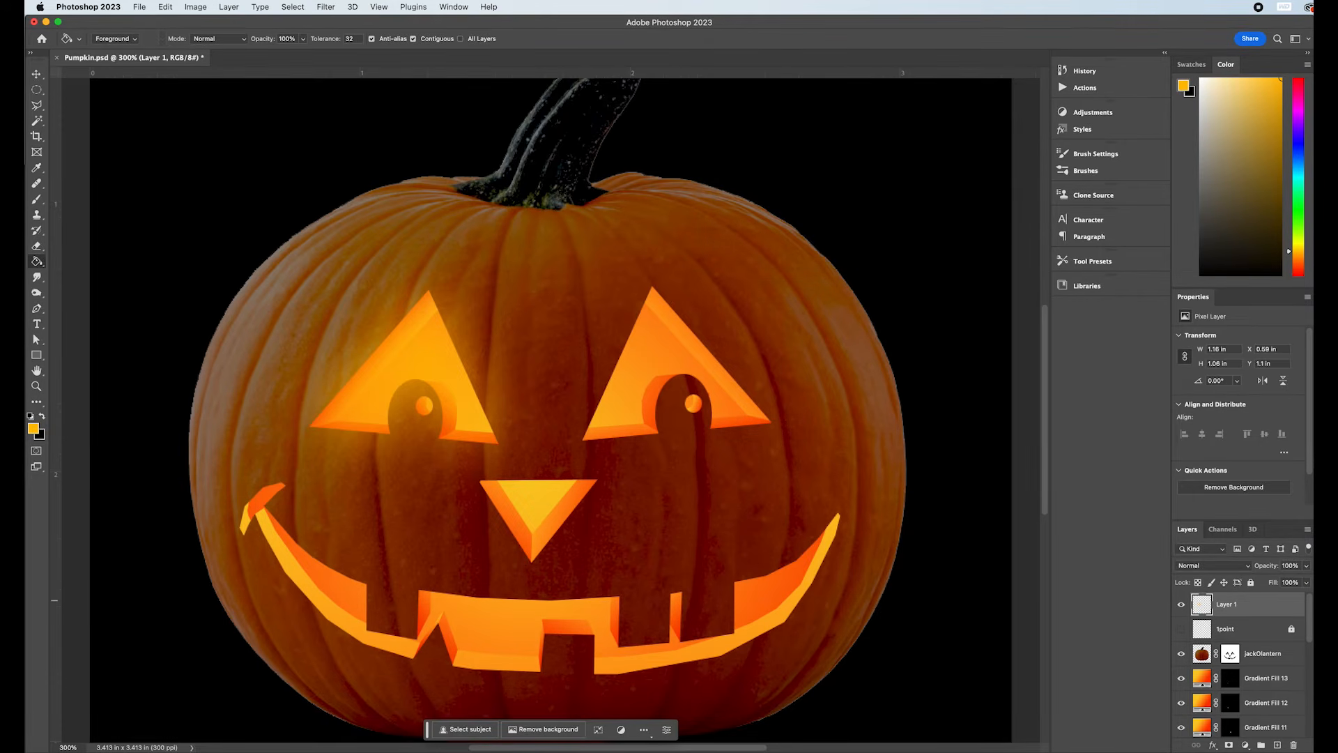
Set the blurred left eye layer's blend mode to Overlay and duplicate the layer within Pumpkin.psd.
left_click(1221, 567)
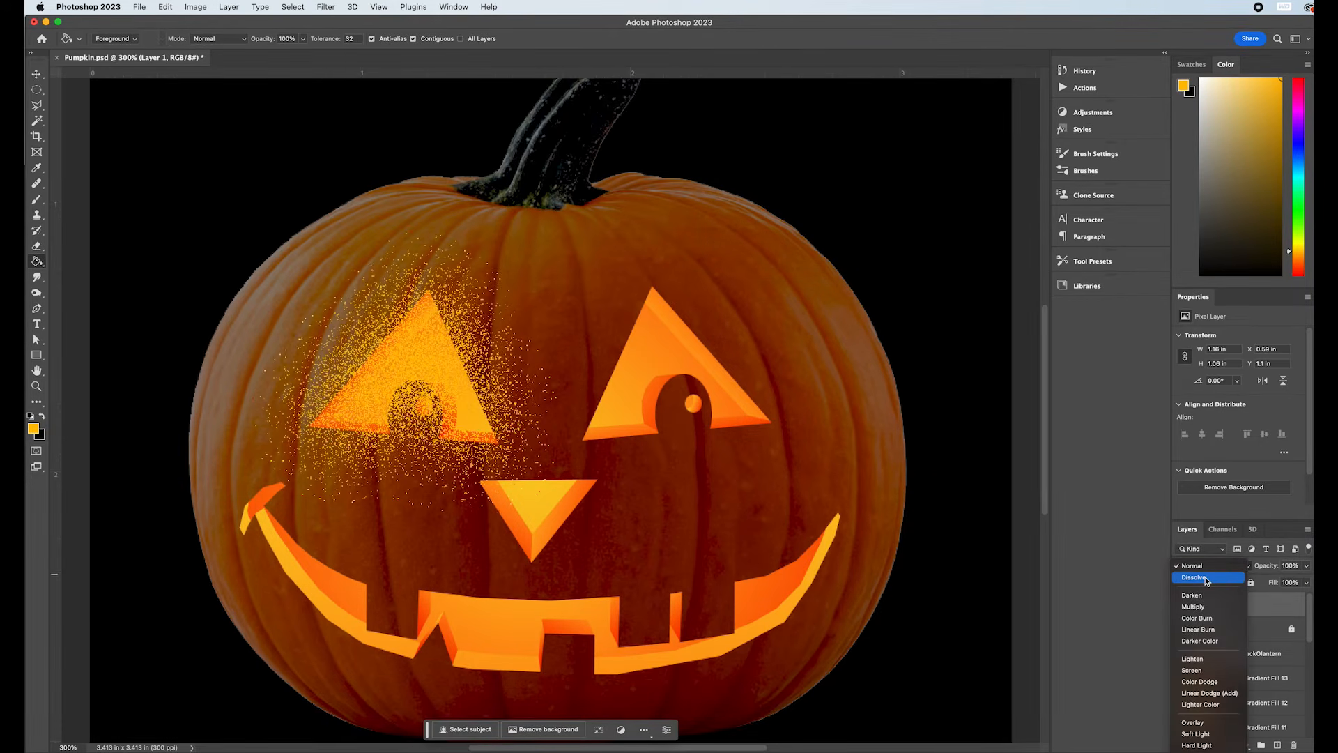
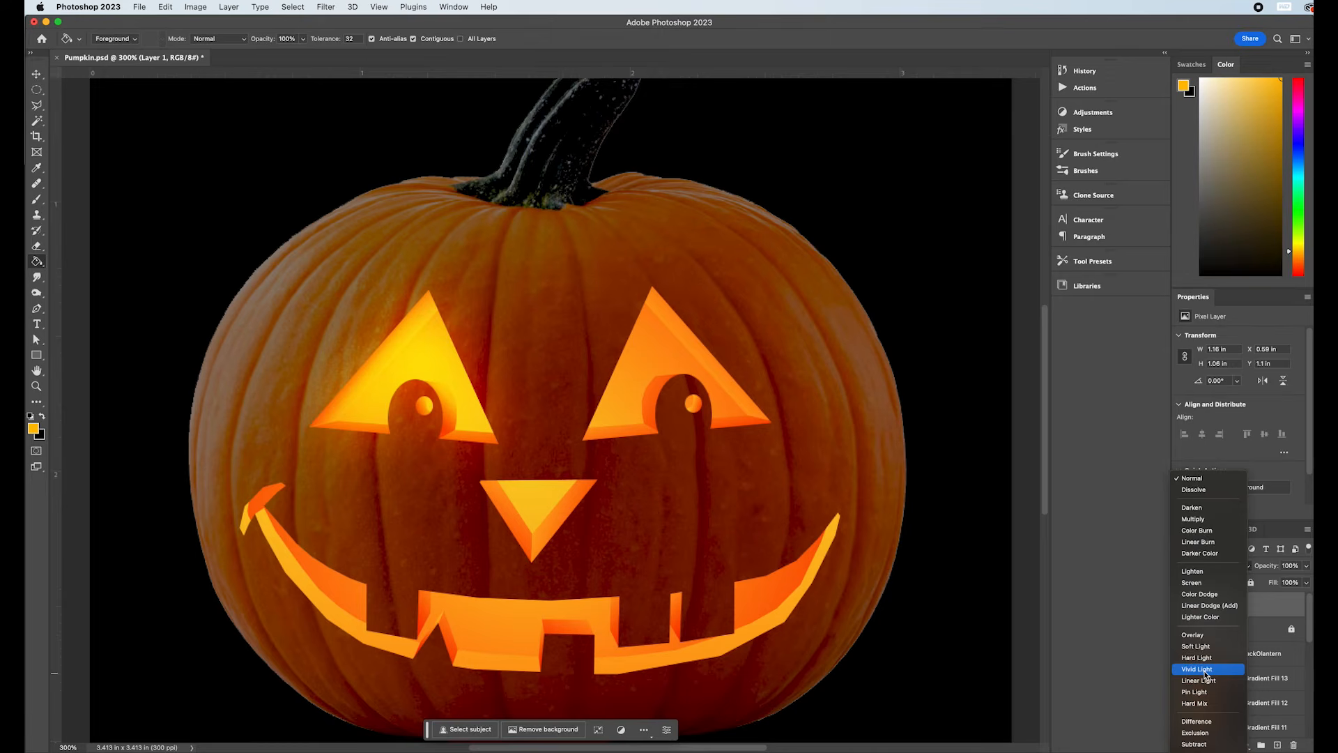
left_click(1200, 635)
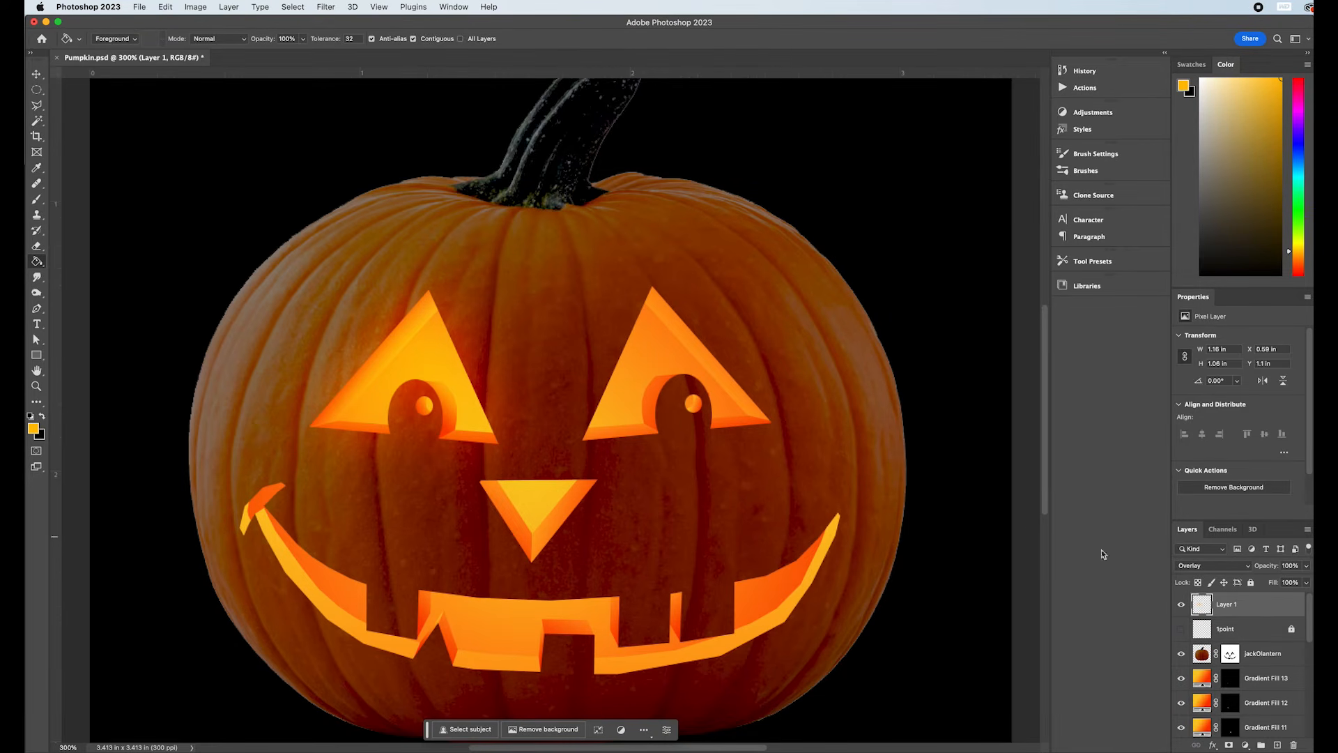
right_click(1247, 606)
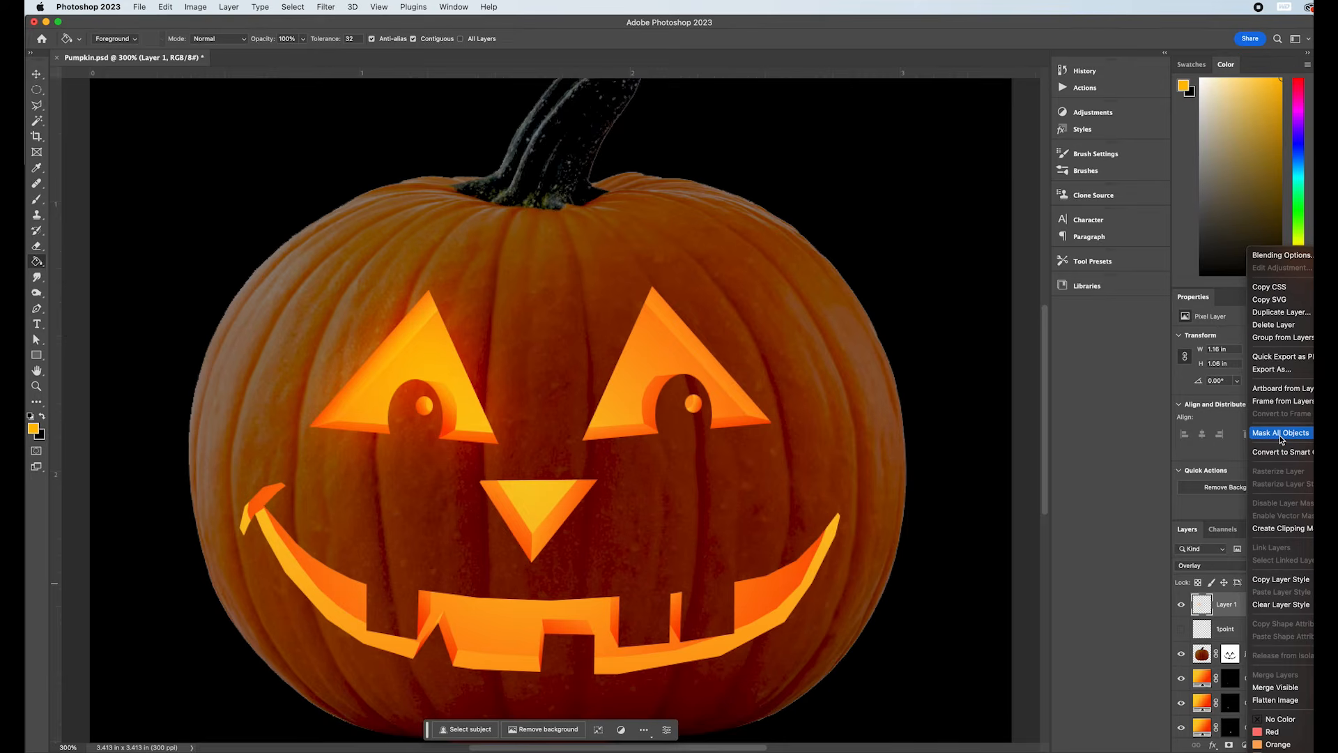
left_click(1281, 312)
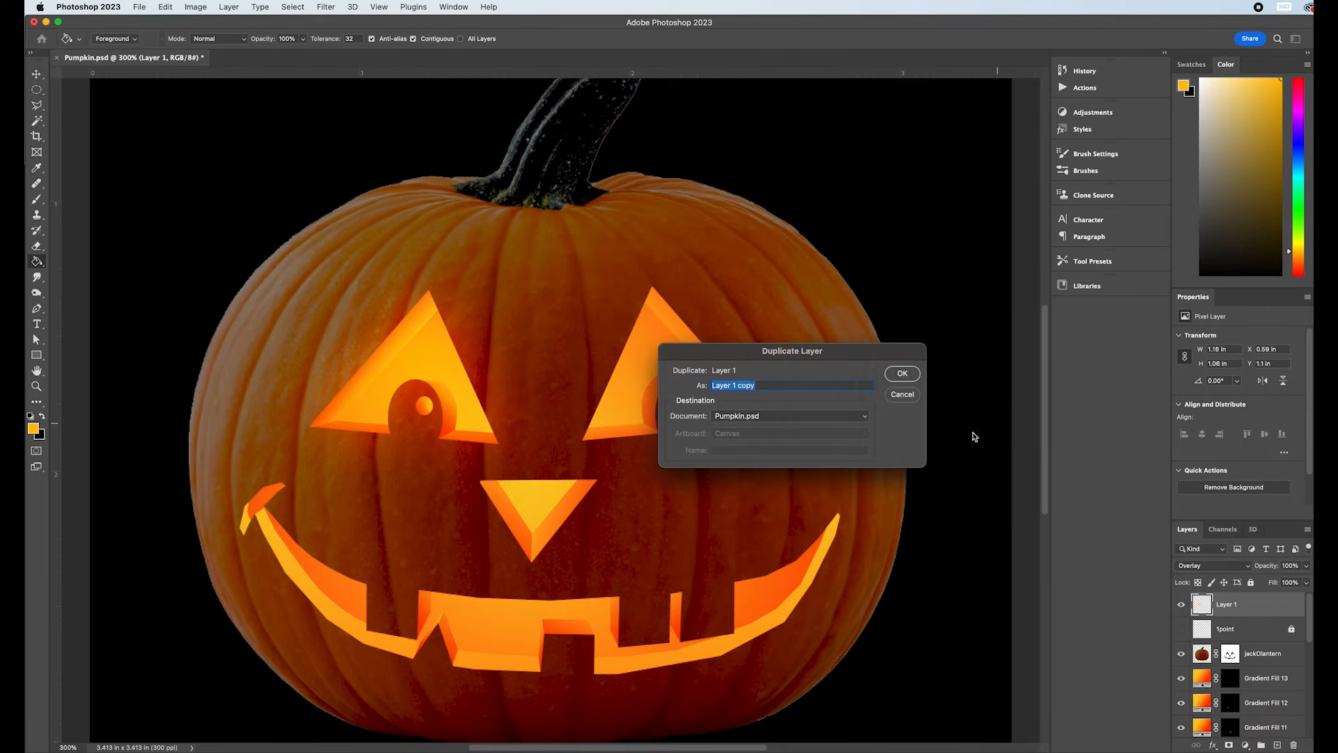
left_click(900, 375)
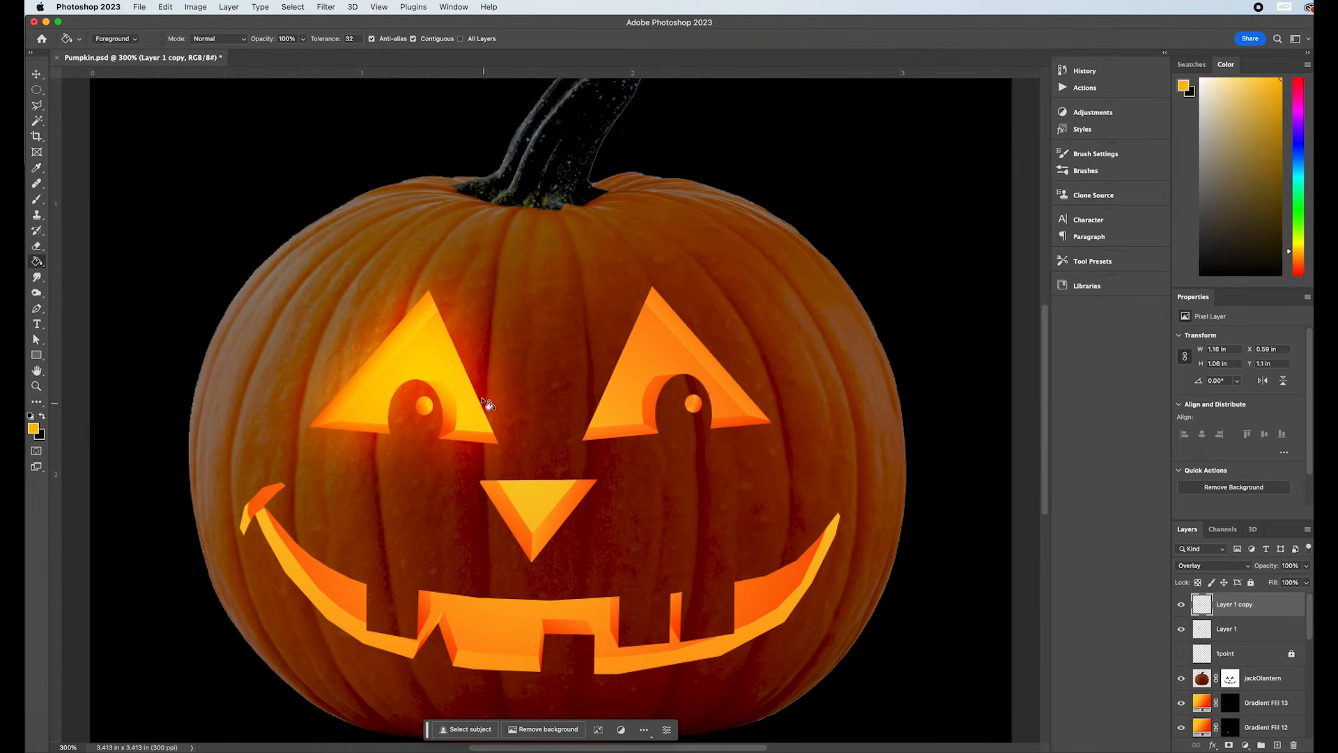
Flip the duplicated eye glow layer horizontally and move it over the right eye opening, at about X 1.56 in, Y 1.07 in.
key("super+t")
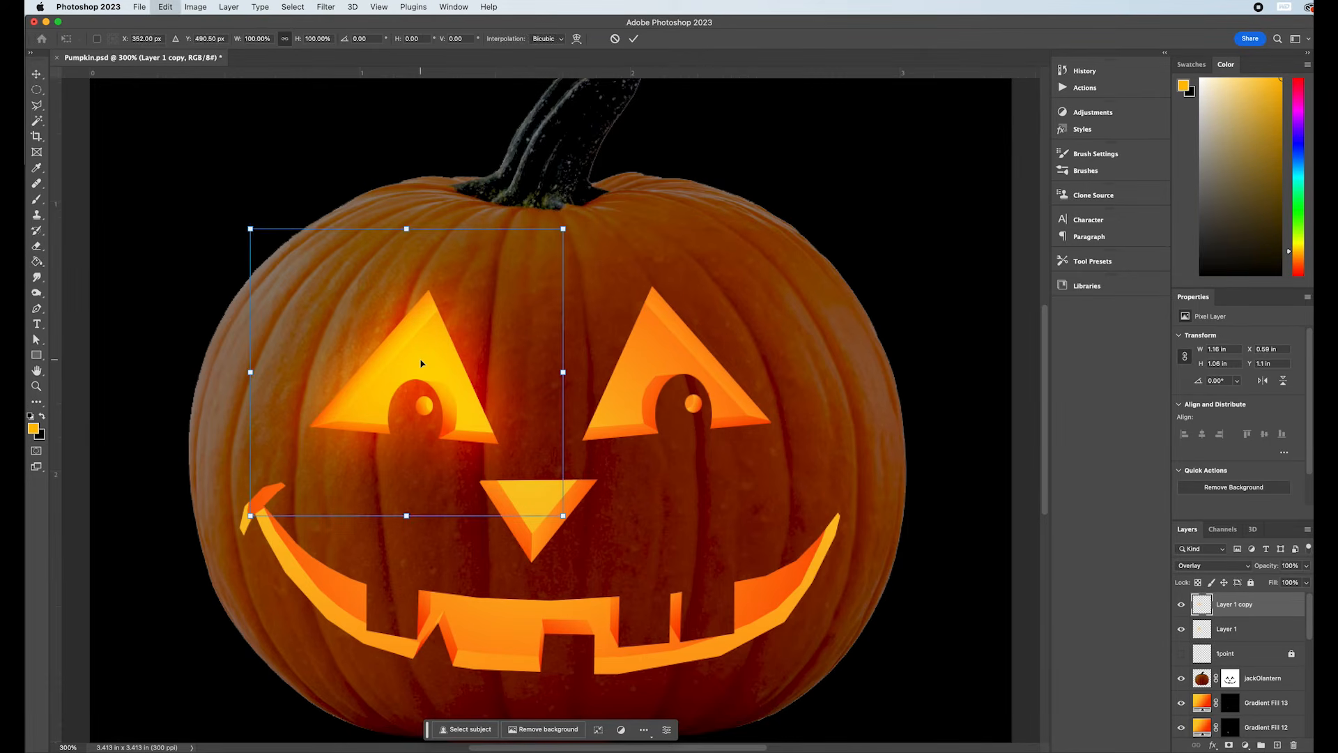
right_click(421, 361)
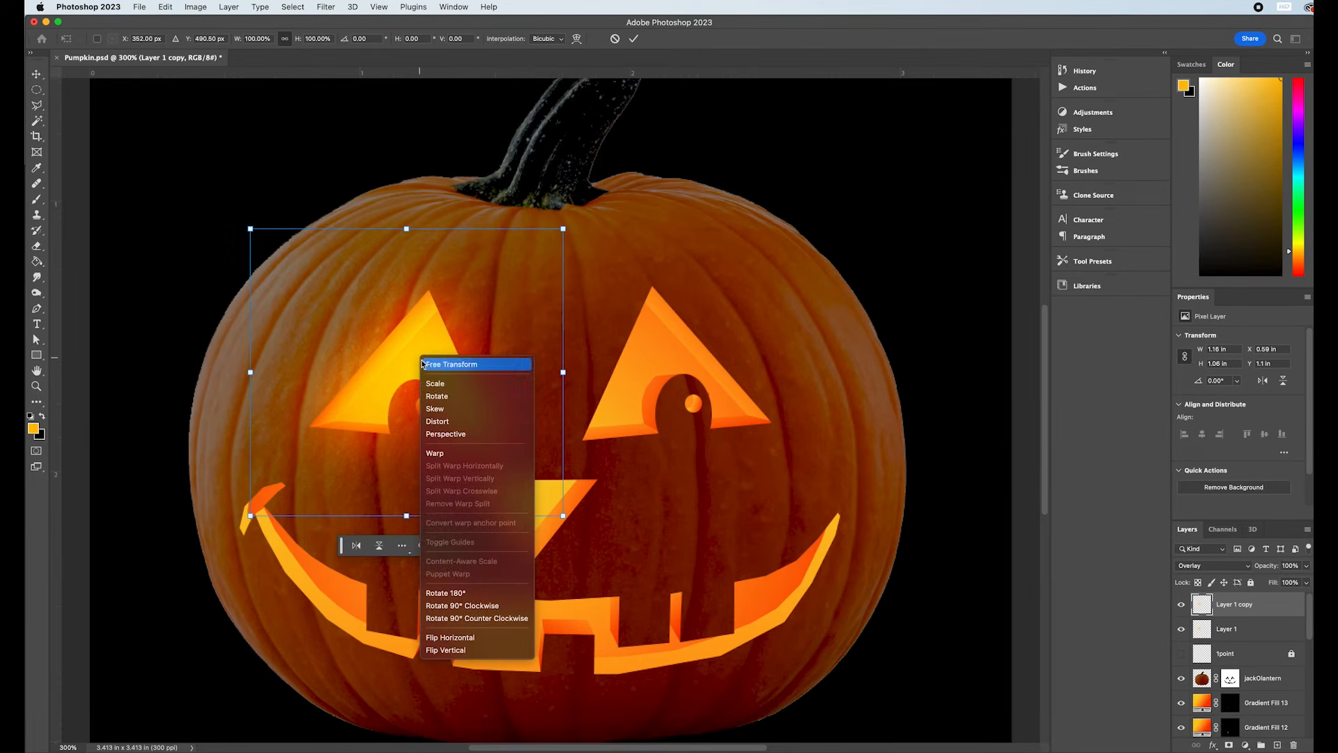
left_click(446, 637)
left_click_drag(414, 375, 638, 363)
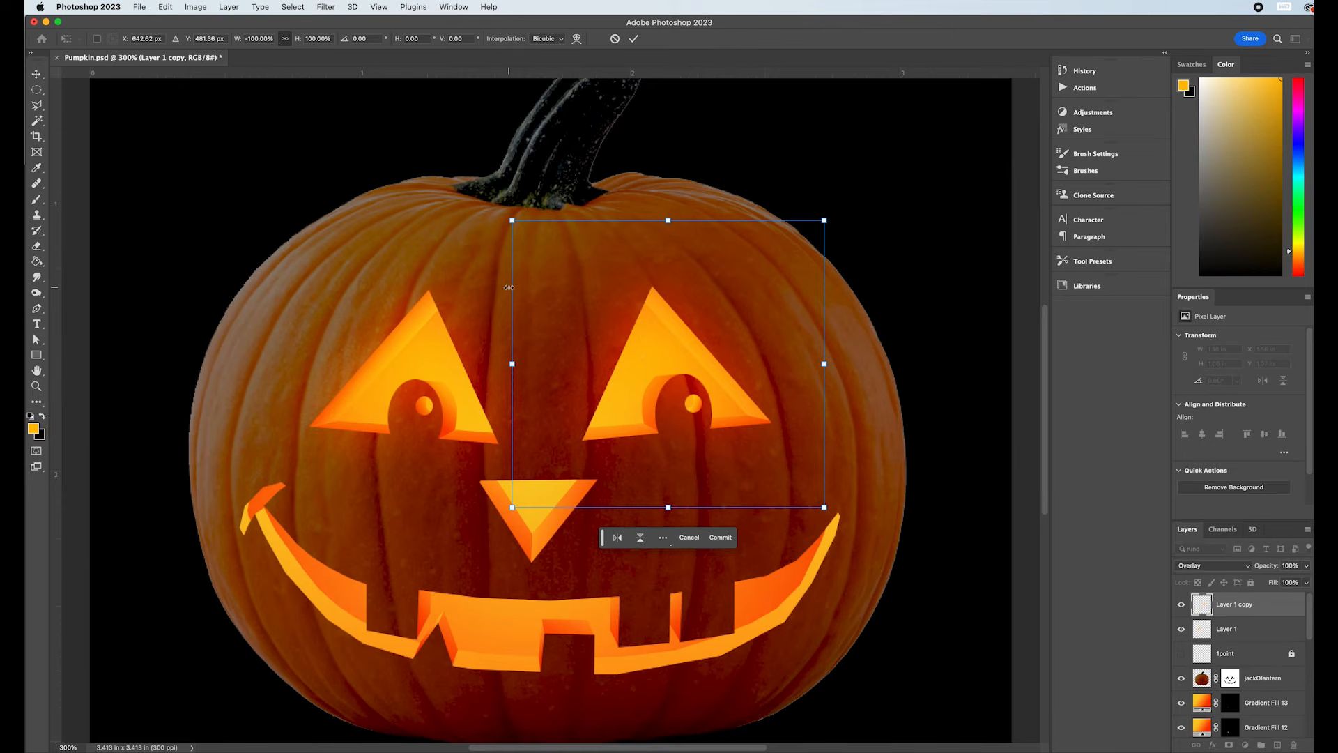
key("Return")
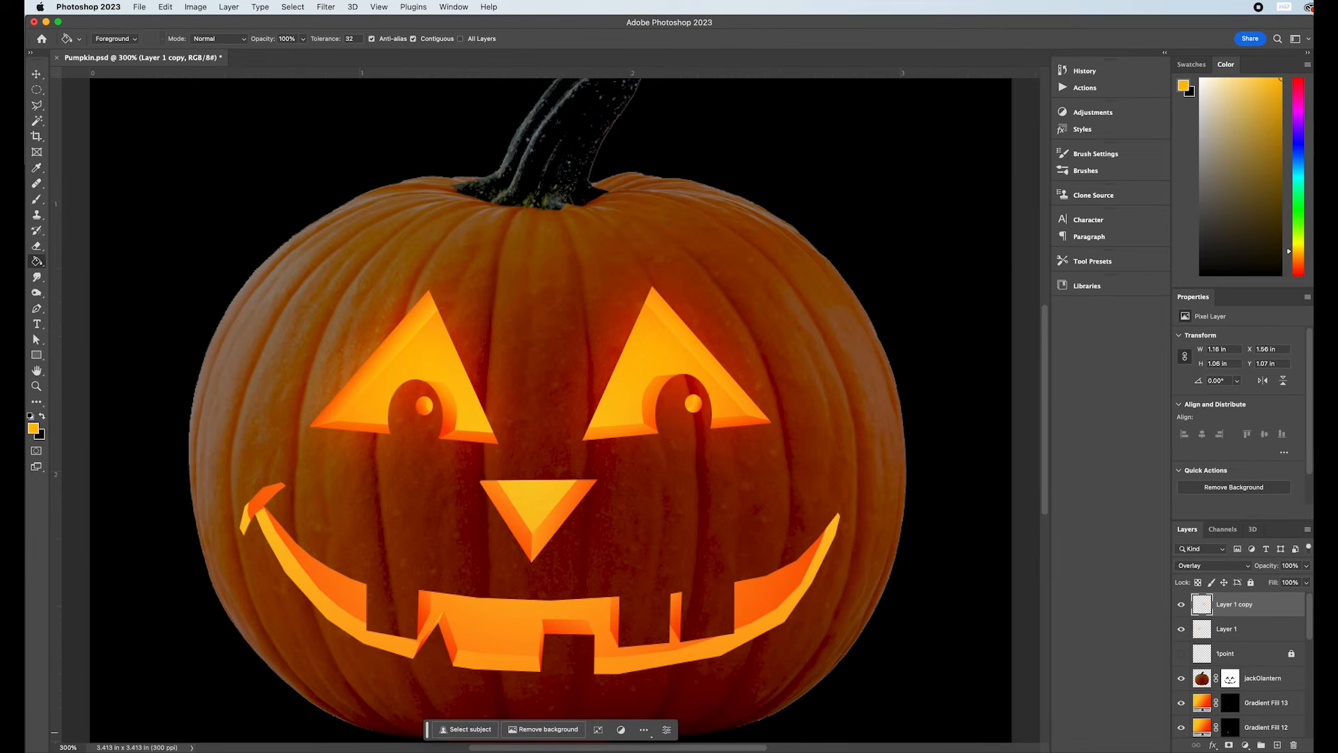
Duplicate the left and right eye glow layers together to intensify the glow around both eyes.
left_click(1243, 628, "shift")
left_click_drag(1242, 628, 1278, 744)
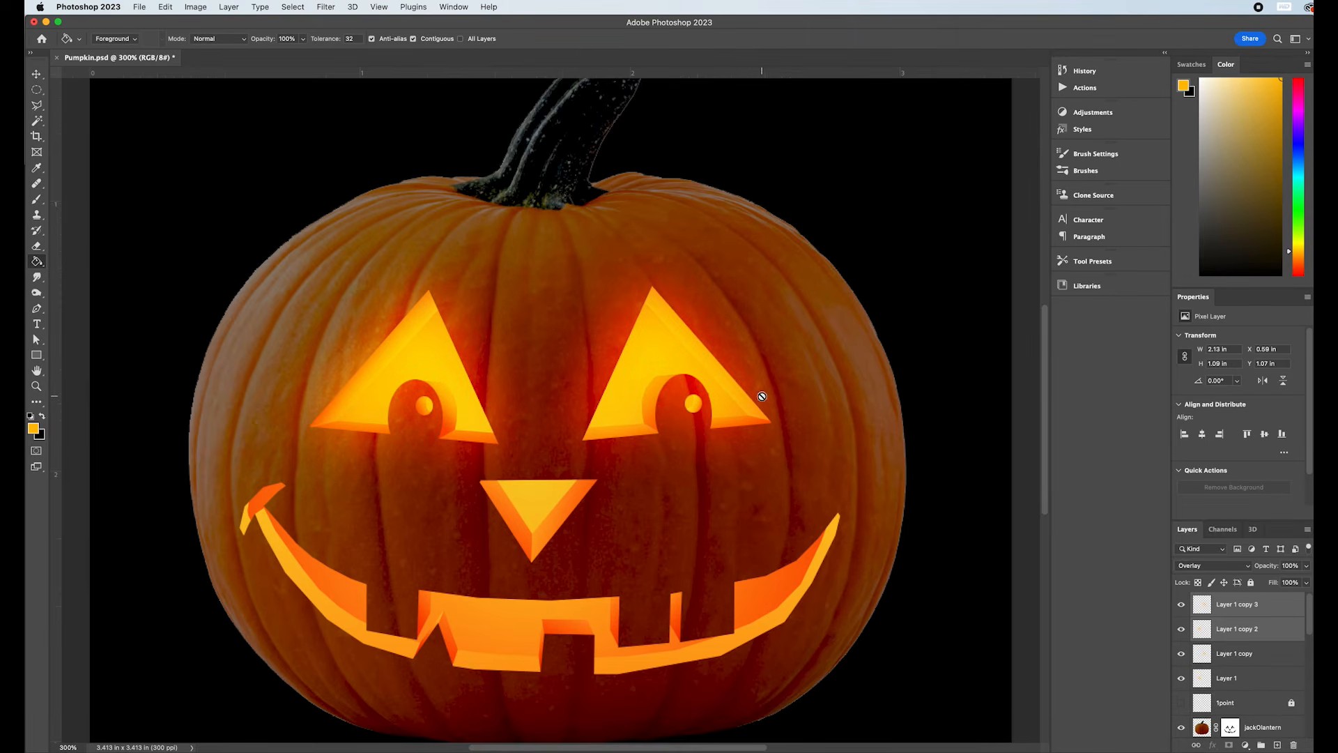
key("super+minus")
key("super+plus")
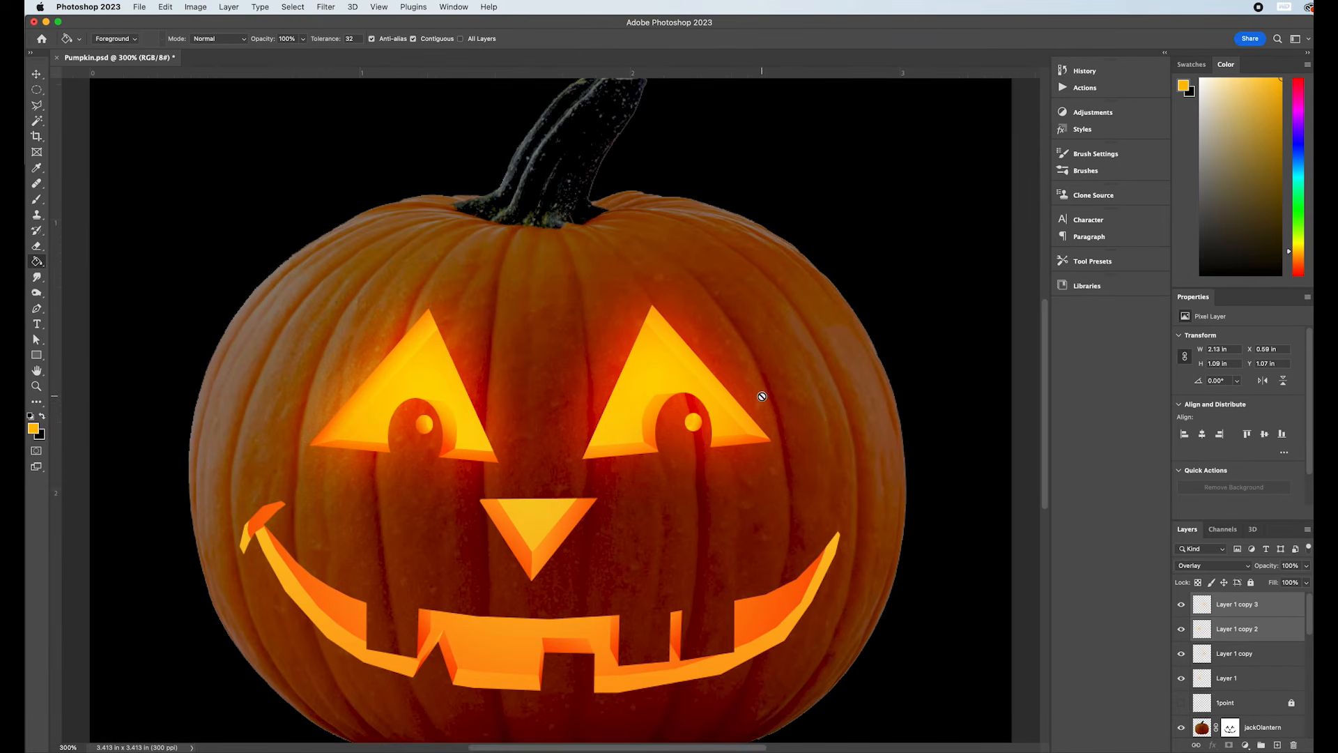
scroll(743, 422, "down", 2)
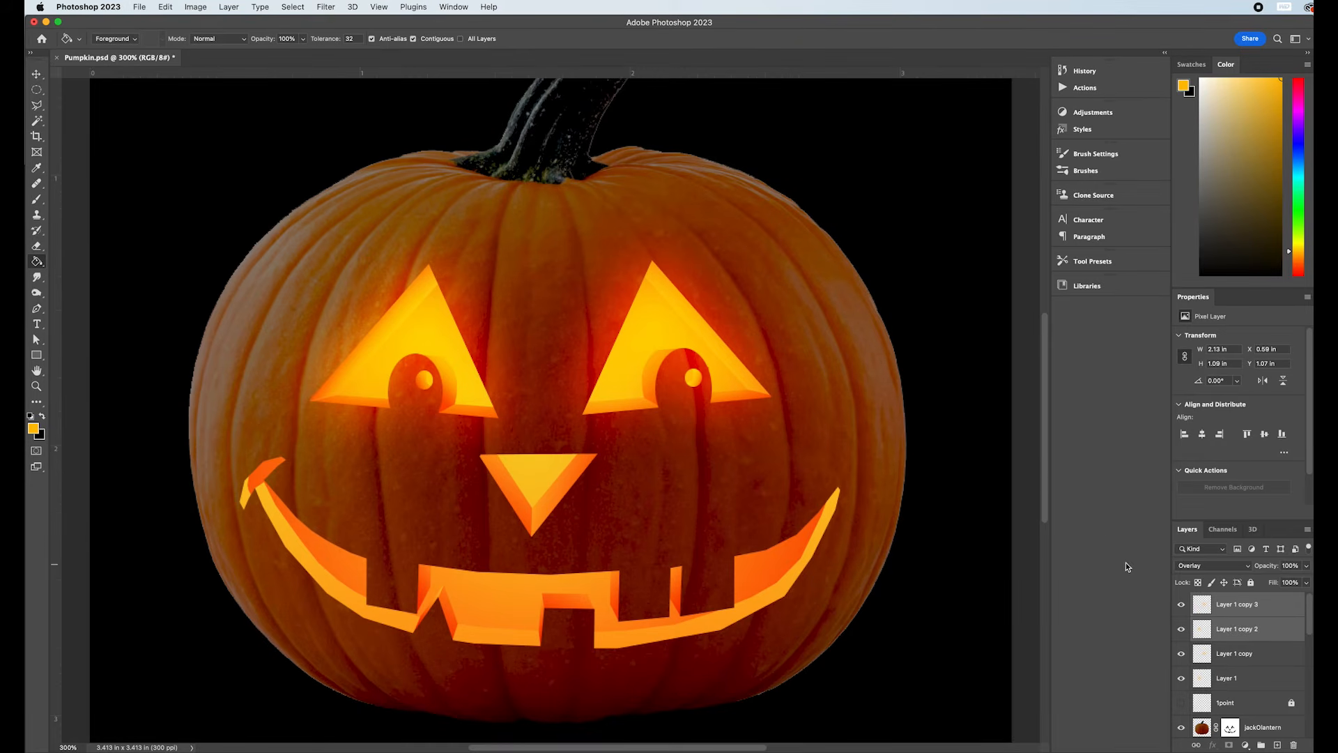
left_click(1230, 726)
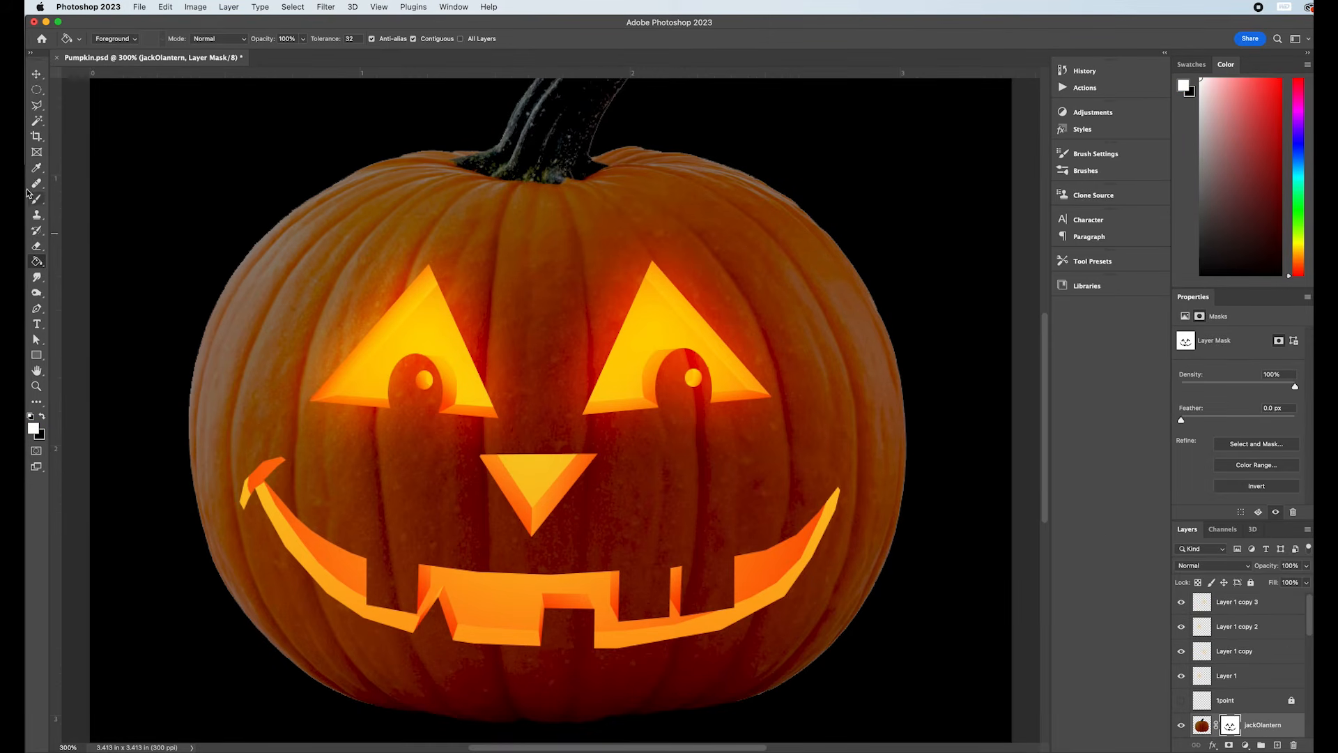
left_click(38, 120)
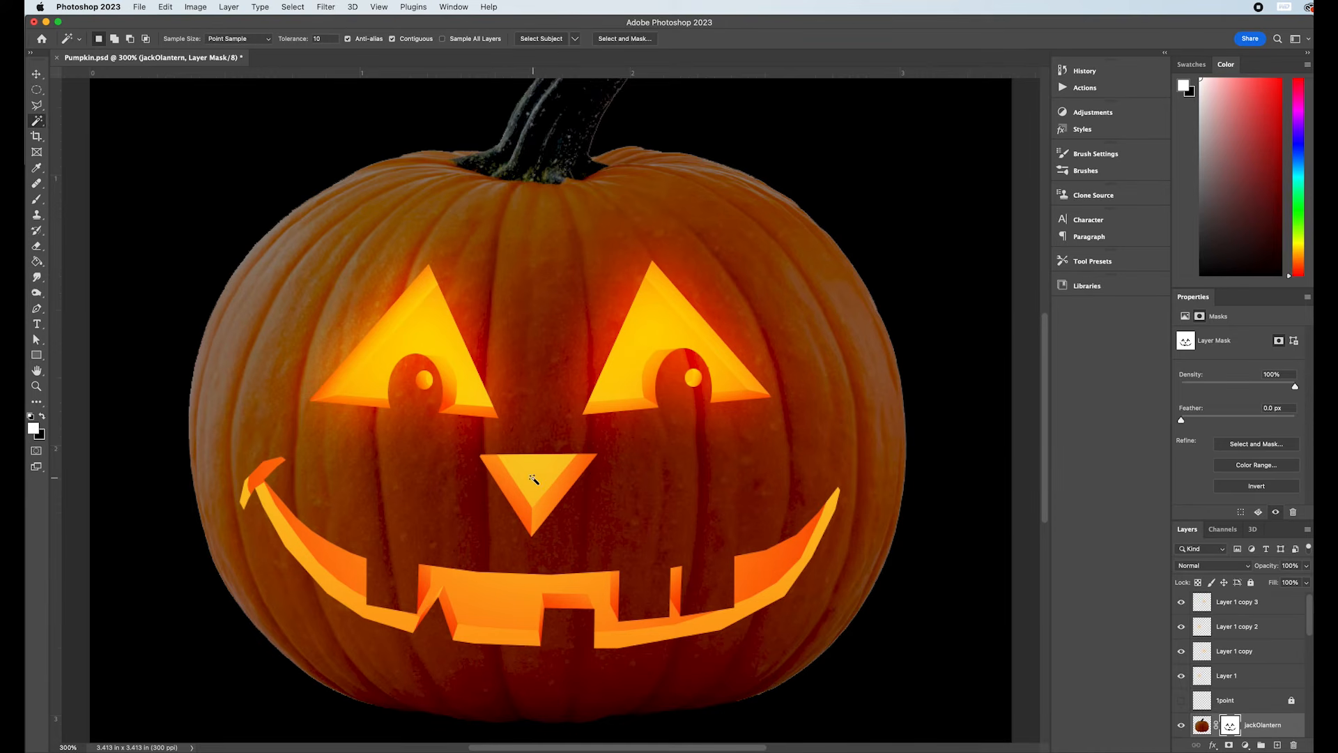
left_click(534, 478)
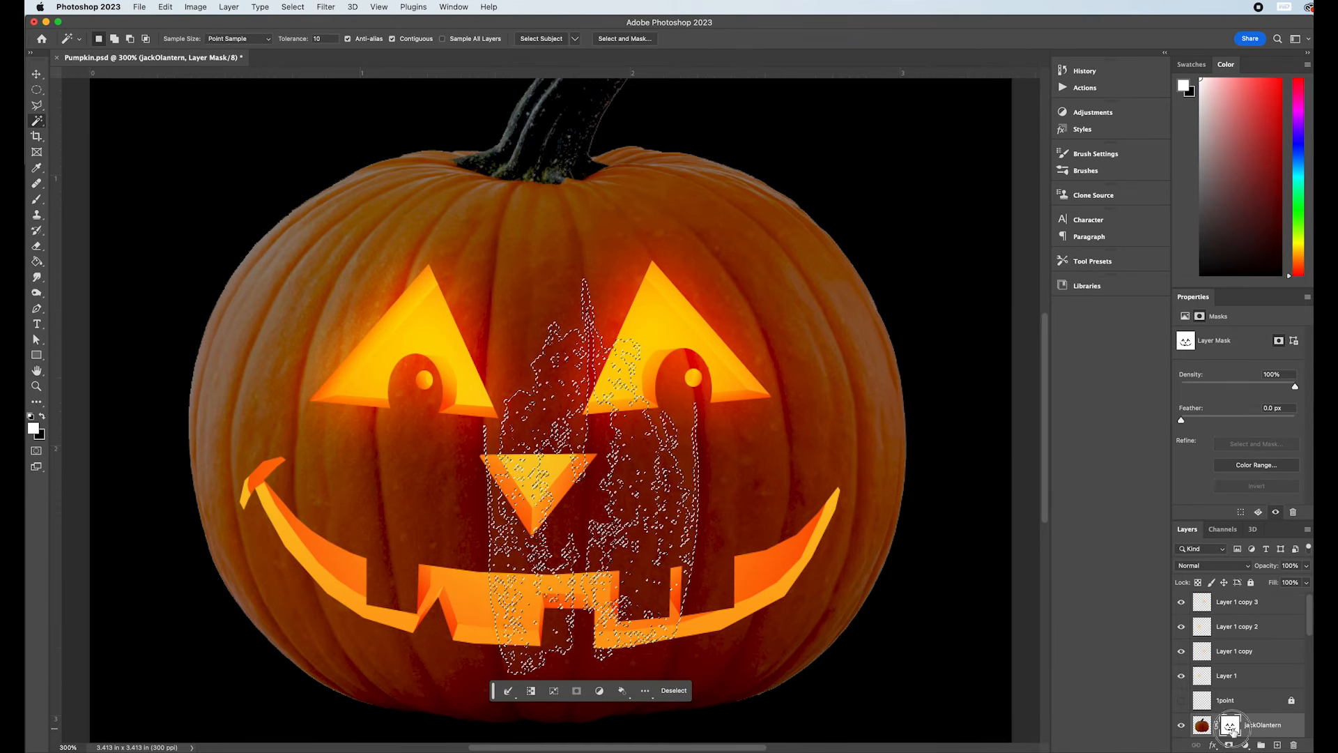
key("super+d")
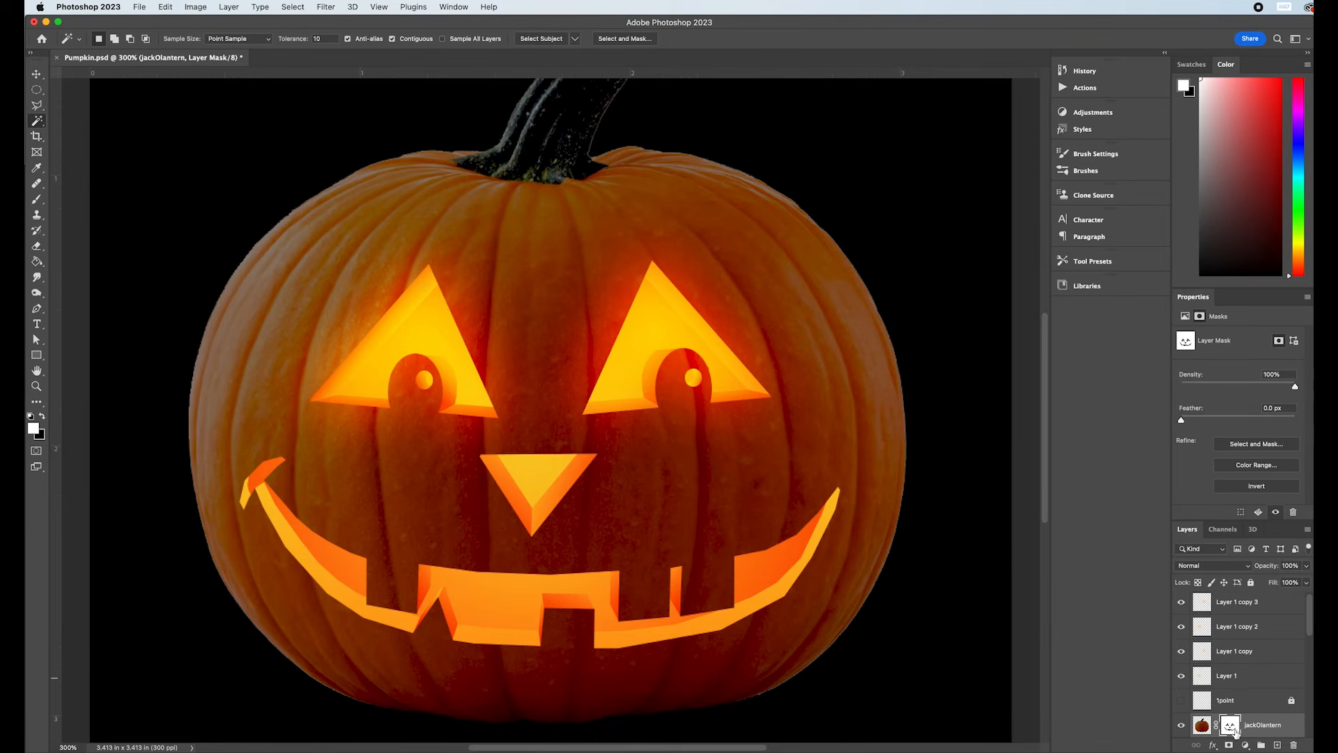
right_click(1225, 730)
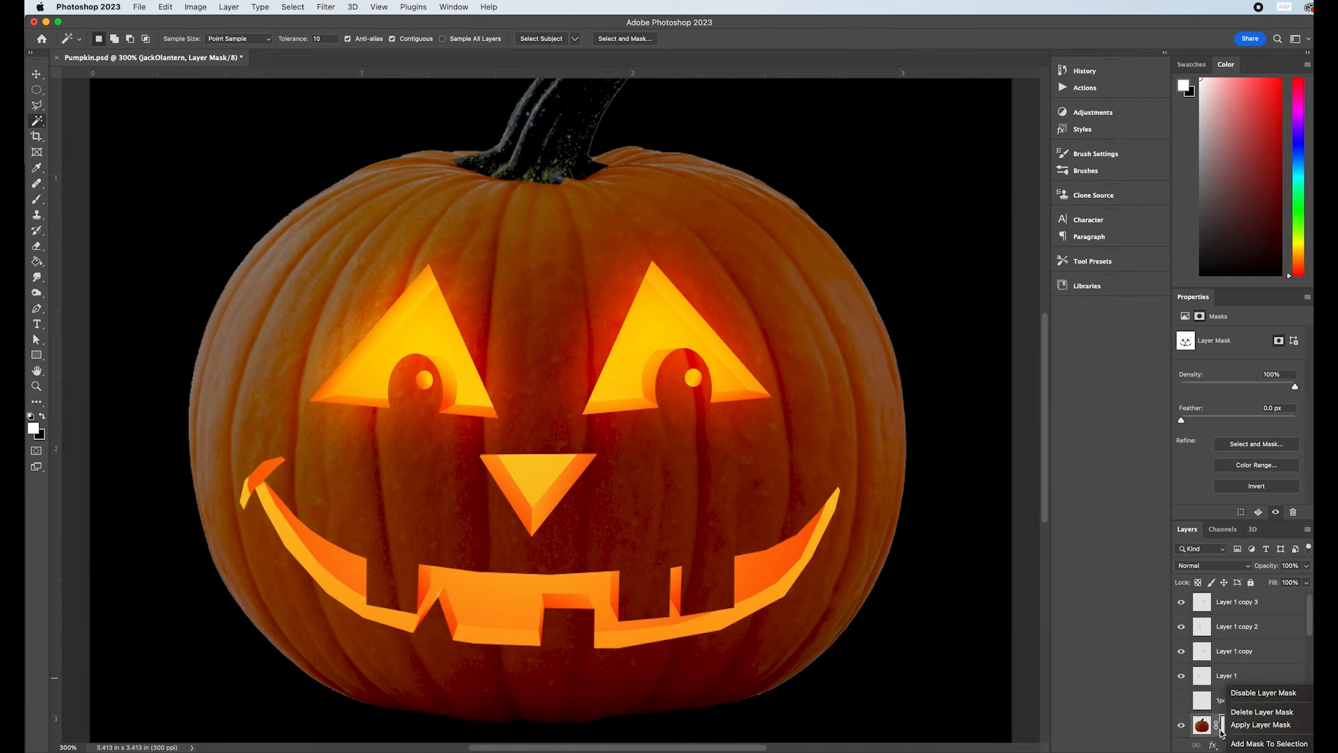
left_click(1220, 729)
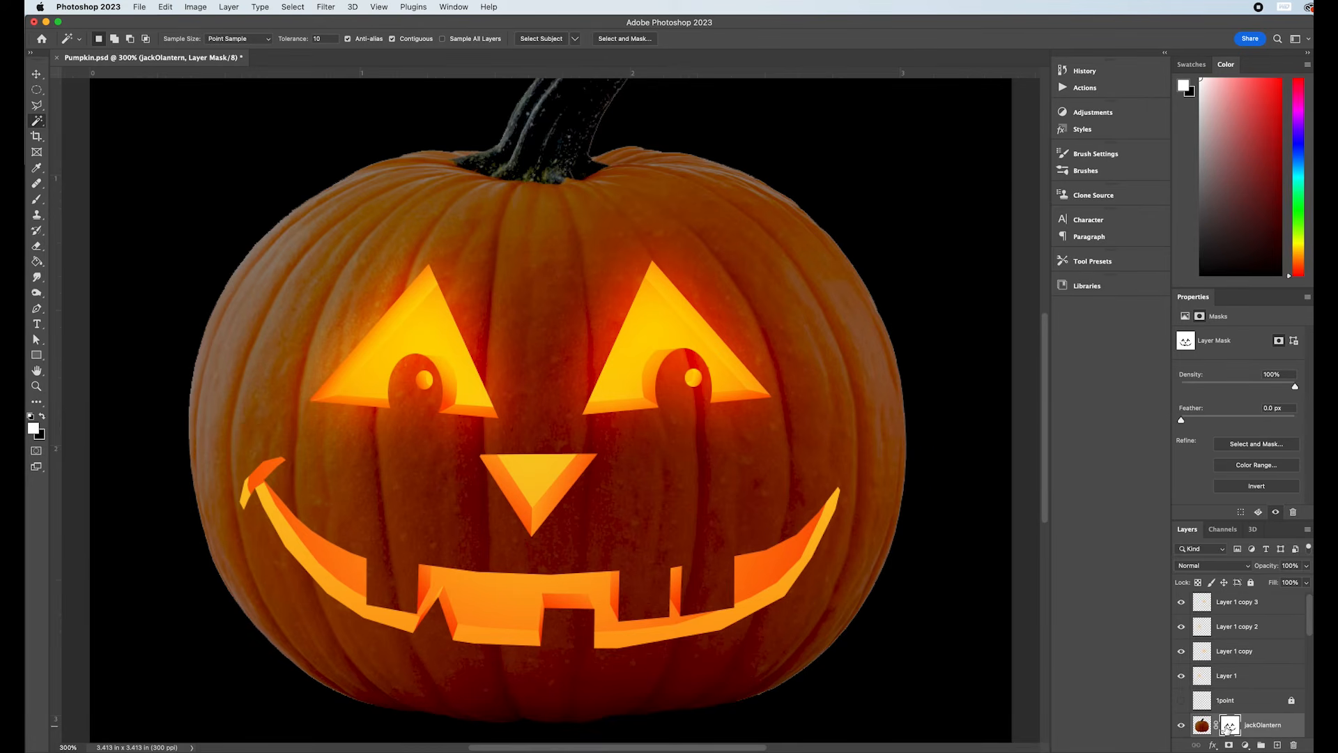
left_click(1225, 729, "alt")
left_click(1226, 728, "alt")
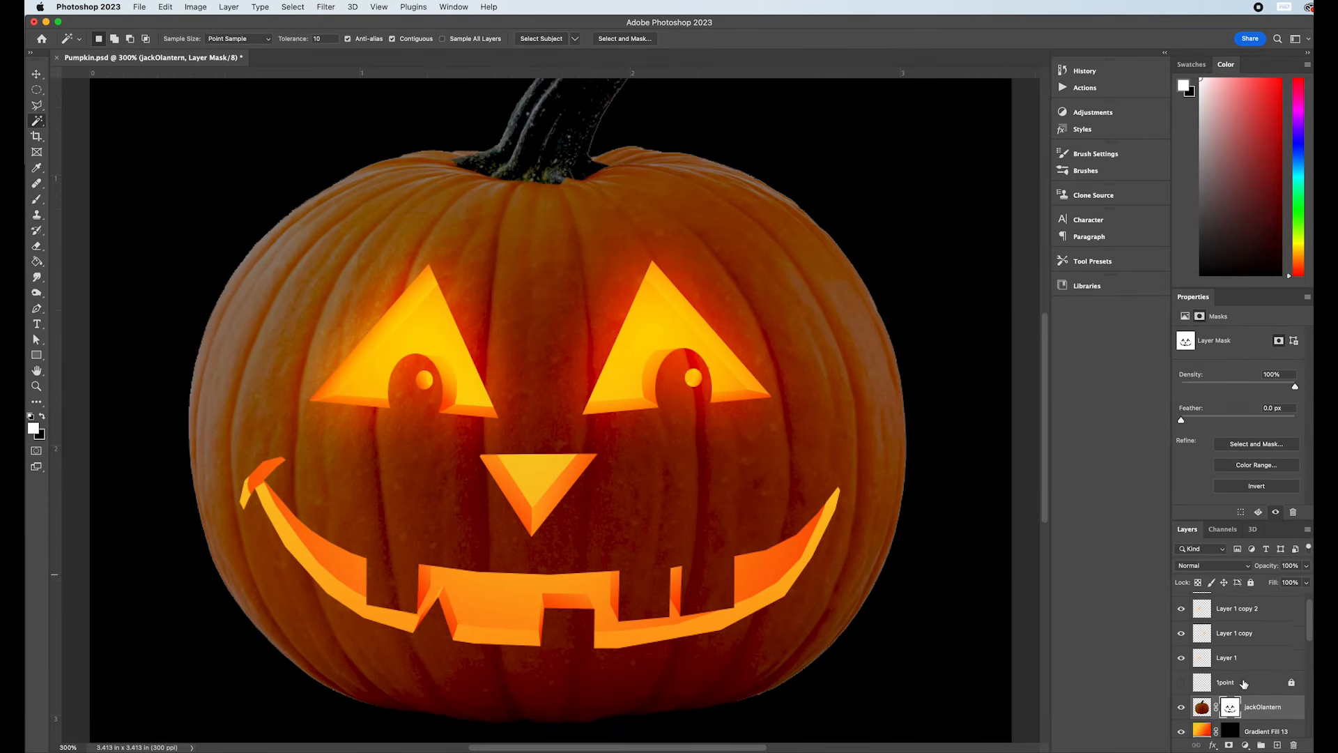
scroll(1234, 706, "down", 3)
scroll(1234, 706, "up", 1)
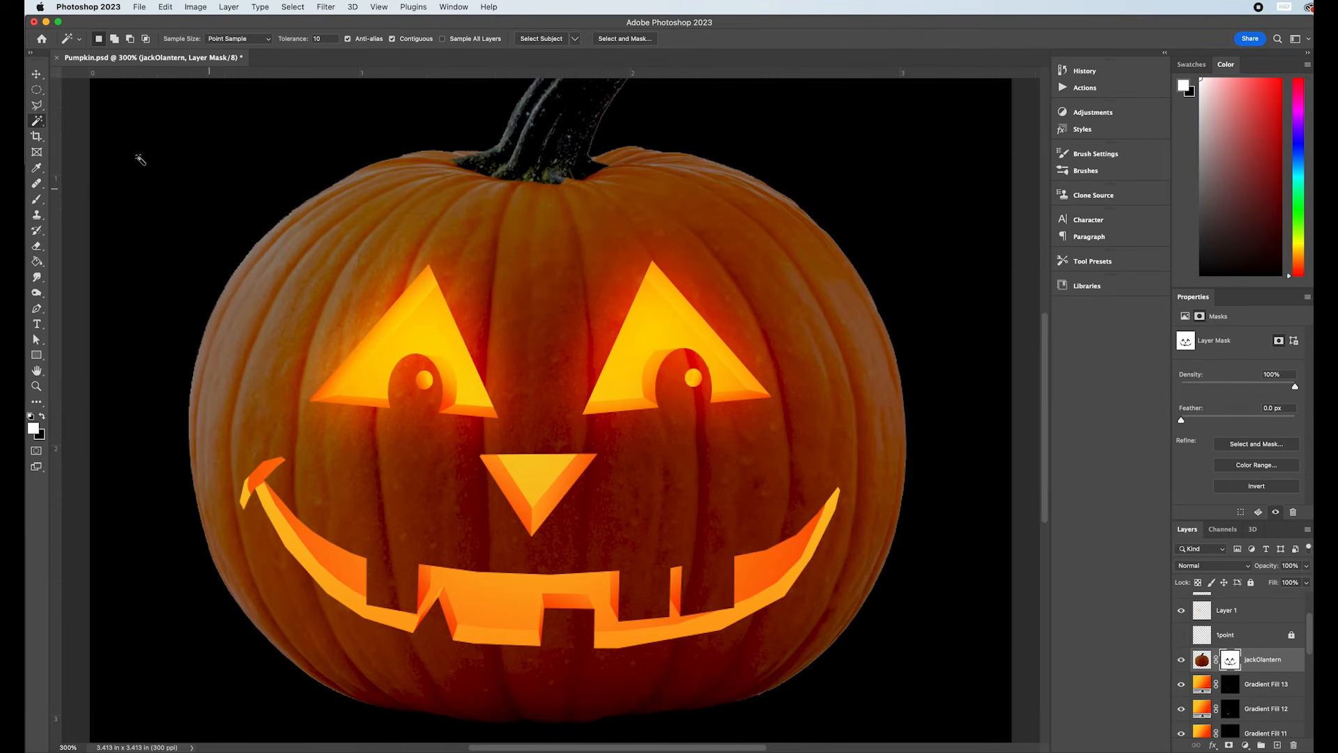
Outline the triangular nose opening with the Polygonal Lasso, about 0.44 by 0.31 in.
left_click(37, 93)
left_click(37, 105)
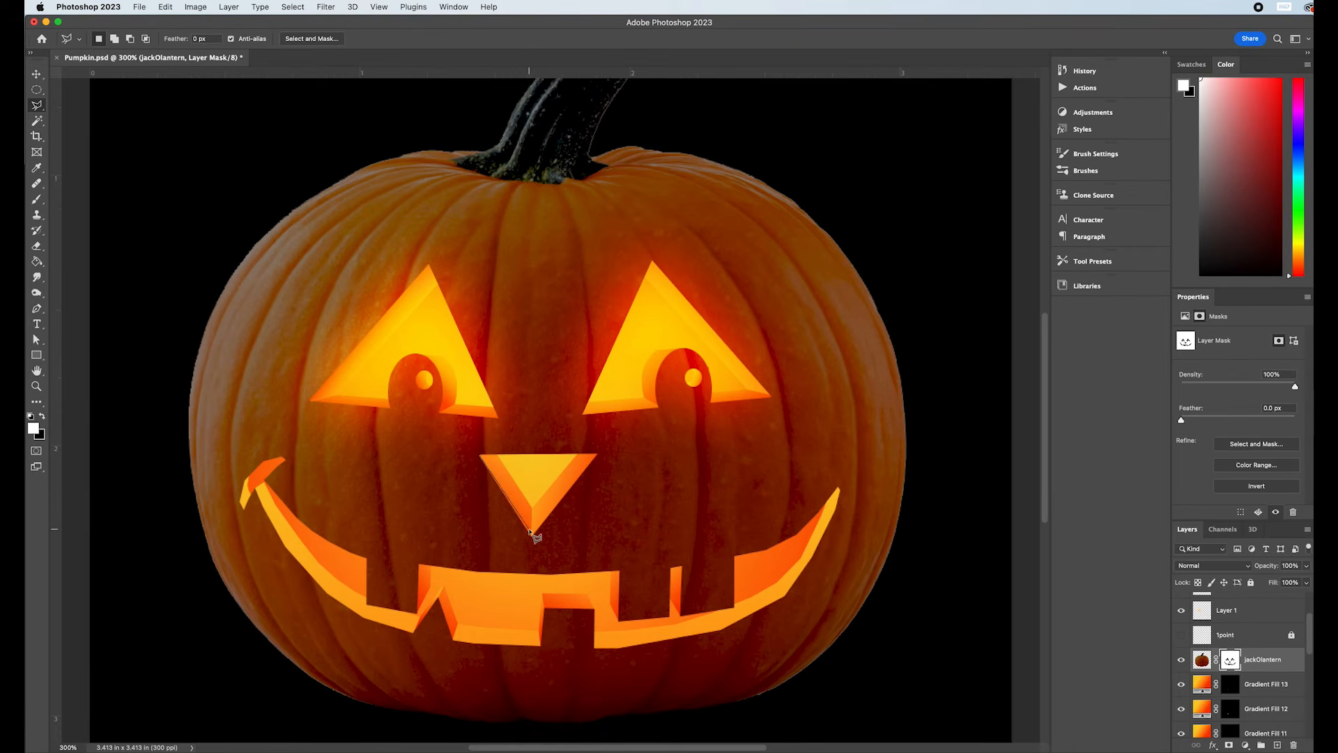
left_click(532, 535)
left_click(597, 455)
double_click(480, 456)
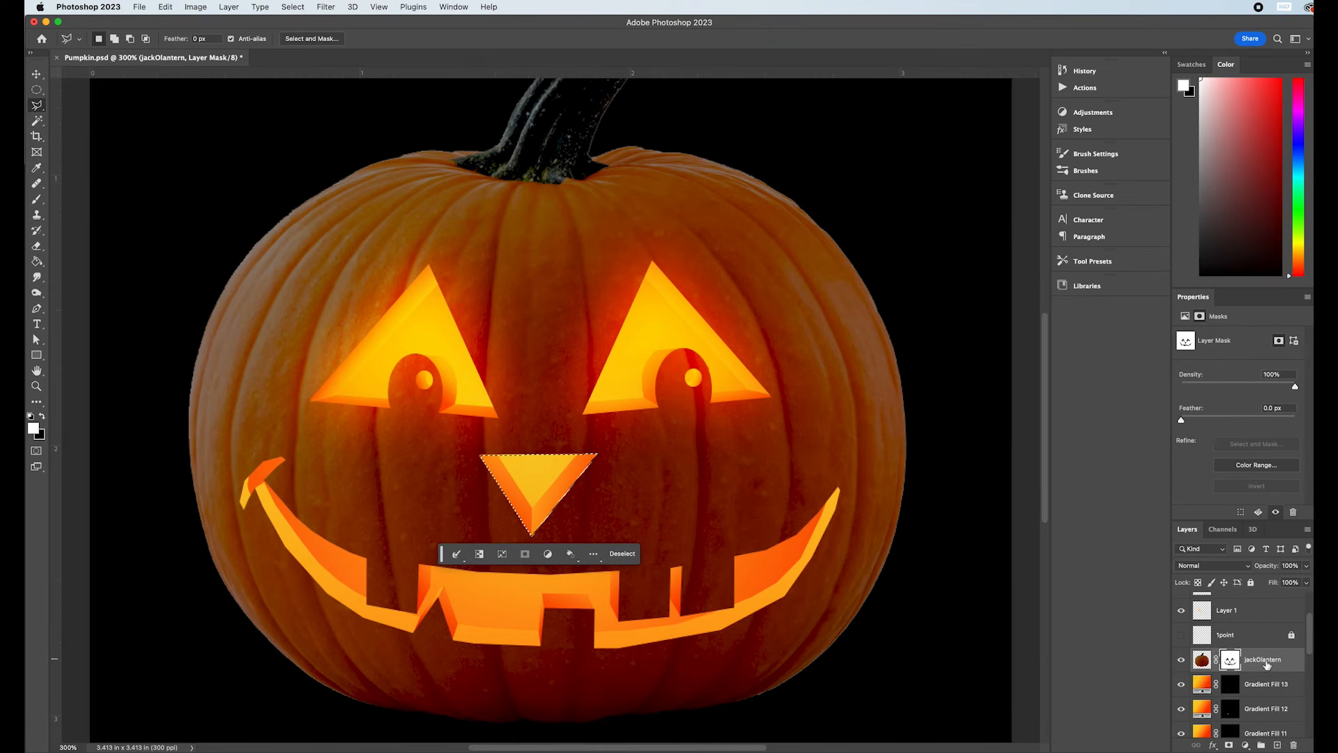
Add a new layer above JackOlantern, fill the nose selection with yellow-orange using the Paint Bucket, and deselect it.
left_click(1277, 745)
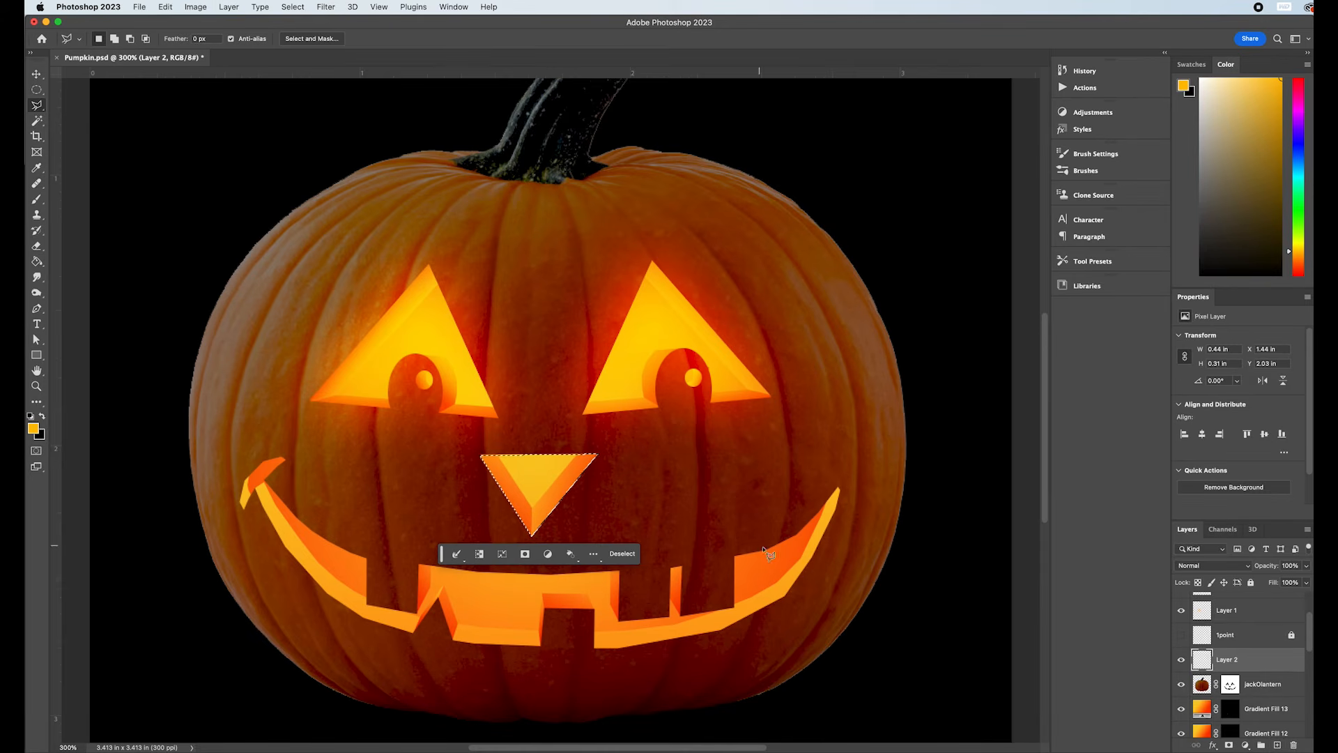
left_click(37, 261)
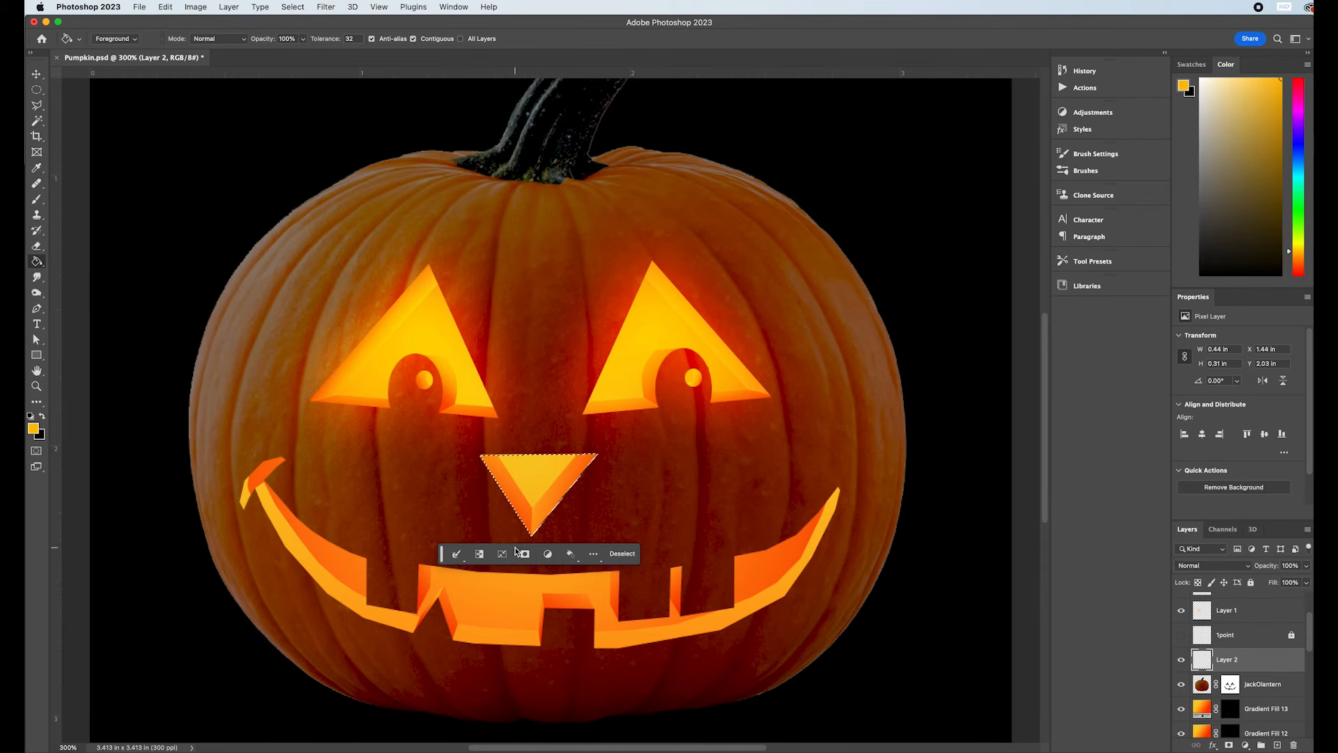
left_click(535, 482)
key("super+d")
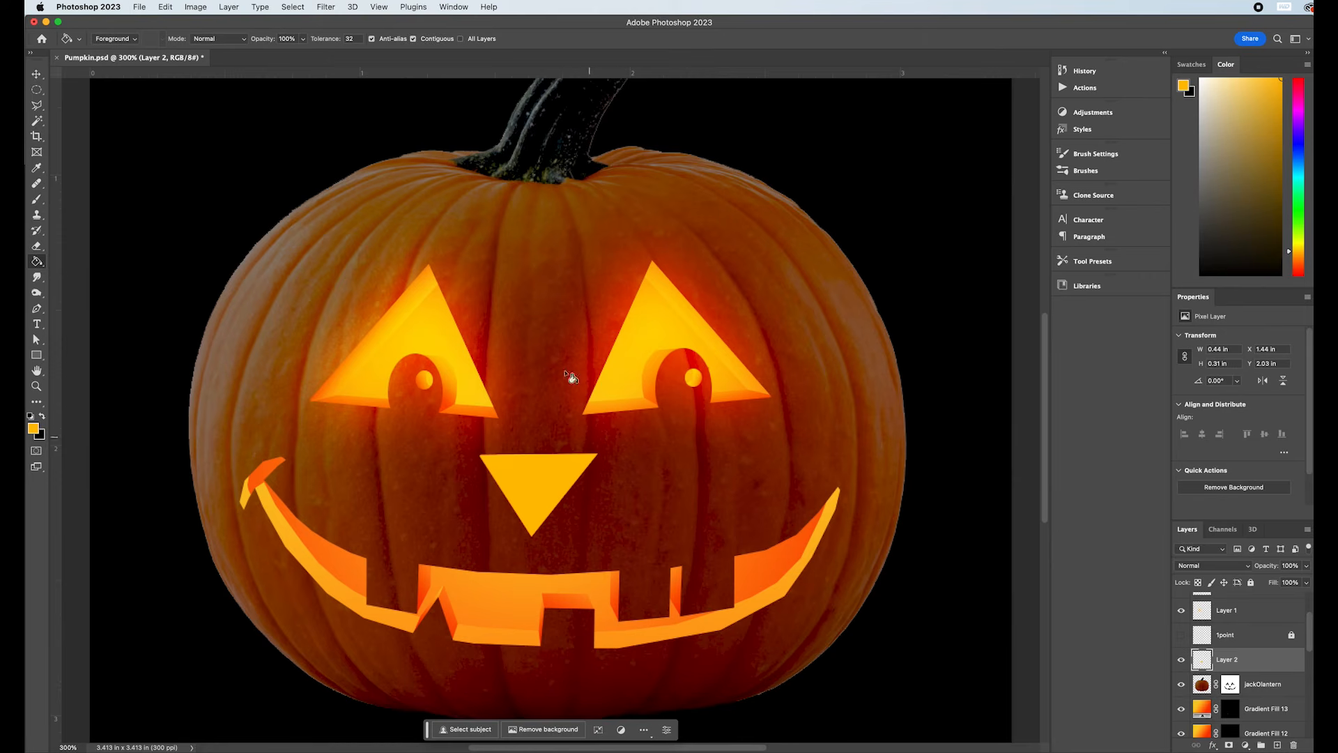
Apply a Gaussian Blur with a 31.7-pixel radius to the yellow-orange nose layer.
left_click(331, 7)
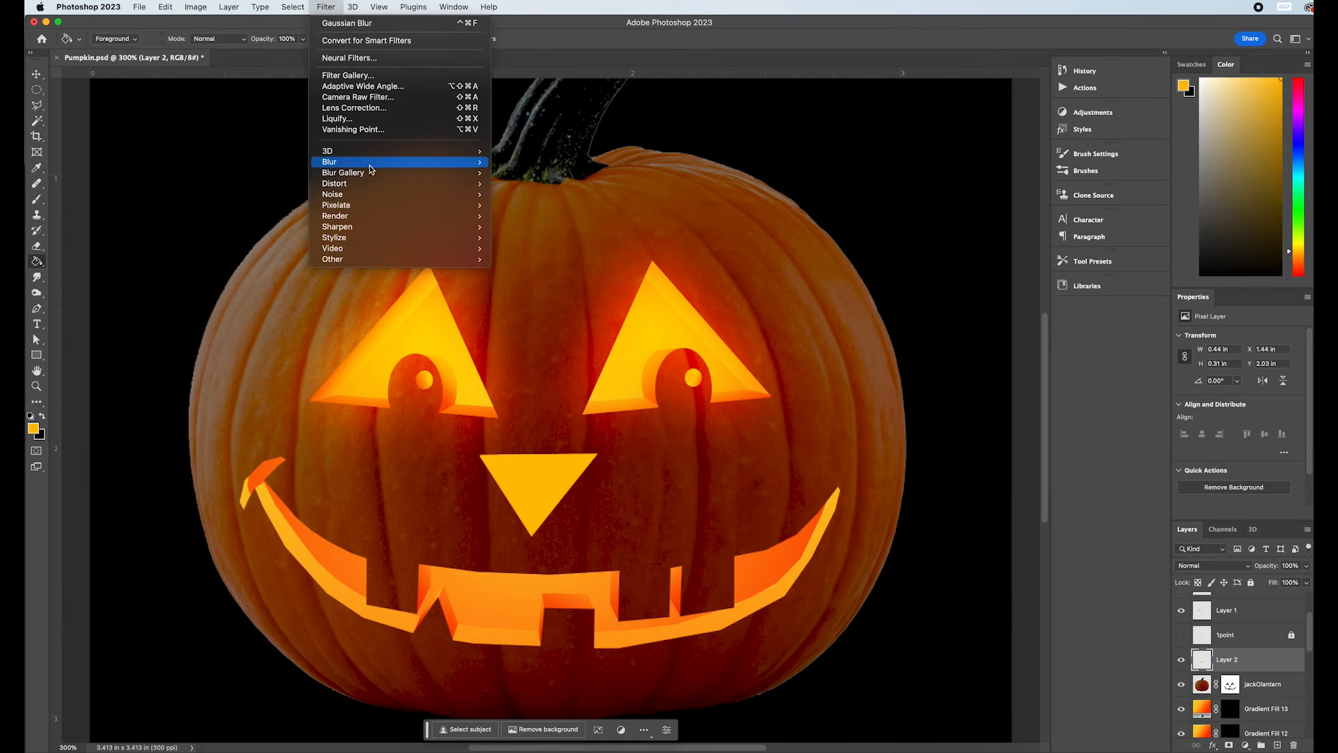
mouse_move(369, 163)
left_click(551, 206)
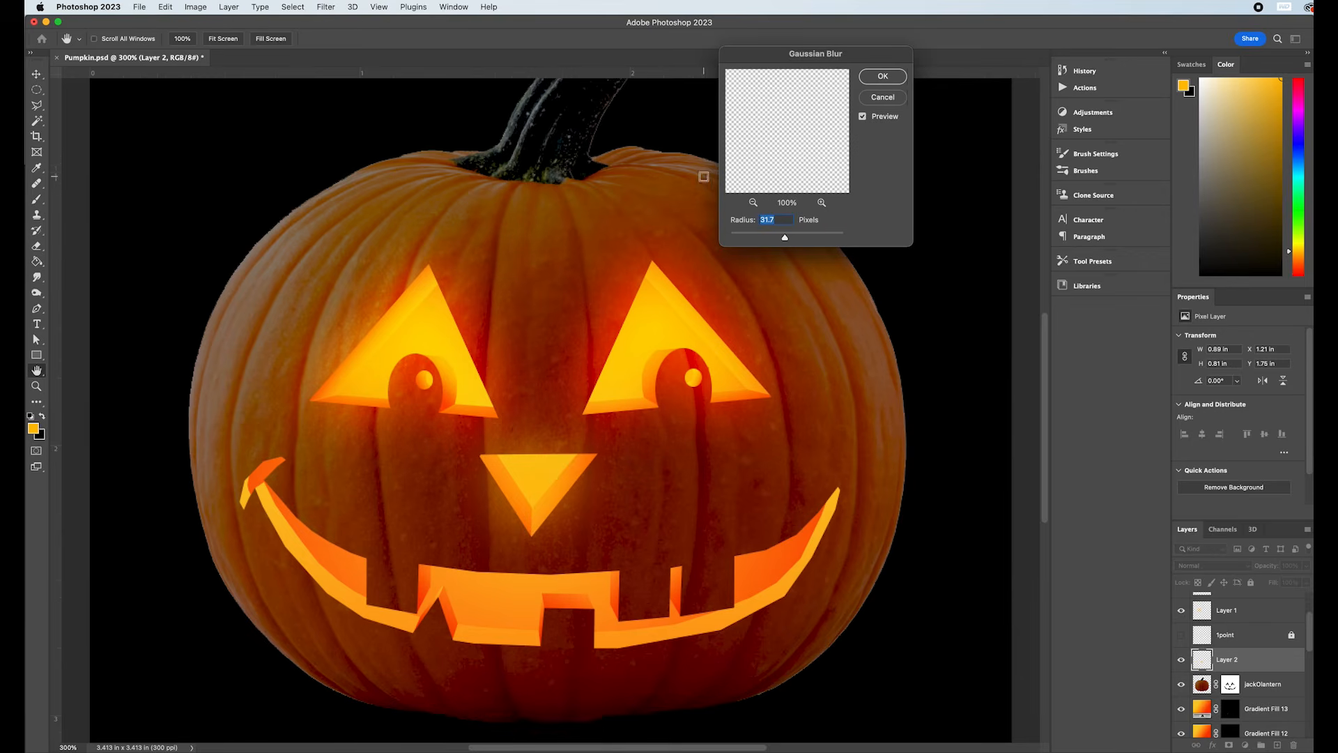
left_click(880, 76)
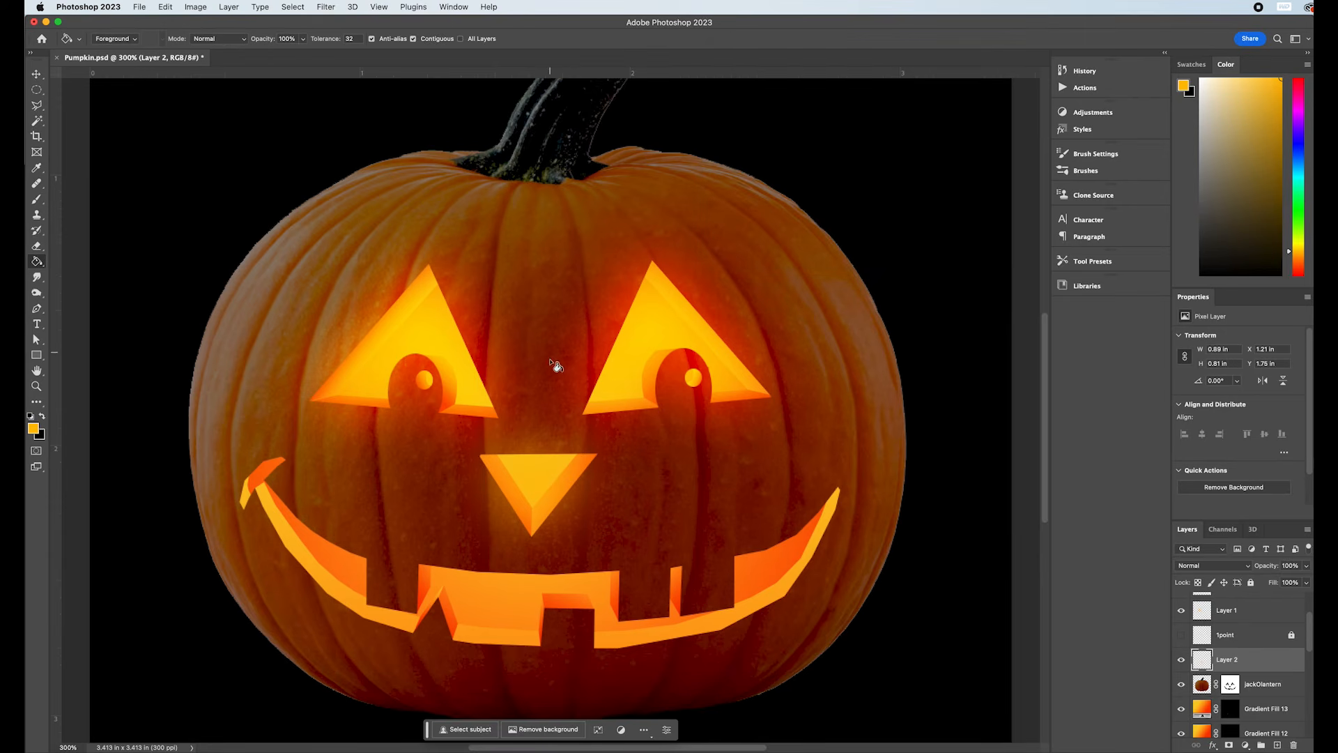
Set the blurred nose layer's blend mode to Overlay and duplicate the layer.
left_click(1230, 569)
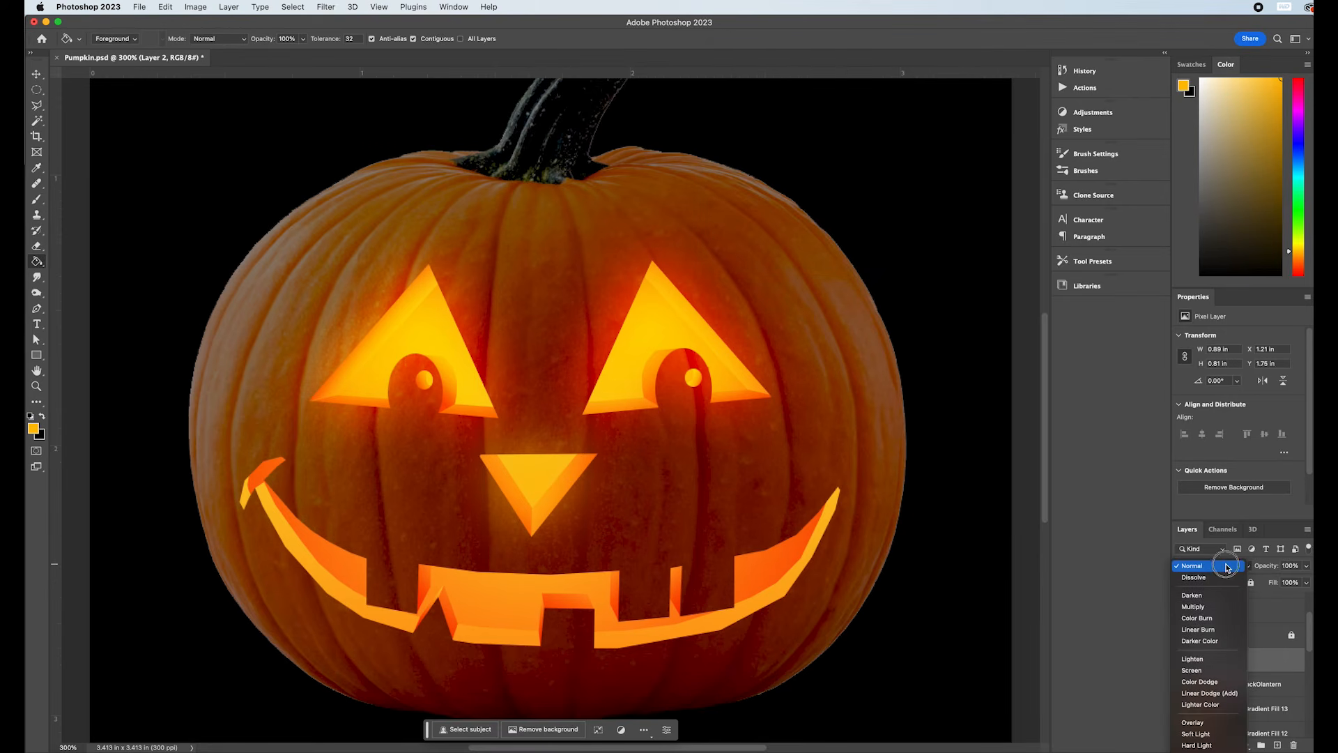
left_click(1207, 723)
key("super+j")
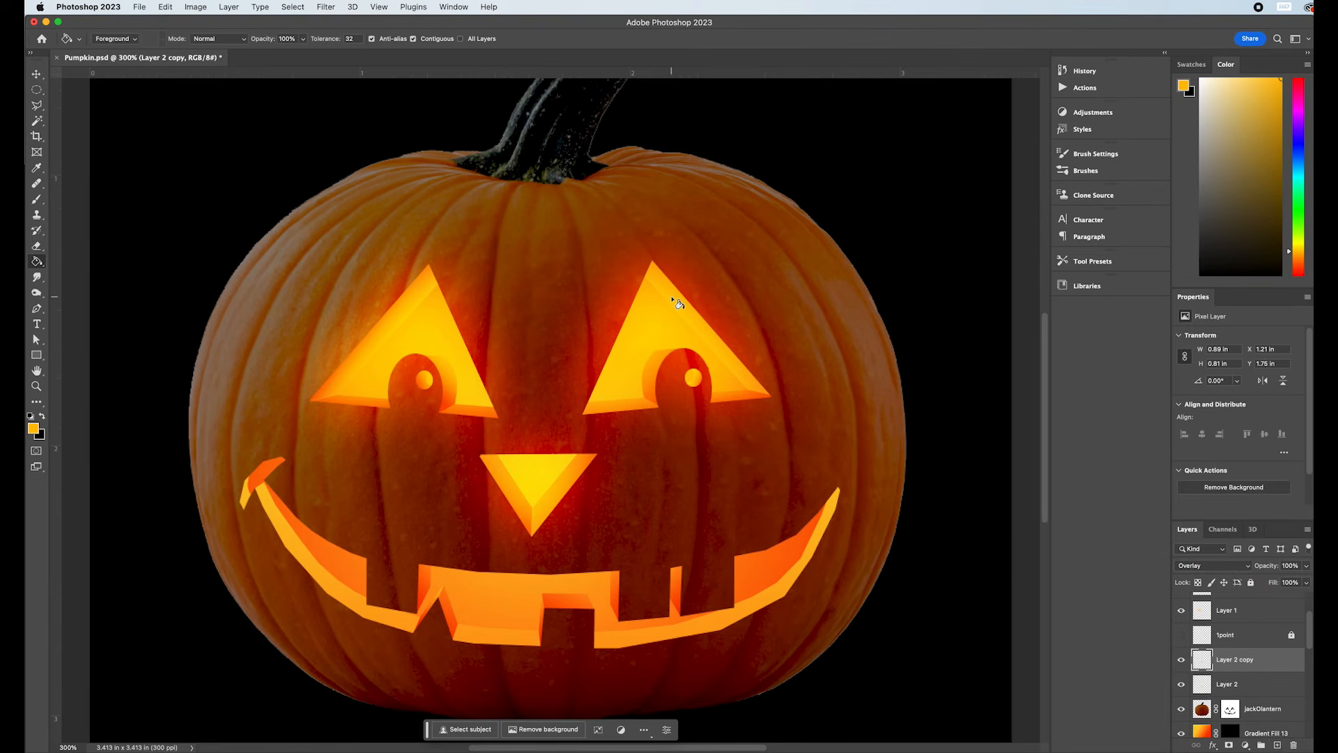
key("super+minus")
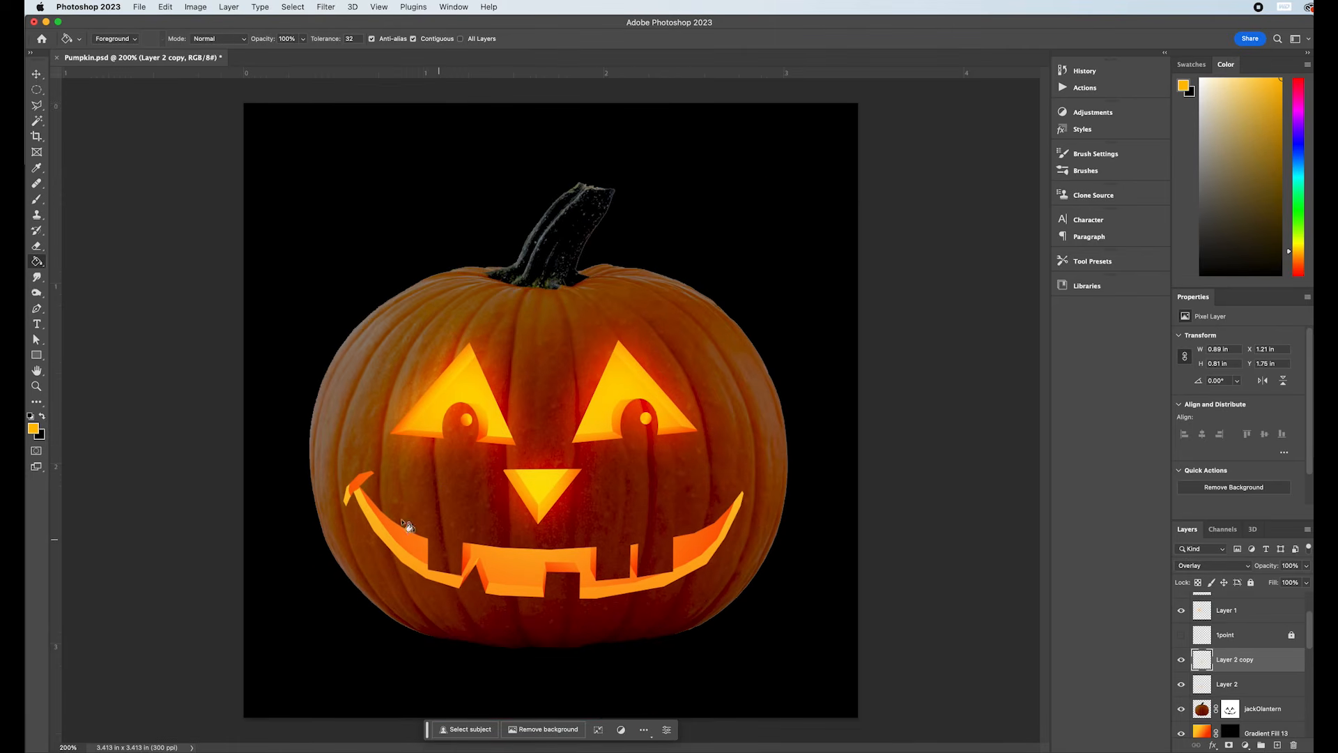
left_click(1232, 712)
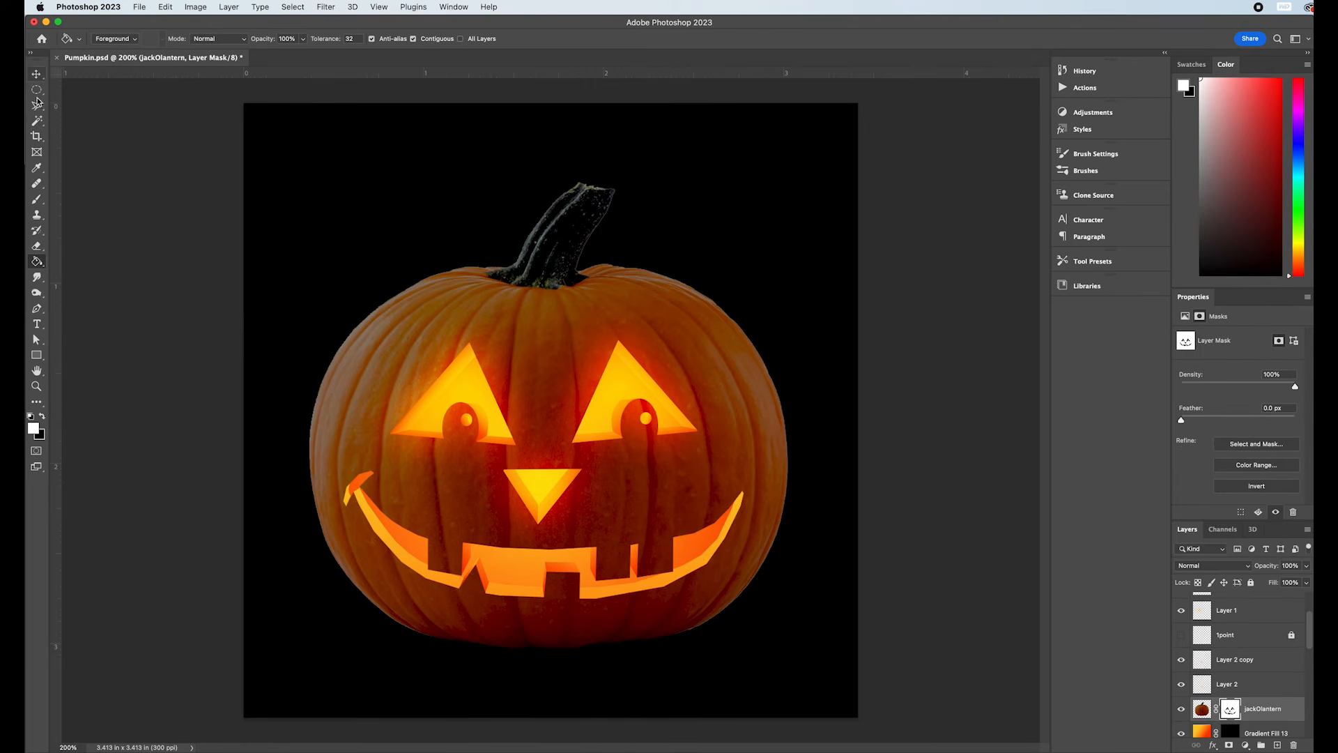
left_click(37, 121)
left_click(97, 143)
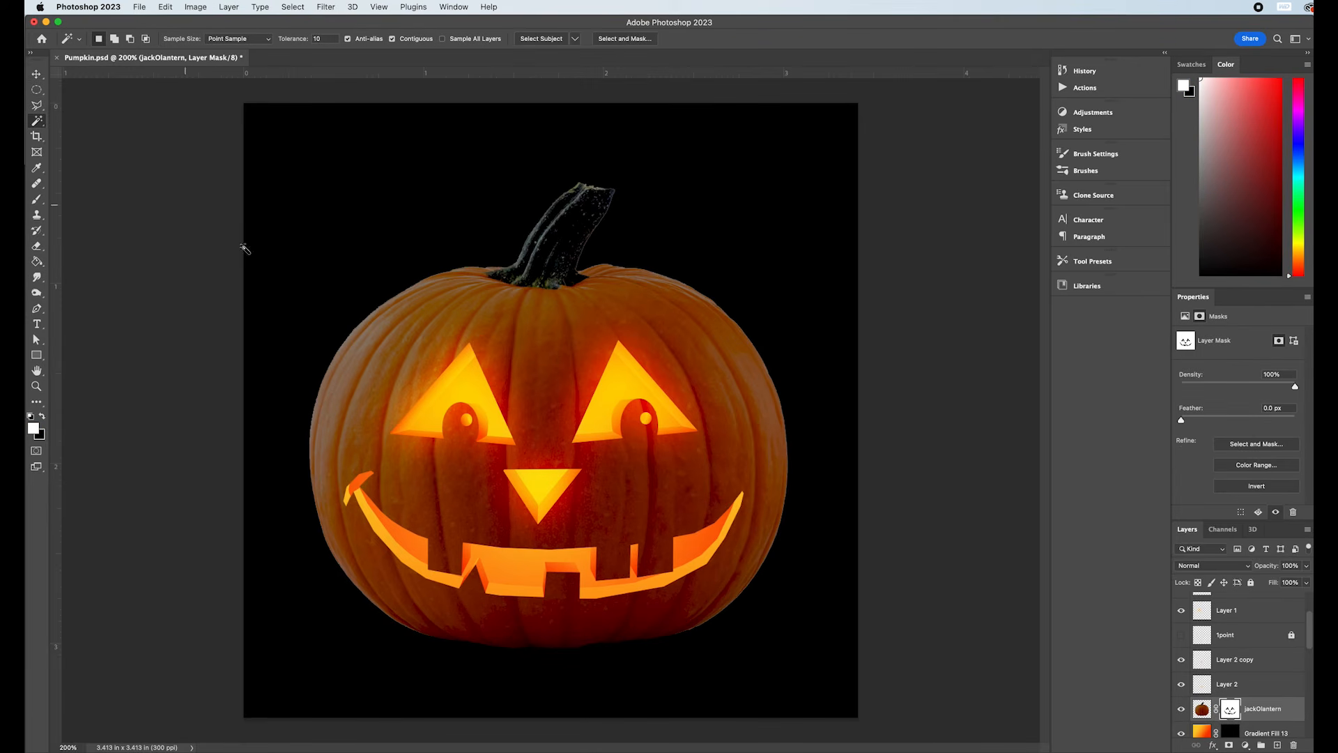
left_click(507, 572)
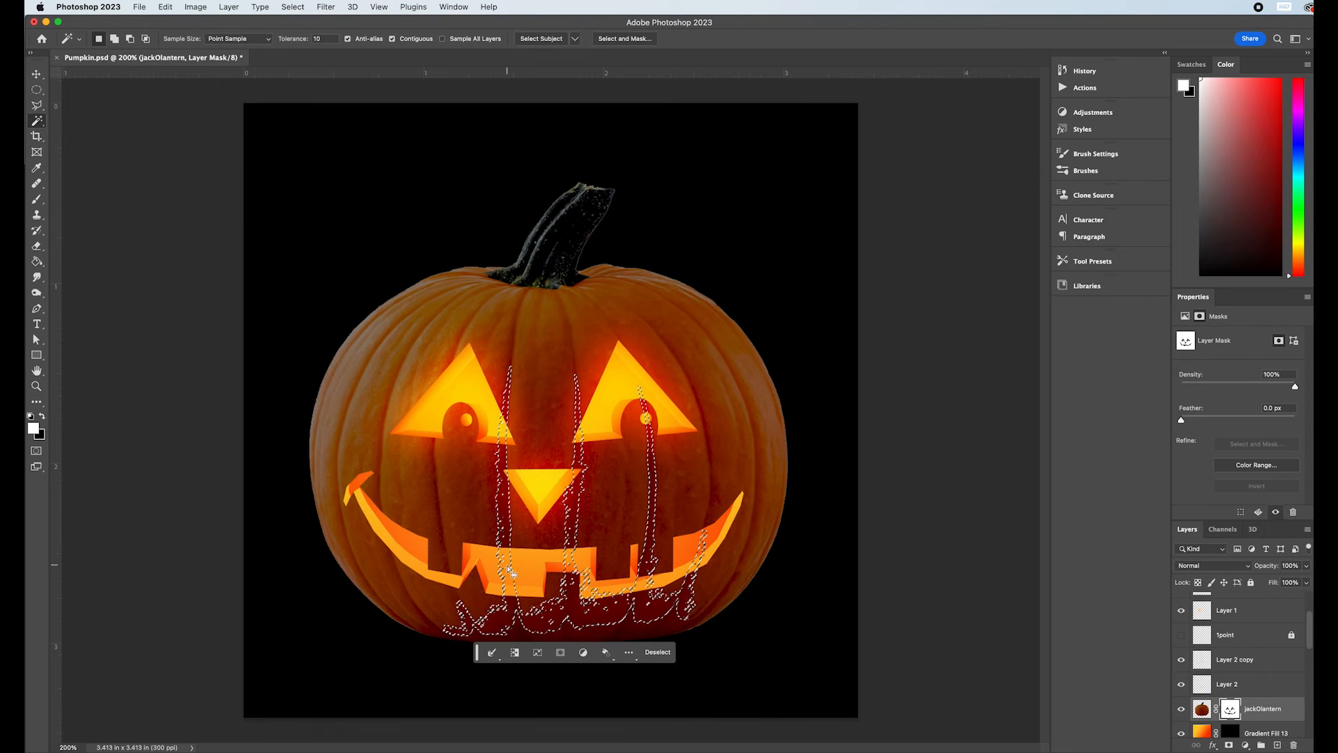
left_click(1027, 636)
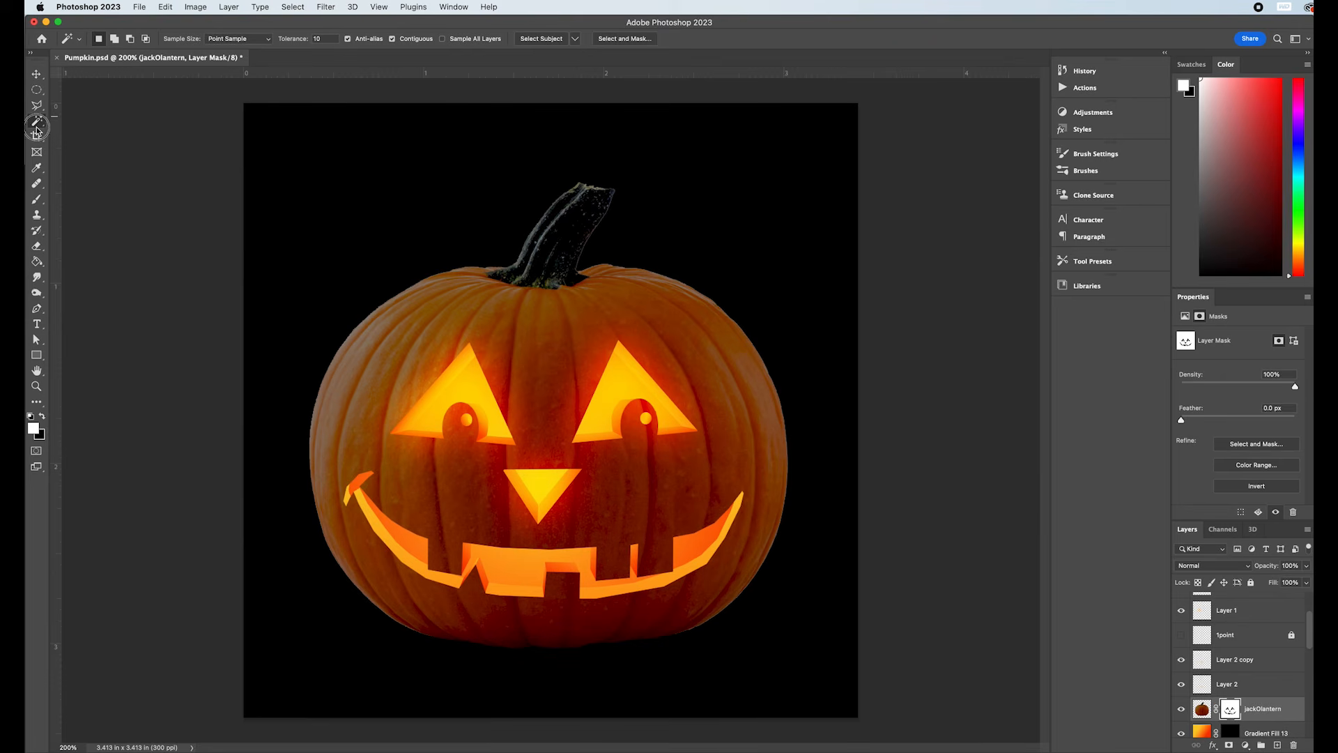
Outline the whole mouth opening around its teeth with the Polygonal Lasso, about 2.22 by 0.72 in, and add a new layer above JackOlantern.
left_click(36, 106)
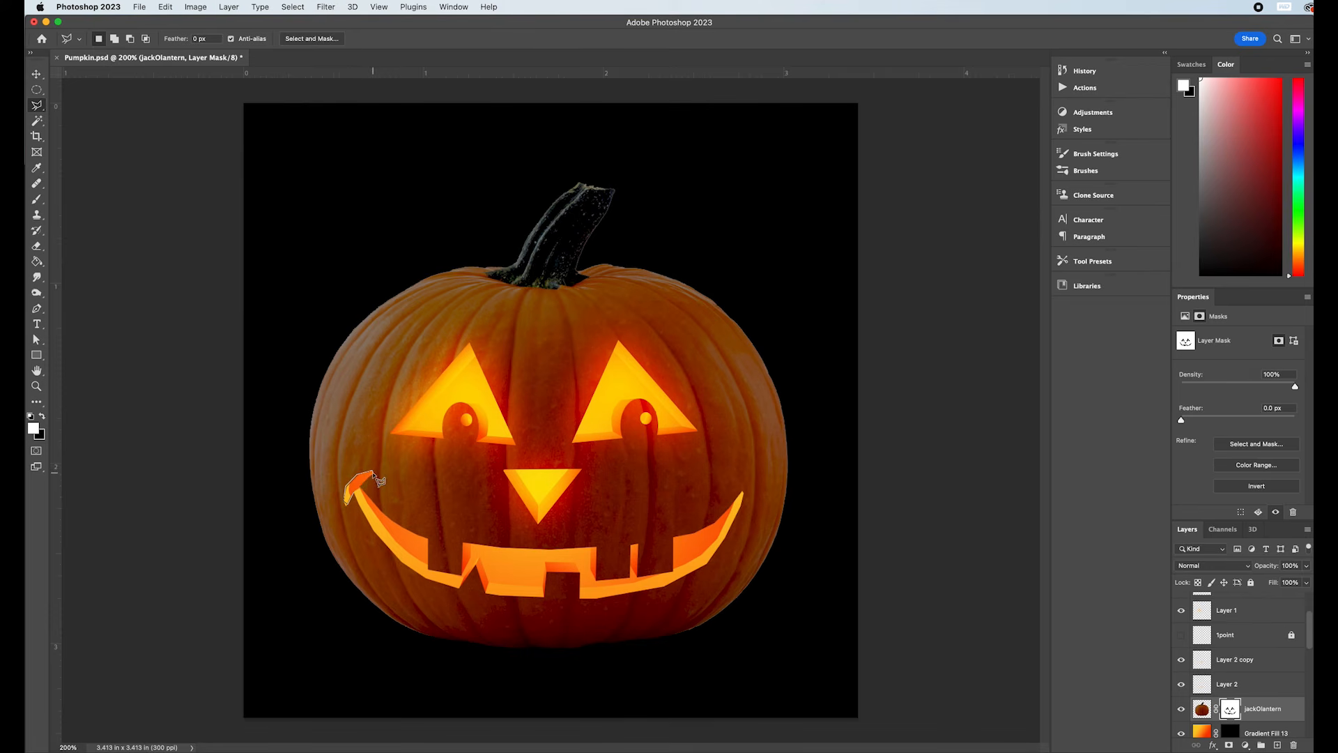
left_click(361, 487)
left_click(394, 523)
left_click(428, 535)
left_click(461, 574)
left_click(597, 548)
left_click(632, 546)
left_click(638, 545)
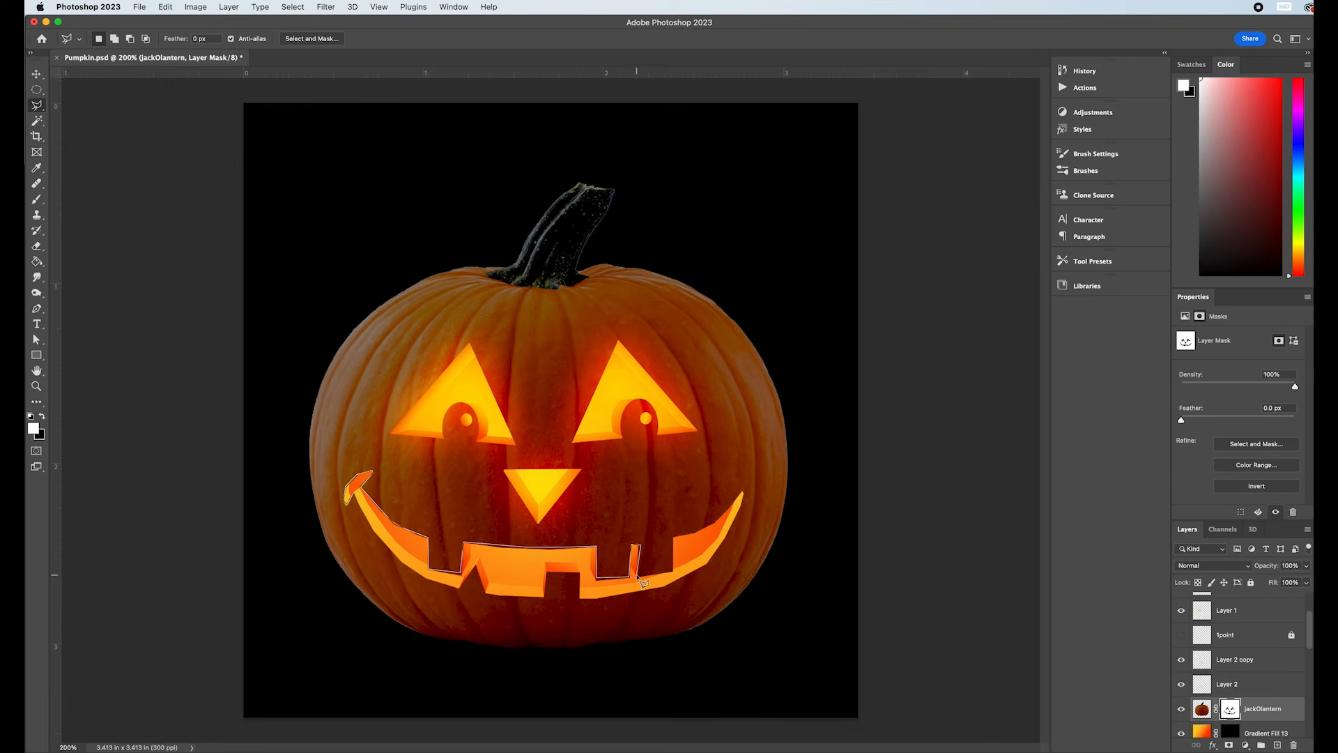
left_click(673, 575)
left_click(673, 536)
left_click(727, 532)
left_click(709, 563)
left_click(665, 586)
left_click(603, 597)
left_click(579, 599)
left_click(579, 573)
left_click(546, 572)
left_click(545, 597)
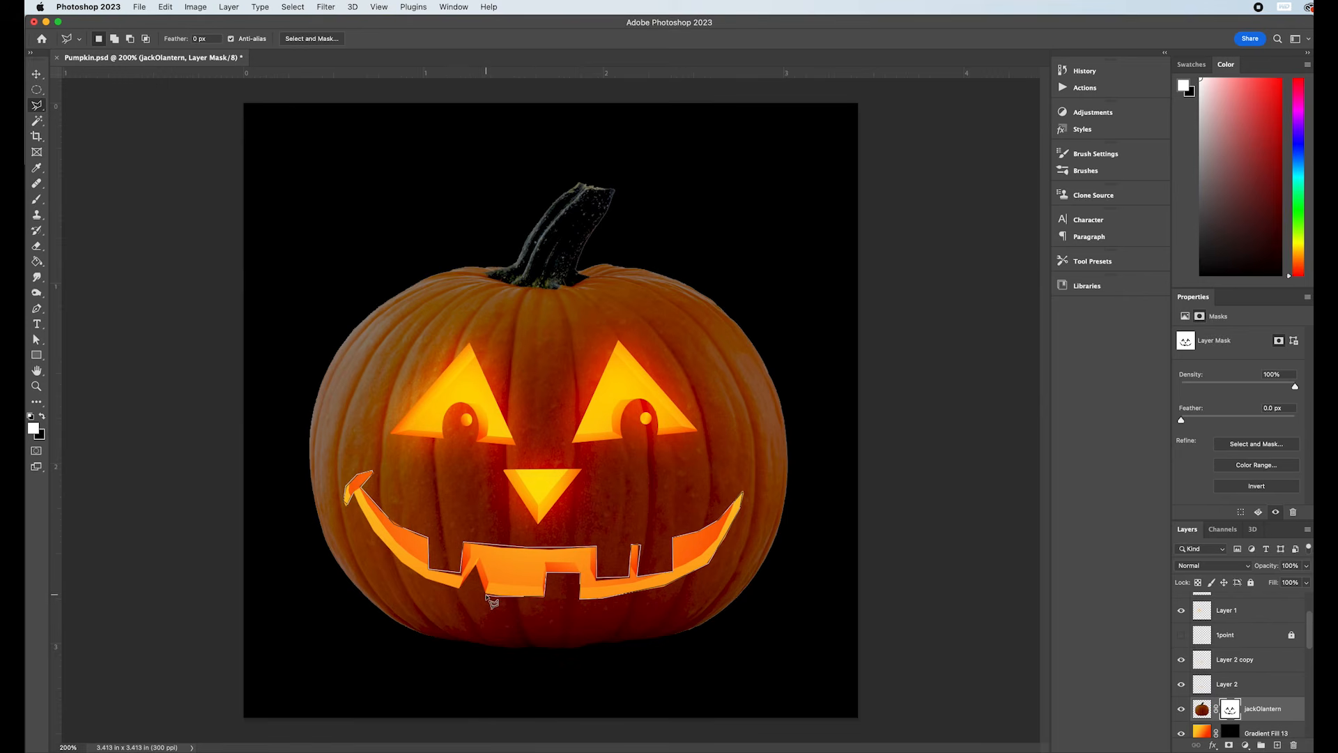
left_click(487, 596)
left_click(477, 565)
left_click(459, 588)
left_click(419, 574)
left_click(395, 559)
left_click(370, 528)
left_click(357, 494)
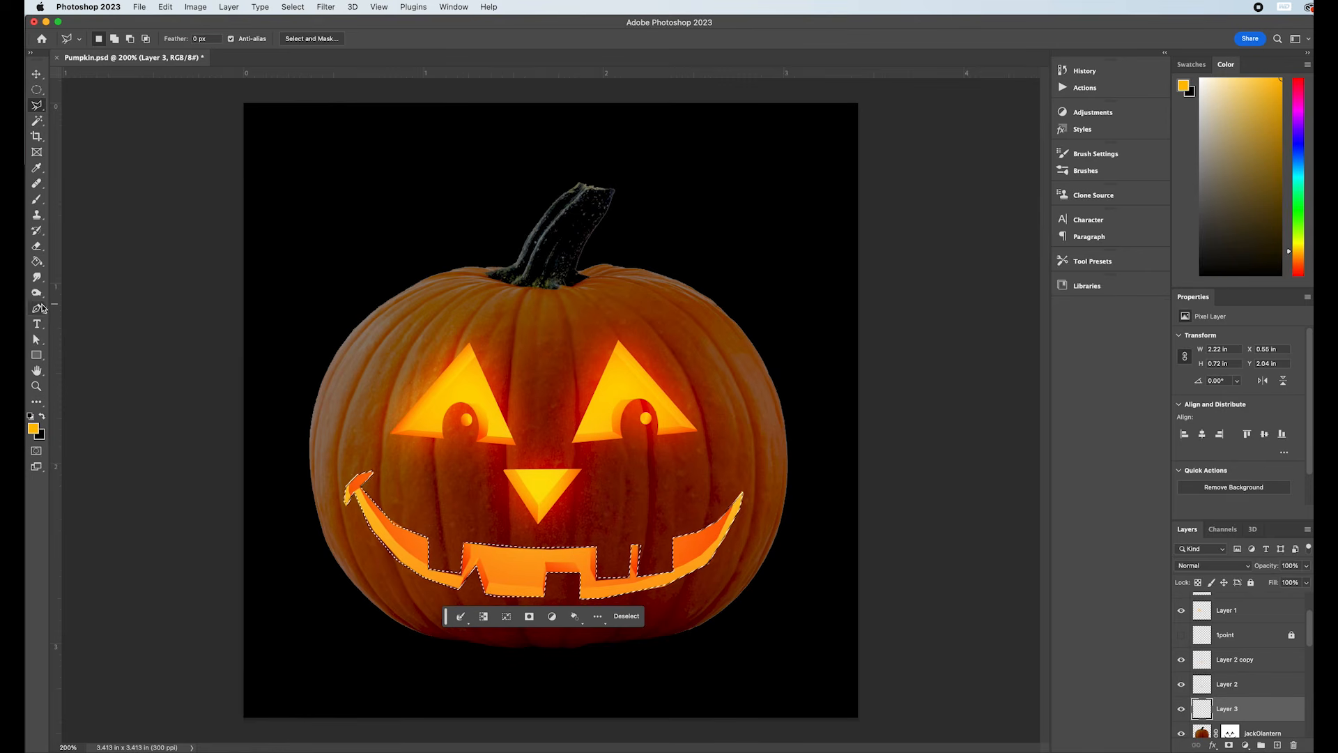
Fill the mouth selection on the new layer with solid yellow-orange using the Paint Bucket.
left_click(37, 262)
left_click(519, 589)
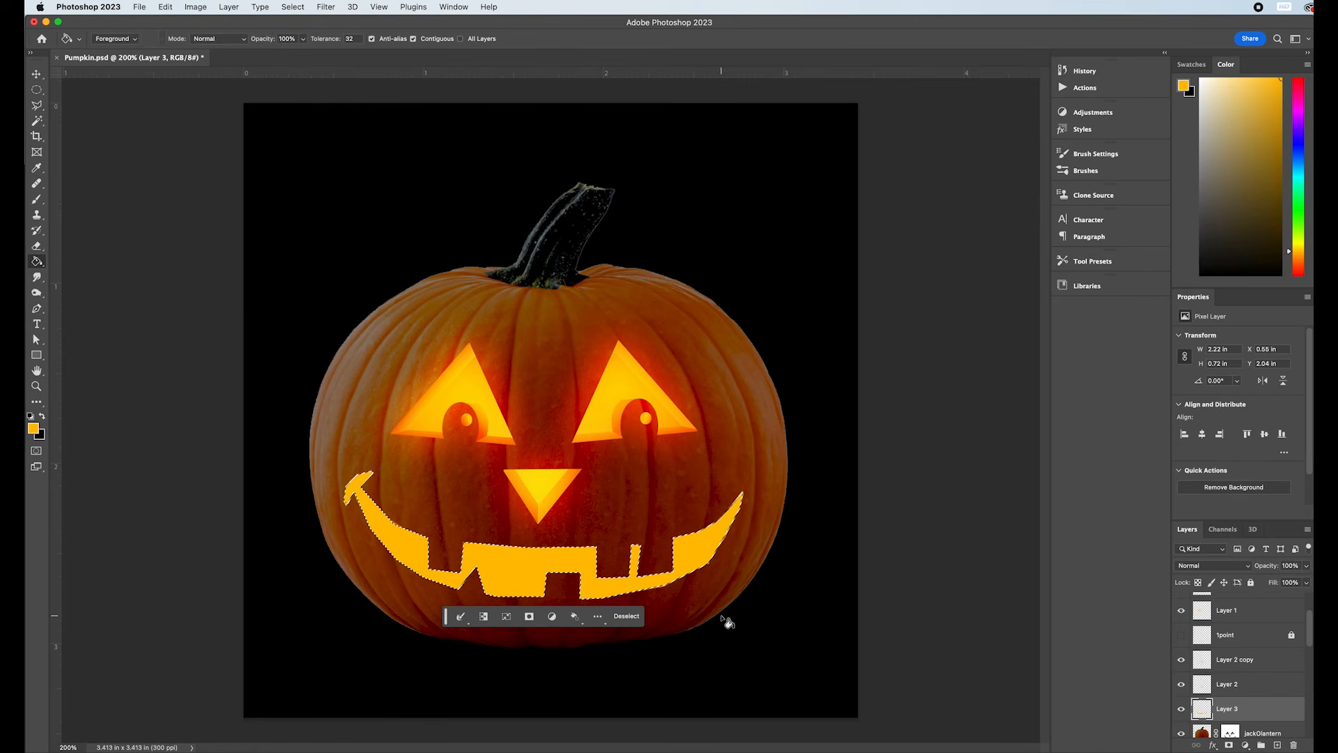
Deselect the mouth outline and apply a Gaussian Blur with a 31.7-pixel radius to the yellow-orange mouth layer.
key("super+d")
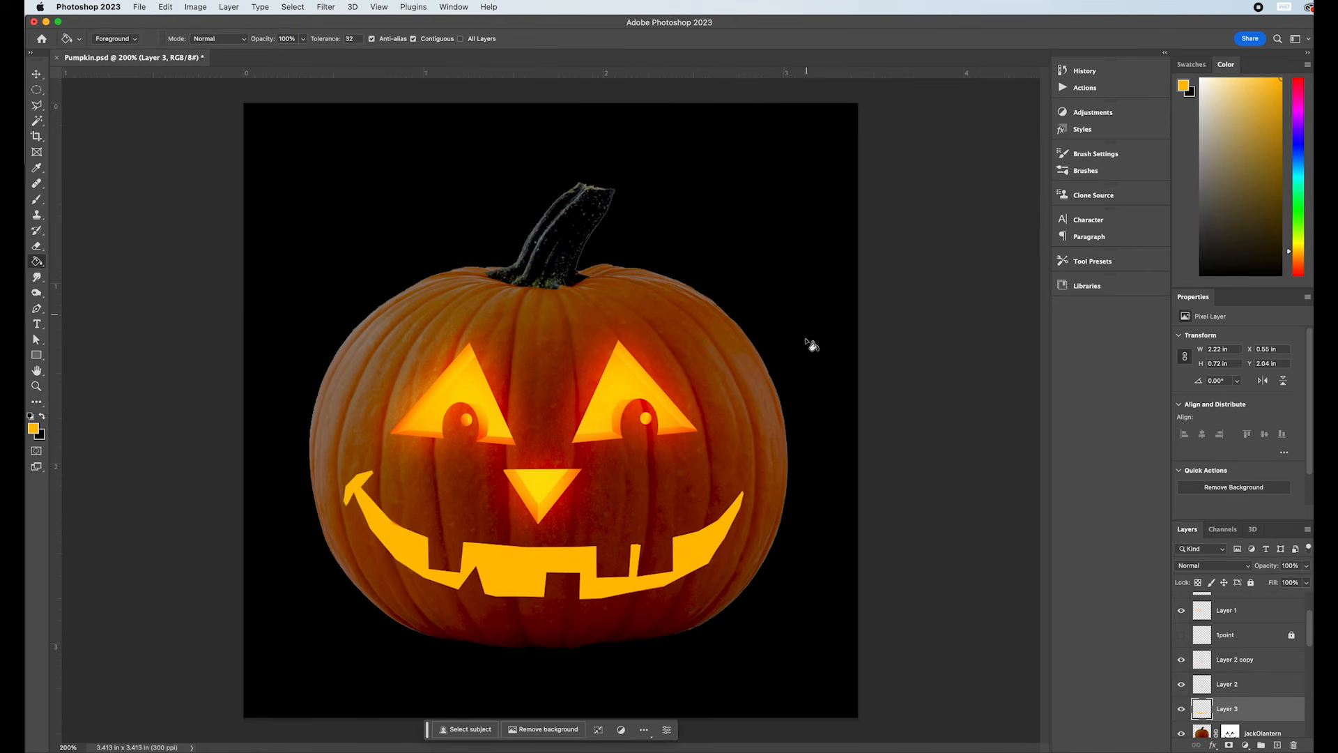
left_click(325, 7)
mouse_move(356, 162)
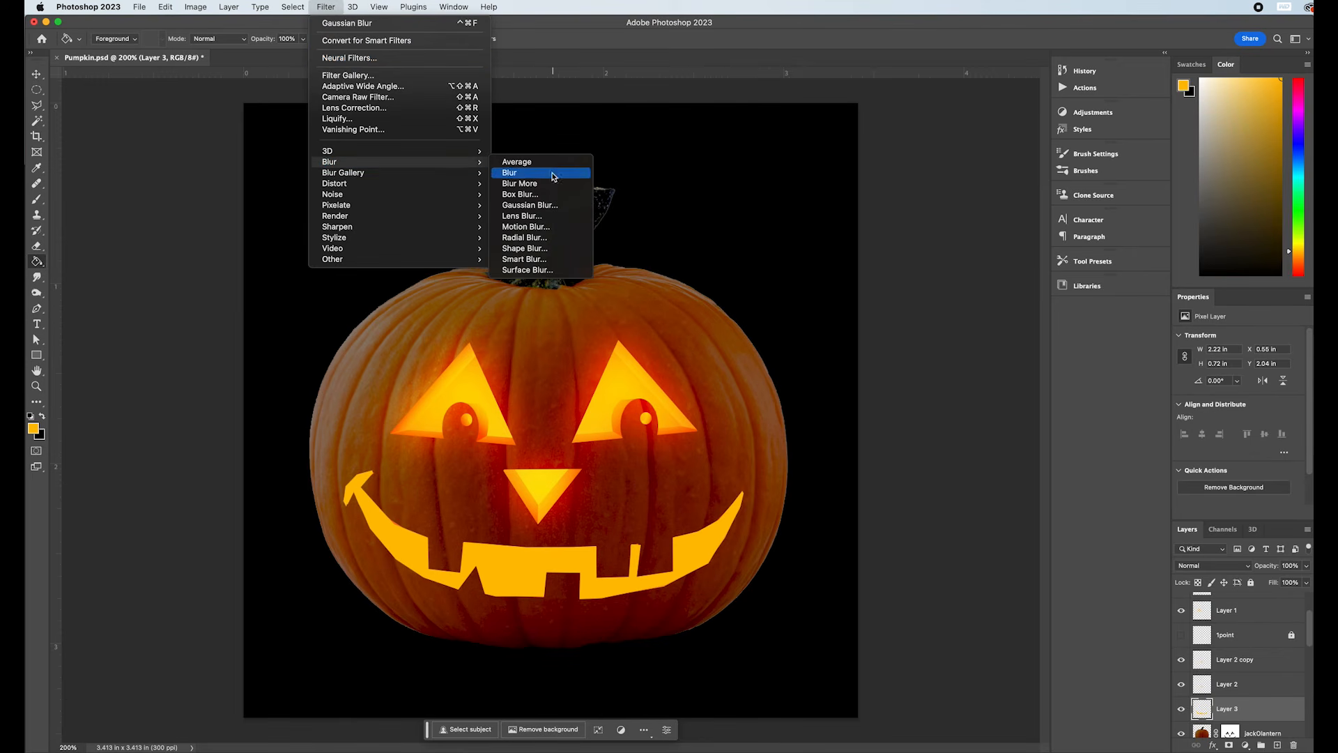
left_click(529, 205)
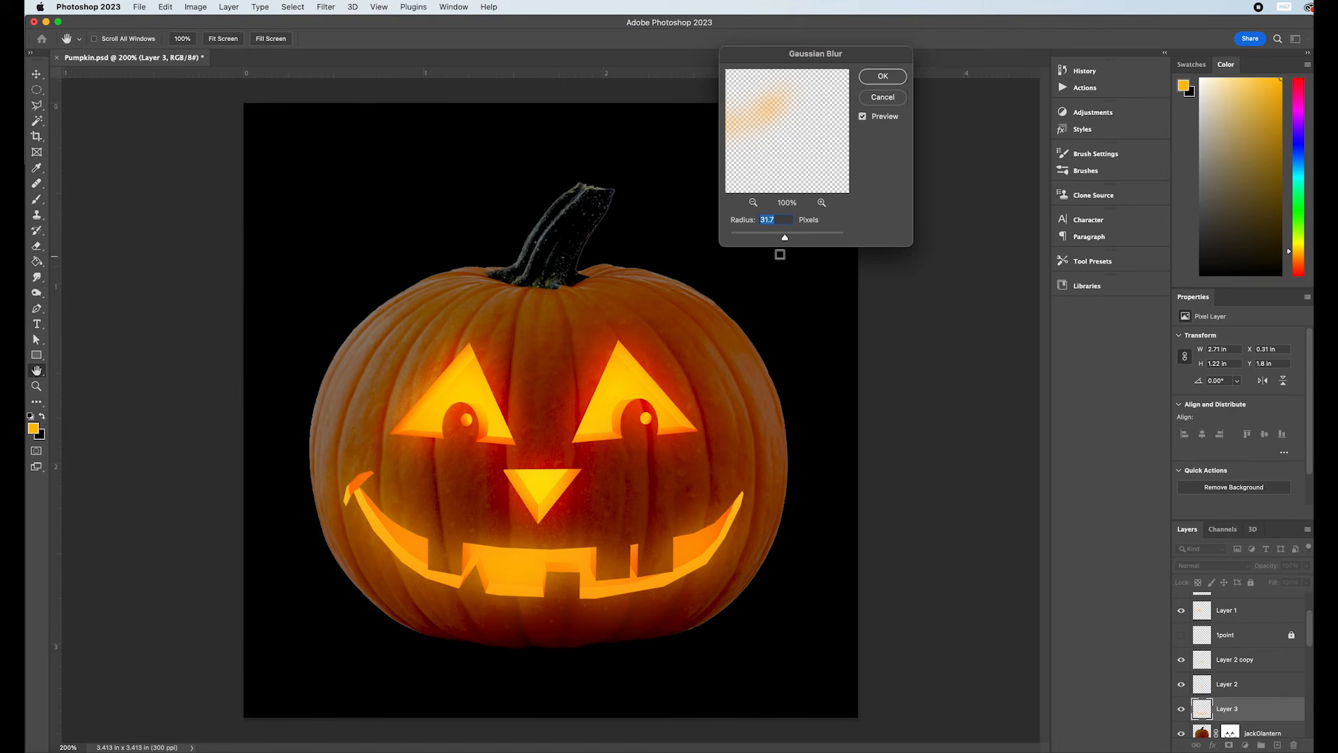
left_click(880, 77)
Set the blurred mouth layer's blend mode to Overlay and duplicate it, with an empty layer above the selected copy.
left_click(1216, 565)
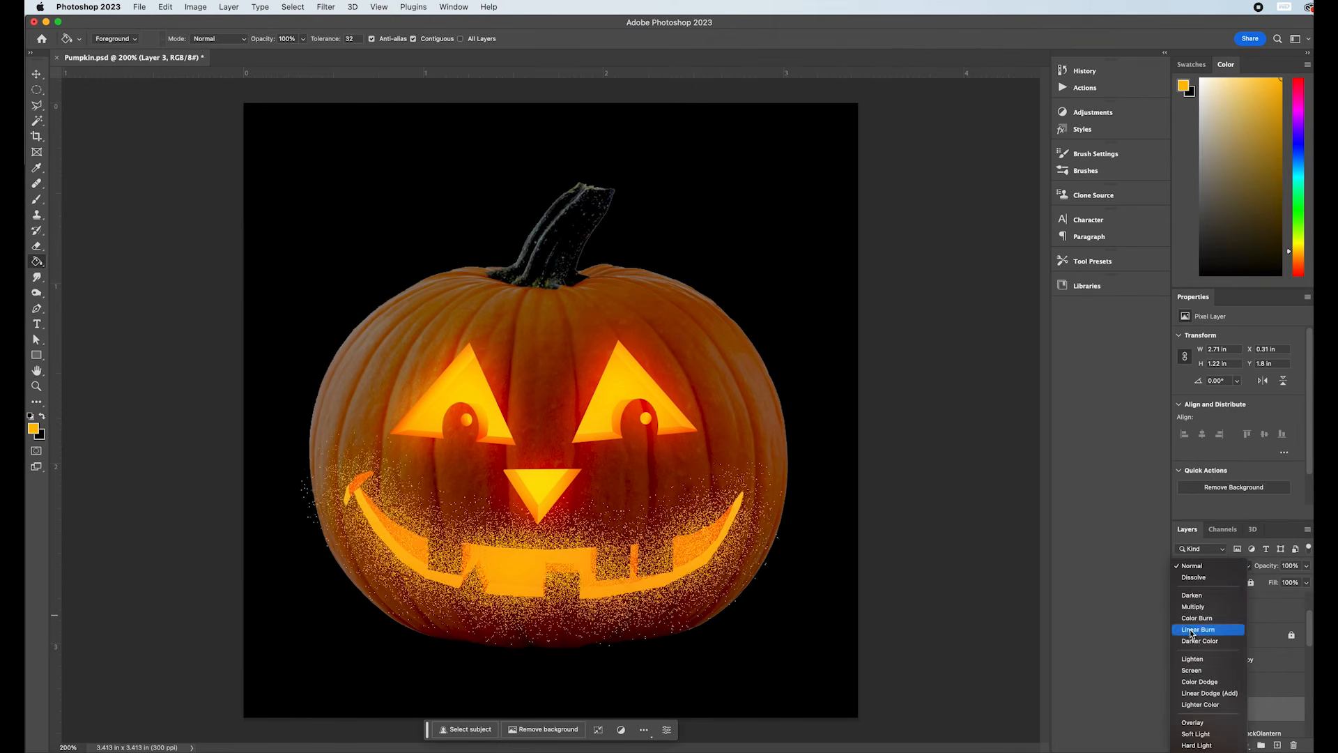
left_click(1212, 722)
left_click_drag(1249, 709, 1278, 745)
left_click(1278, 746)
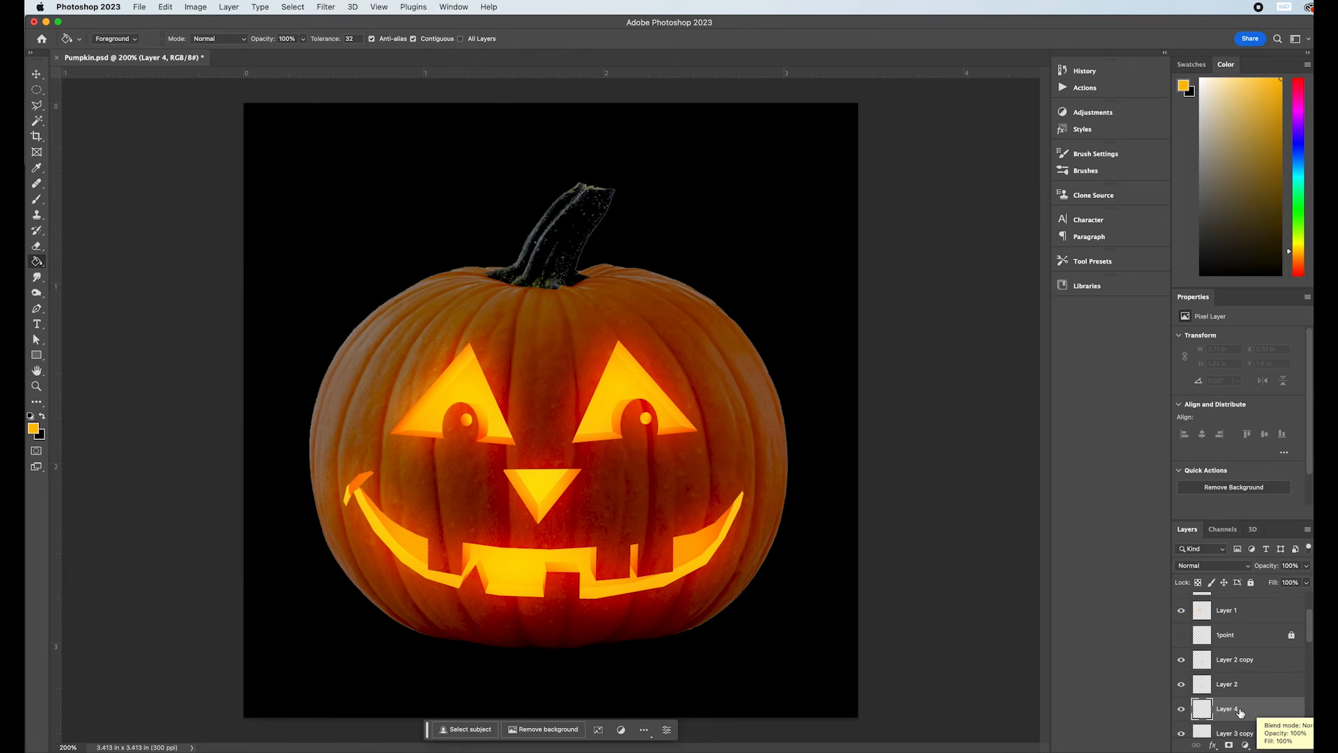
mouse_move(1252, 723)
left_mouse_down()
mouse_move(1278, 742)
mouse_move(1264, 715)
left_mouse_up()
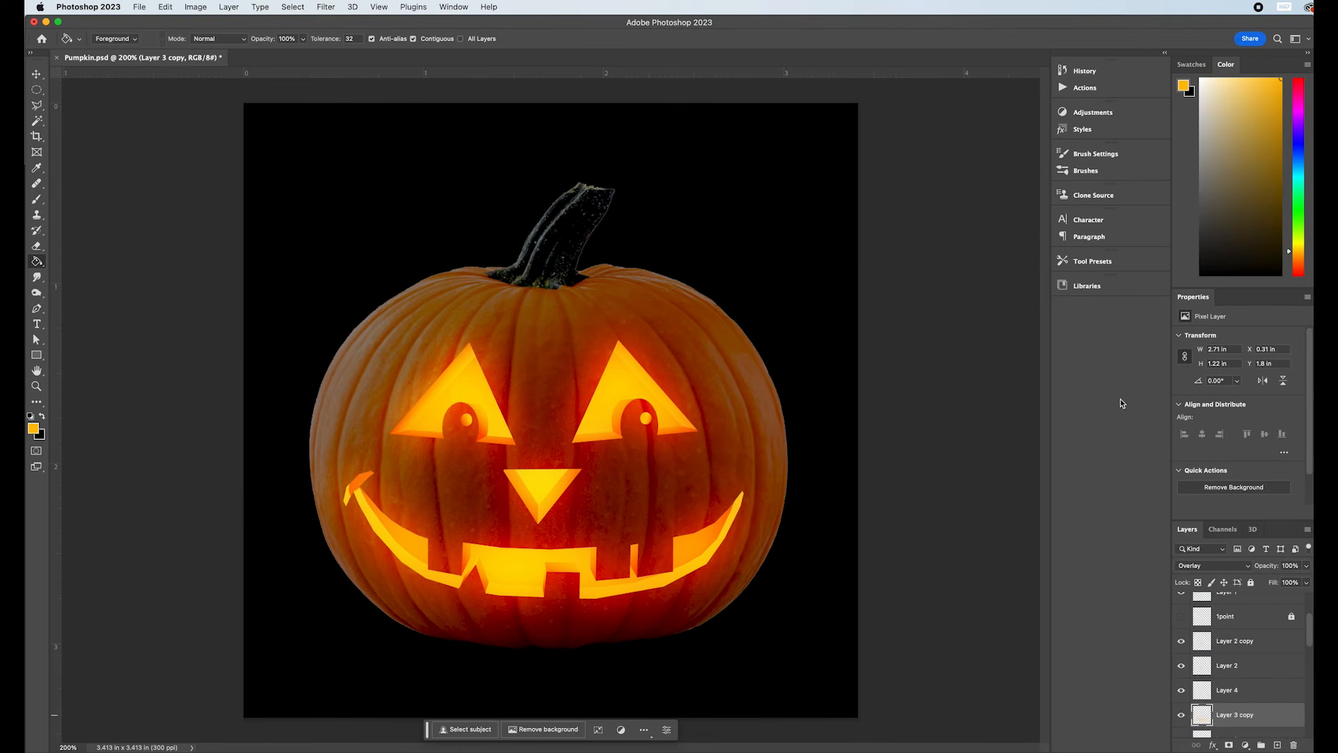